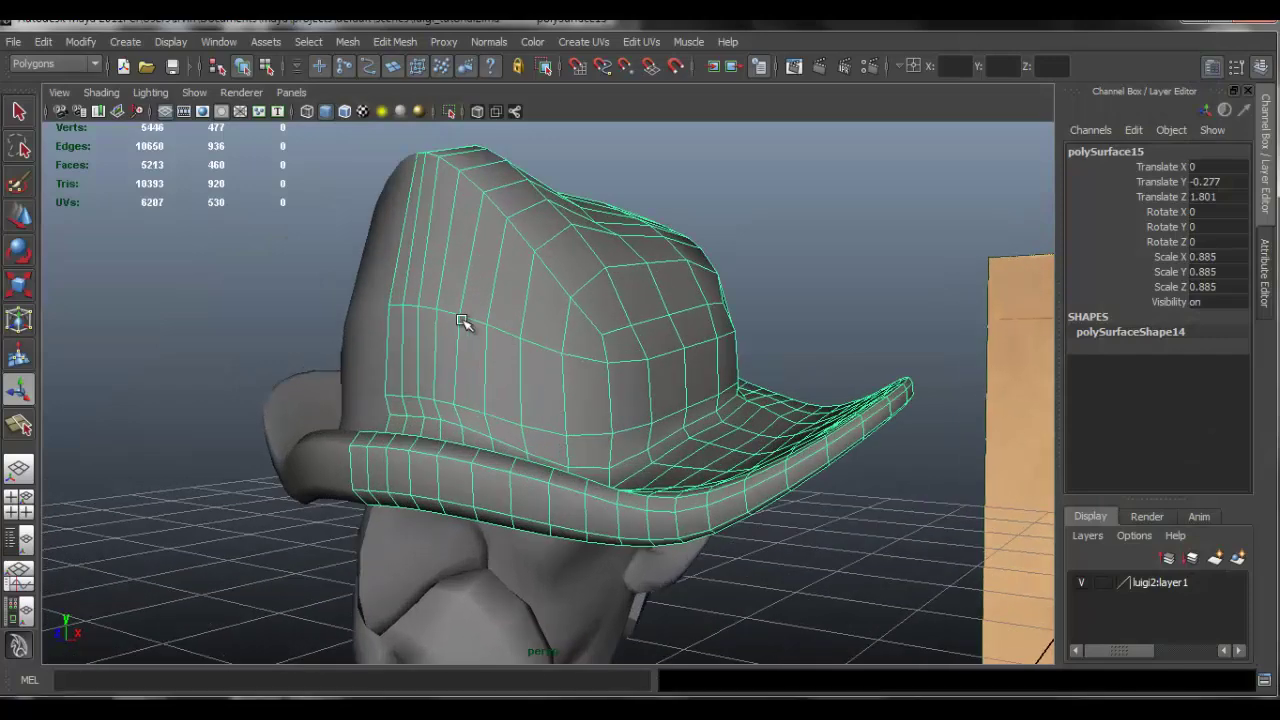
- Select the ring of faces around the base of the hat crown and turn off the Move Tool's Reflection option
click(393, 347)
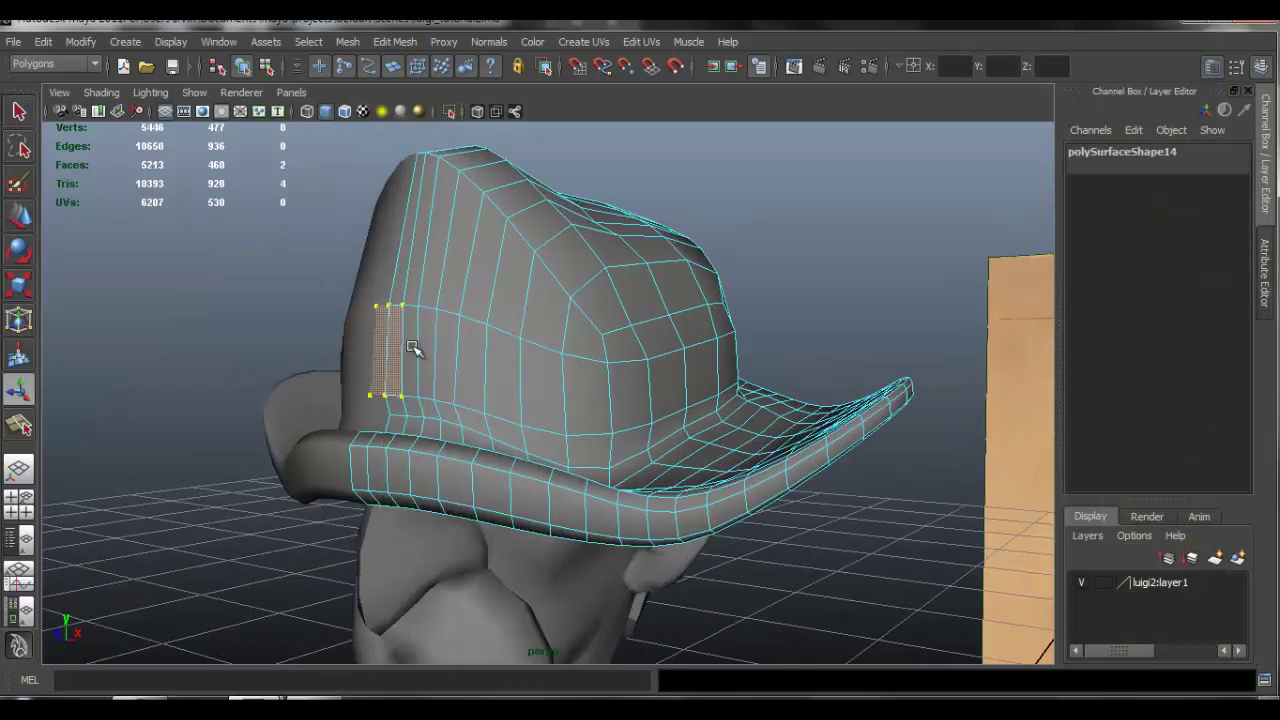
shift+double_click(414, 349)
alt+drag(414, 349, 569, 357)
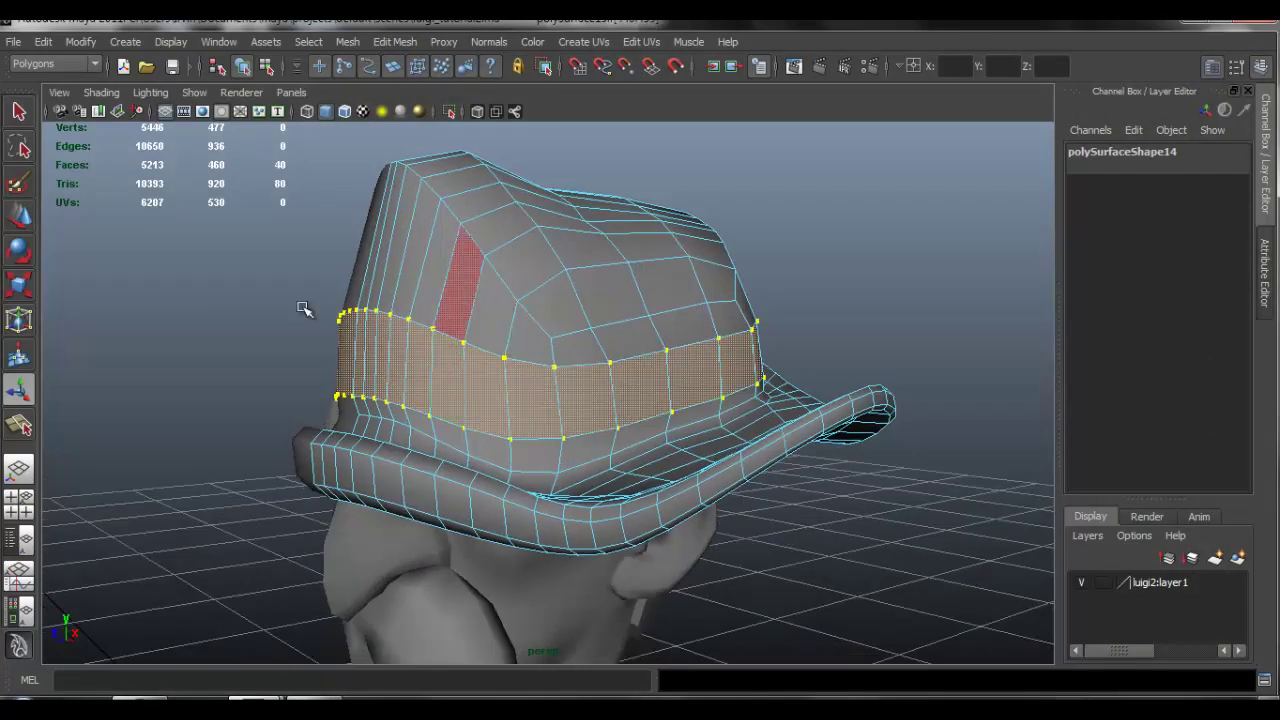
double_click(20, 218)
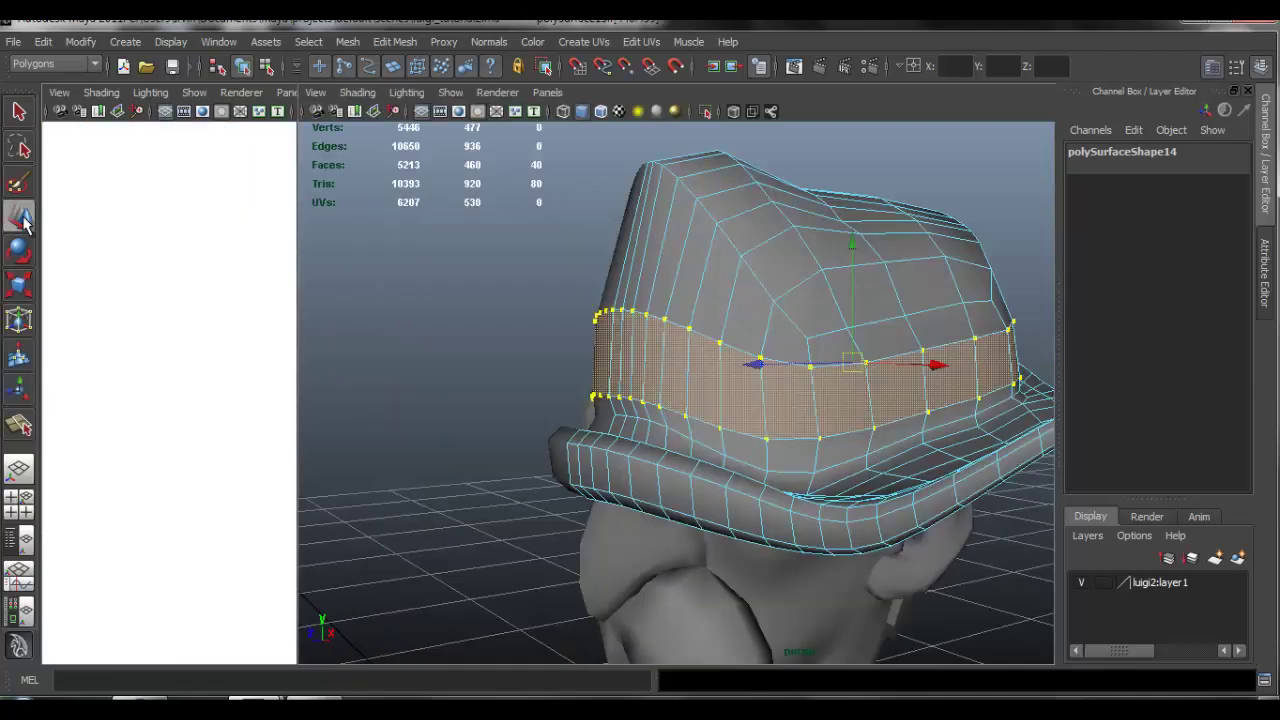
click(183, 449)
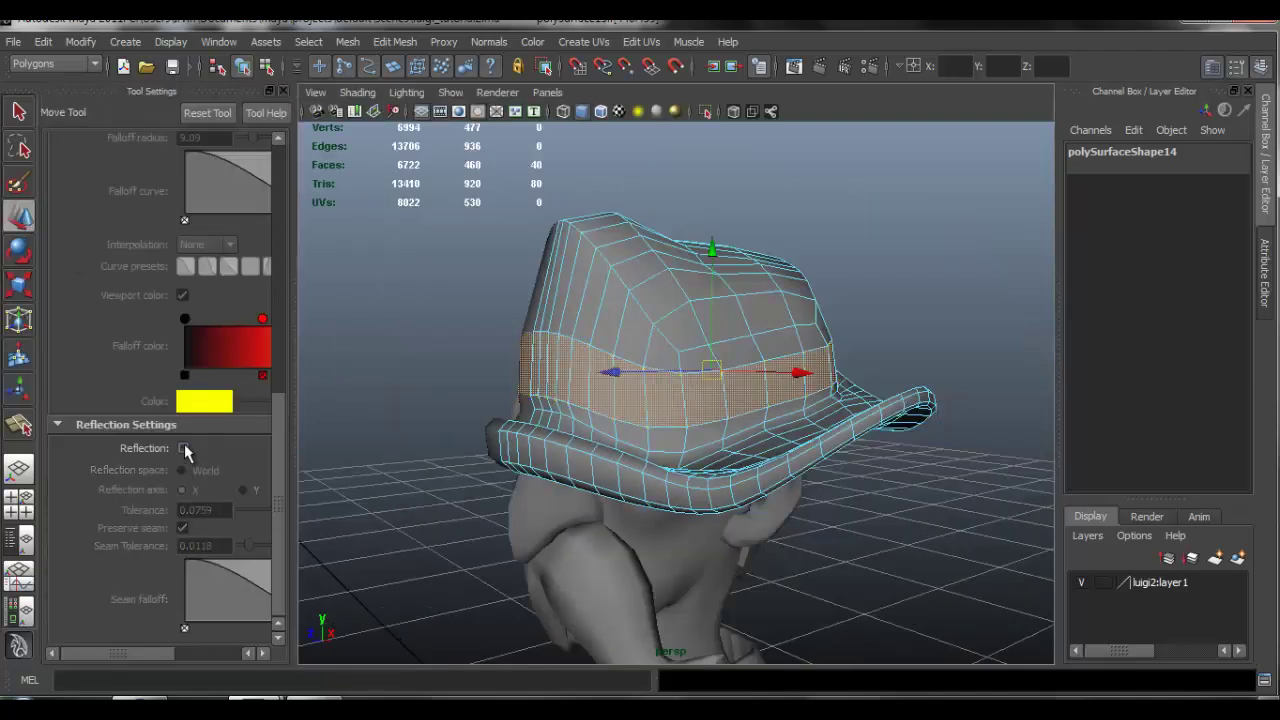
scroll(625, 300, up, 4)
- Extrude the selected face ring and reduce its height slightly to leave a thin border above and below it
click(395, 42)
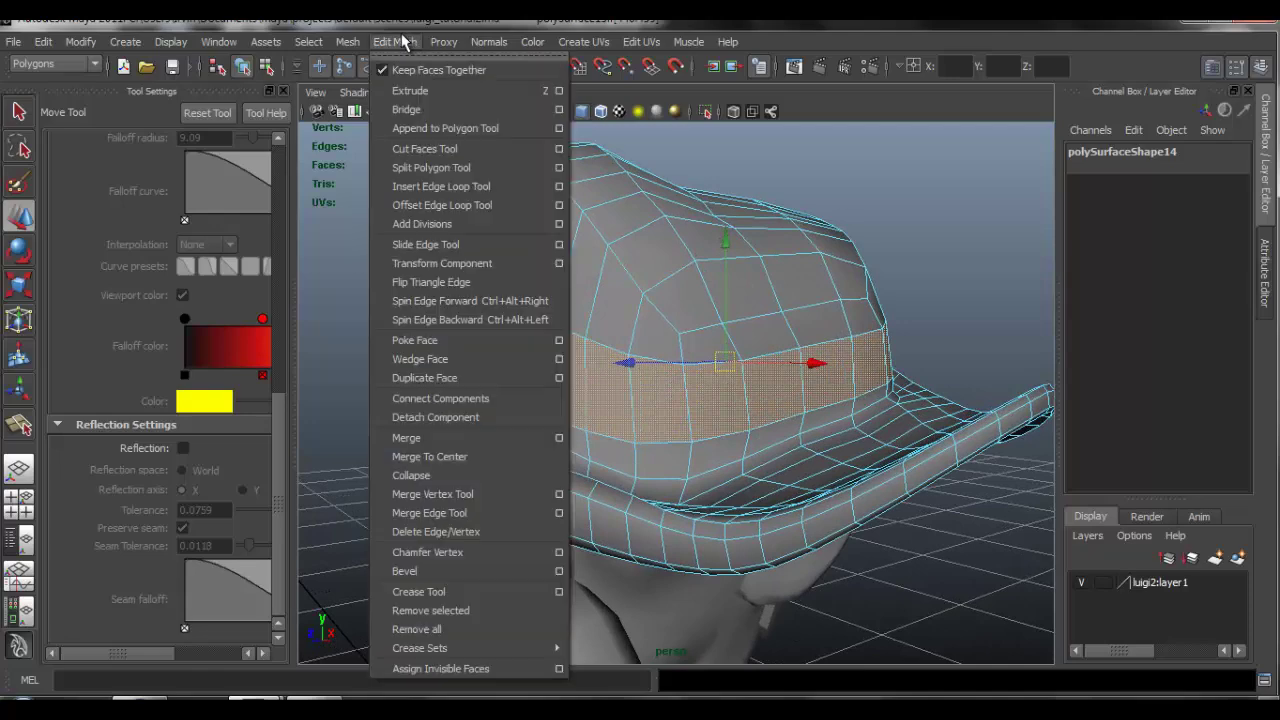
click(433, 94)
alt+right_drag(664, 318, 724, 354)
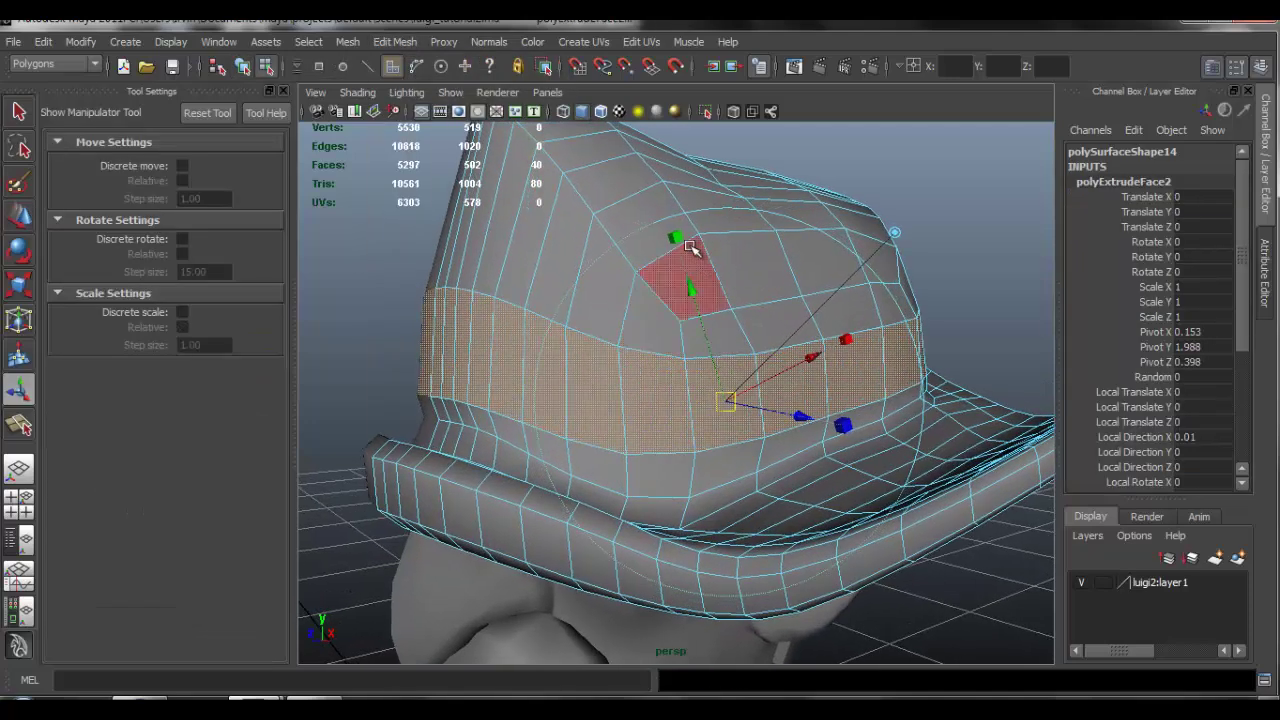
drag(676, 235, 706, 265)
alt+drag(851, 320, 806, 323)
alt+right_drag(783, 372, 806, 316)
- Scale individual vertical edges along the side of the band to even out the thin borders
click(802, 346)
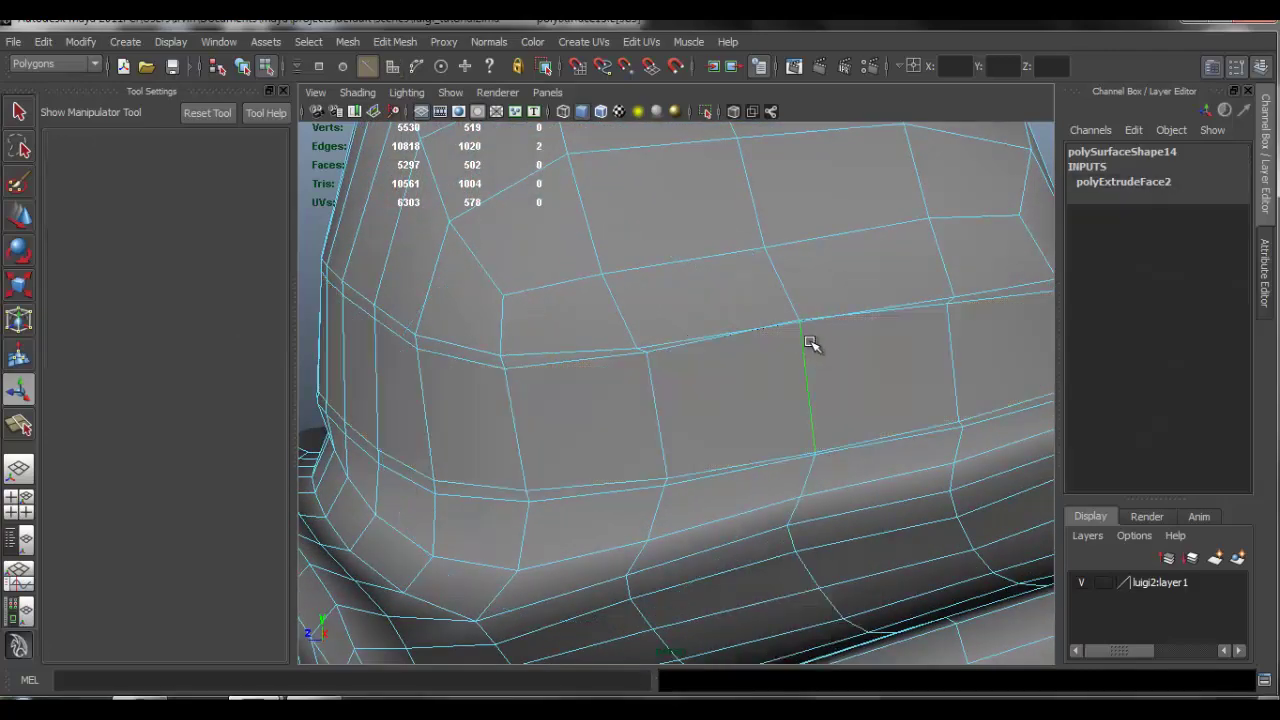
key(r)
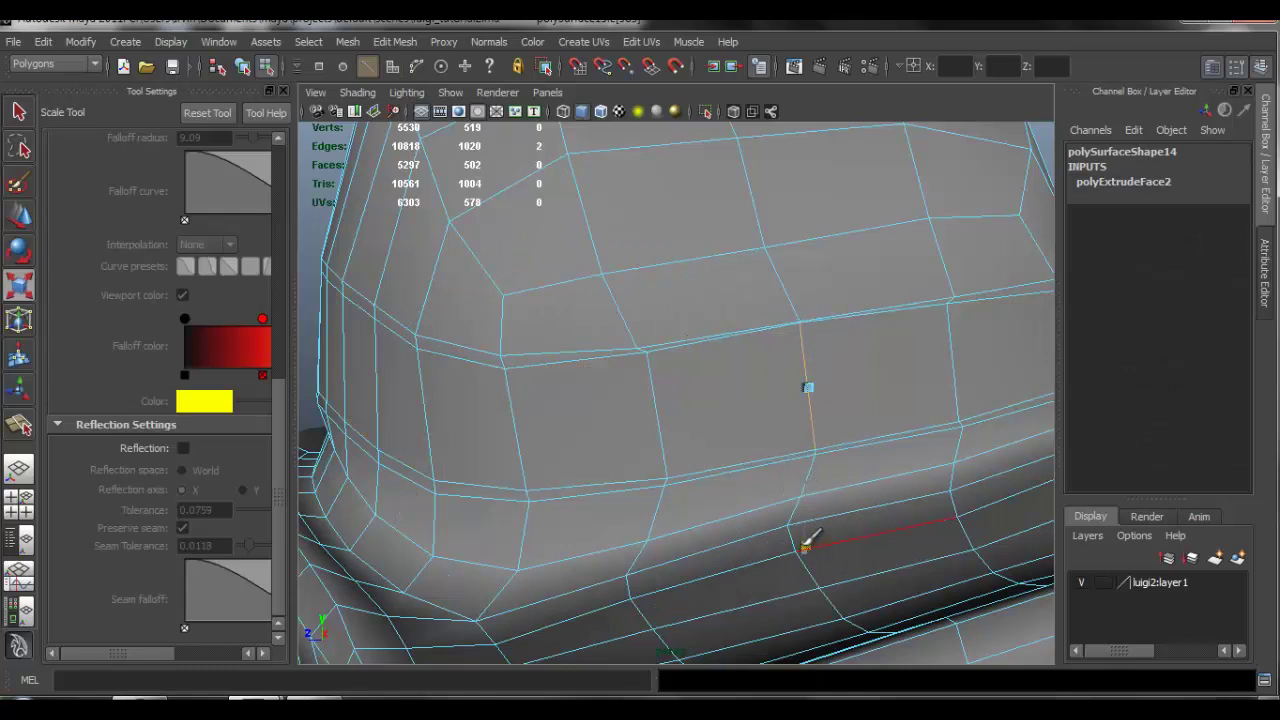
drag(808, 530, 806, 522)
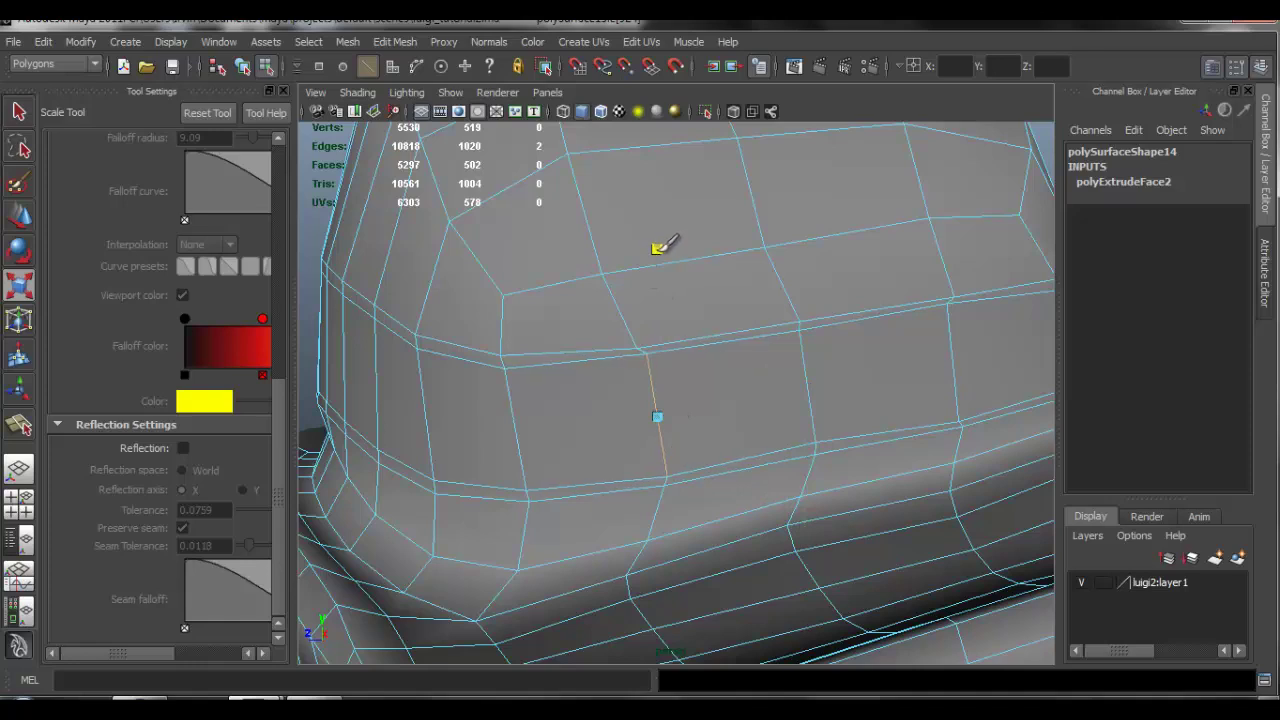
alt+drag(773, 310, 848, 342)
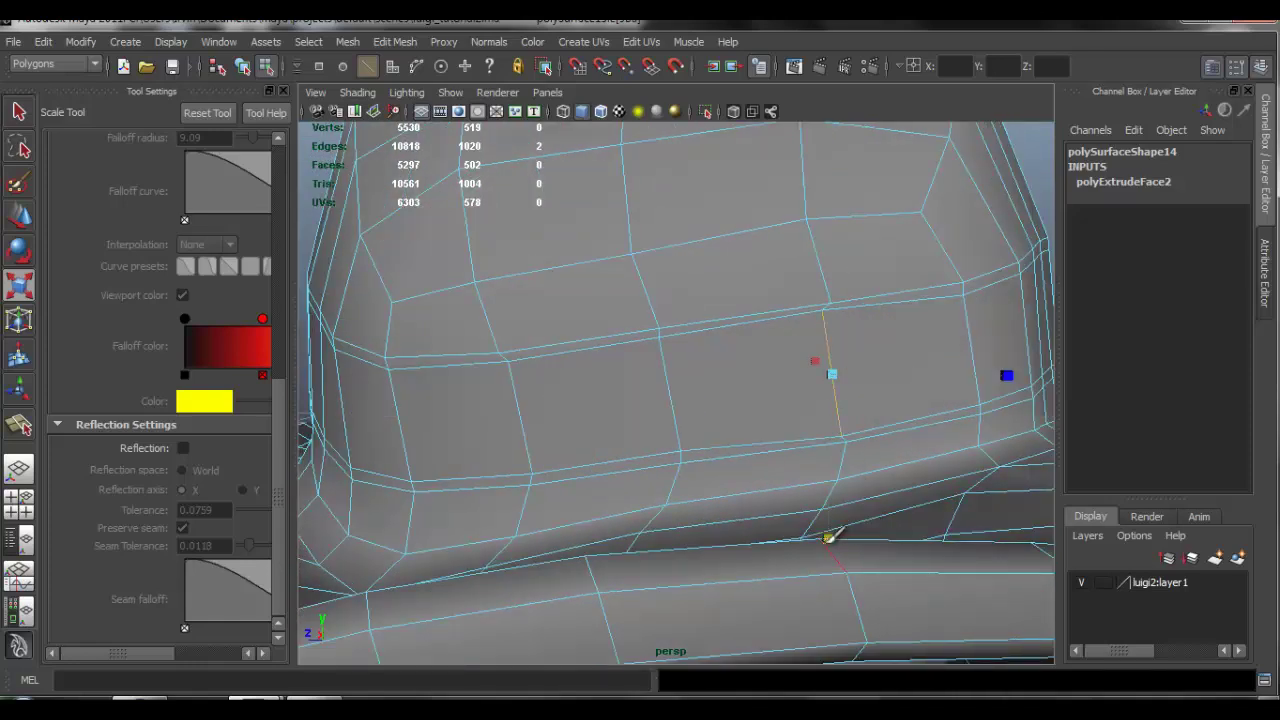
alt+drag(558, 380, 688, 368)
alt+right_drag(688, 368, 452, 330)
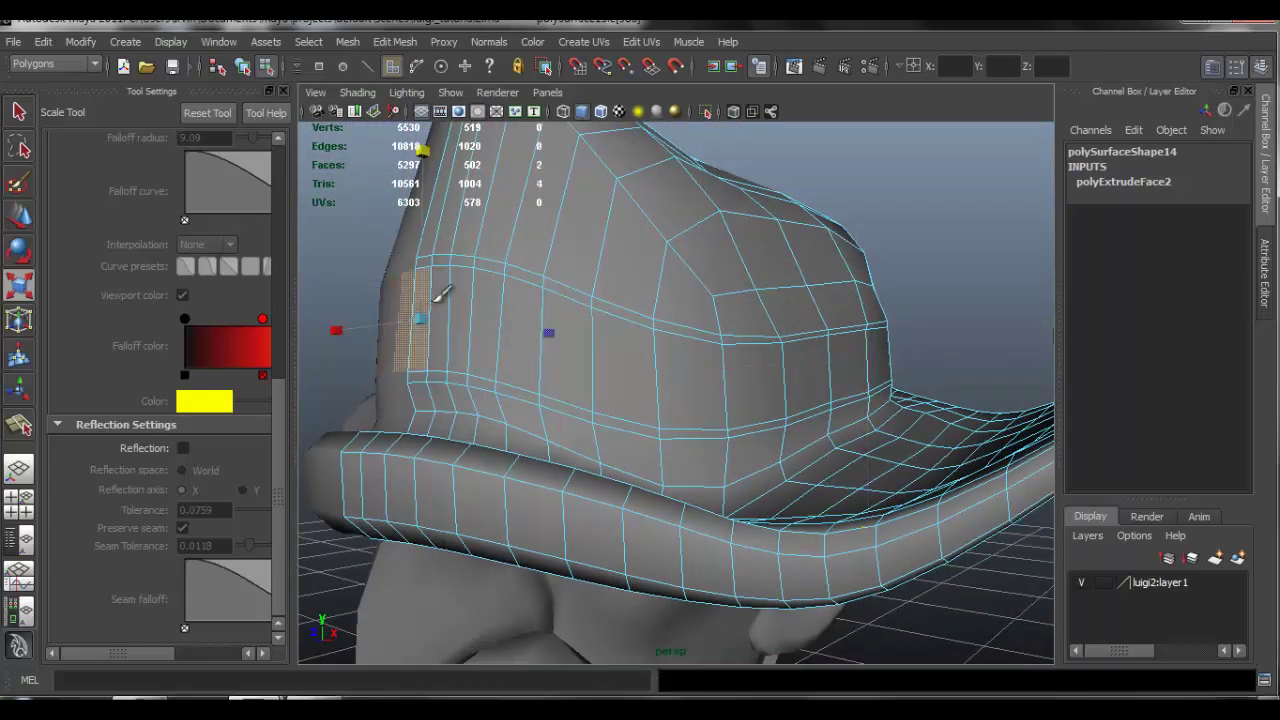
- Select the band's face ring and extrude it outward so the hat band stands out from the crown
click(438, 300)
shift+double_click(440, 292)
click(392, 42)
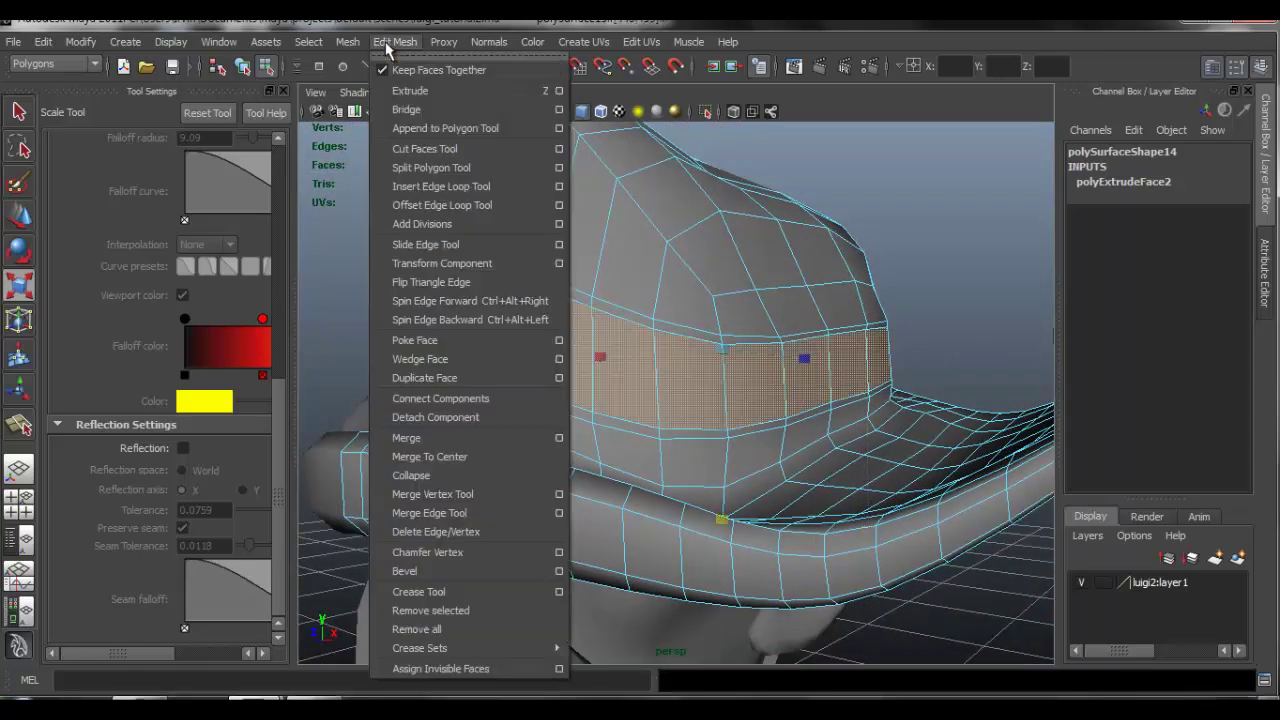
click(423, 86)
alt+drag(760, 350, 768, 377)
key(r)
key(q)
- Return to object mode and preview the hat half smoothed to check the centre seam of the band
alt+drag(603, 349, 628, 345)
right_drag(586, 322, 640, 292)
alt+drag(655, 355, 665, 312)
key(3)
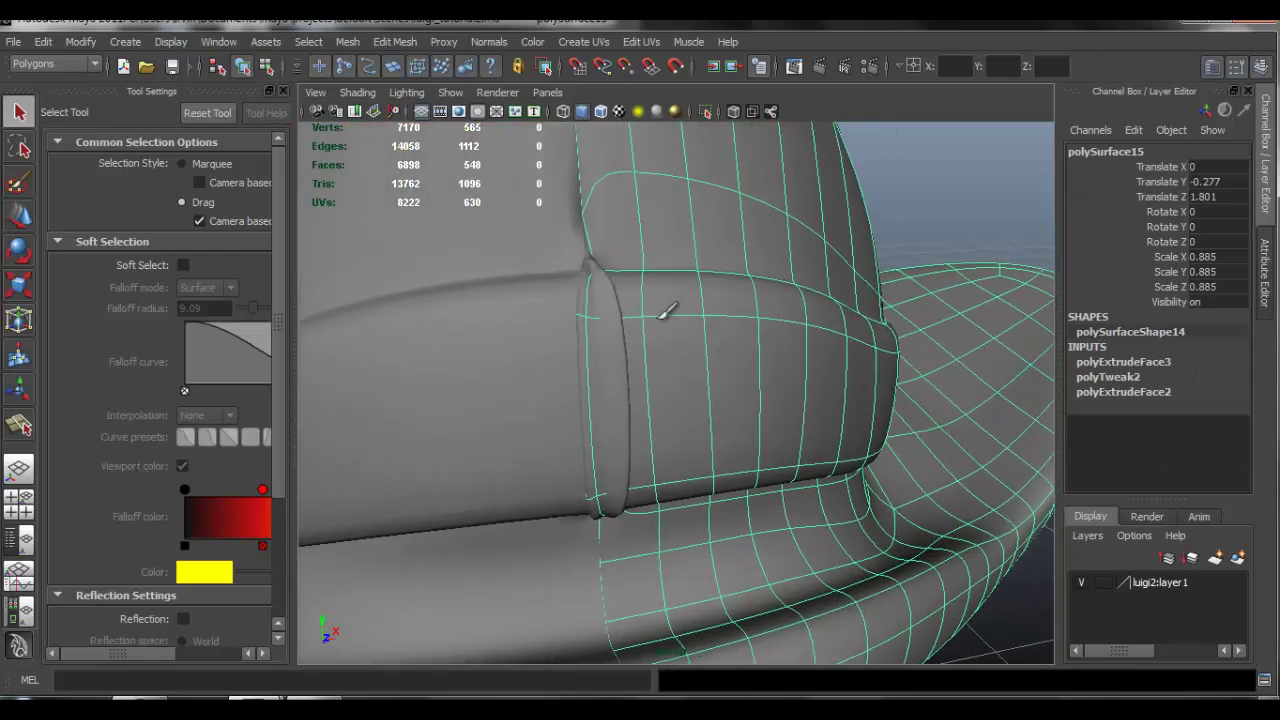
- Isolate the hat half and delete the large inner face capping the band at the centre seam
click(706, 114)
right_drag(643, 309, 645, 343)
alt+drag(668, 404, 805, 430)
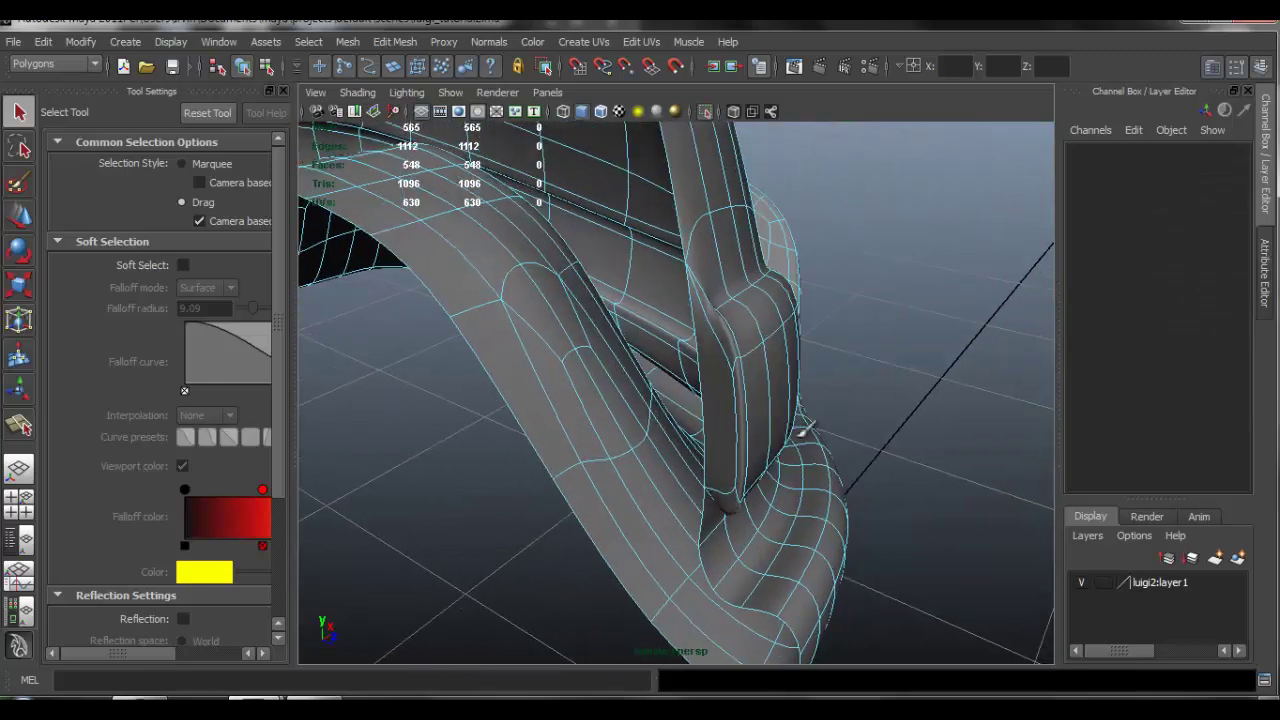
click(733, 404)
key(Delete)
- Delete the small leftover faces above and below the band's end at the centre seam
alt+drag(775, 396, 568, 357)
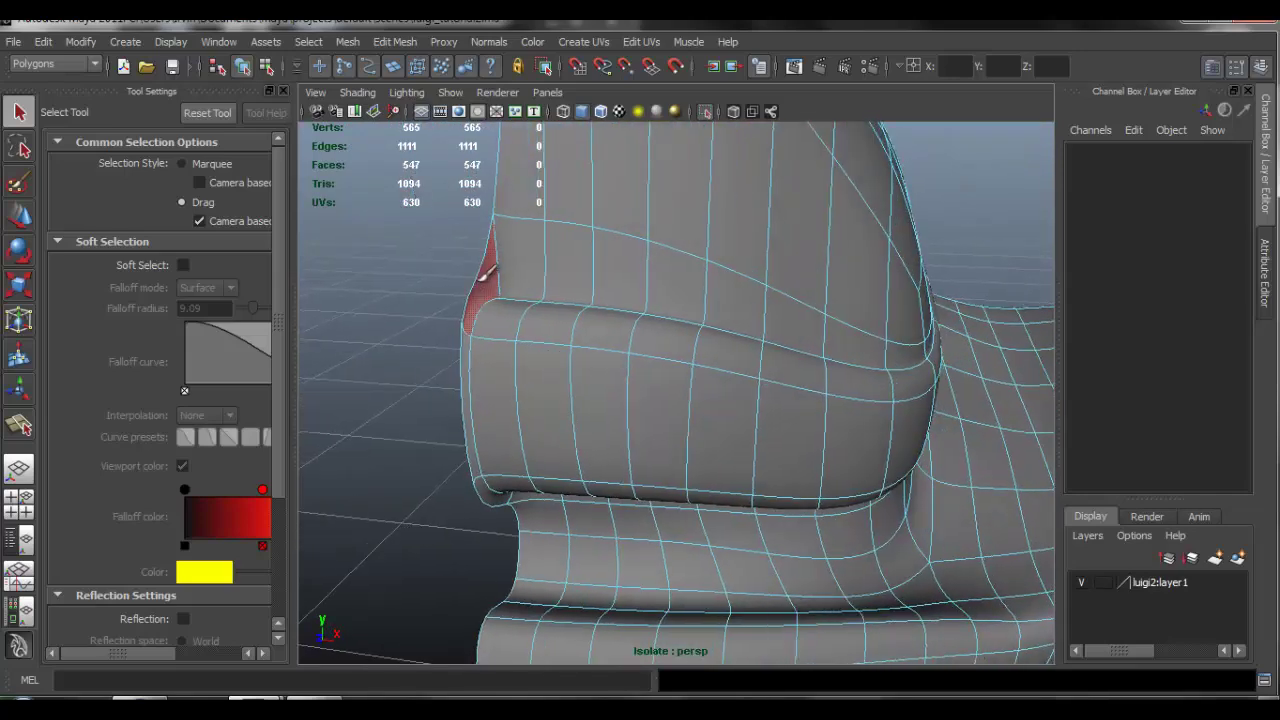
click(487, 272)
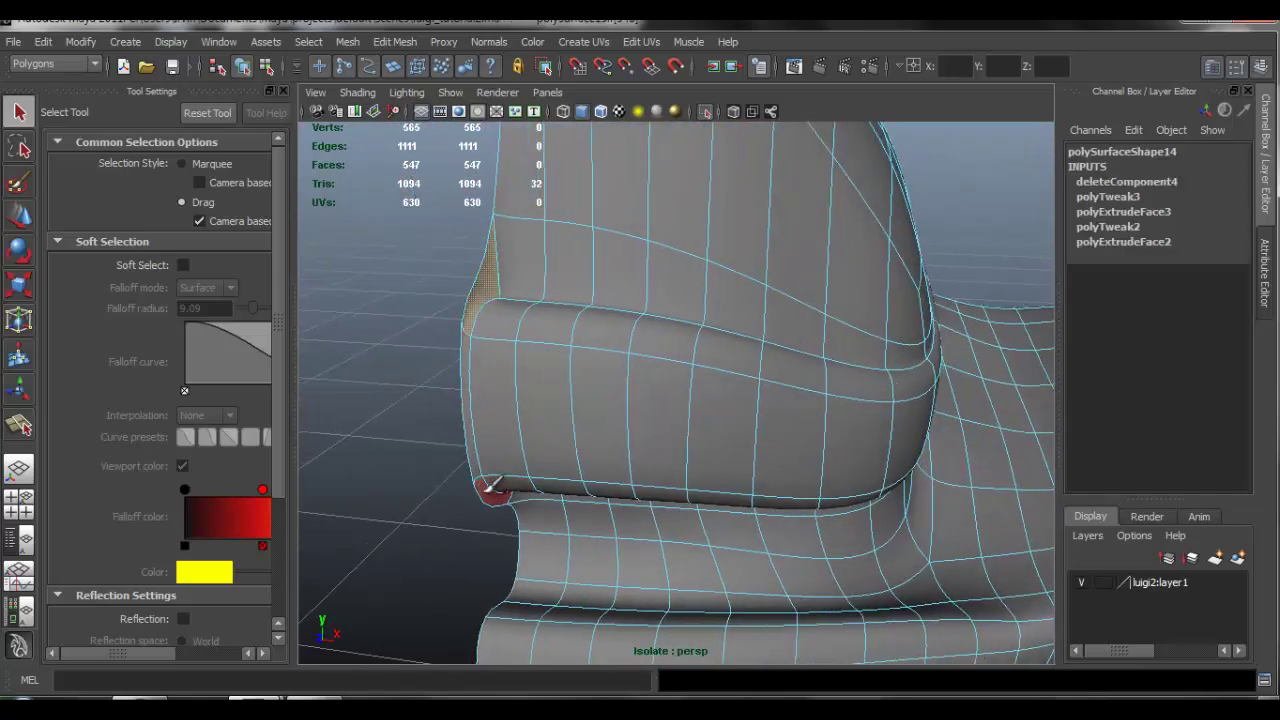
key(Delete)
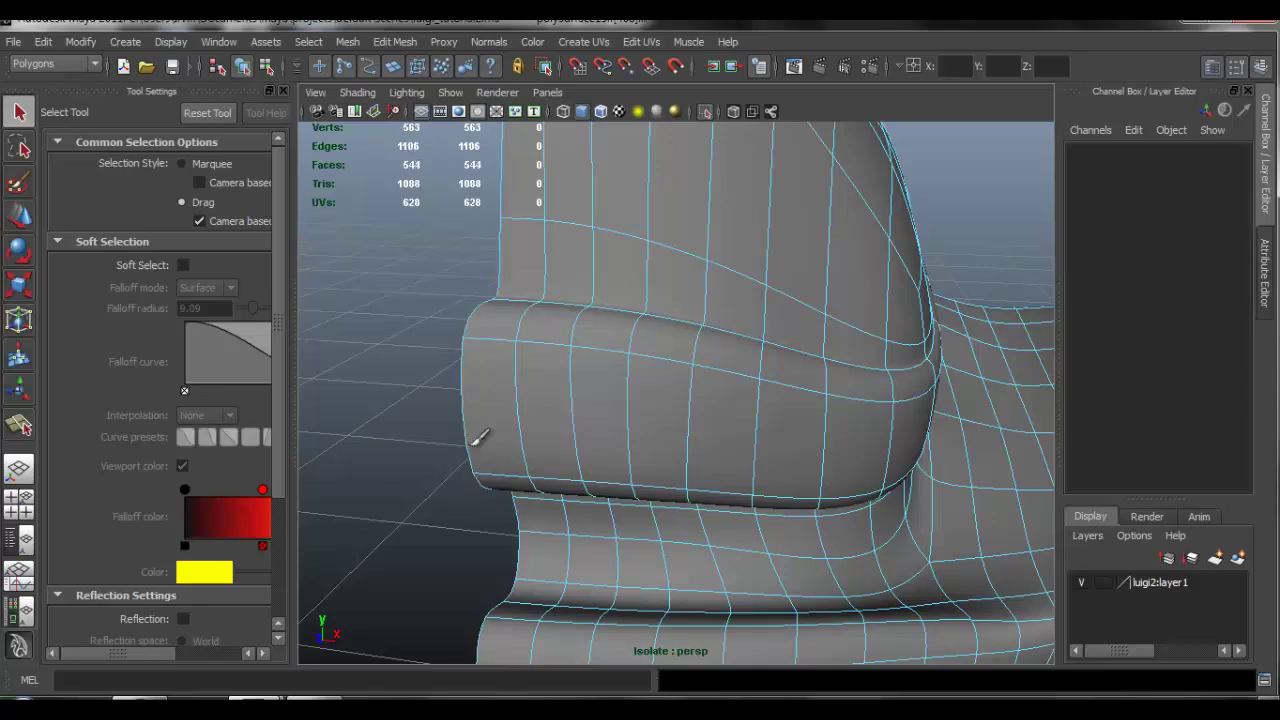
- Select and delete all the faces capping the other end of the band at the centre seam
alt+drag(566, 366, 621, 339)
alt+right_drag(621, 339, 720, 402)
alt+drag(720, 402, 566, 420)
click(530, 438)
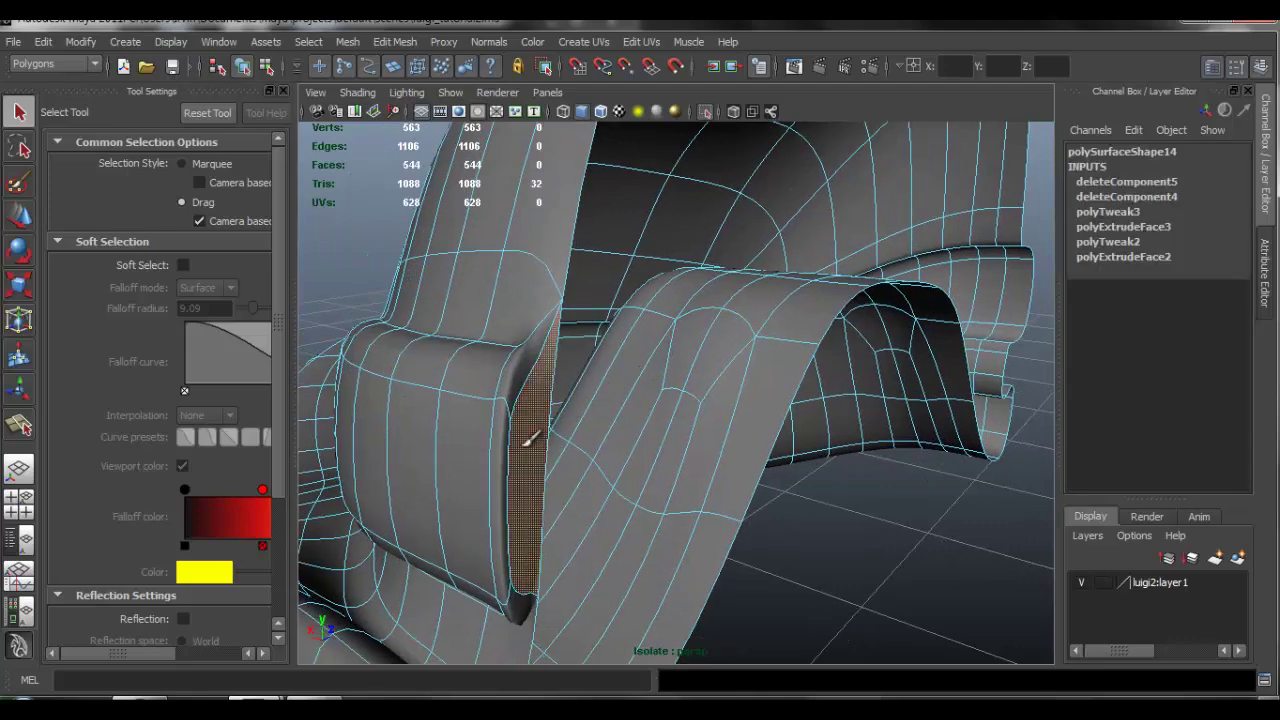
shift+click(520, 378)
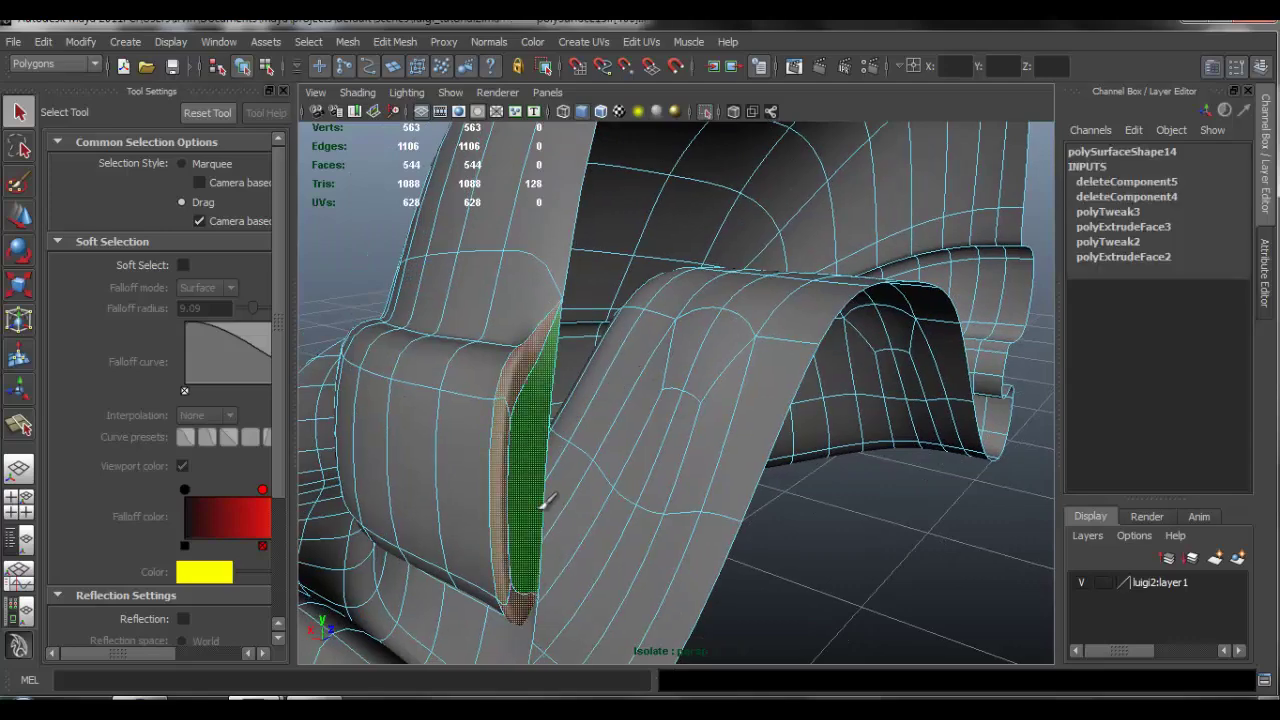
alt+drag(540, 486, 542, 482)
key(Delete)
- Select the open border edges along the hat half's centre seam and turn off the smooth preview
alt+right_drag(563, 386, 648, 345)
alt+drag(648, 345, 295, 325)
right_drag(526, 277, 530, 228)
double_click(515, 222)
key(1)
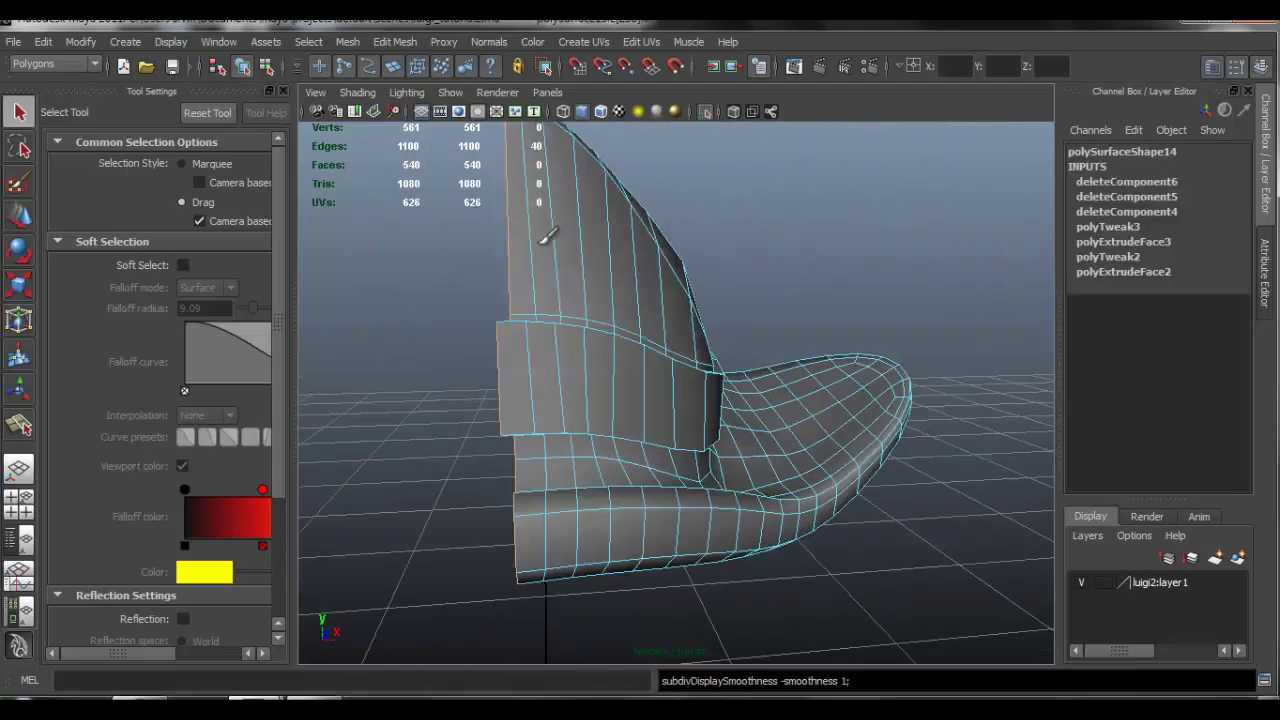
alt+drag(548, 236, 605, 270)
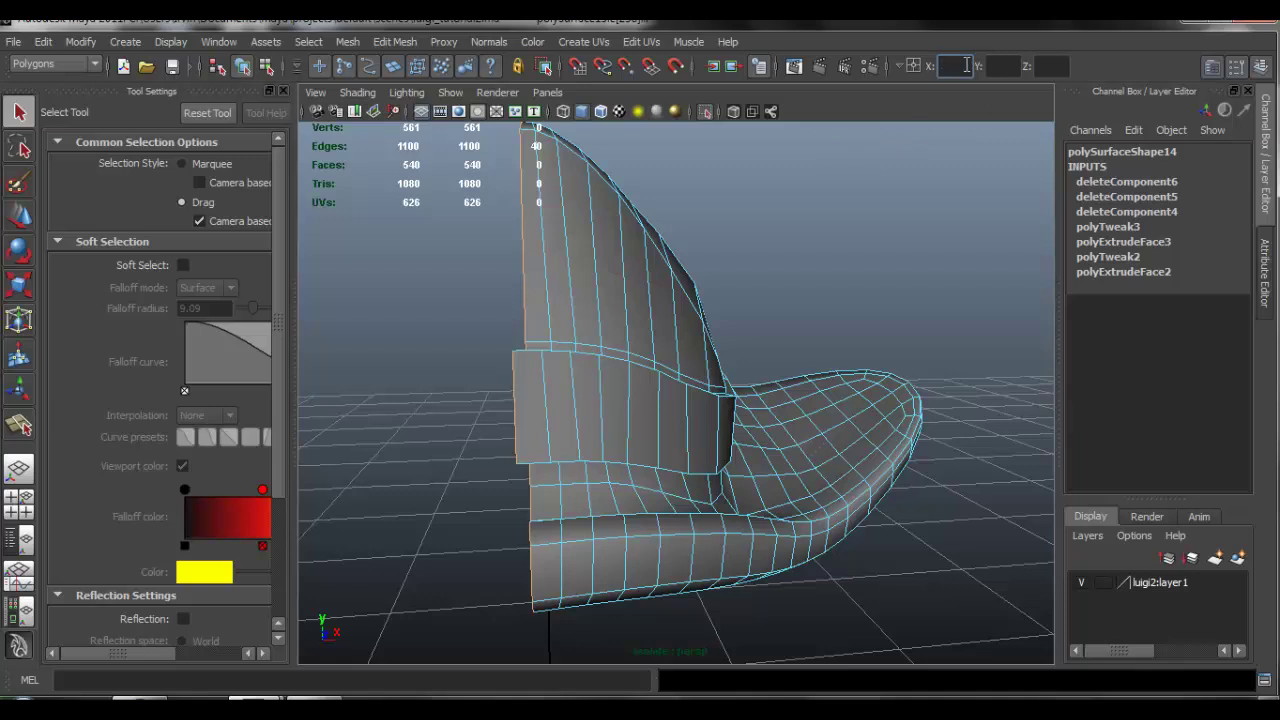
- End the isolated view of the hat half and turn the Reflection option back on in the tool settings
right_drag(669, 274, 715, 256)
click(706, 112)
alt+drag(745, 370, 645, 352)
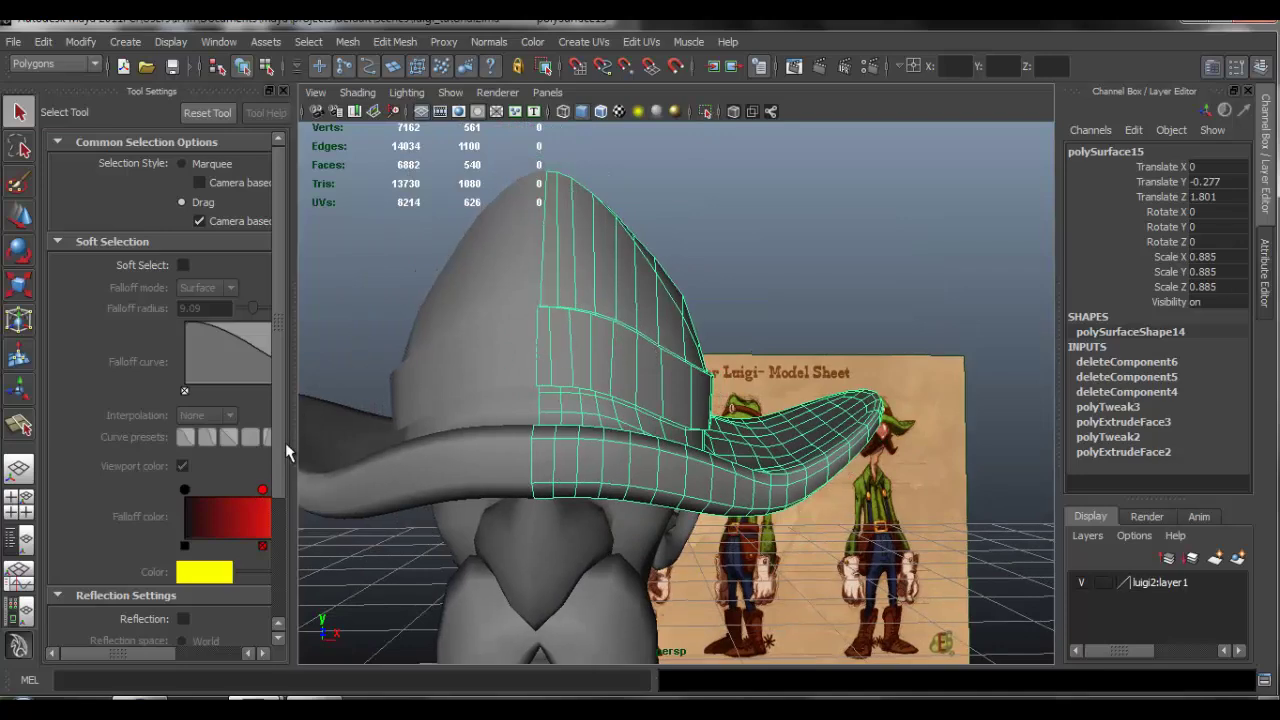
scroll(270, 470, down, 4)
click(183, 473)
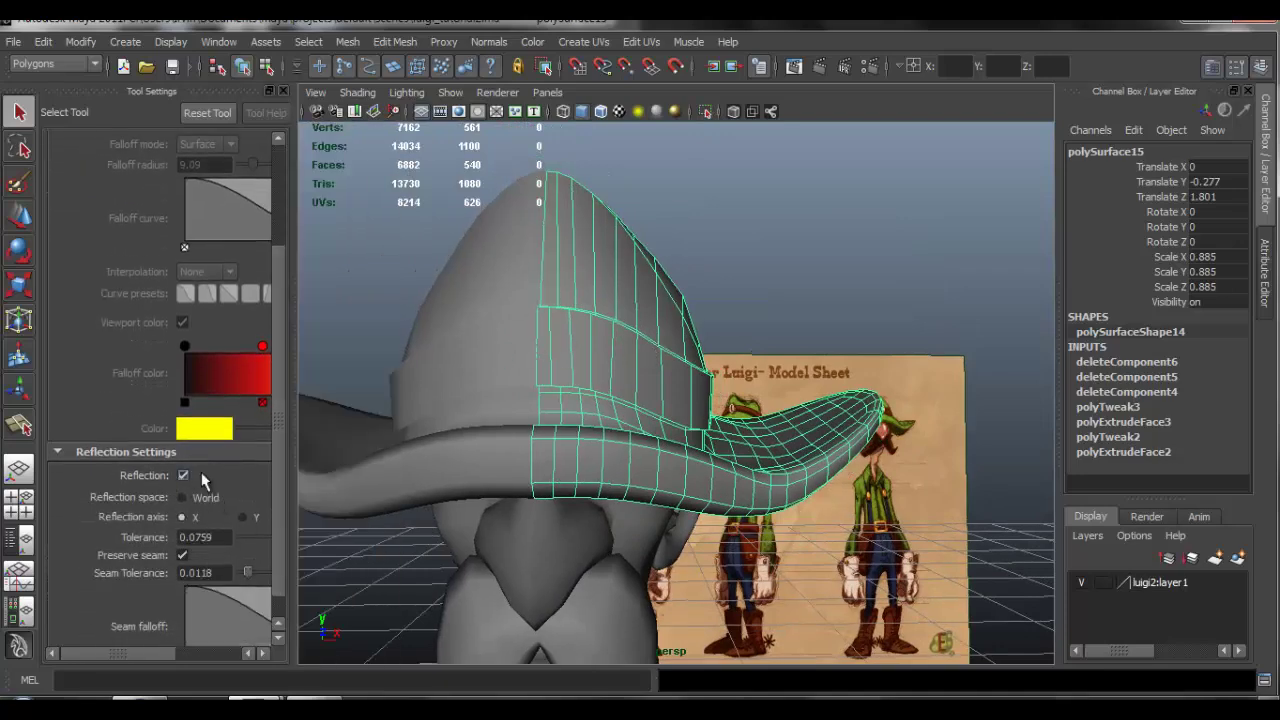
click(283, 90)
- Switch the hat half to edge selection and select the edge loop running down its centre seam
mouse_move(610, 300)
alt+mouse_down()
mouse_move(648, 298)
mouse_move(634, 297)
alt+mouse_up()
click(794, 252)
alt+drag(633, 390, 648, 396)
click(470, 326)
right_drag(440, 317, 448, 272)
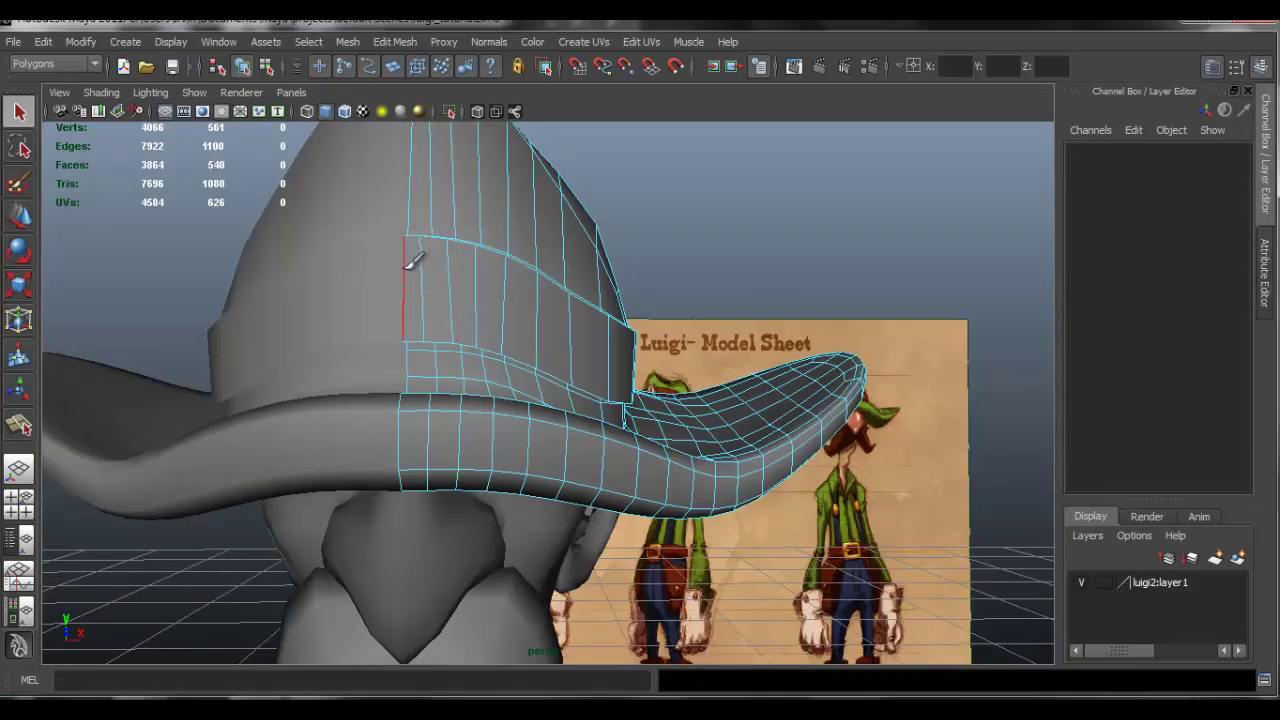
double_click(412, 258)
alt+drag(412, 258, 410, 312)
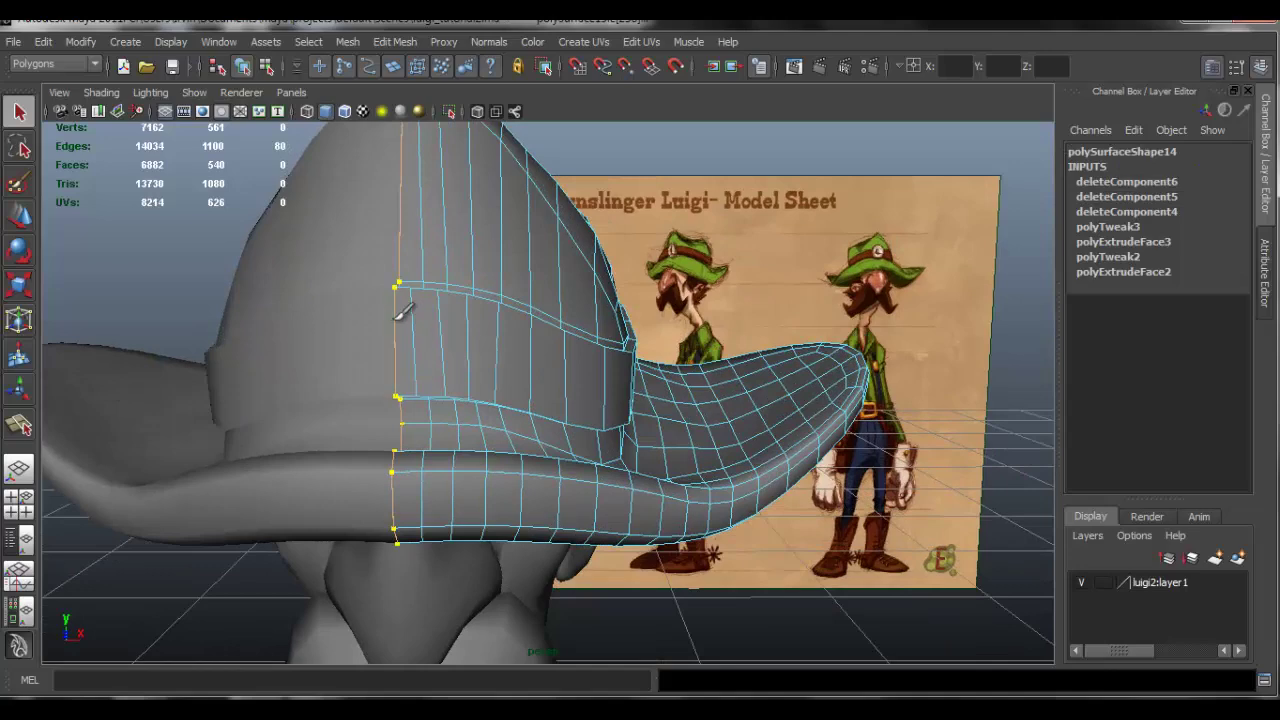
- Enable soft selection with an adjusted falloff radius and lower the hat band's edges slightly at the front centre and beside it
key(b)
middle_drag(440, 330, 486, 337)
key(w)
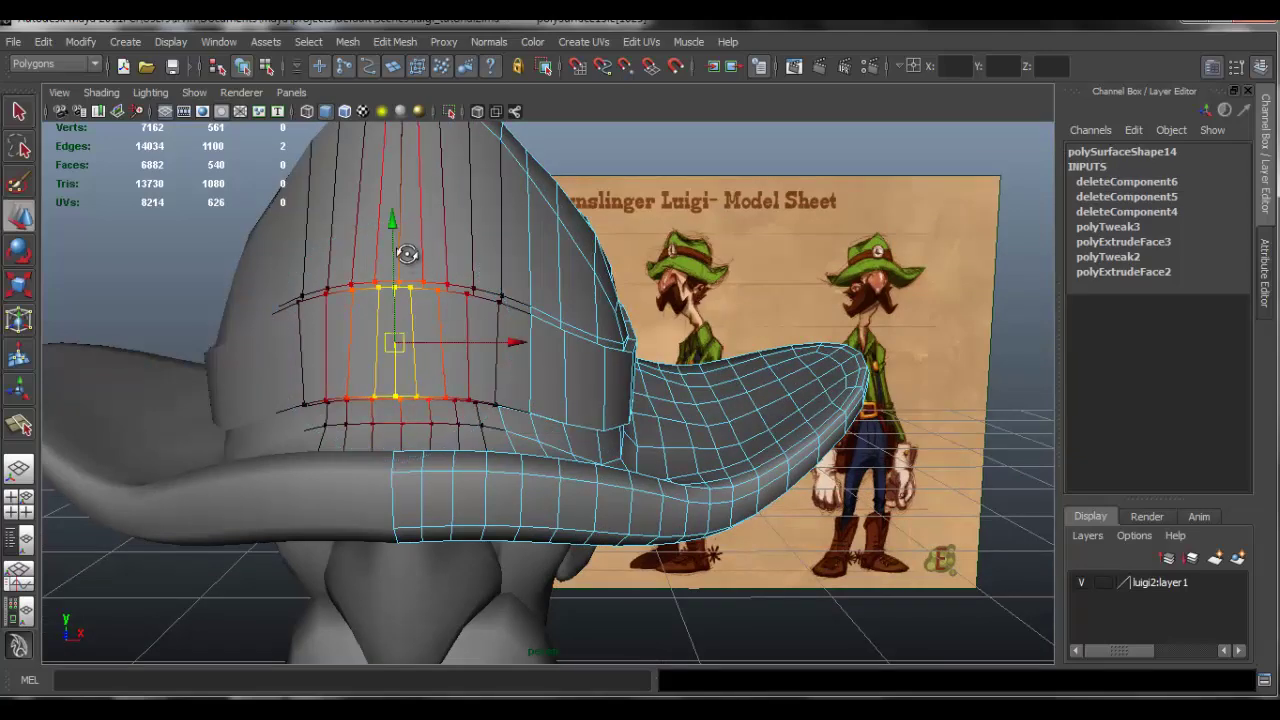
alt+drag(407, 254, 406, 238)
drag(401, 158, 399, 172)
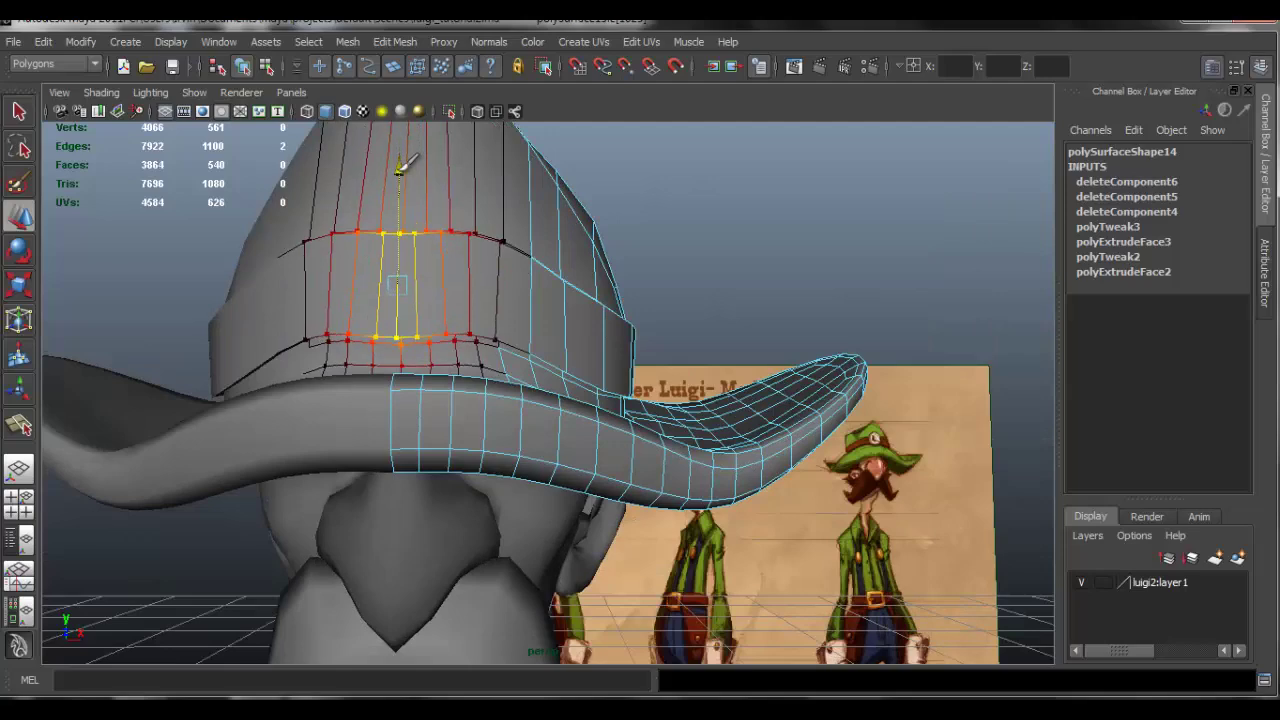
click(498, 250)
drag(498, 177, 500, 189)
alt+drag(674, 316, 508, 323)
right_drag(515, 318, 594, 311)
- Select the hat half and apply a normal angle of 143.7209 to its edges
alt+drag(846, 326, 568, 424)
alt+middle_drag(562, 503, 579, 392)
alt+middle_drag(583, 329, 592, 430)
alt+right_drag(634, 391, 645, 373)
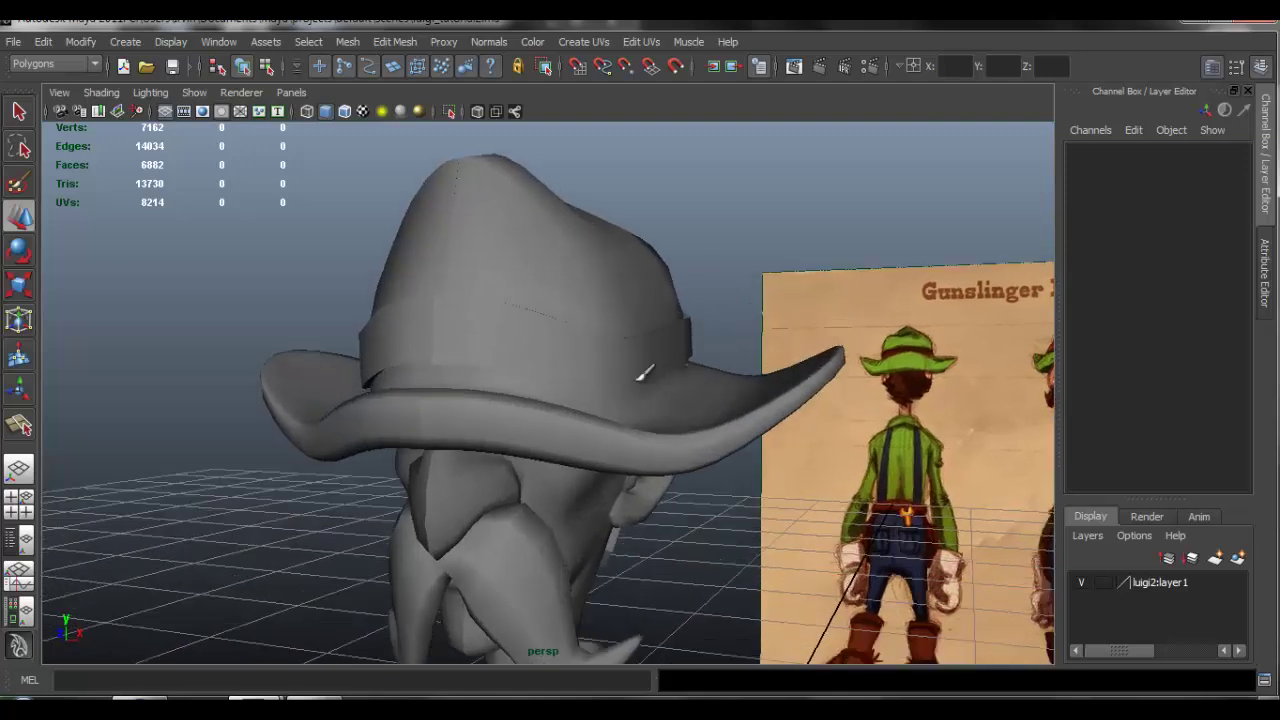
alt+drag(645, 372, 580, 346)
click(580, 345)
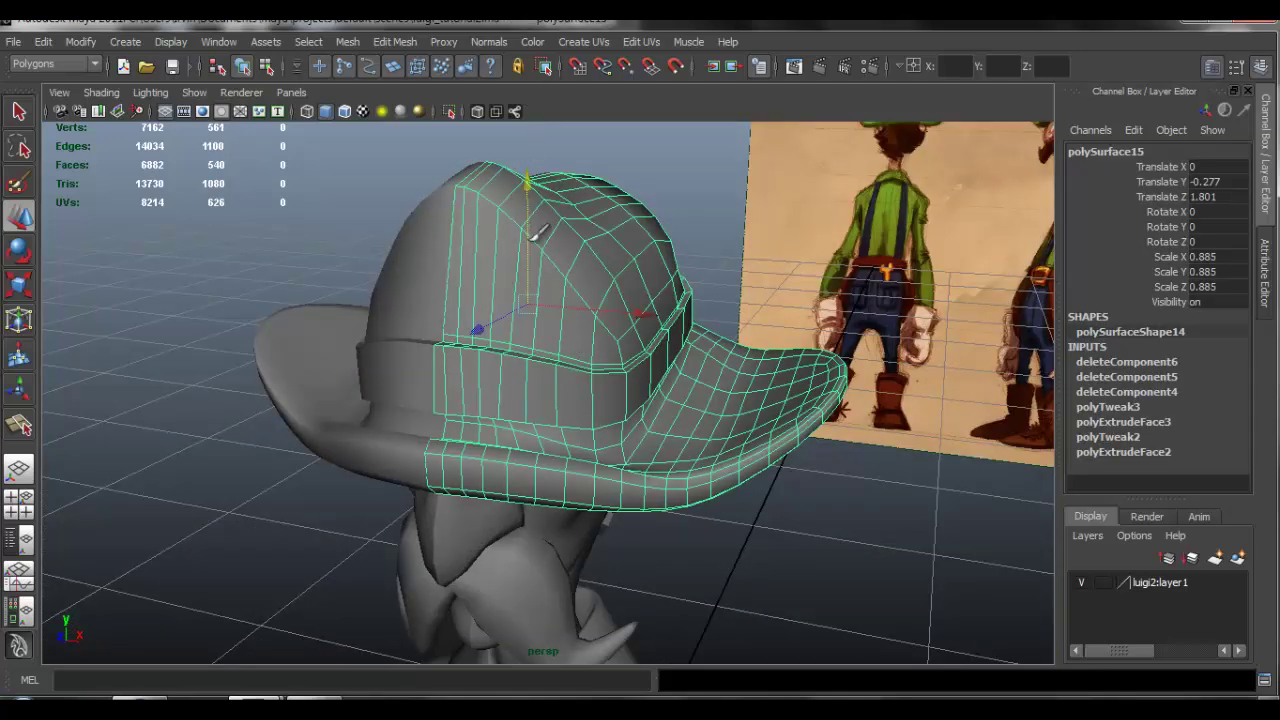
click(489, 41)
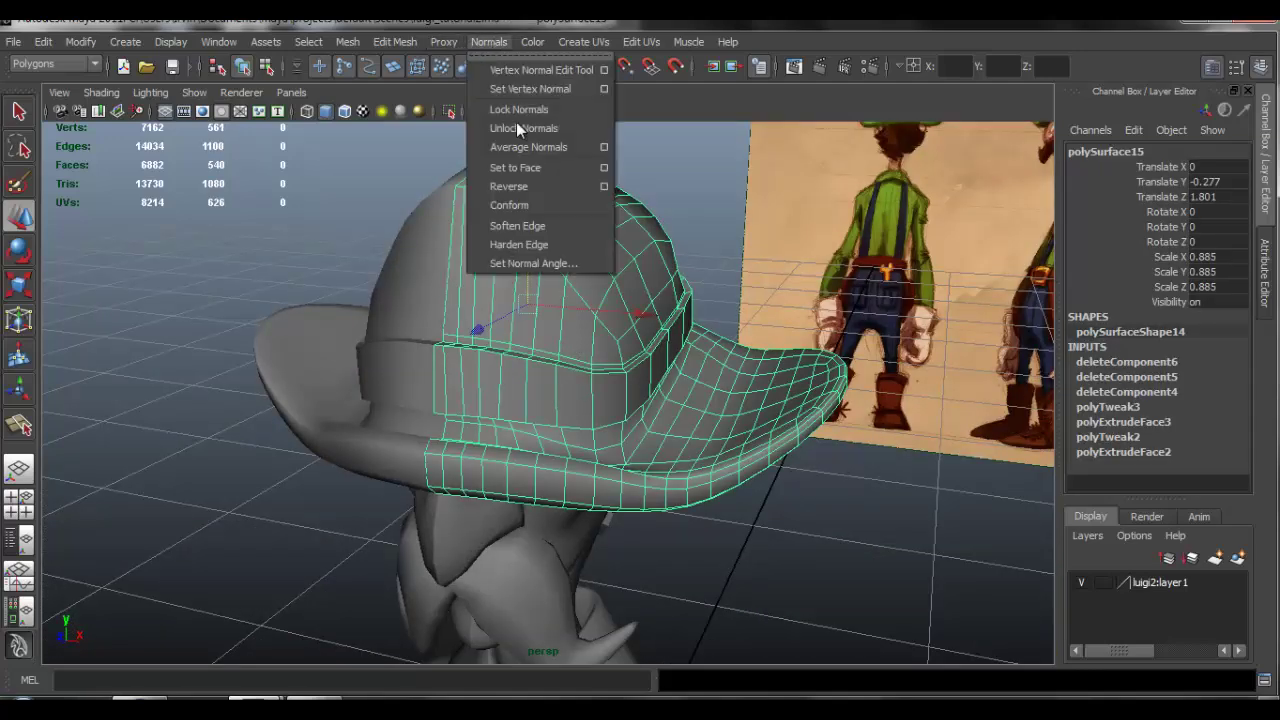
click(552, 263)
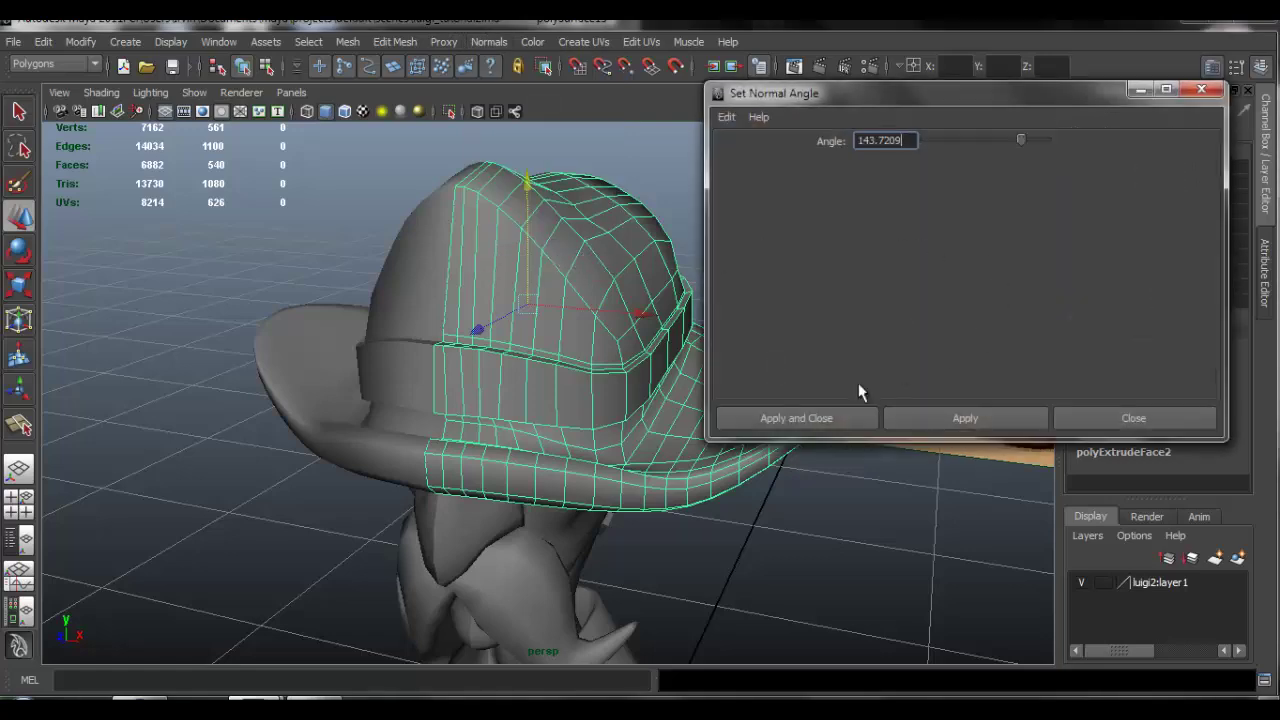
click(837, 418)
- Turn off soft selection and harden the edge loop where the top of the hat band meets the crown
alt+drag(670, 375, 712, 356)
alt+right_drag(712, 356, 511, 357)
alt+drag(593, 369, 469, 345)
alt+right_drag(469, 345, 647, 290)
click(655, 305)
double_click(643, 341)
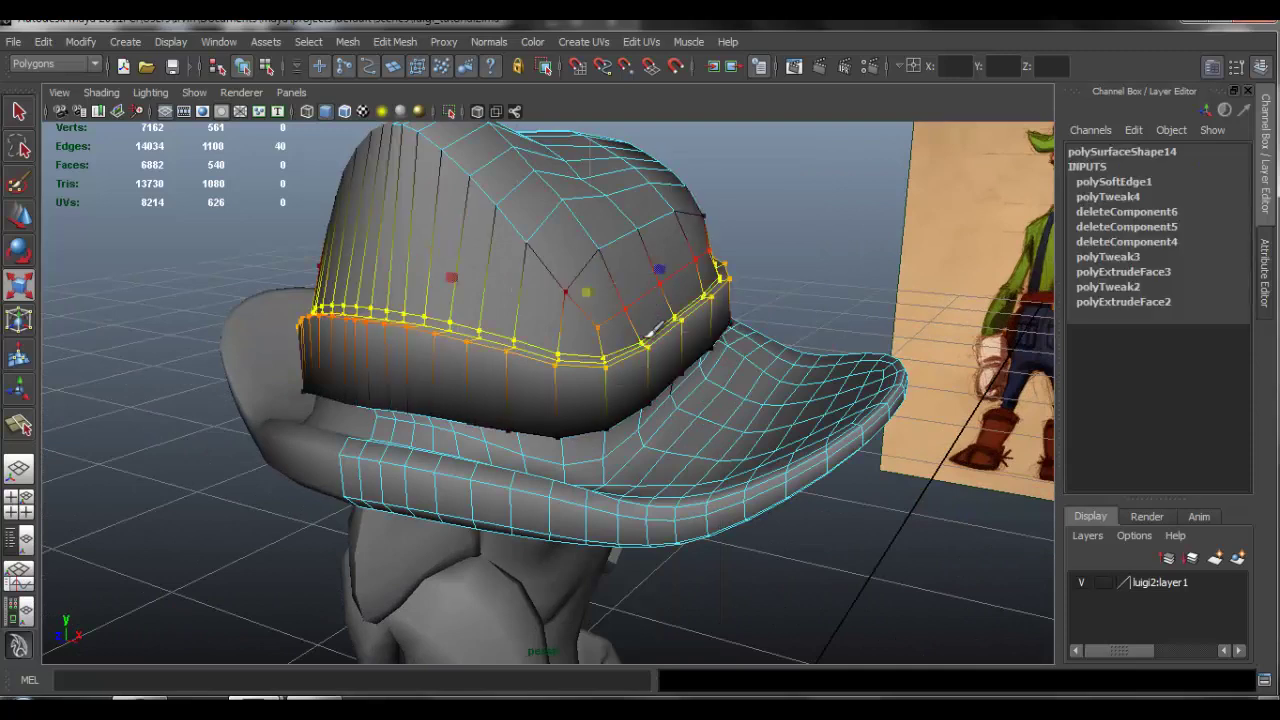
key(b)
alt+drag(651, 330, 539, 348)
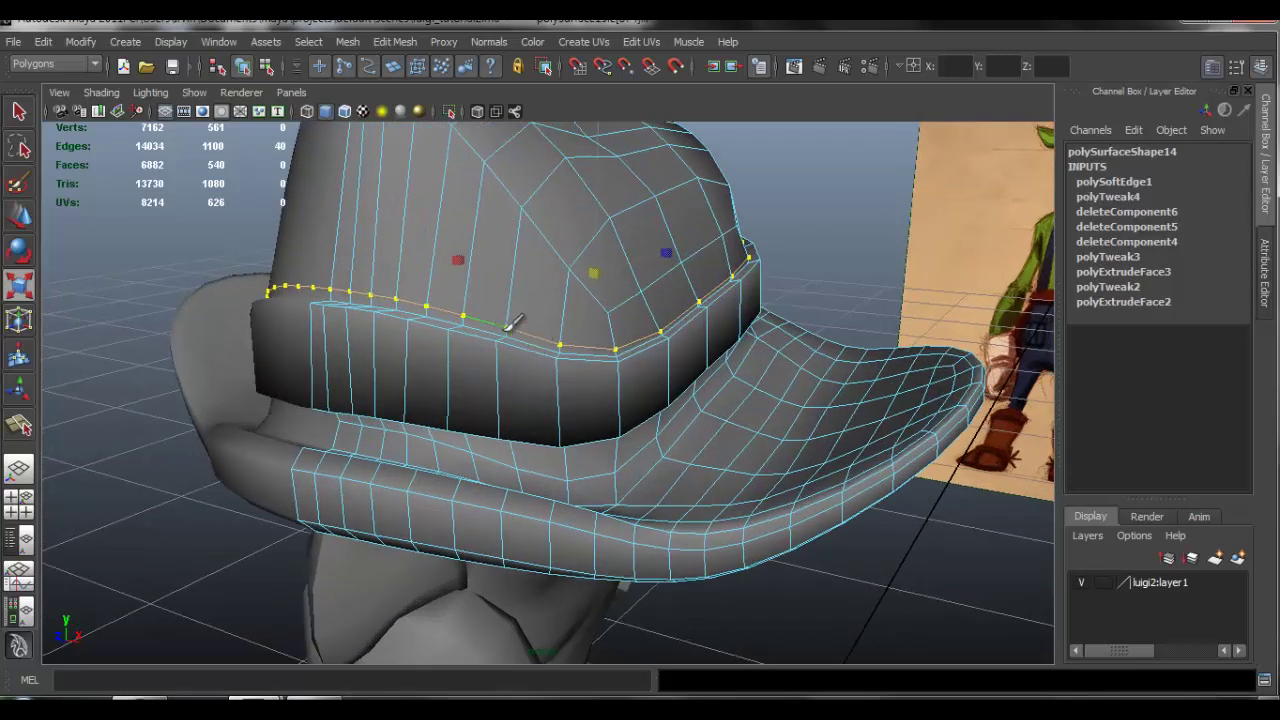
click(506, 42)
click(563, 242)
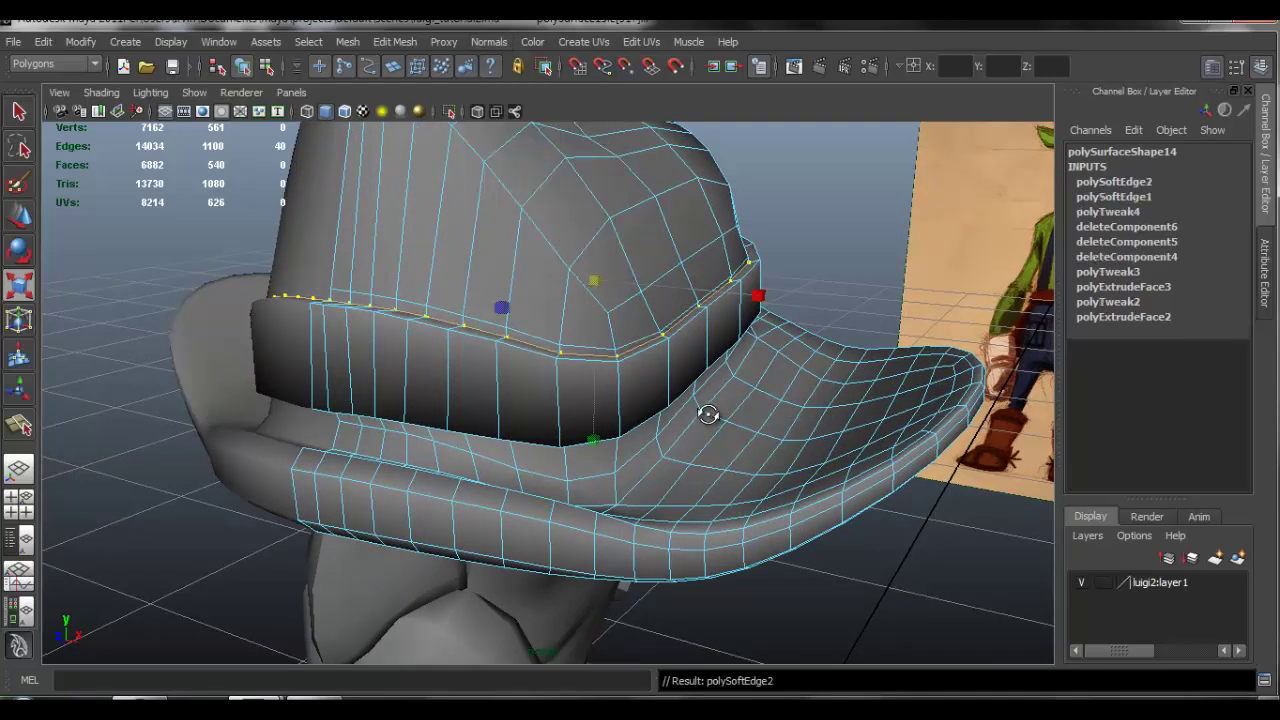
alt+drag(708, 414, 706, 368)
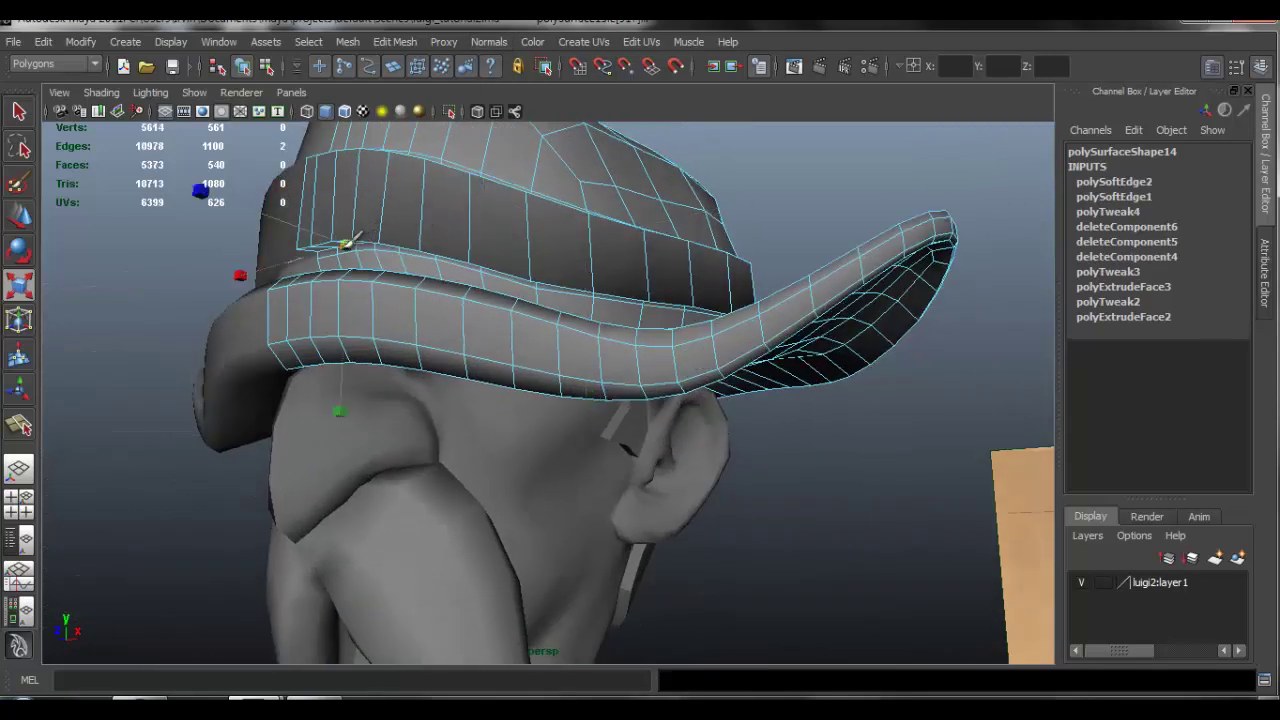
- Repeat the edge hardening on the selected edges at the front of the hat band, return to object selection and deselect the hat
key(g)
right_drag(446, 192, 540, 165)
click(842, 195)
scroll(570, 255, down, 3)
alt+drag(570, 255, 538, 338)
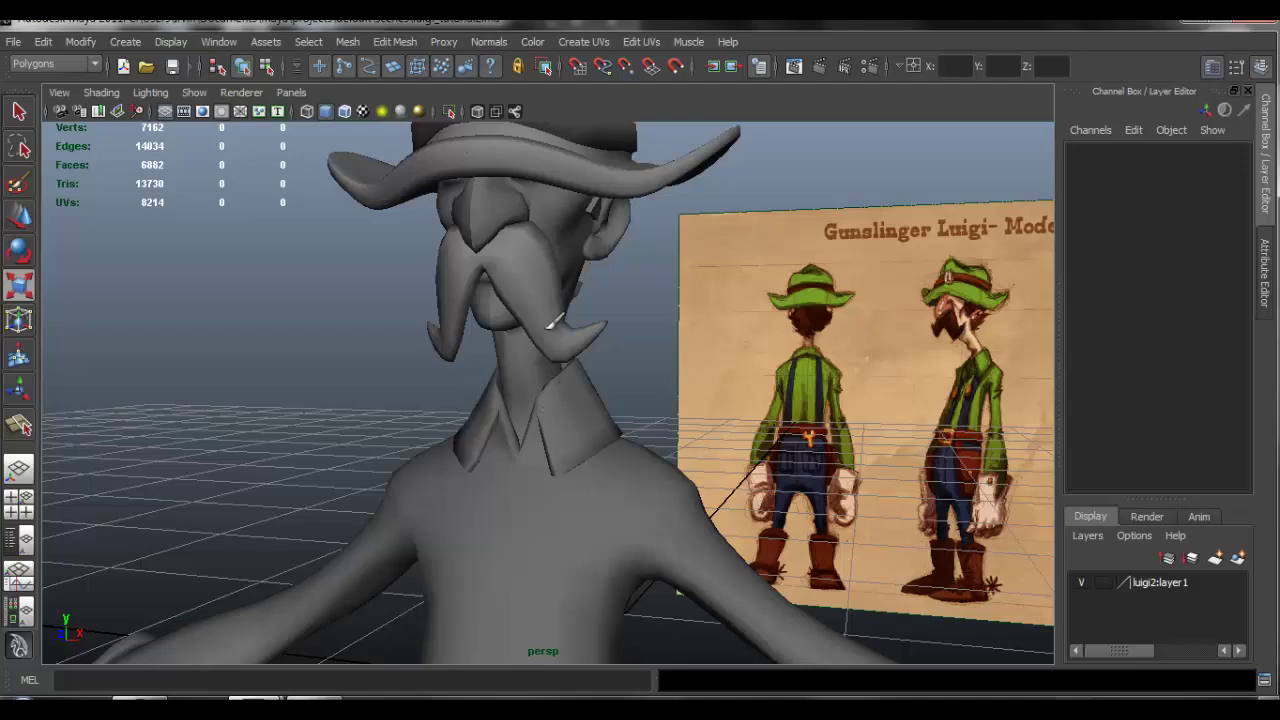
- Select the head mesh and isolate it in the viewport
alt+middle_drag(548, 328, 508, 330)
alt+right_drag(508, 330, 940, 386)
alt+drag(940, 386, 592, 272)
click(600, 195)
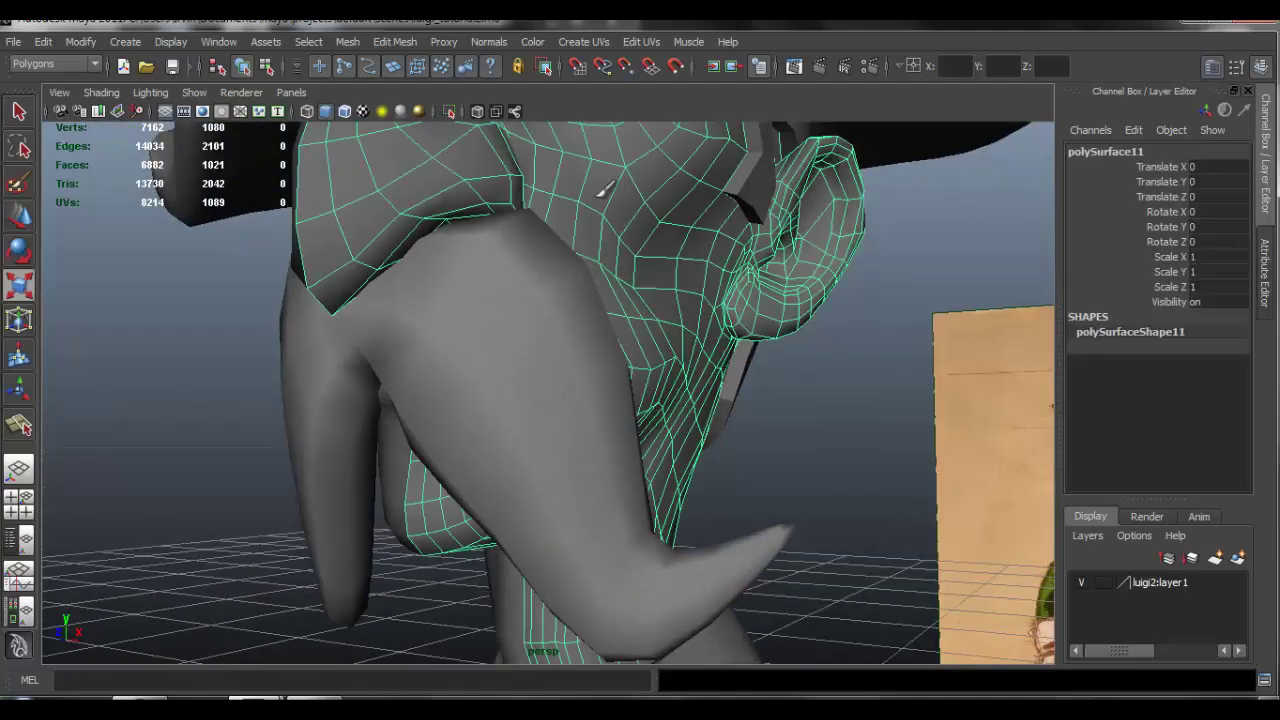
alt+drag(605, 190, 488, 224)
click(450, 113)
- Switch the head to edge selection, select an edge beneath the nostril and frame it
alt+right_drag(531, 296, 557, 300)
mouse_move(557, 300)
alt+mouse_down()
mouse_move(543, 235)
mouse_move(495, 306)
mouse_move(534, 294)
alt+mouse_up()
right_drag(534, 294, 543, 274)
click(548, 322)
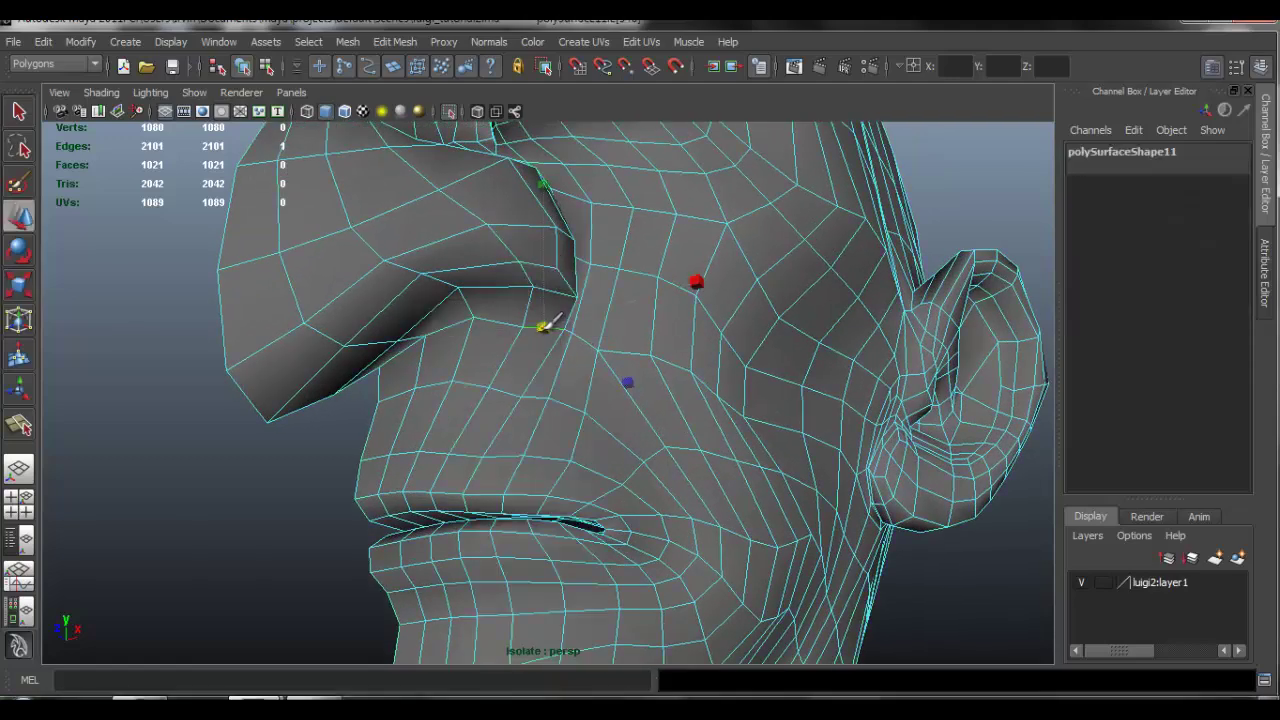
key(f)
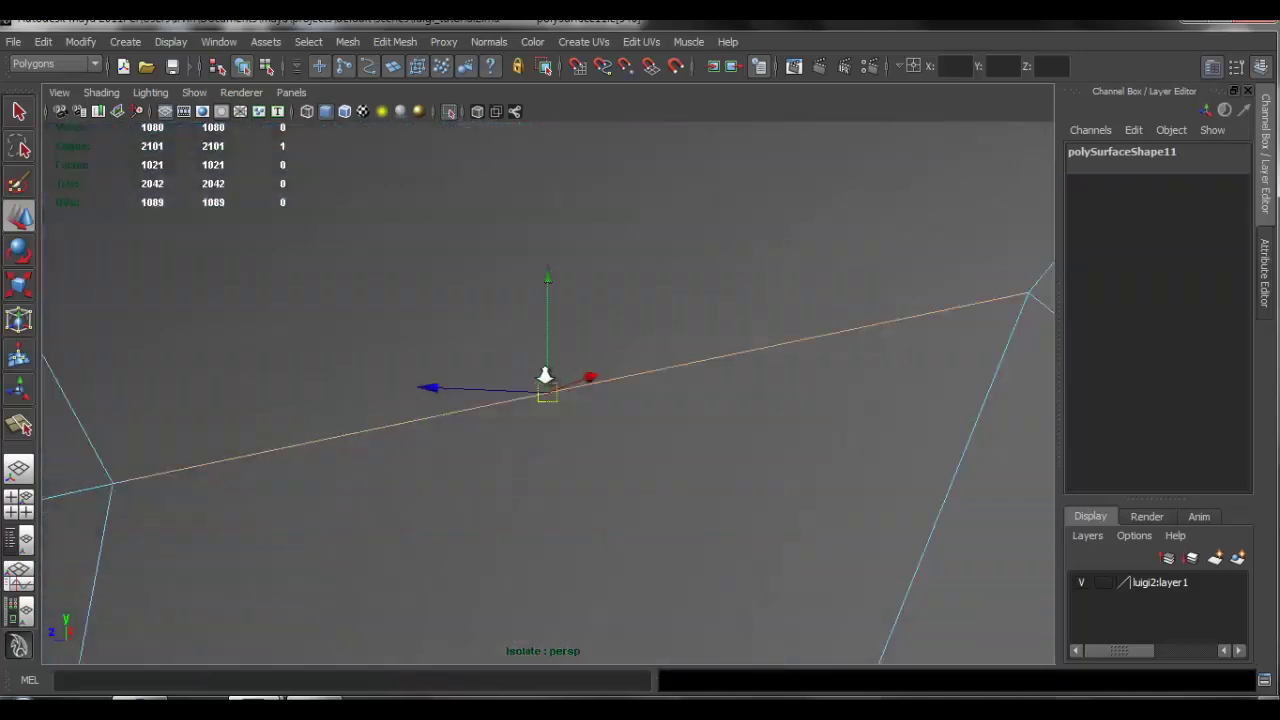
alt+right_drag(545, 375, 500, 363)
alt+drag(500, 363, 592, 322)
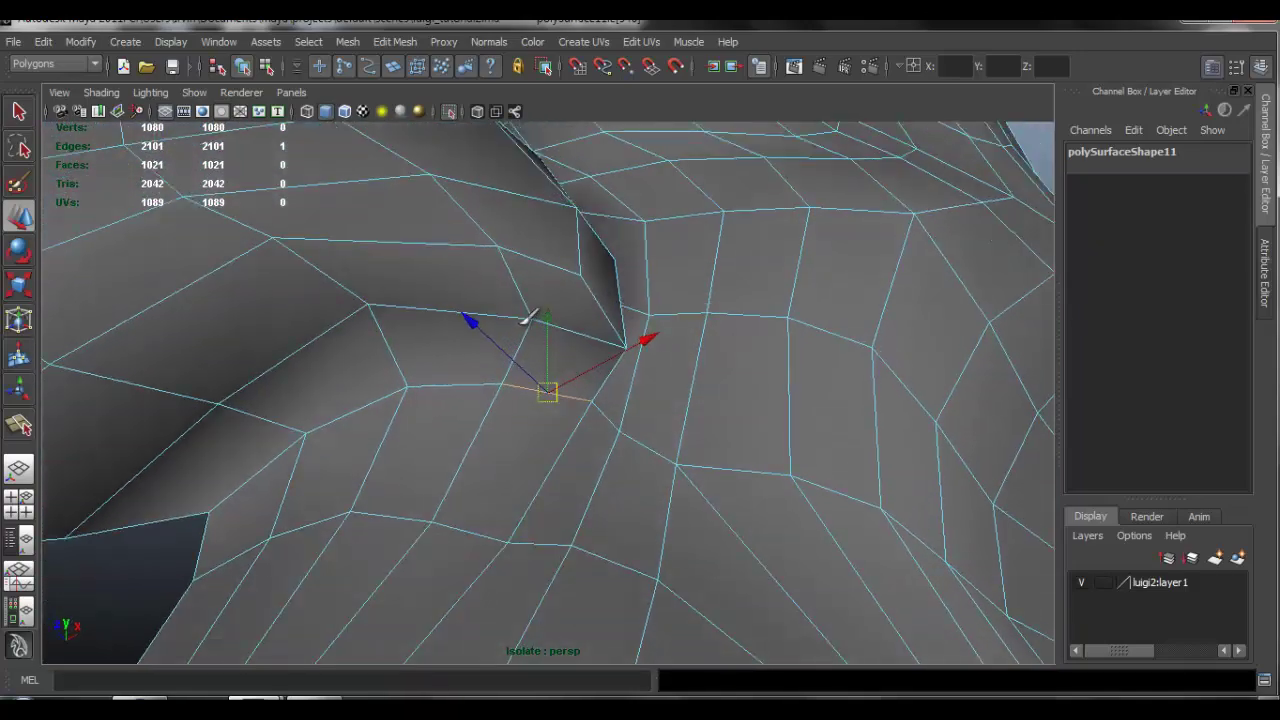
- Select the four faces on the underside of the nose's side, extrude them and scale the extruded faces inward
right_drag(531, 296, 476, 314)
click(531, 317)
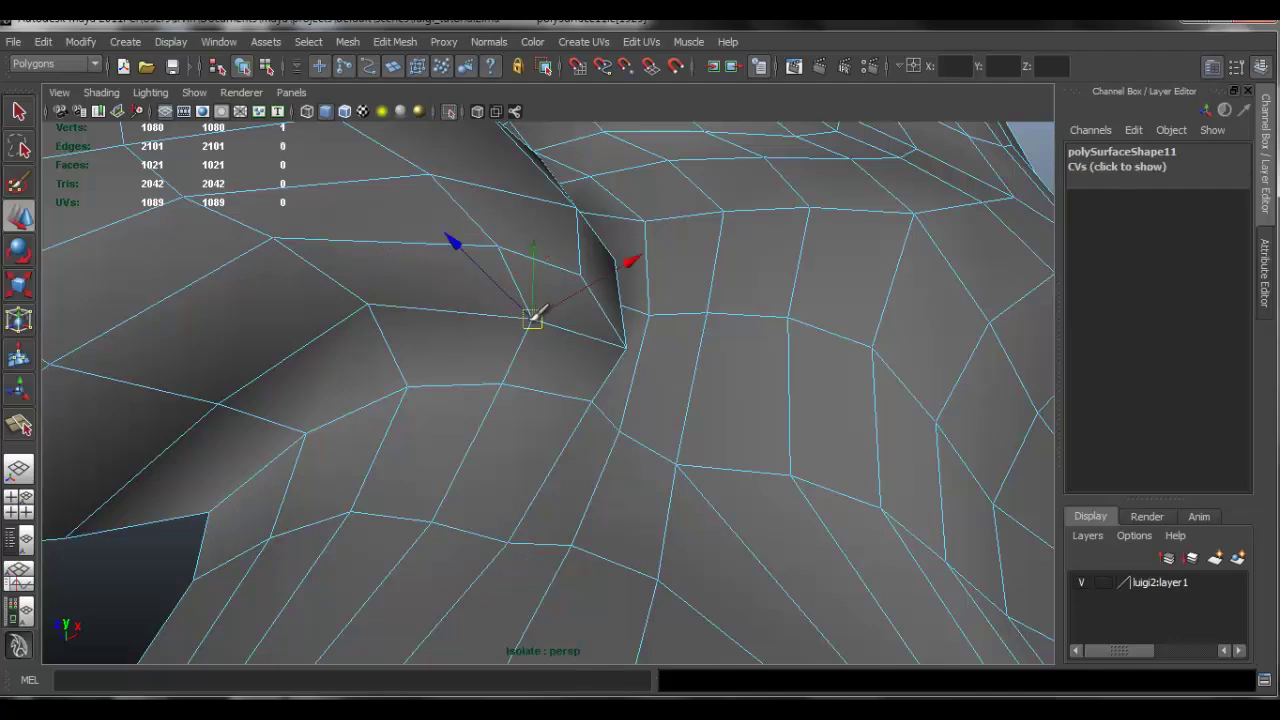
alt+drag(483, 365, 414, 309)
right_drag(414, 311, 391, 354)
drag(549, 343, 480, 345)
click(395, 42)
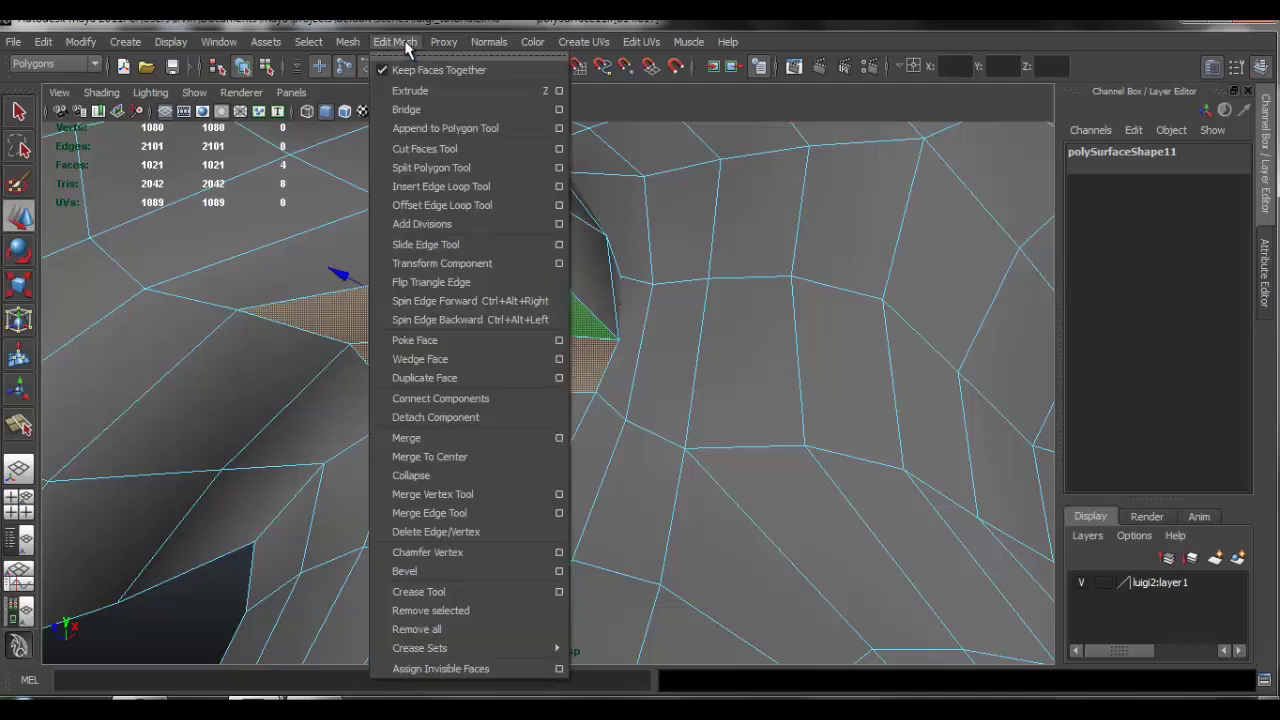
click(437, 94)
key(r)
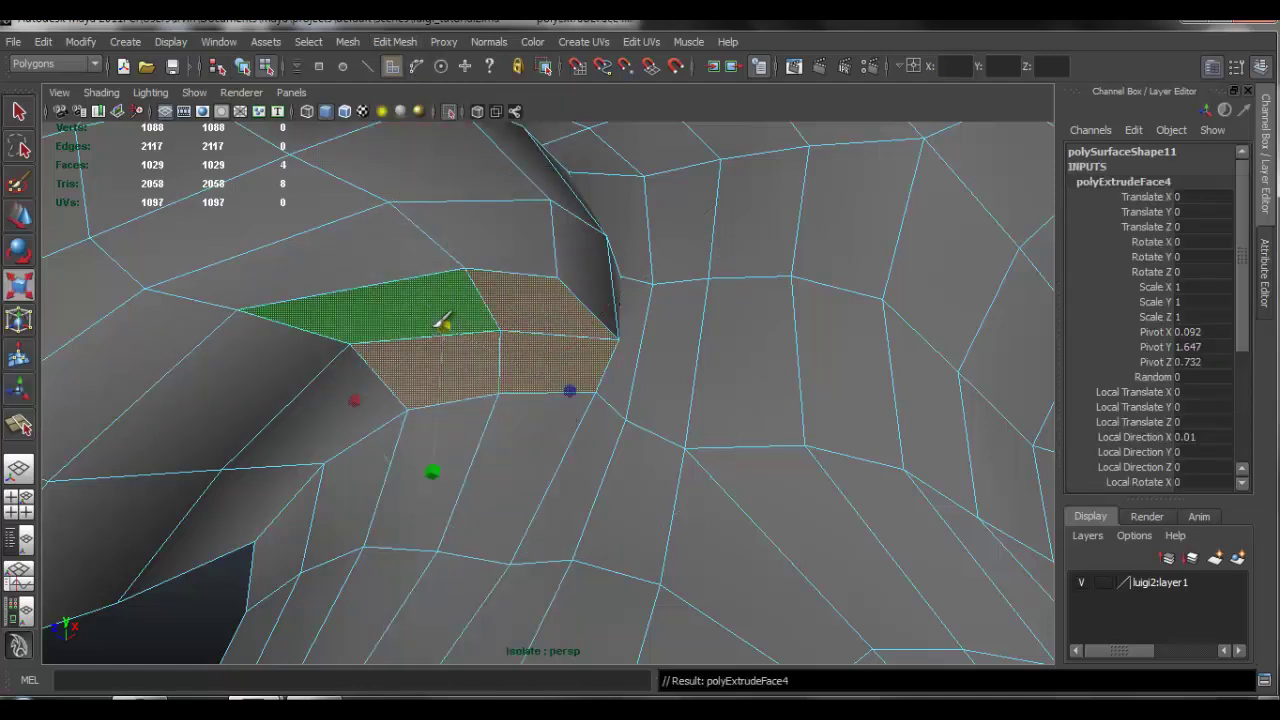
drag(420, 320, 384, 315)
- Move the inset nostril faces up into the nose, extrude them again with a local Z translation of -0.016 and scale them down
alt+drag(474, 303, 509, 348)
key(e)
key(w)
drag(460, 243, 456, 223)
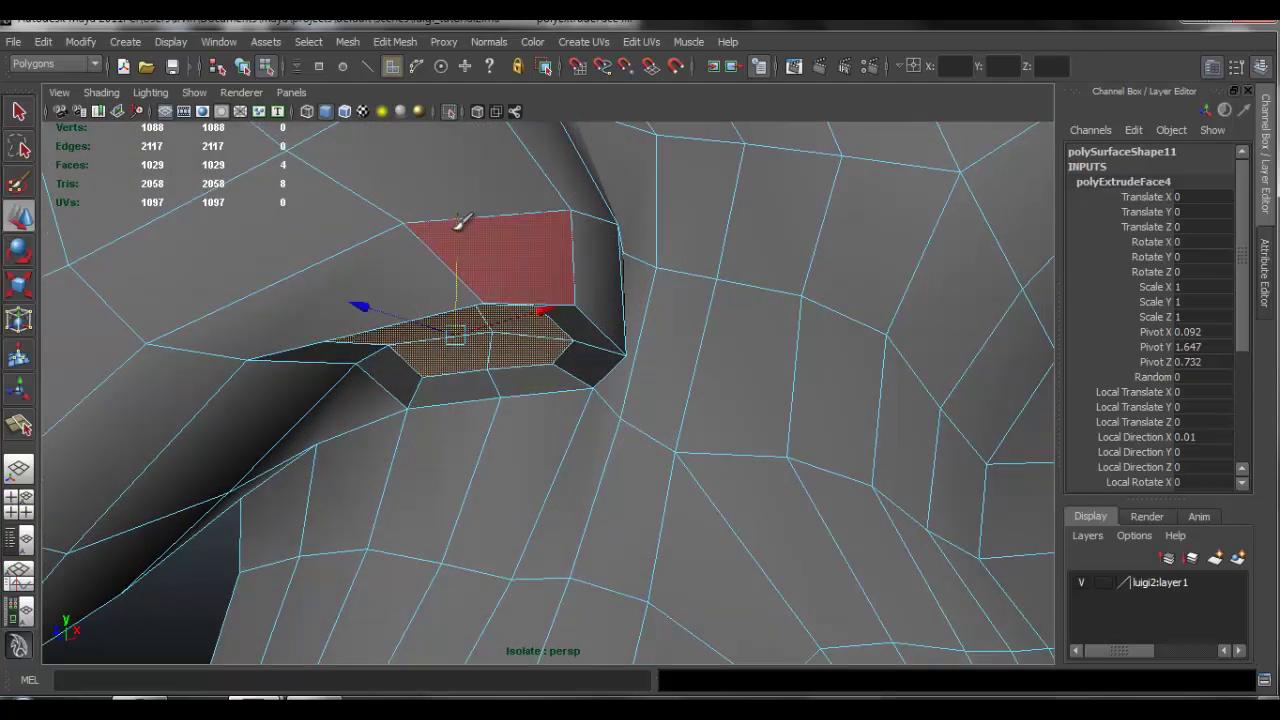
key(ctrl+e)
drag(551, 443, 661, 208)
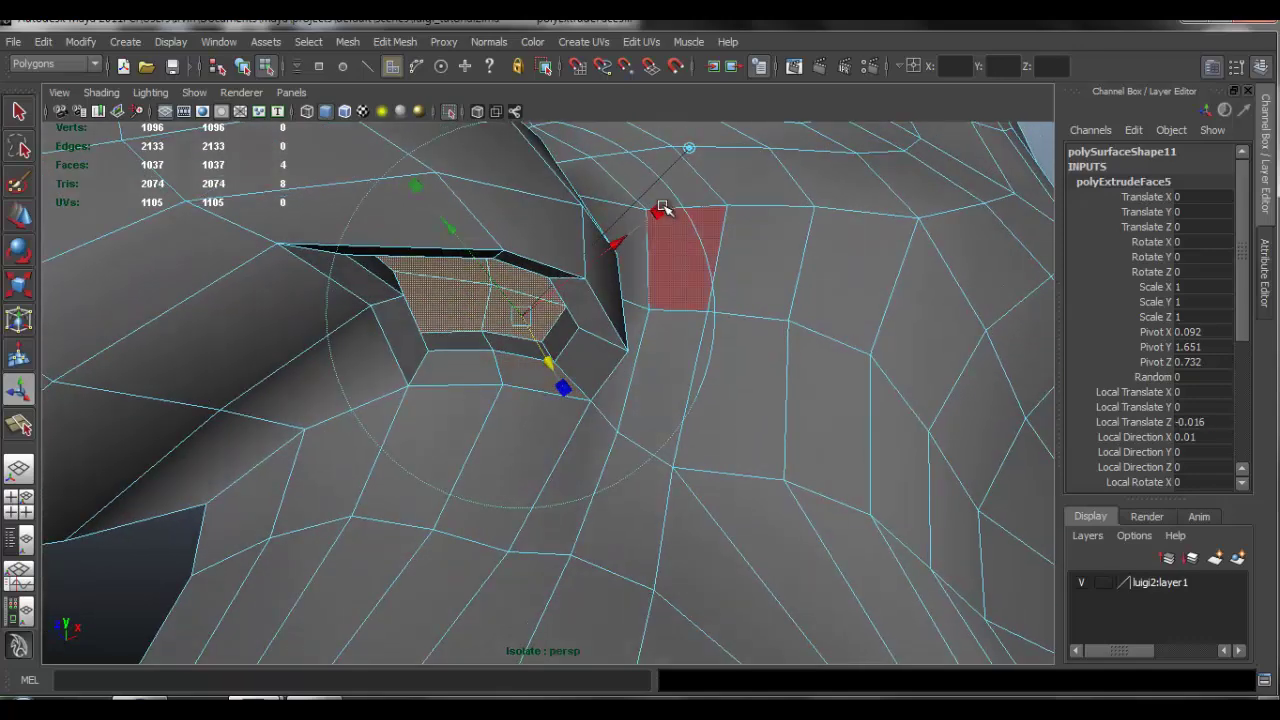
drag(515, 310, 493, 308)
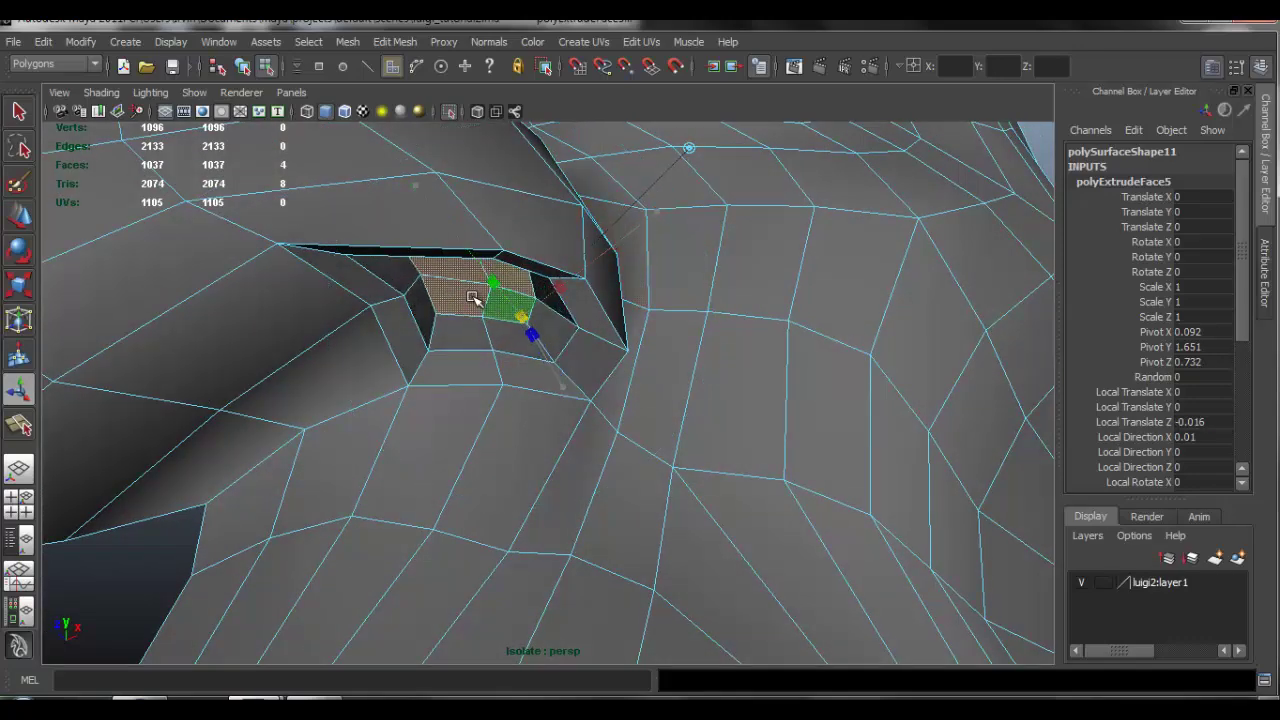
- Switch to vertex selection, lower the vertex at the nostril opening's front corner and adjust one on its upper rim
alt+drag(559, 285, 425, 355)
key(q)
right_drag(425, 354, 335, 365)
click(403, 370)
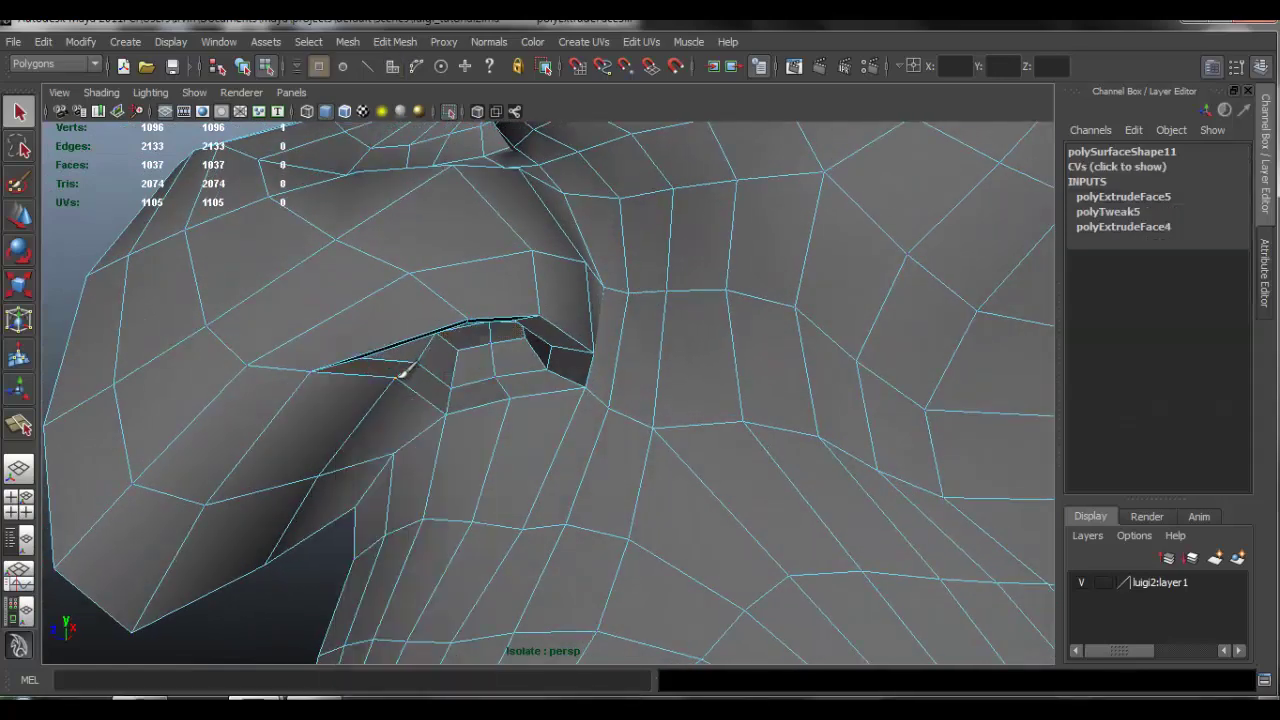
key(w)
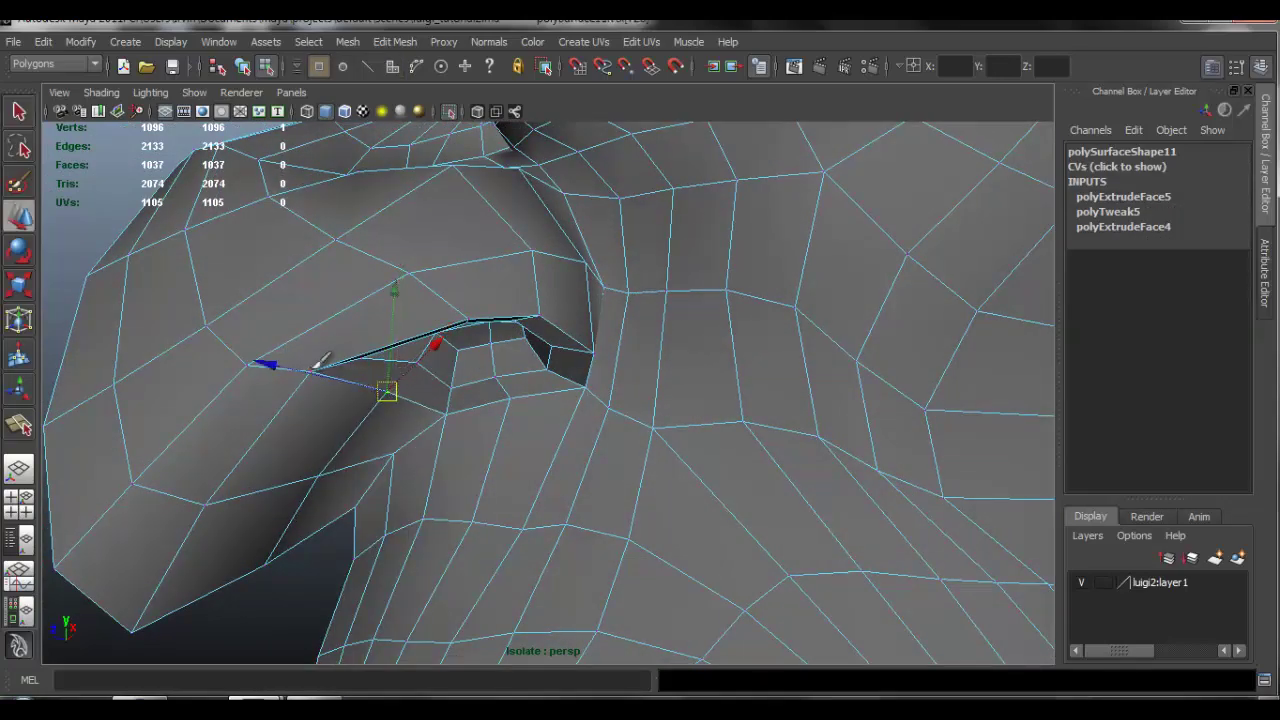
click(315, 371)
middle_drag(318, 366, 320, 391)
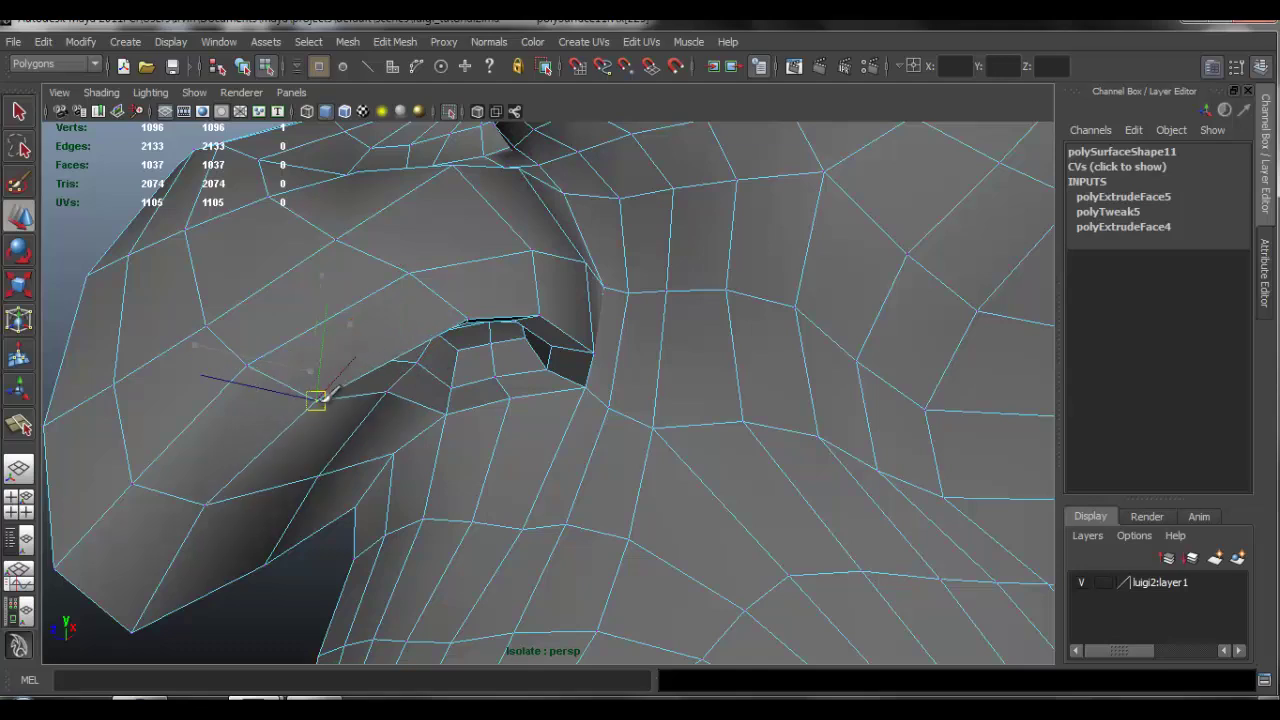
shift+click(467, 318)
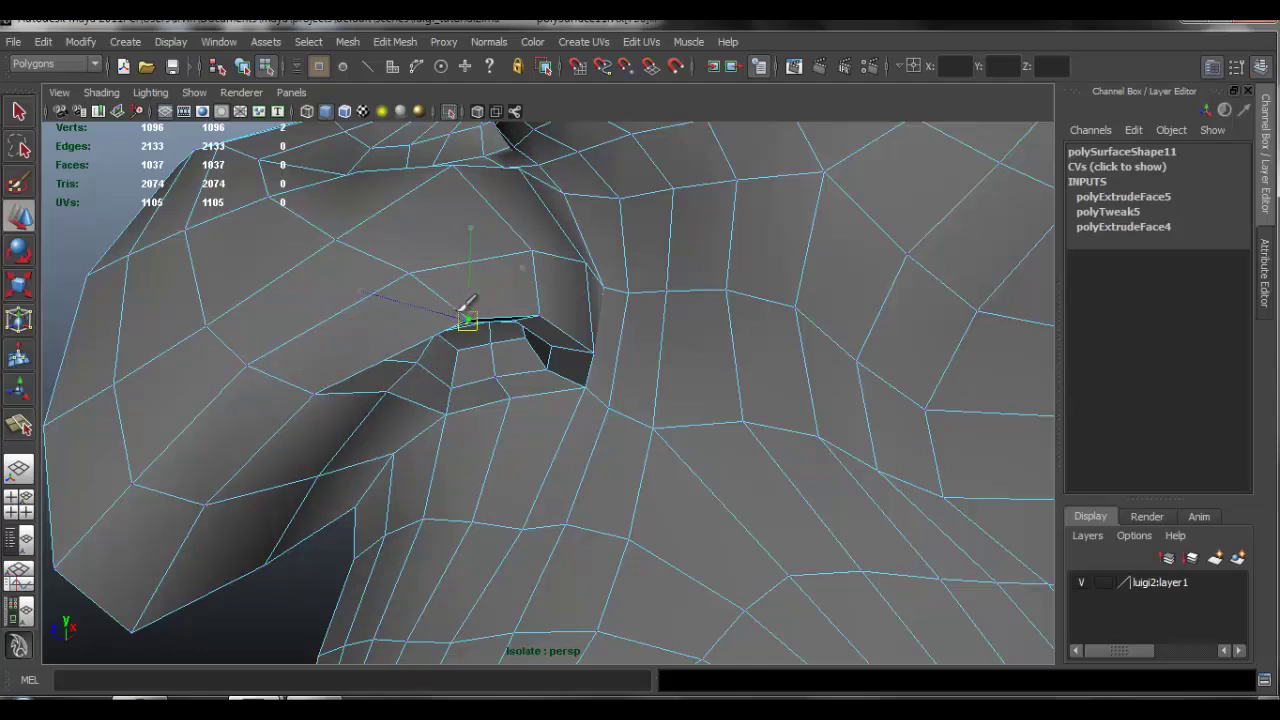
middle_drag(463, 304, 451, 306)
- Reposition the inner vertex near the nostril's front corner to open up the rim as seen from below
alt+drag(441, 302, 410, 278)
click(424, 351)
middle_drag(410, 276, 407, 298)
alt+drag(460, 297, 448, 292)
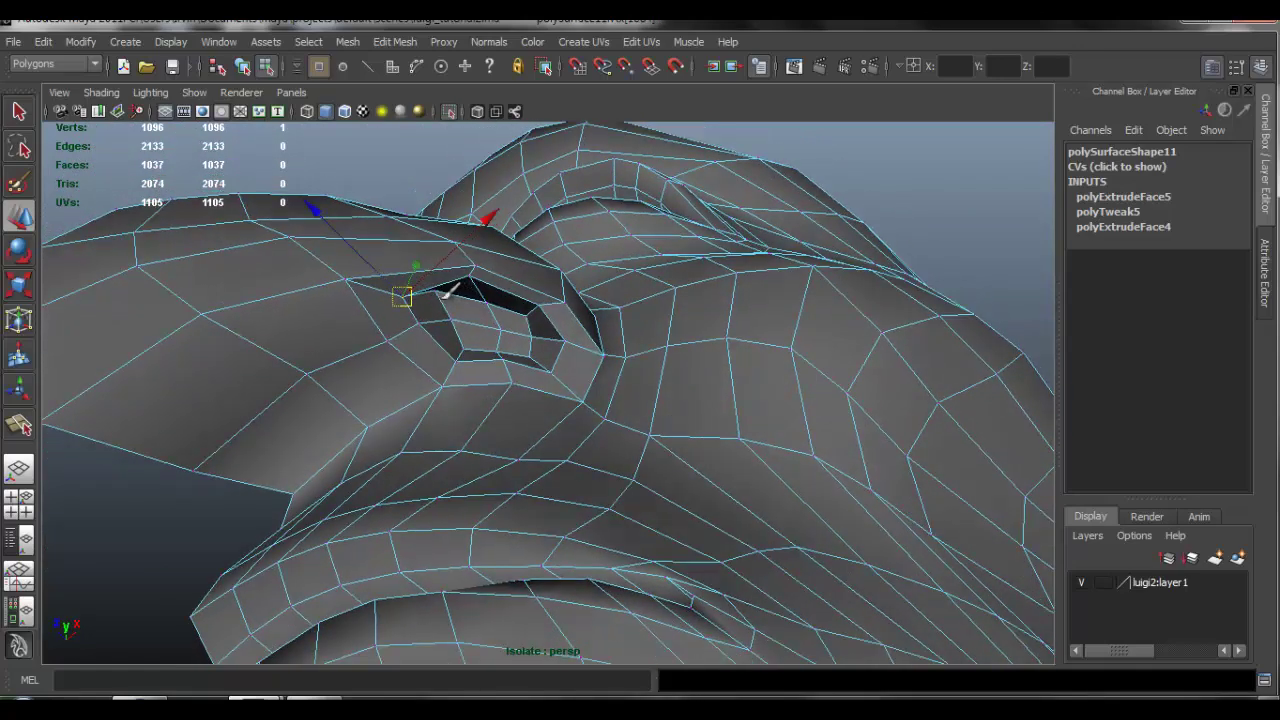
middle_drag(446, 278, 459, 293)
- Return to object selection, select the head and apply a normal angle of 143.7209 to its edges
alt+drag(500, 297, 532, 371)
right_drag(611, 327, 638, 310)
click(624, 296)
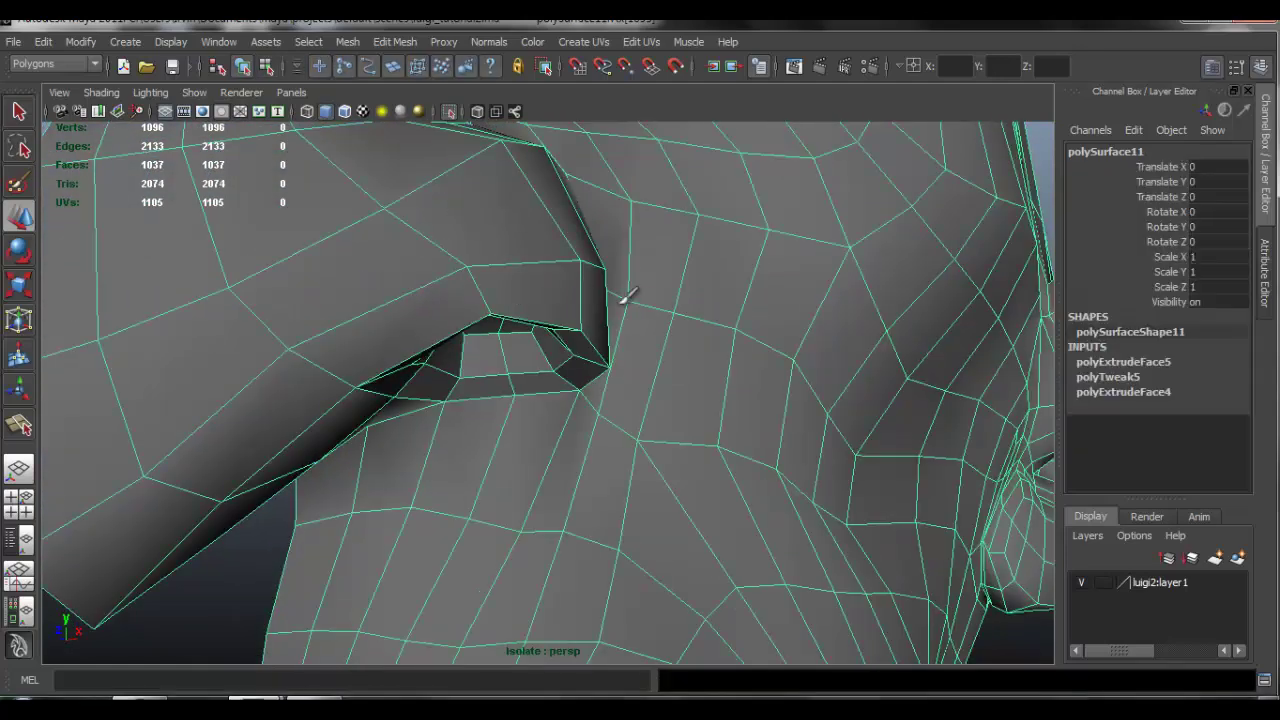
click(500, 42)
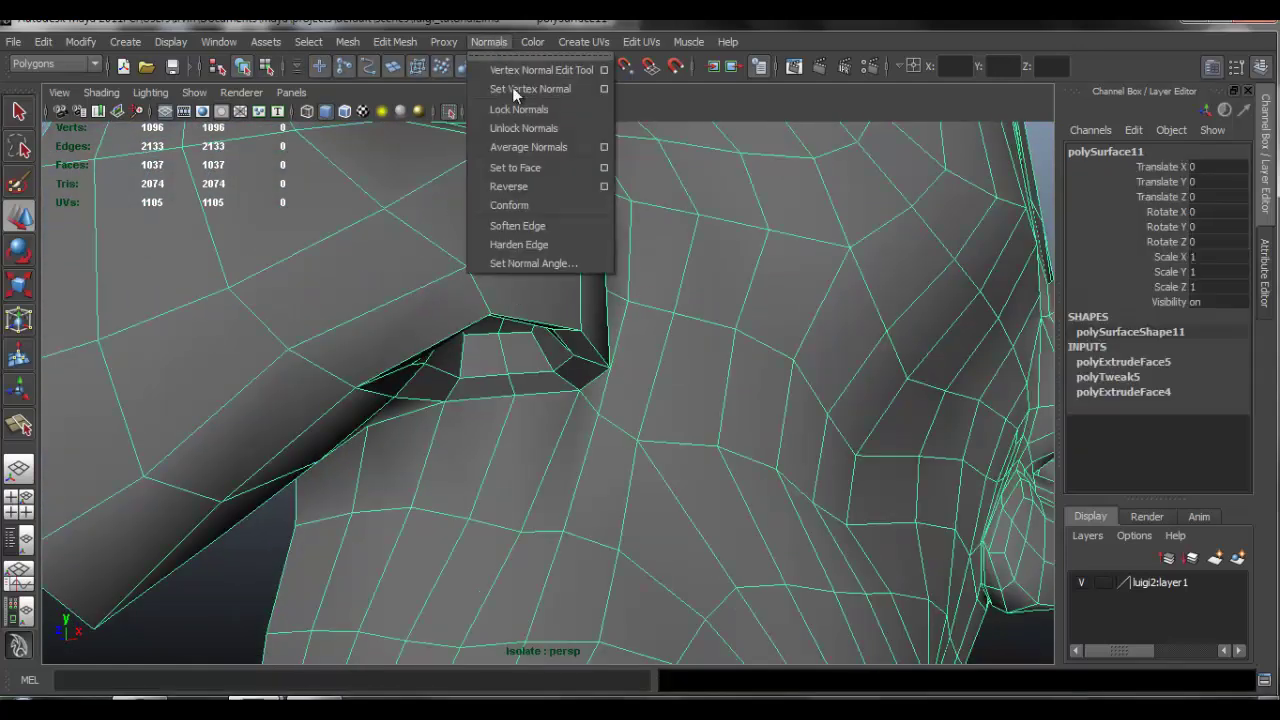
click(545, 263)
click(835, 418)
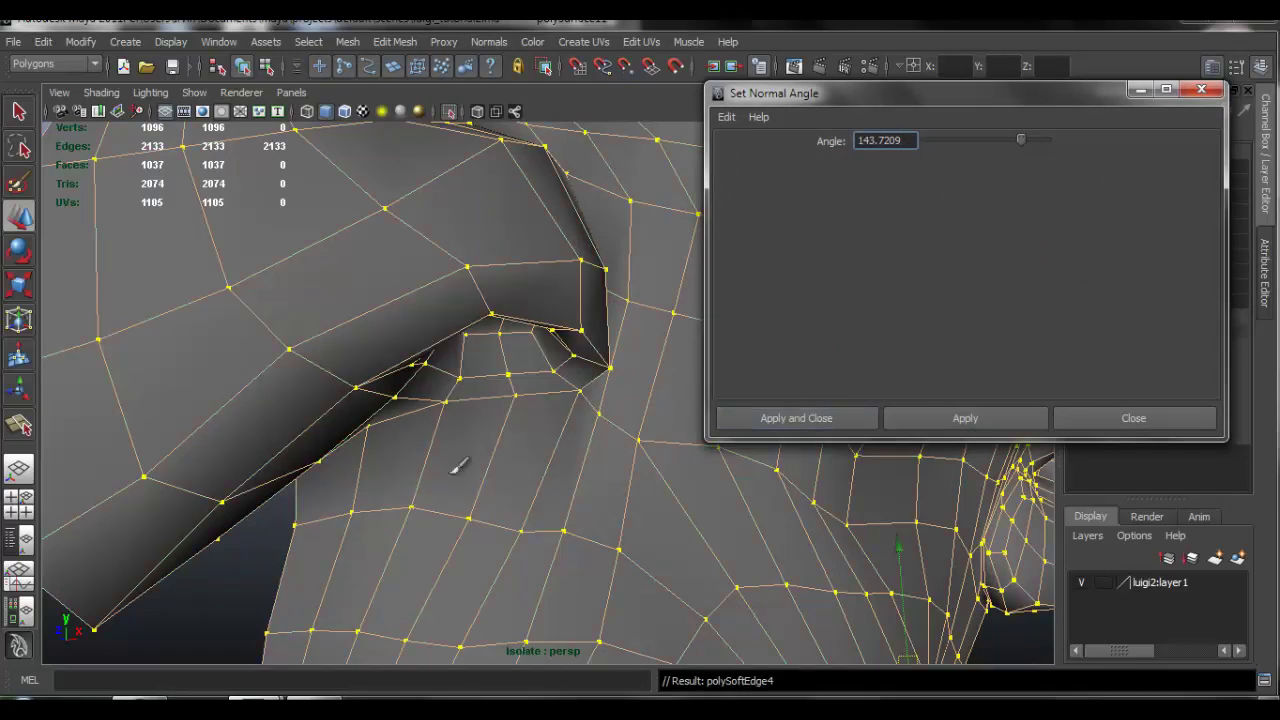
- Deselect the head and turn off isolation to show the whole character again
click(263, 534)
scroll(725, 396, down, 5)
alt+drag(603, 348, 682, 280)
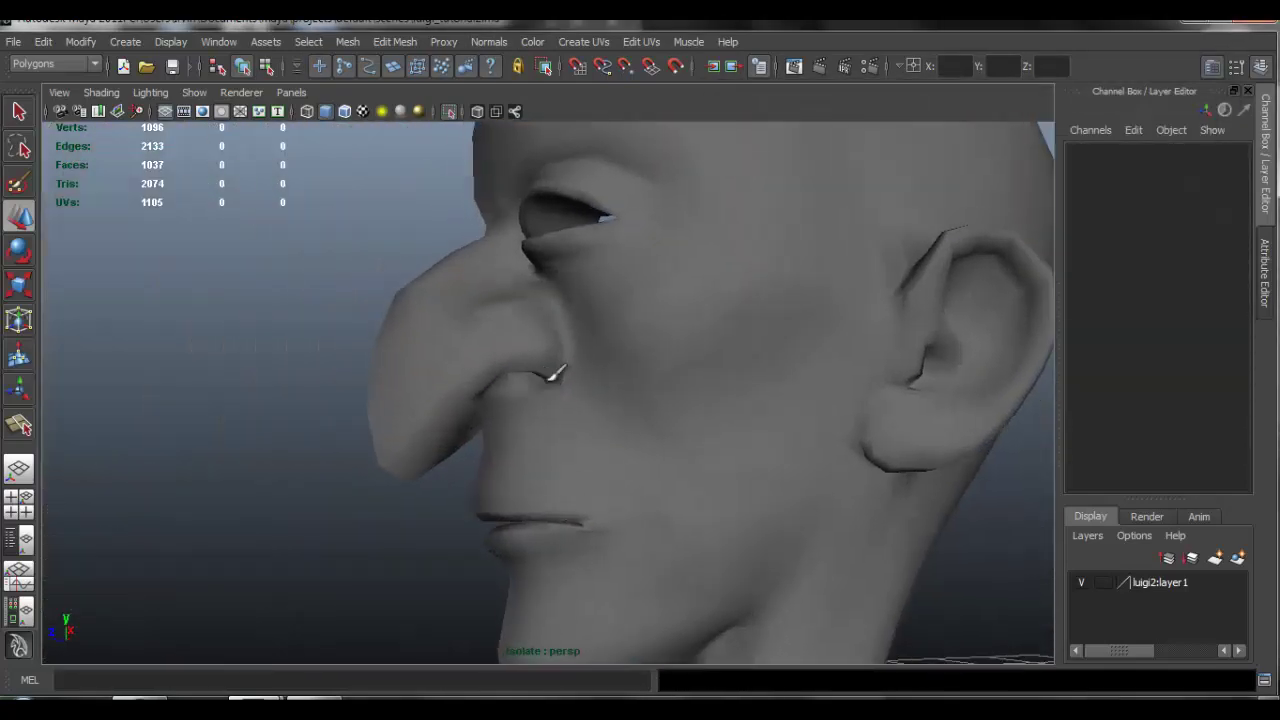
click(449, 113)
alt+drag(514, 323, 574, 363)
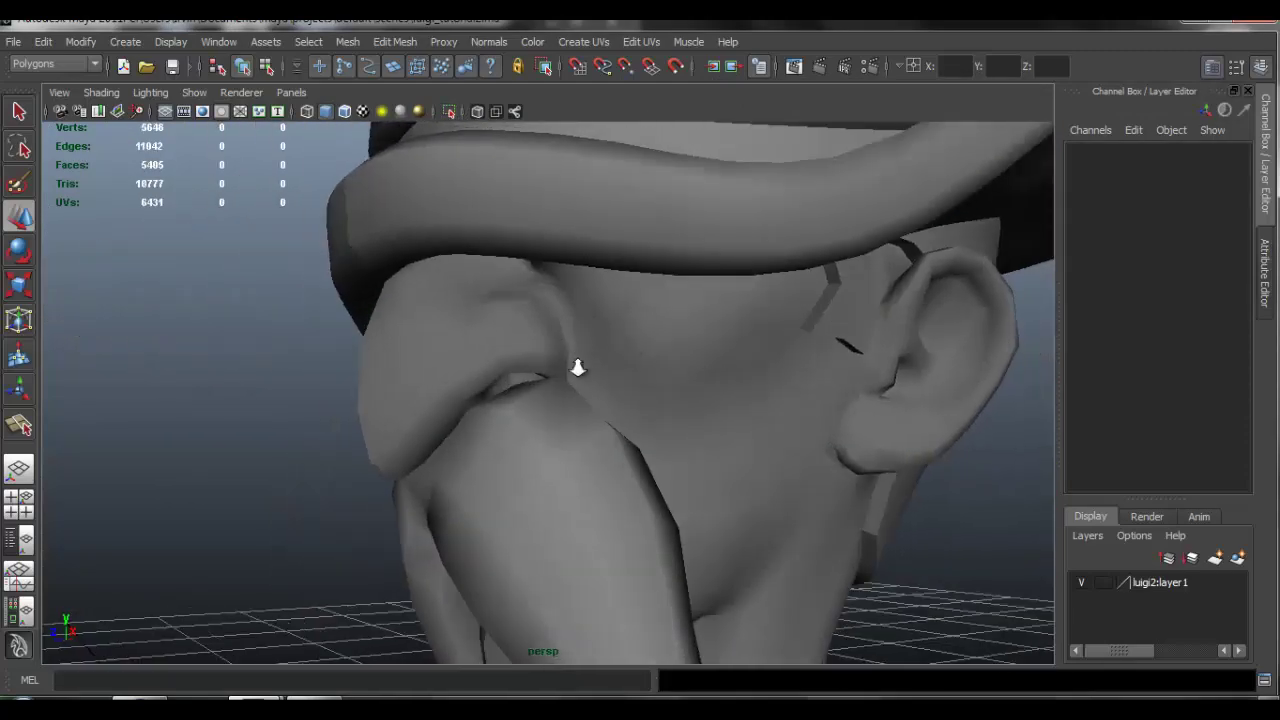
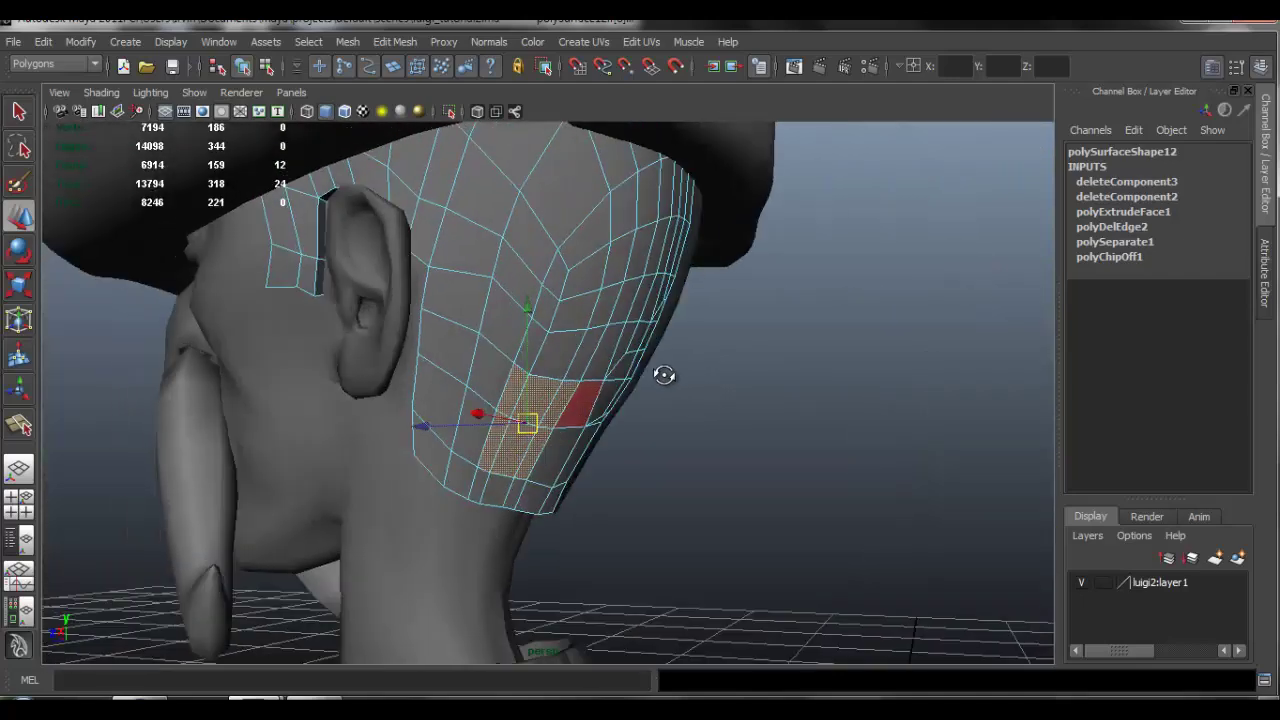
- Select a block of faces on the back of the hair, extrude it outward with a local Z translation of -0.09 and scale the end down
drag(565, 280, 602, 322)
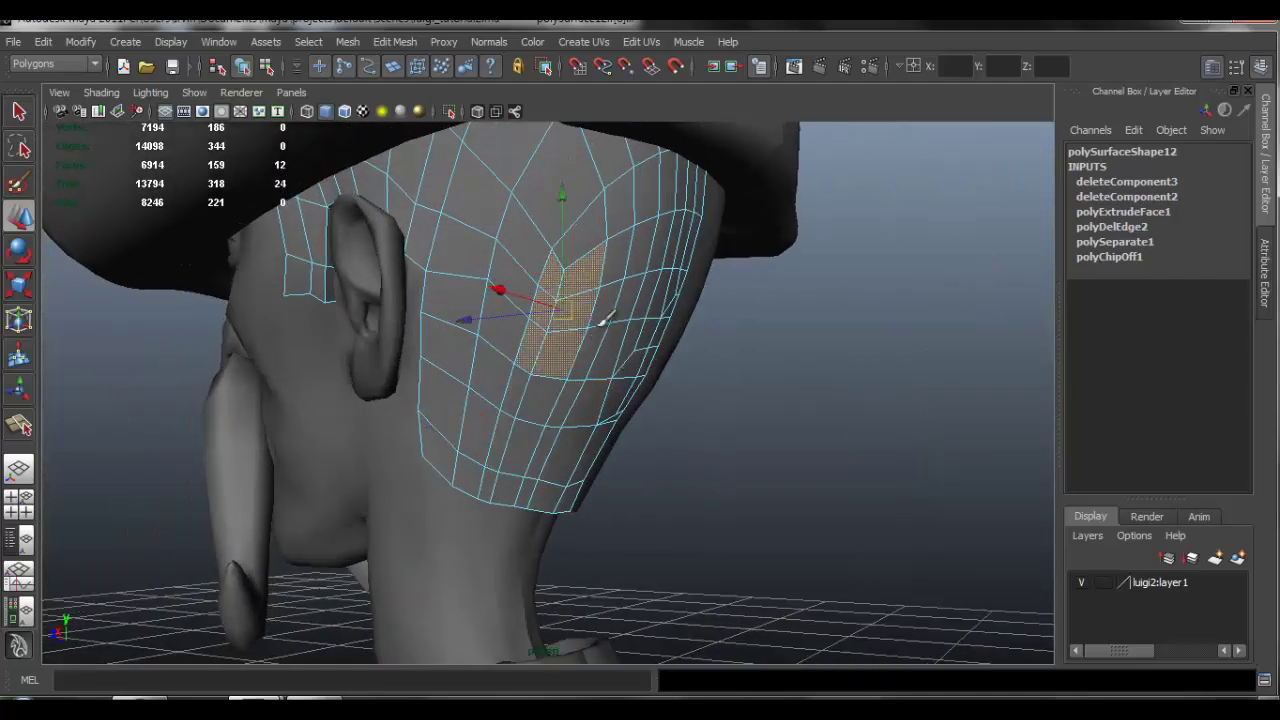
alt+drag(669, 294, 508, 296)
drag(598, 264, 618, 292)
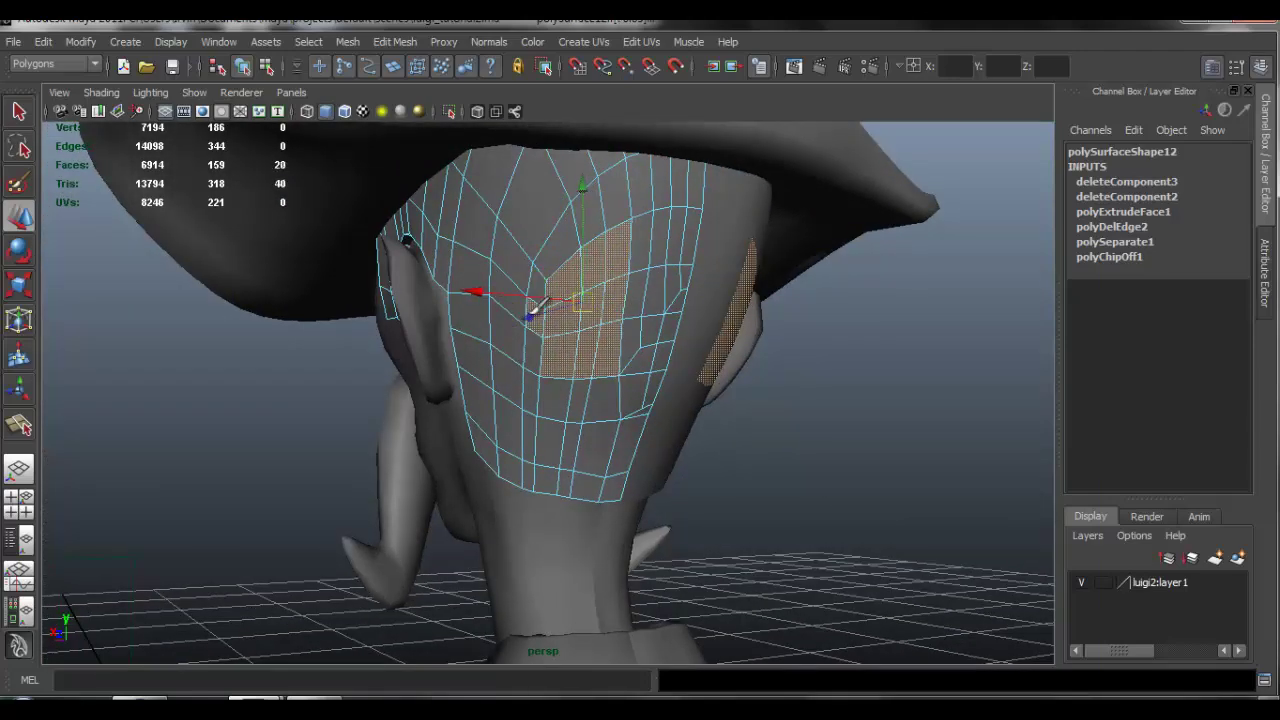
click(396, 42)
click(420, 92)
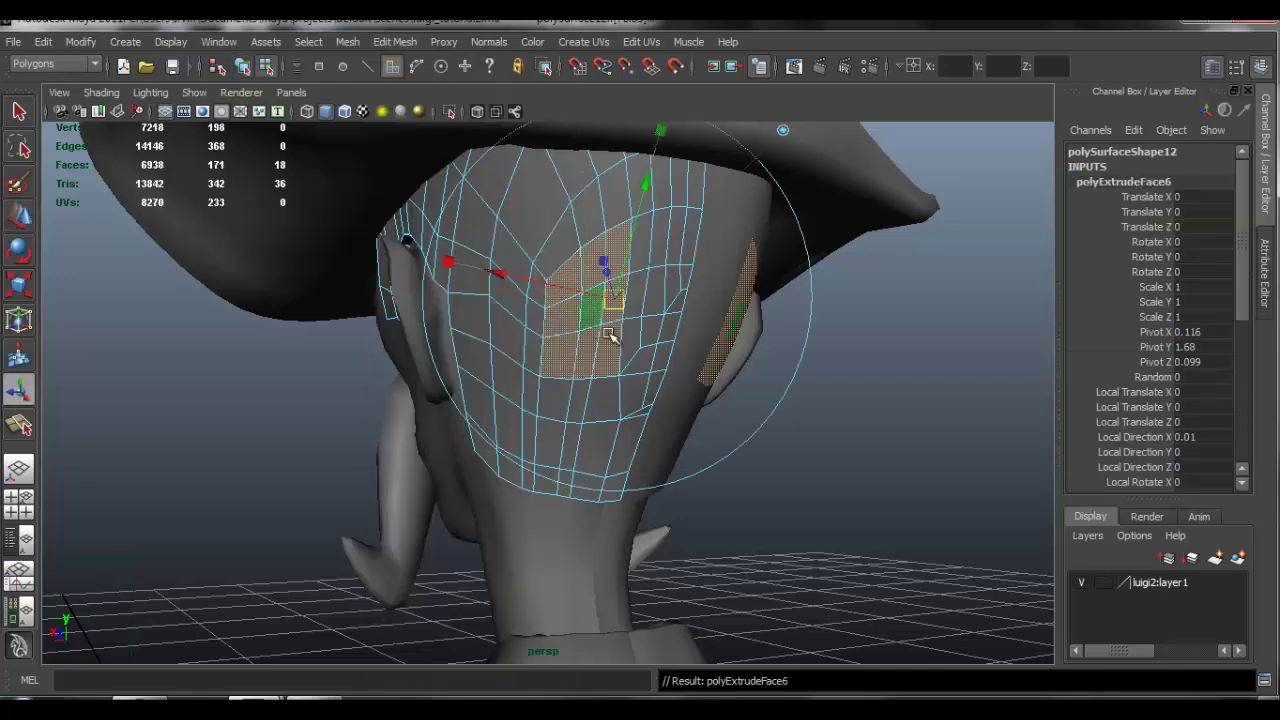
alt+drag(600, 300, 724, 305)
click(742, 184)
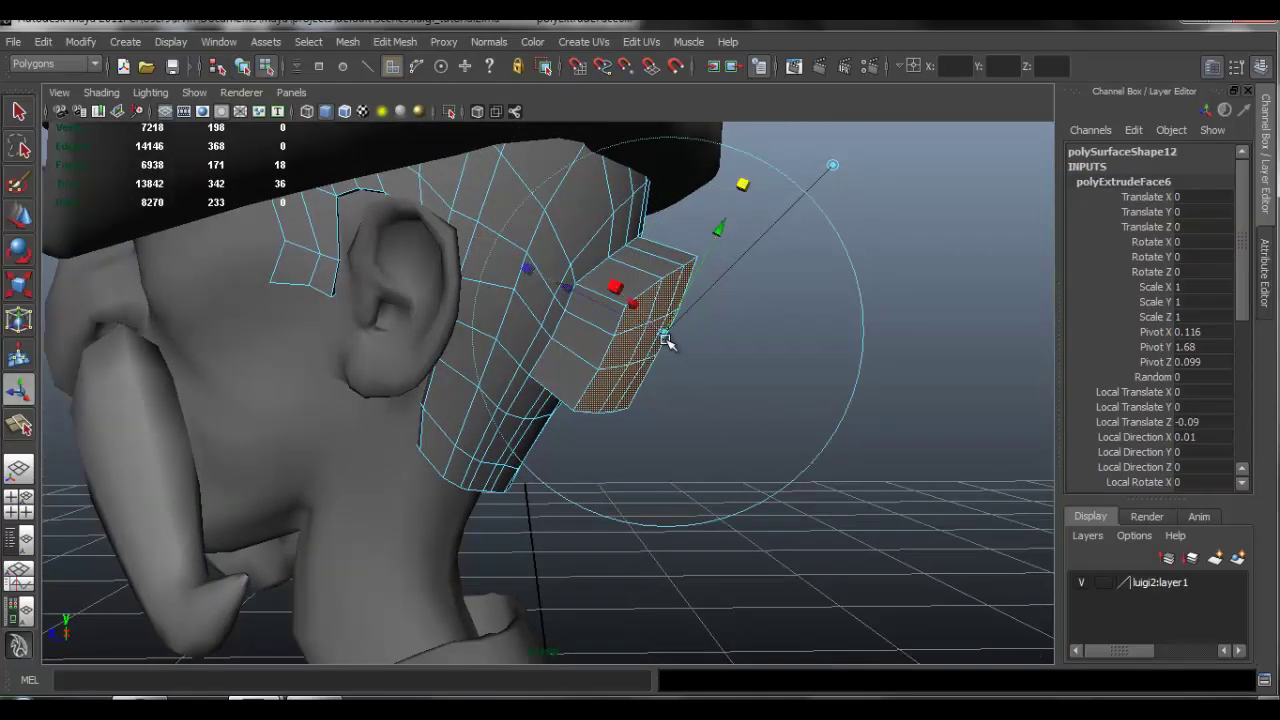
mouse_move(665, 335)
mouse_down()
mouse_move(640, 321)
mouse_move(771, 329)
mouse_move(586, 337)
mouse_move(786, 331)
mouse_move(691, 286)
mouse_move(753, 347)
mouse_move(731, 320)
mouse_move(726, 342)
mouse_move(664, 330)
mouse_up()
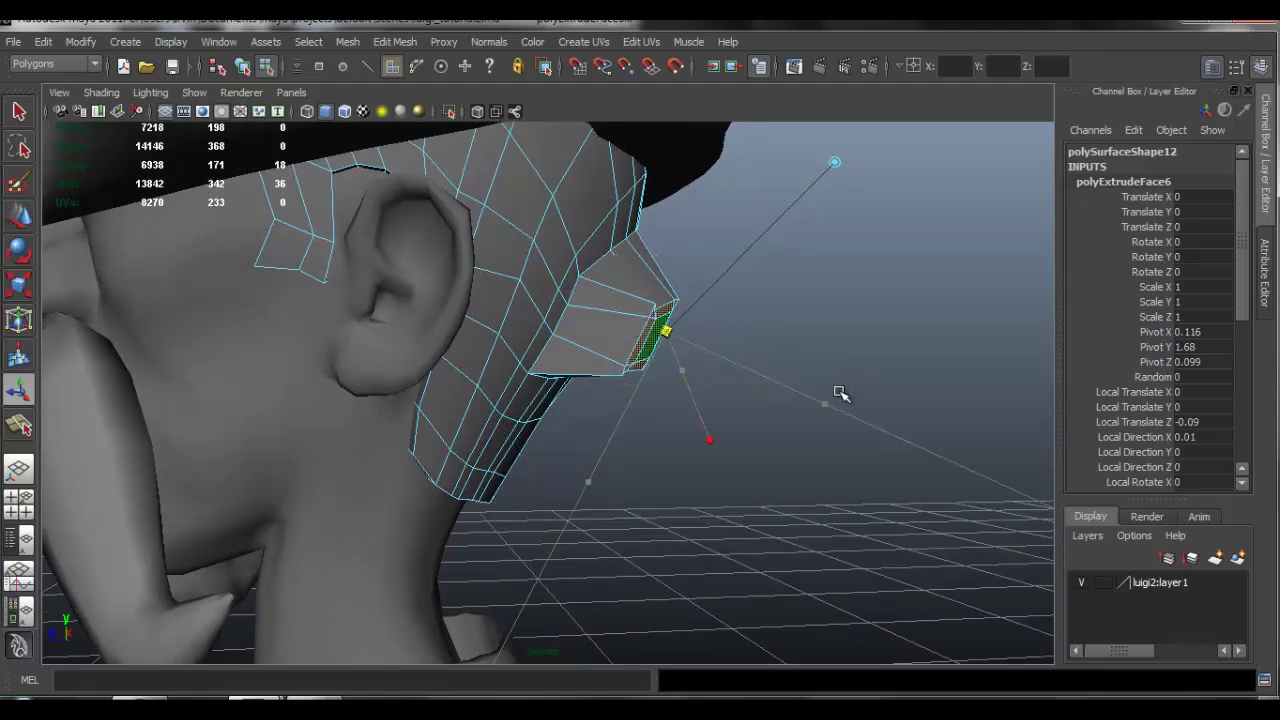
- Switch the hair to edge selection and move the edges around the extrusion's tip to soften its blocky end
alt+drag(717, 357, 590, 362)
key(w)
right_drag(615, 269, 615, 224)
alt+right_drag(630, 300, 714, 317)
click(710, 310)
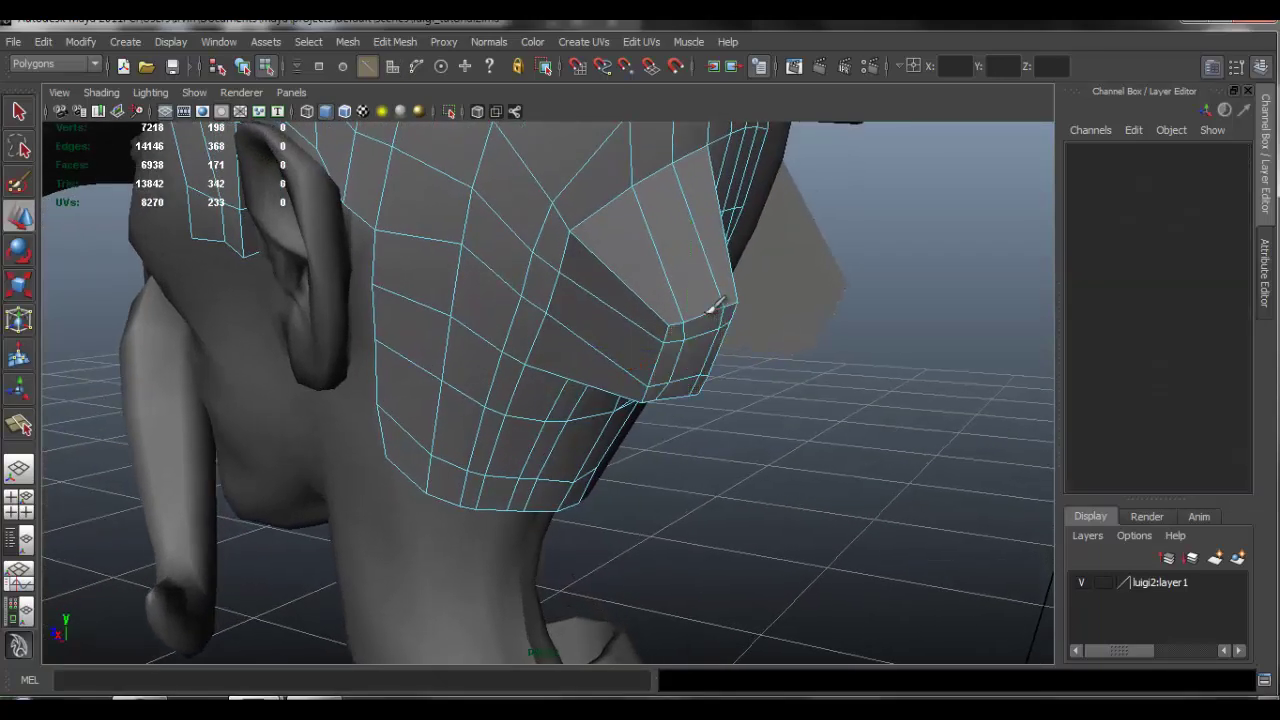
double_click(707, 311)
drag(703, 314, 688, 297)
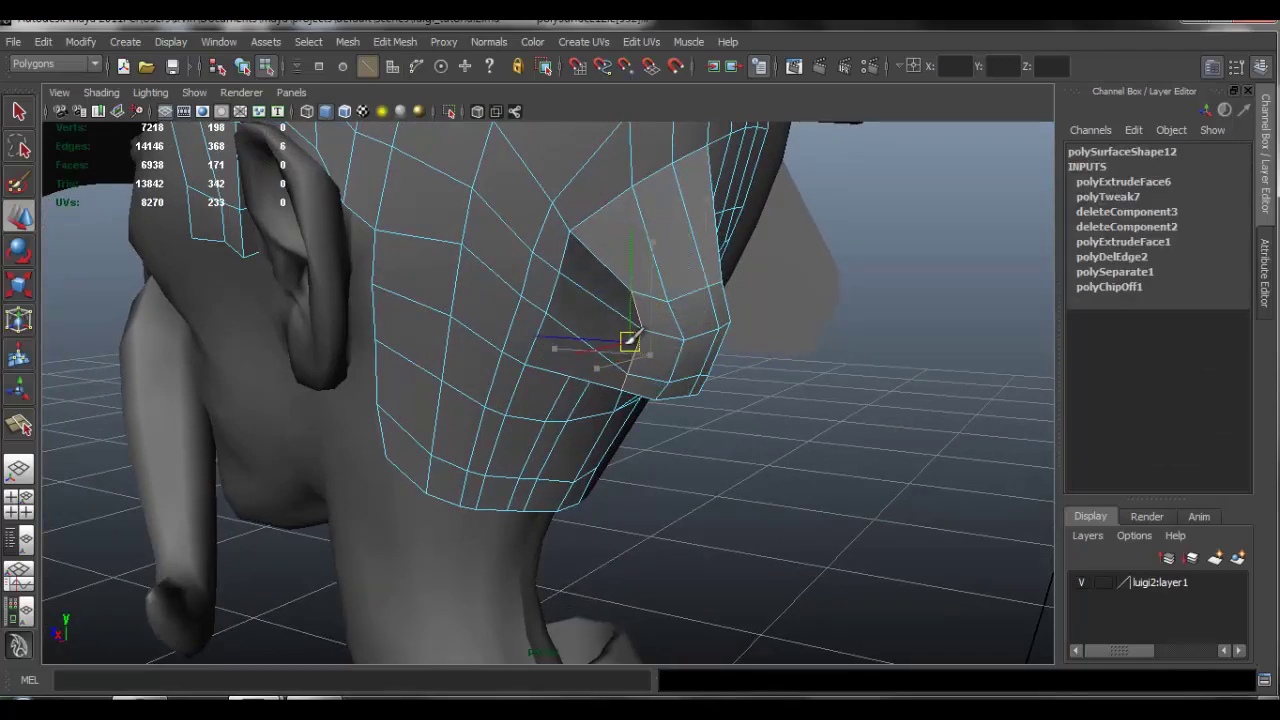
- Round the hair extrusion's tip further and raise an edge on its upper rim slightly
alt+drag(695, 360, 600, 215)
drag(597, 265, 645, 361)
alt+drag(697, 319, 652, 348)
click(719, 295)
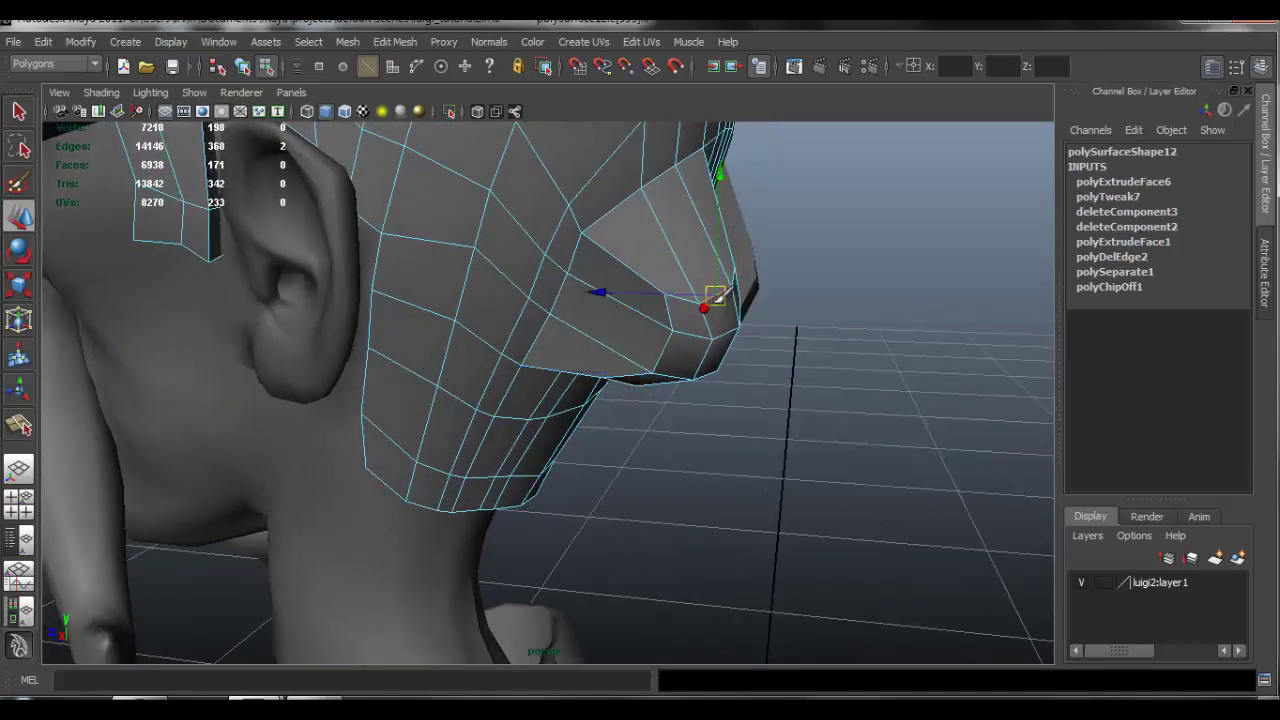
drag(710, 287, 706, 278)
- Select edges along the upper and side rim of the back hair tuft's base and shift them to smooth its outline
alt+drag(667, 318, 694, 278)
click(629, 205)
click(634, 197)
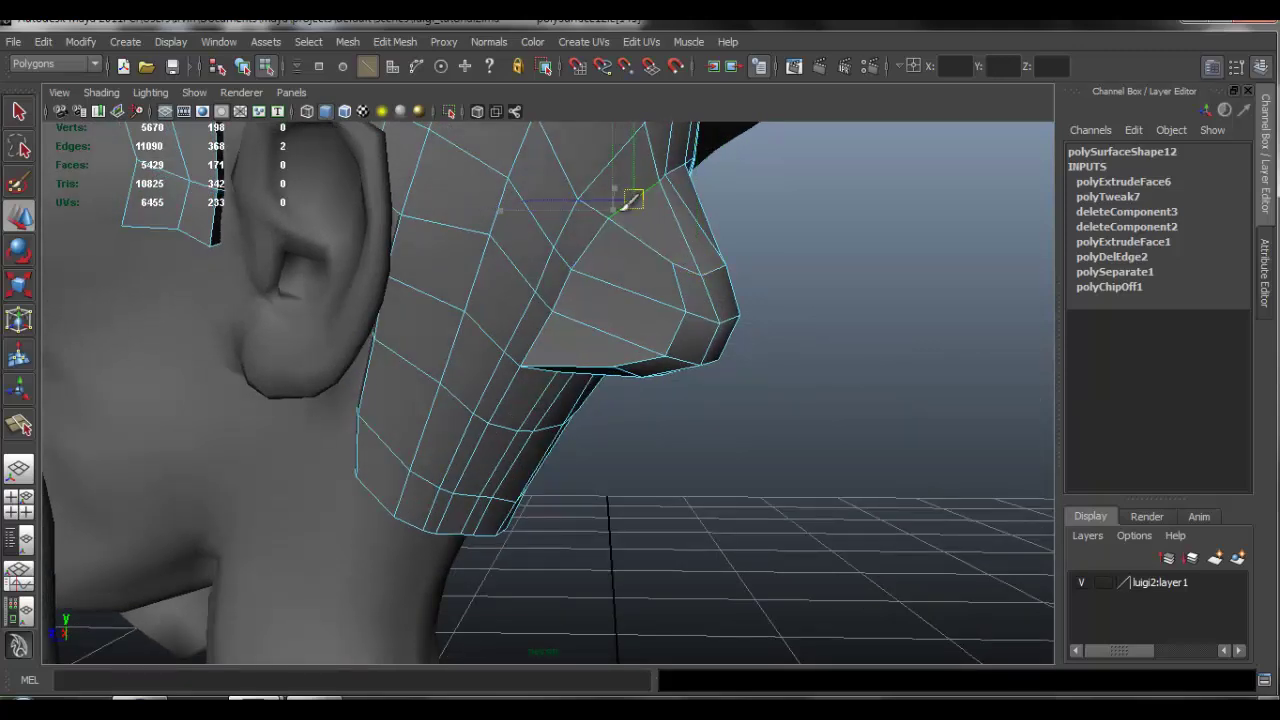
mouse_move(575, 290)
alt+mouse_down()
mouse_move(474, 317)
mouse_move(557, 287)
alt+mouse_up()
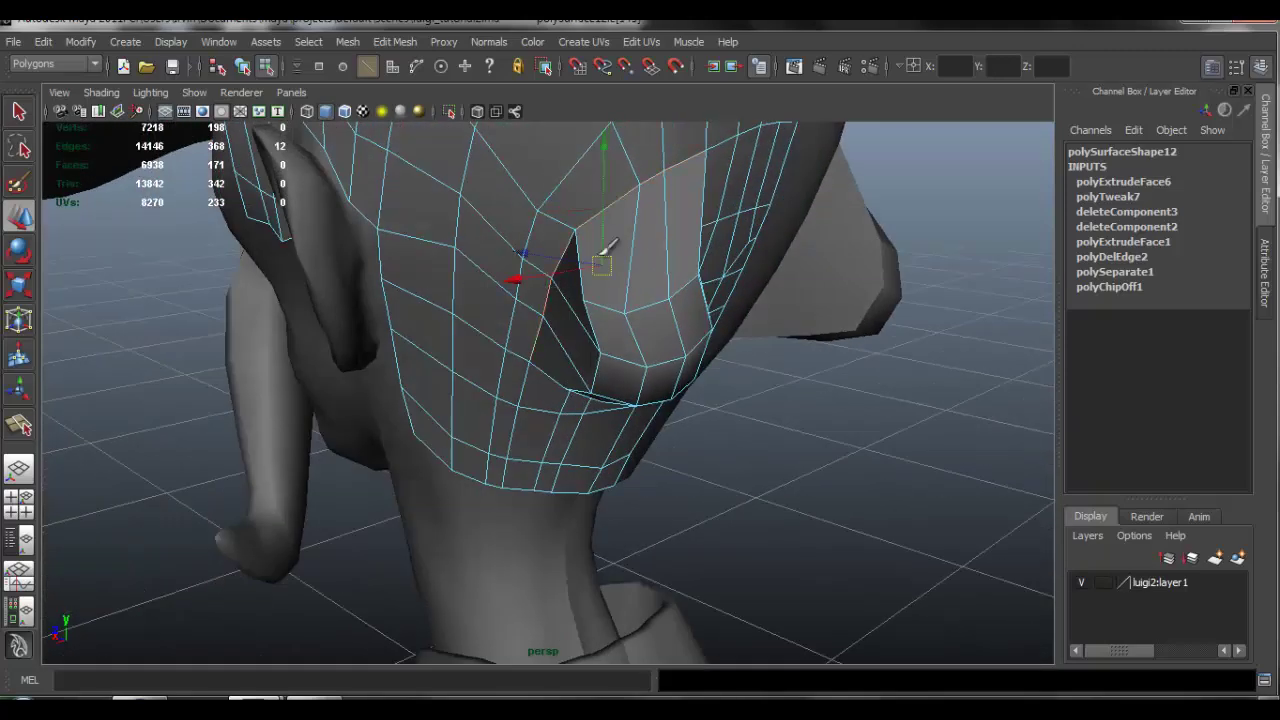
shift+click(543, 326)
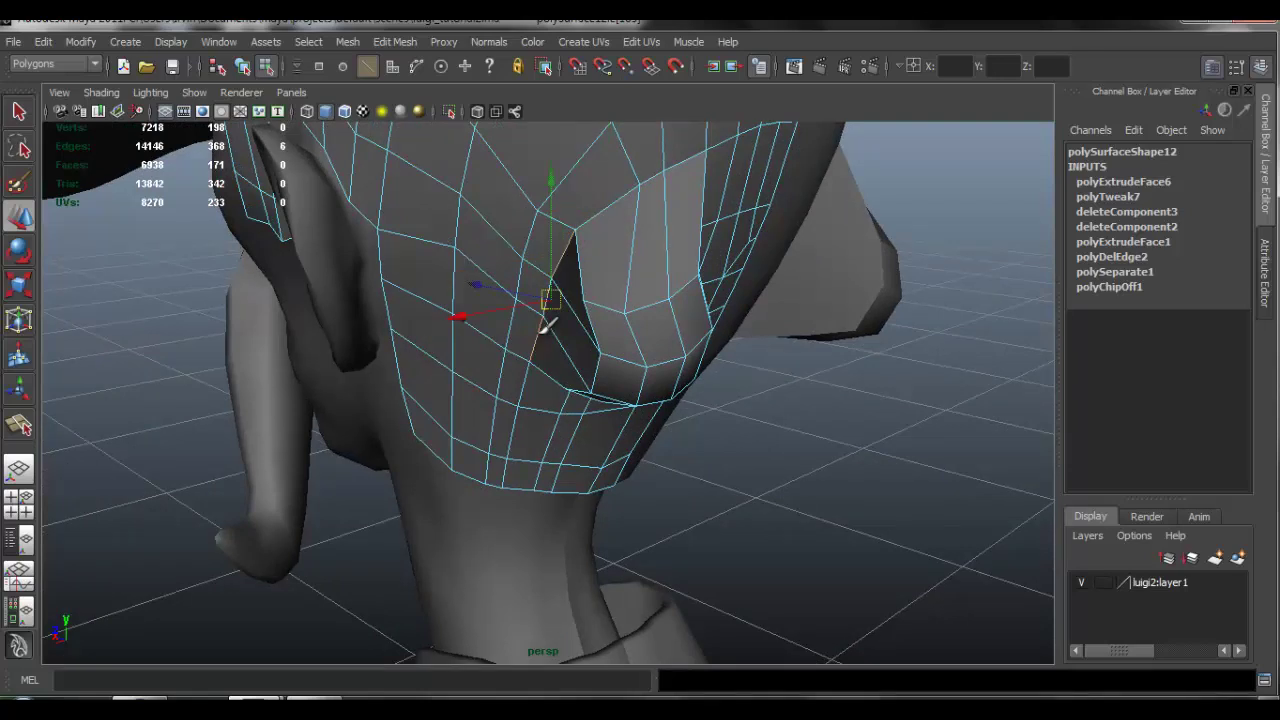
shift+click(552, 303)
alt+drag(564, 304, 512, 314)
drag(547, 304, 531, 302)
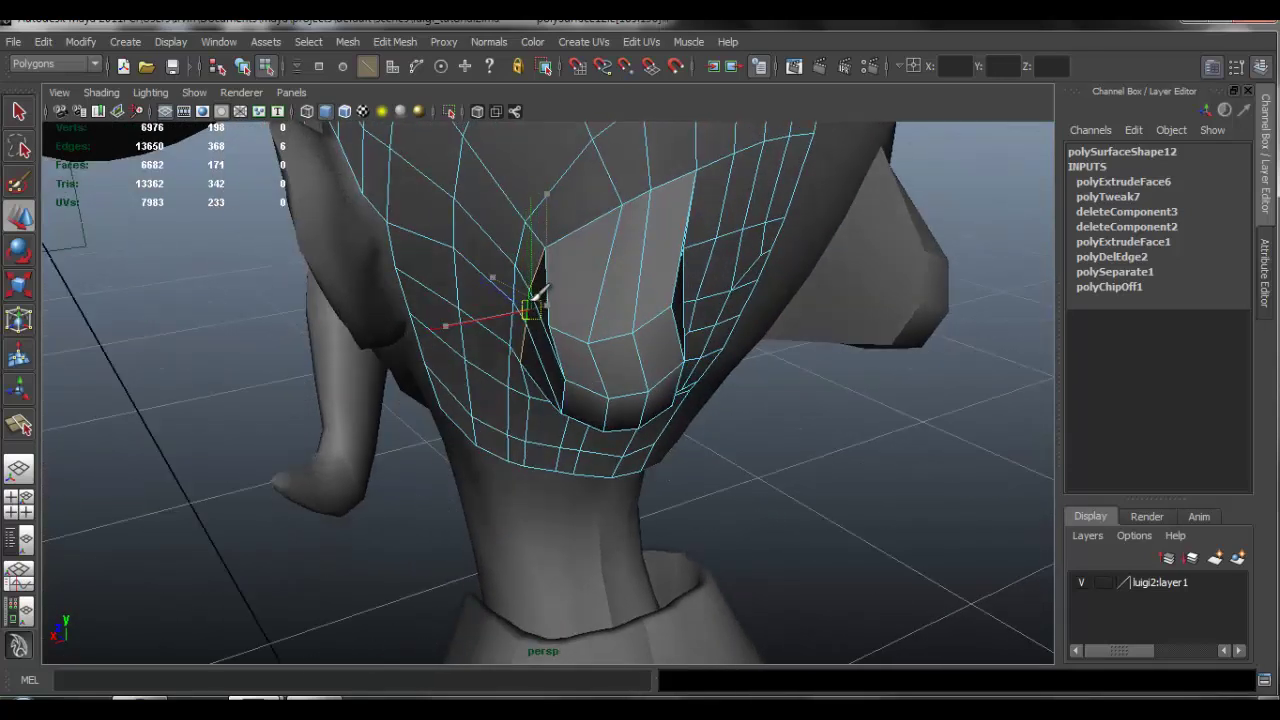
click(522, 306)
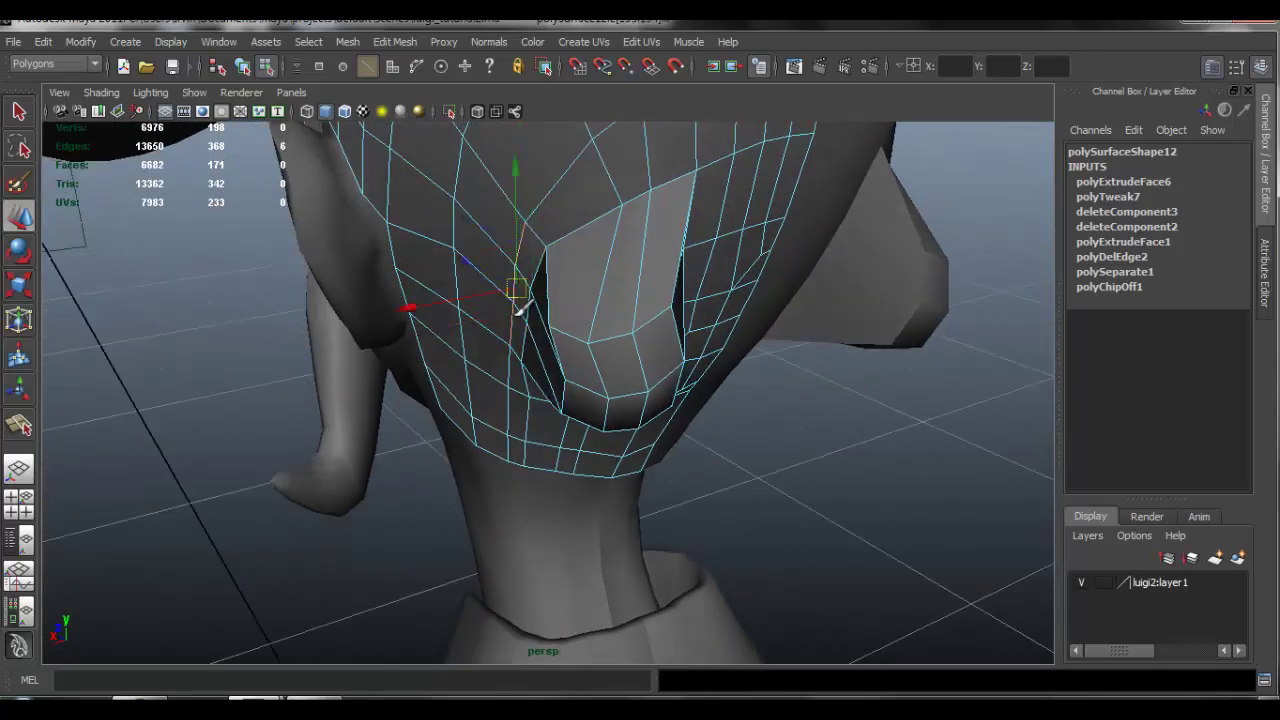
- Switch the hair to vertex selection and adjust a vertex on the side of the tuft near its tip
alt+drag(532, 269, 558, 250)
right_drag(600, 262, 540, 285)
click(573, 272)
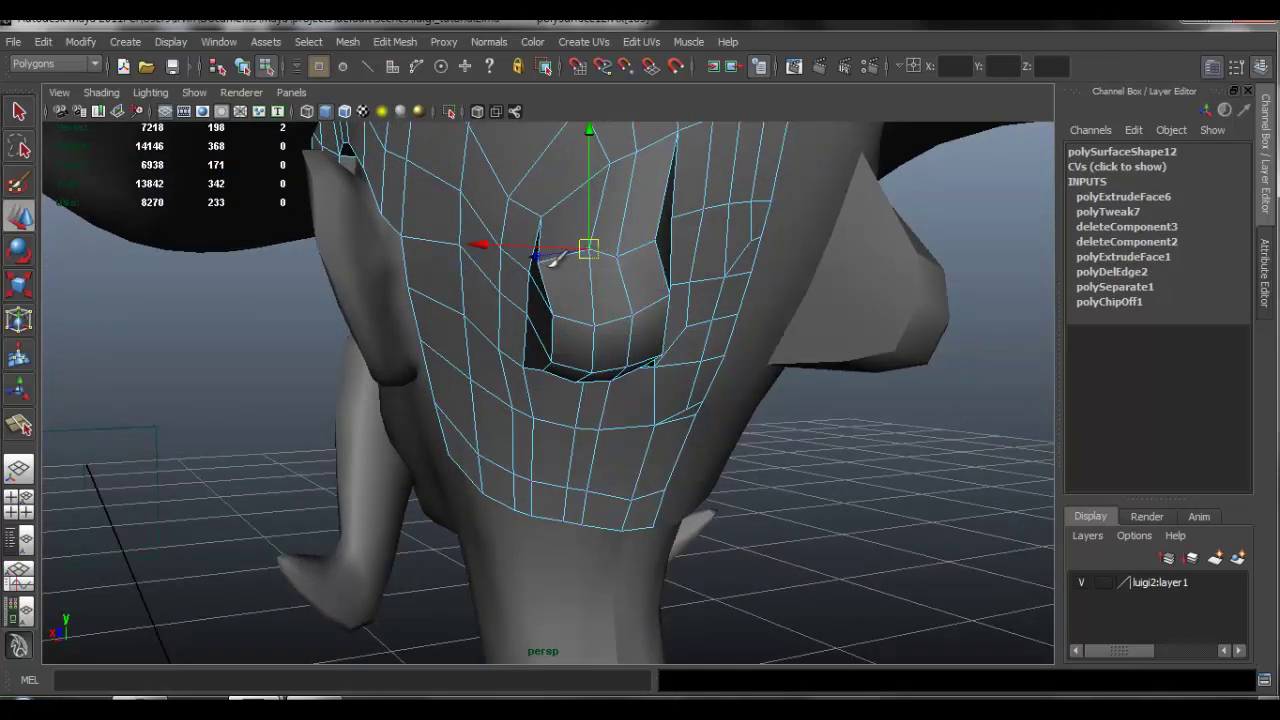
alt+drag(560, 258, 605, 300)
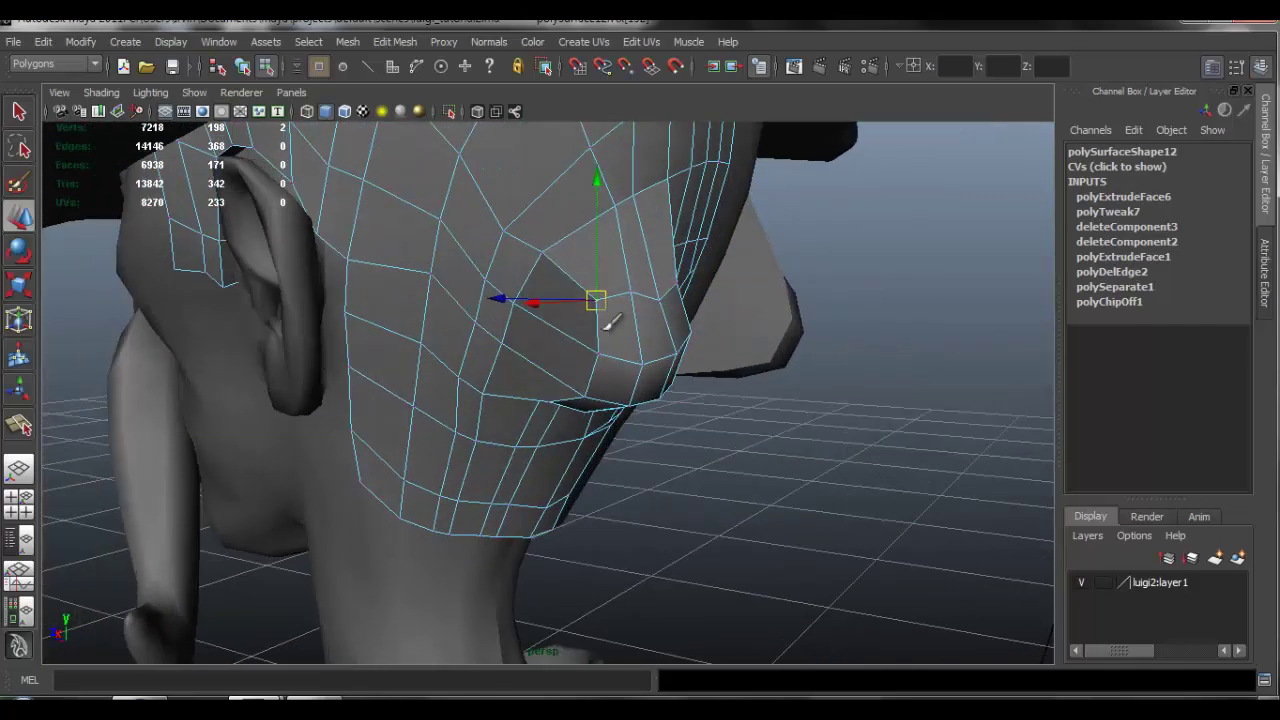
- Select all the faces at the tuft's end, shrink them to a narrow tip and reposition that tip
right_drag(605, 300, 677, 343)
alt+drag(677, 343, 577, 330)
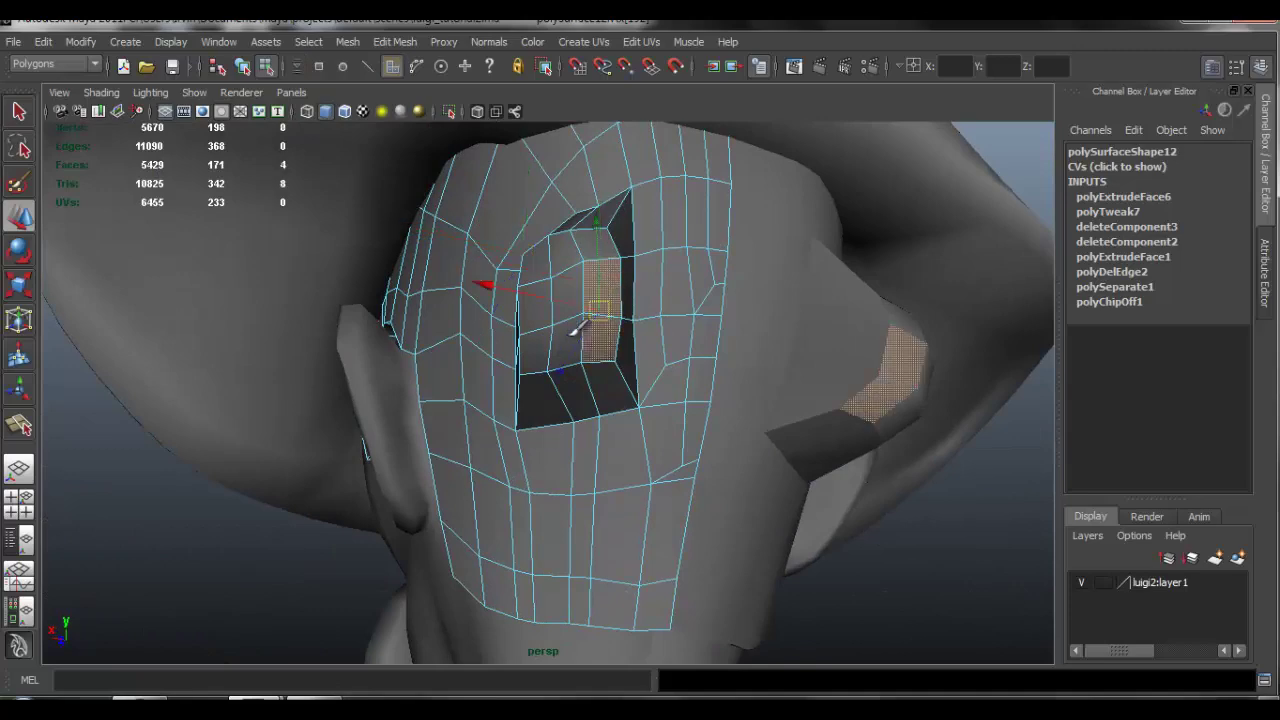
drag(598, 250, 586, 252)
alt+drag(585, 298, 637, 343)
key(w)
alt+drag(712, 372, 671, 343)
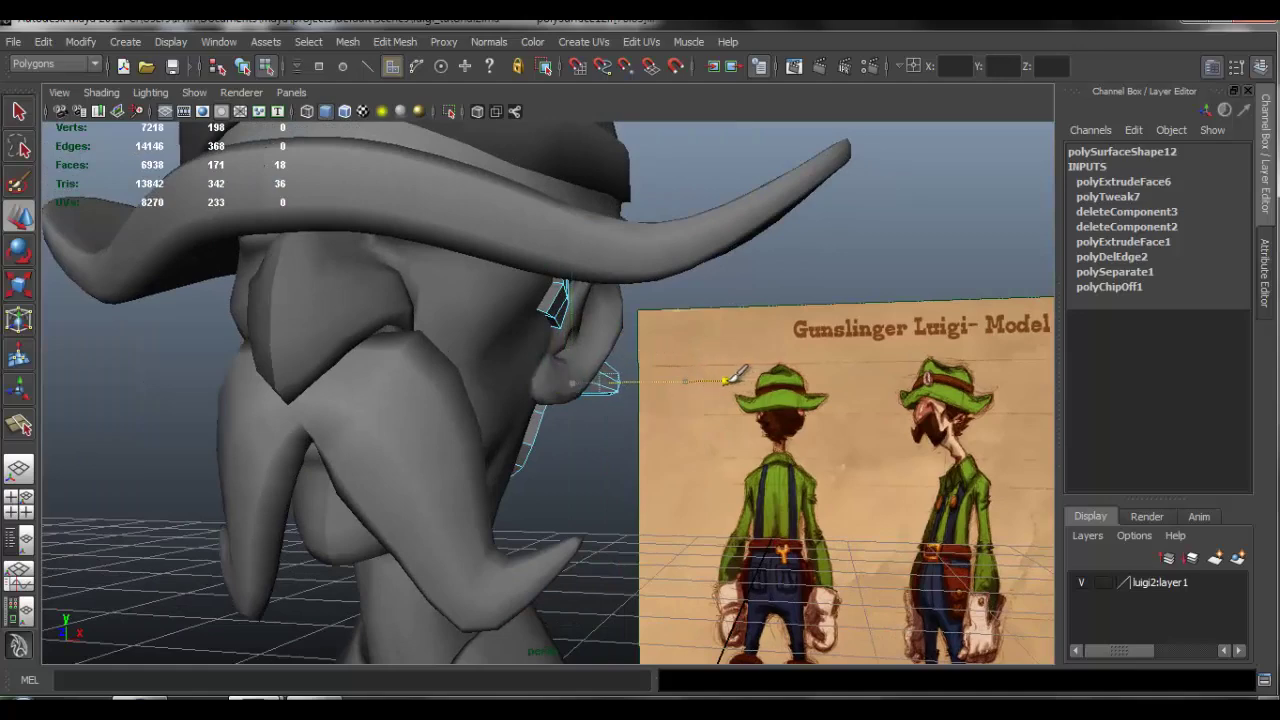
alt+drag(716, 380, 450, 378)
alt+right_drag(634, 389, 631, 351)
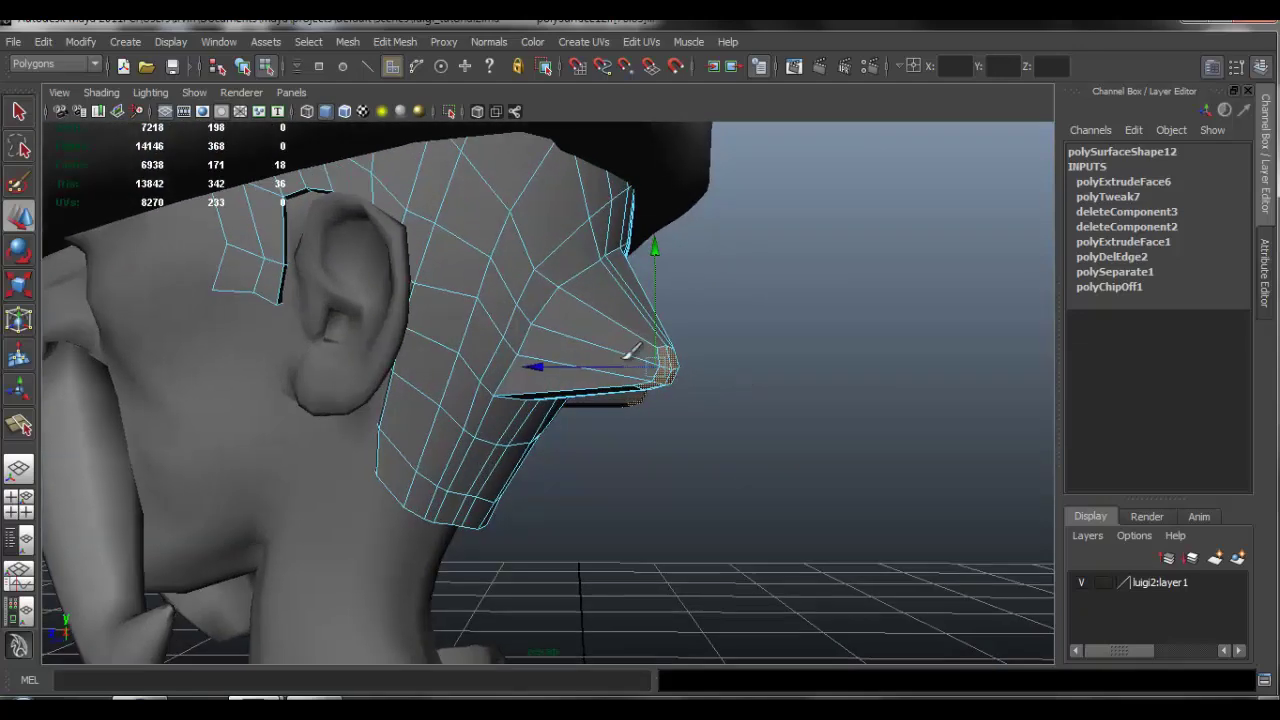
- Return to edge selection and move the edges on the upper rim of the tuft's base to even out its shape
alt+drag(631, 351, 596, 238)
right_drag(596, 238, 508, 243)
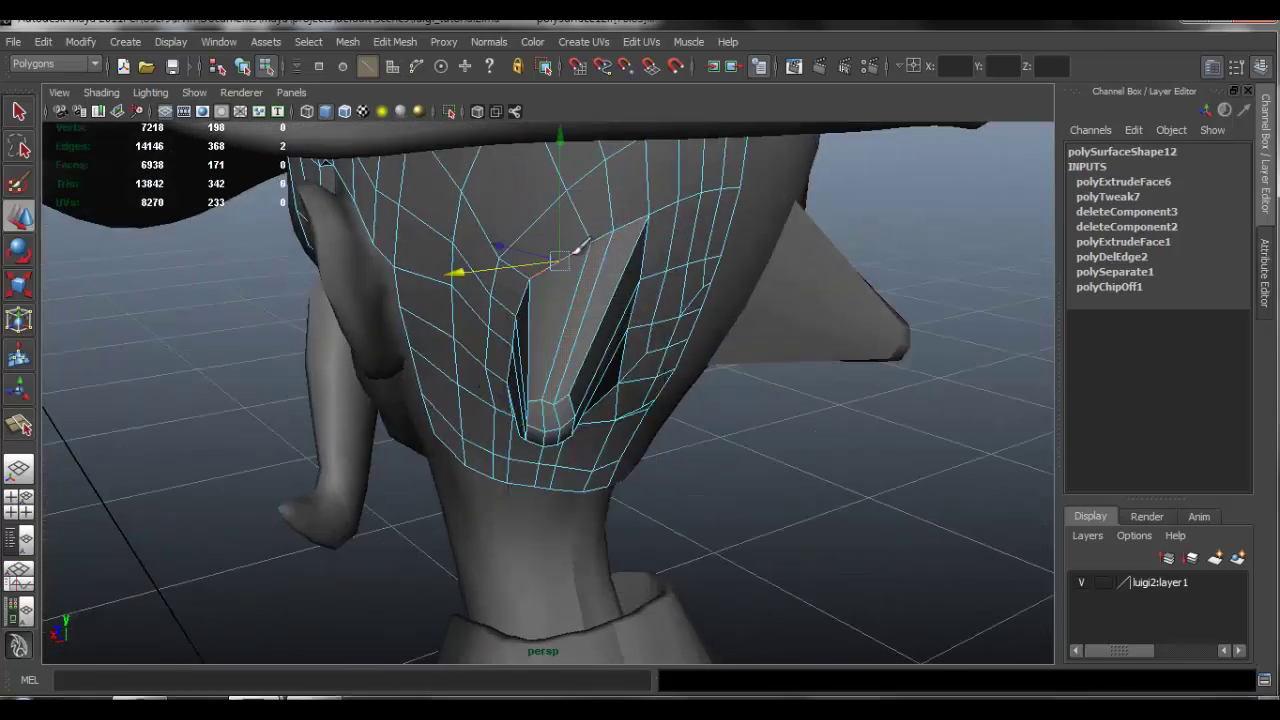
click(556, 254)
drag(558, 250, 550, 247)
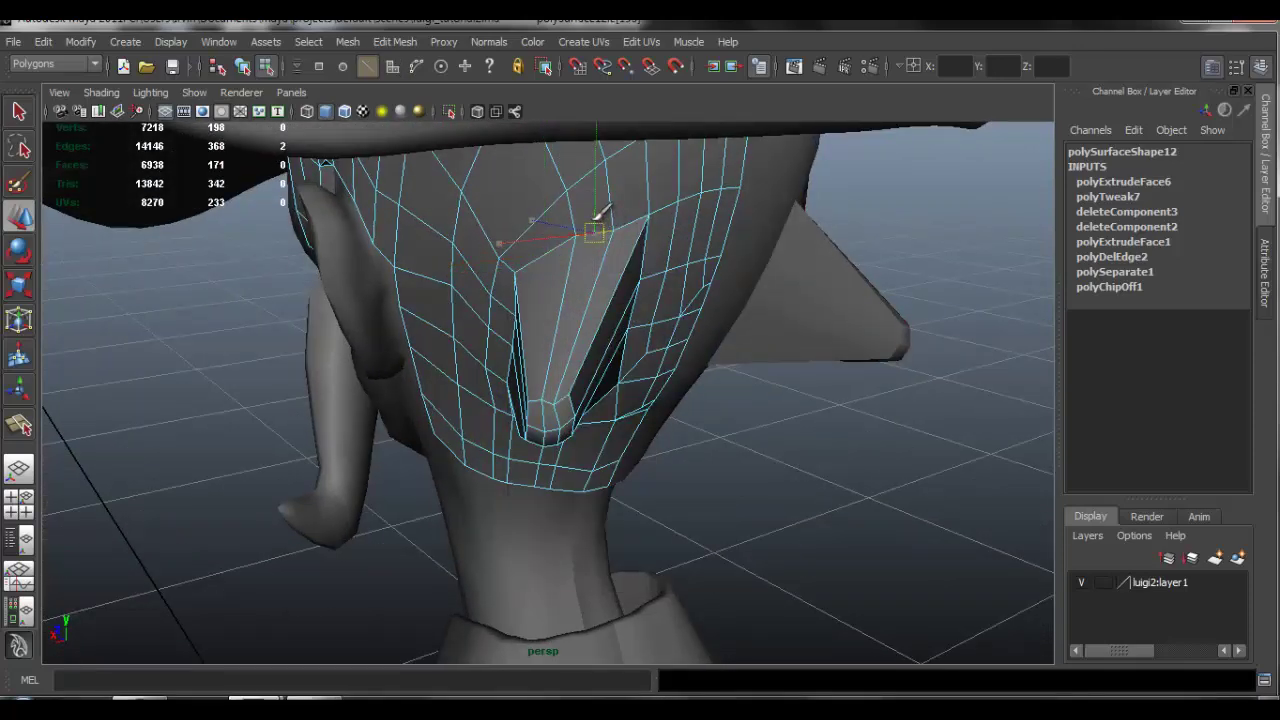
mouse_move(600, 213)
alt+mouse_down()
mouse_move(594, 251)
mouse_move(631, 246)
mouse_move(686, 300)
mouse_move(587, 225)
alt+mouse_up()
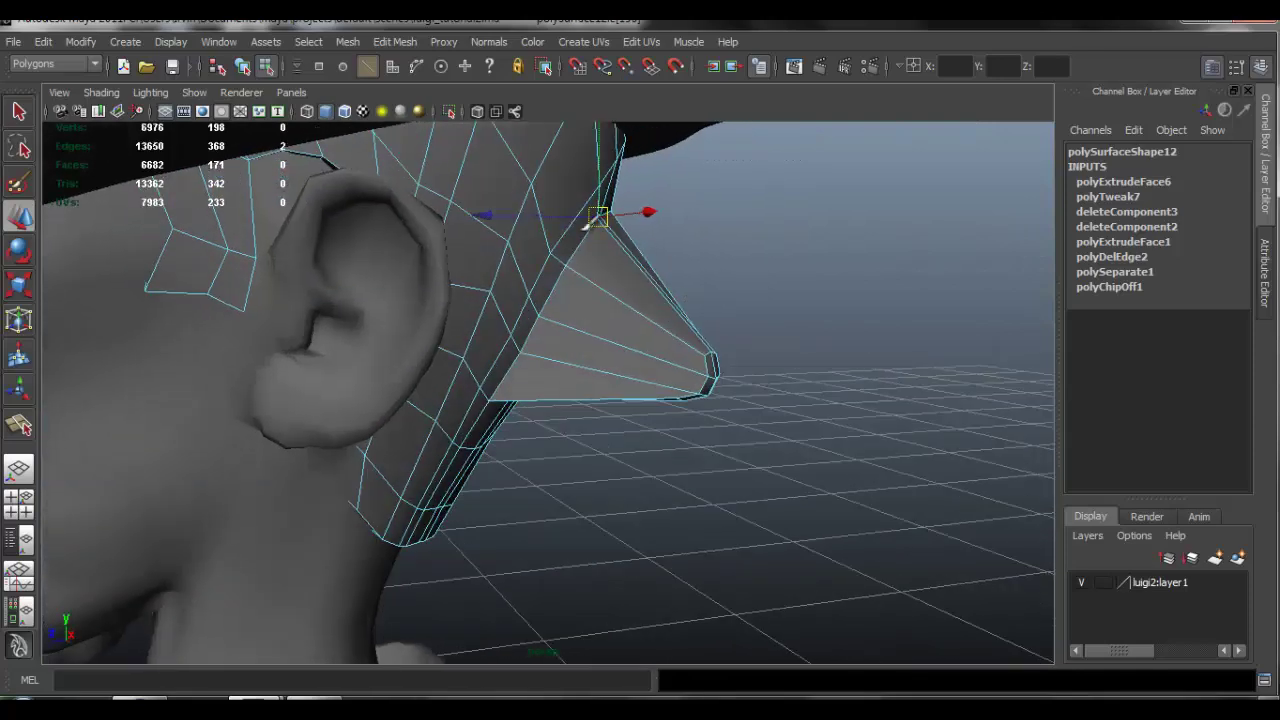
- Insert an edge loop around the middle of the hair tuft and adjust the surrounding edges
click(395, 41)
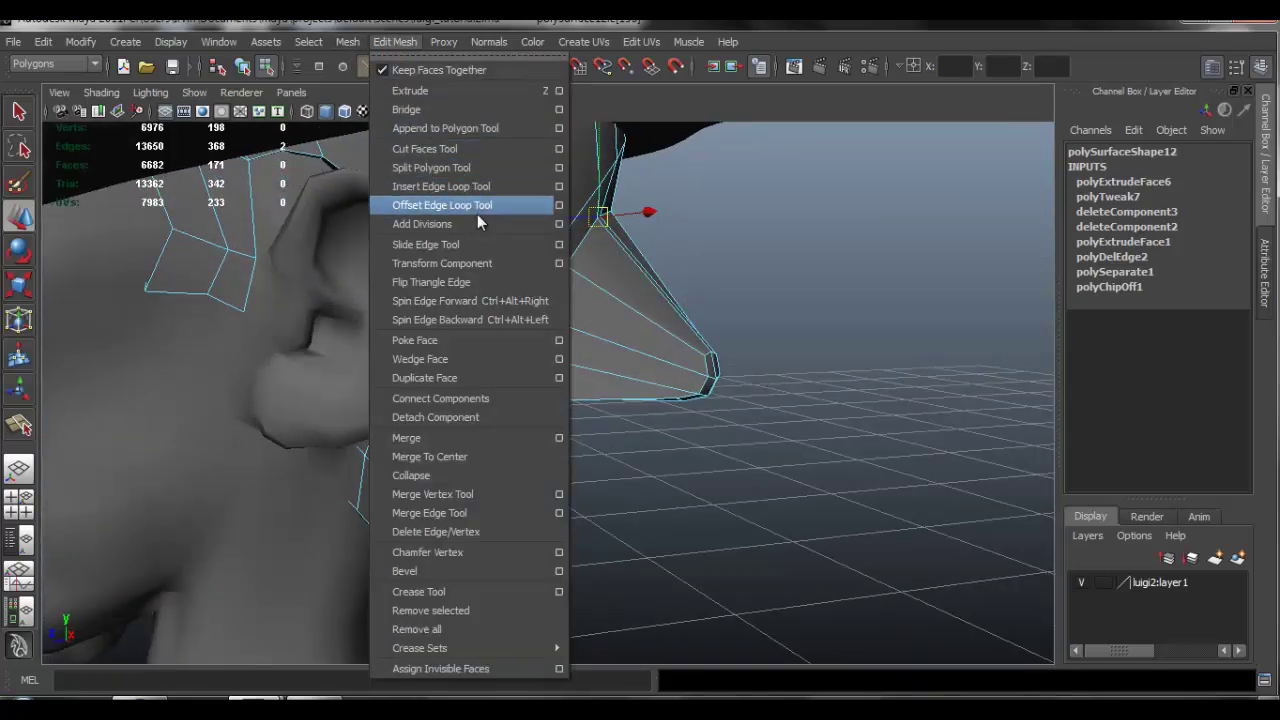
click(465, 189)
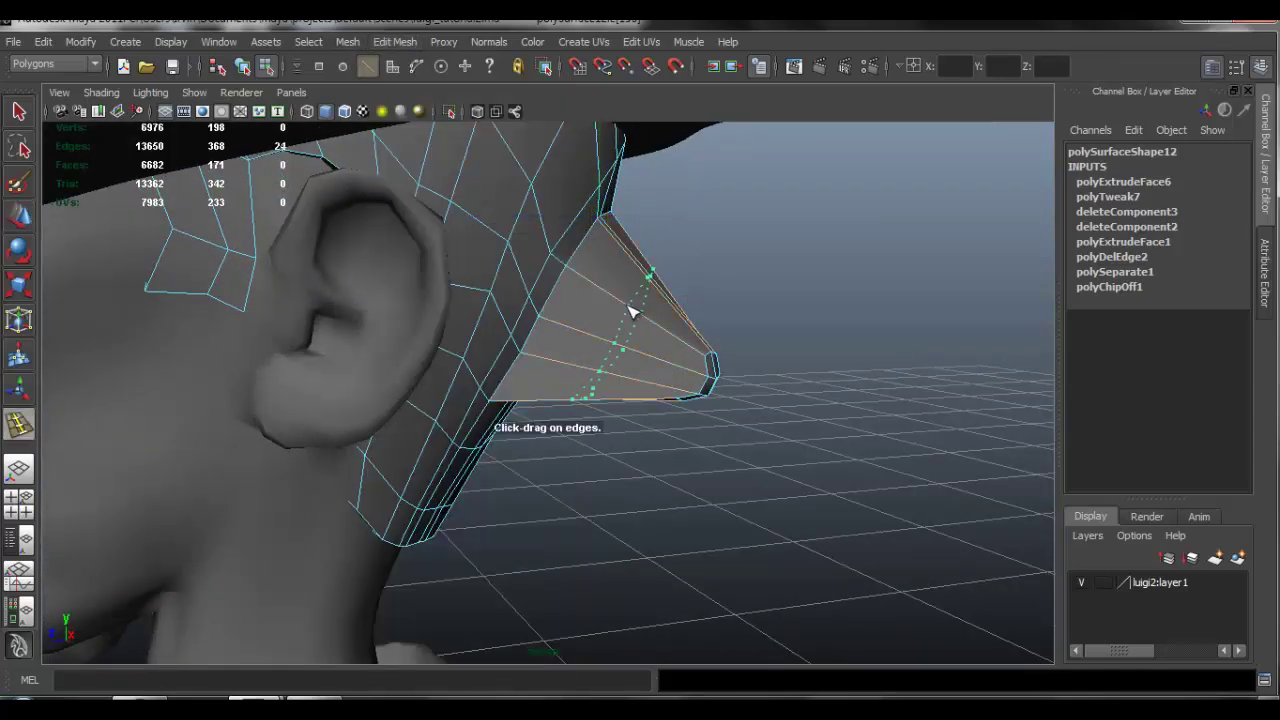
mouse_move(631, 313)
mouse_down()
mouse_move(596, 318)
mouse_move(630, 324)
mouse_up()
key(w)
alt+drag(686, 404, 614, 249)
click(571, 384)
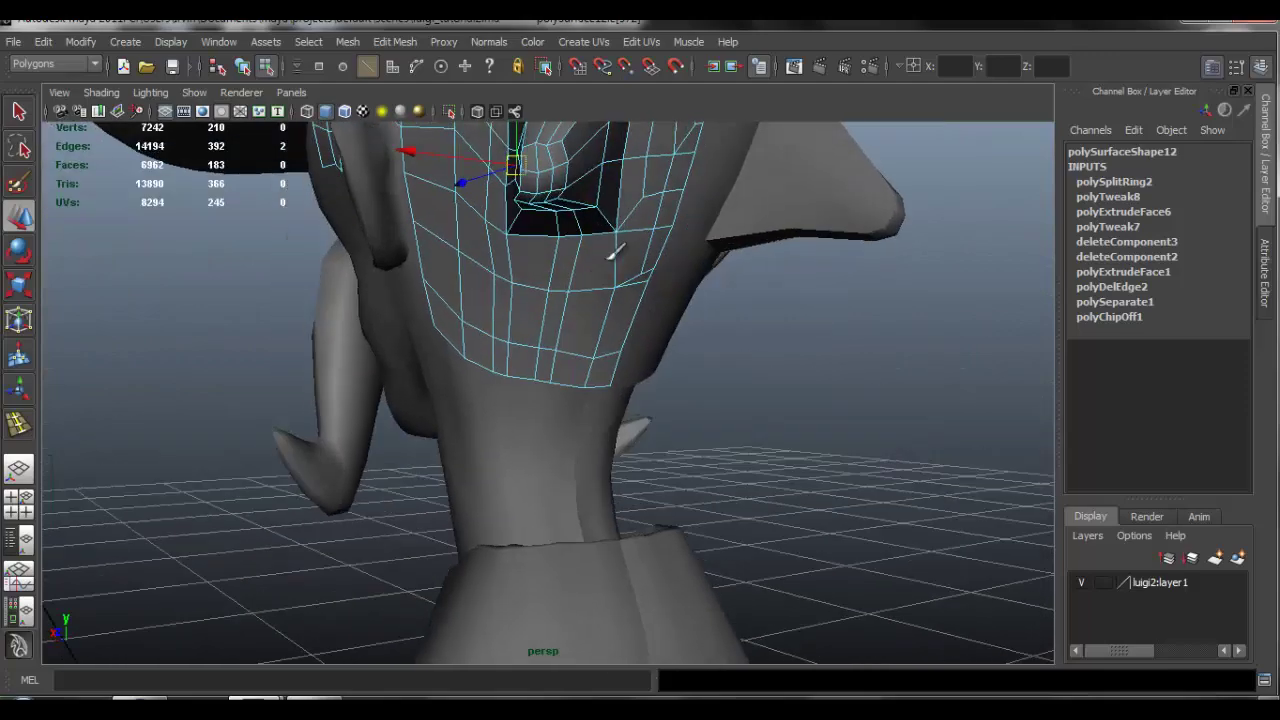
click(568, 309)
- Select the tuft's tip faces and move them with soft selection so the tuft tapers and droops downward
alt+drag(550, 312, 583, 240)
scroll(572, 250, up, 3)
right_drag(568, 237, 567, 260)
scroll(590, 238, up, 2)
alt+drag(612, 242, 678, 269)
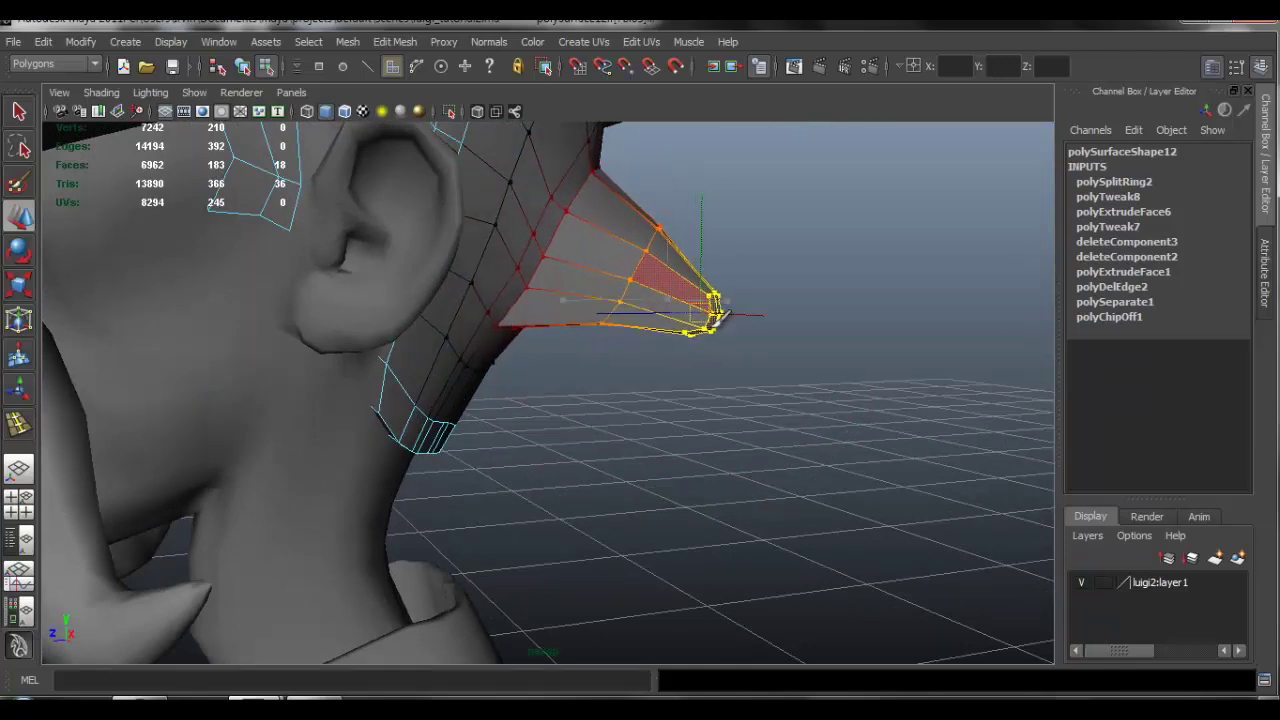
drag(715, 325, 637, 329)
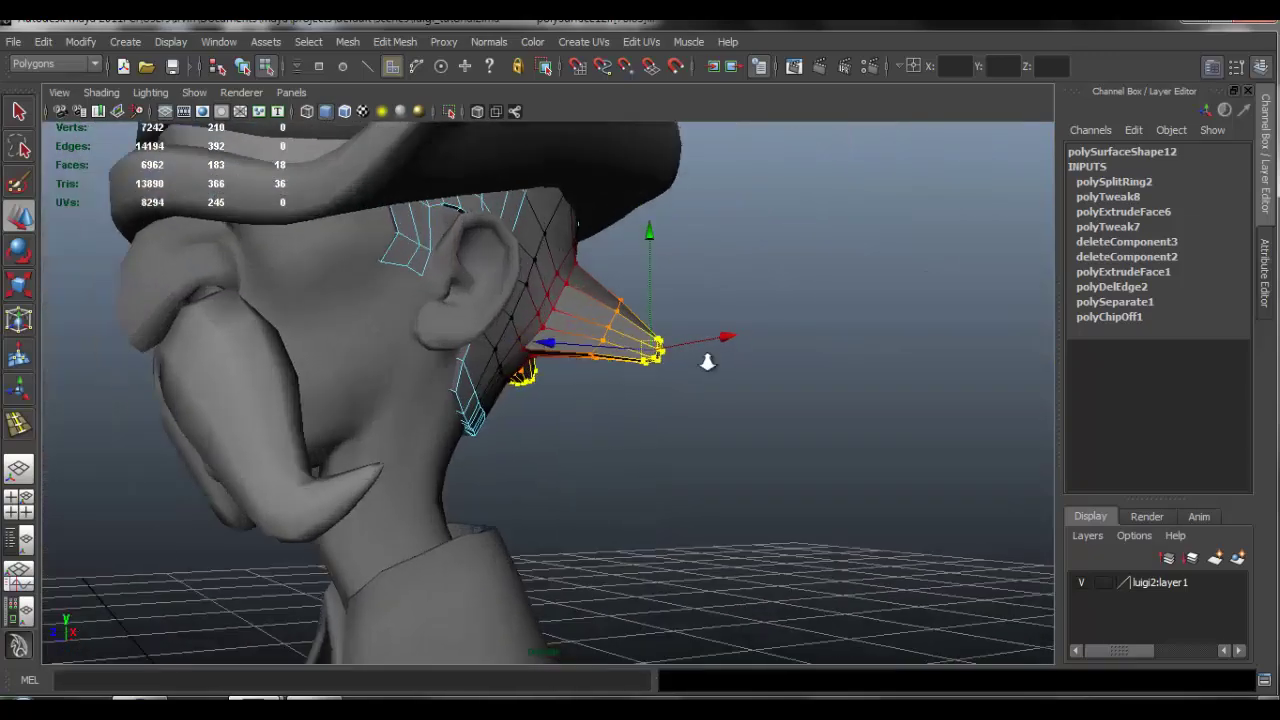
alt+drag(707, 362, 668, 345)
alt+right_drag(668, 345, 686, 334)
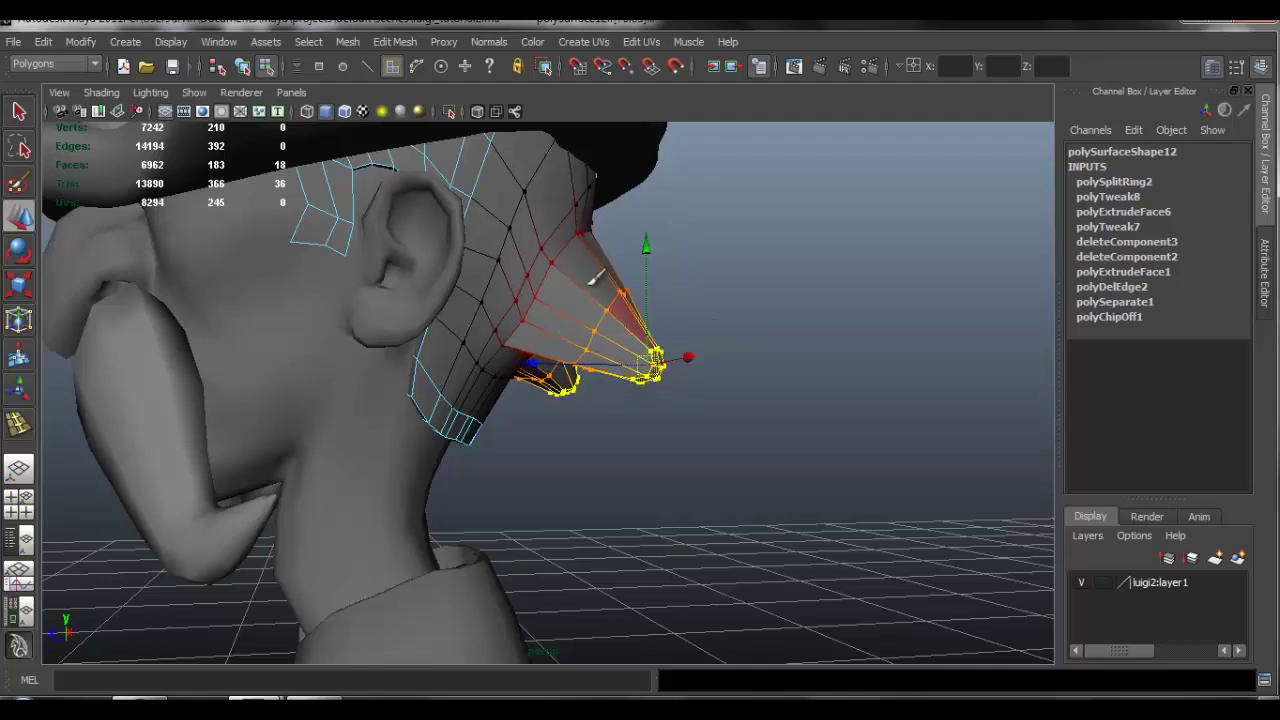
- Select the edge loop around the tuft's base and adjust it with soft selection to blend it into the hair
alt+drag(592, 280, 637, 280)
double_click(632, 281)
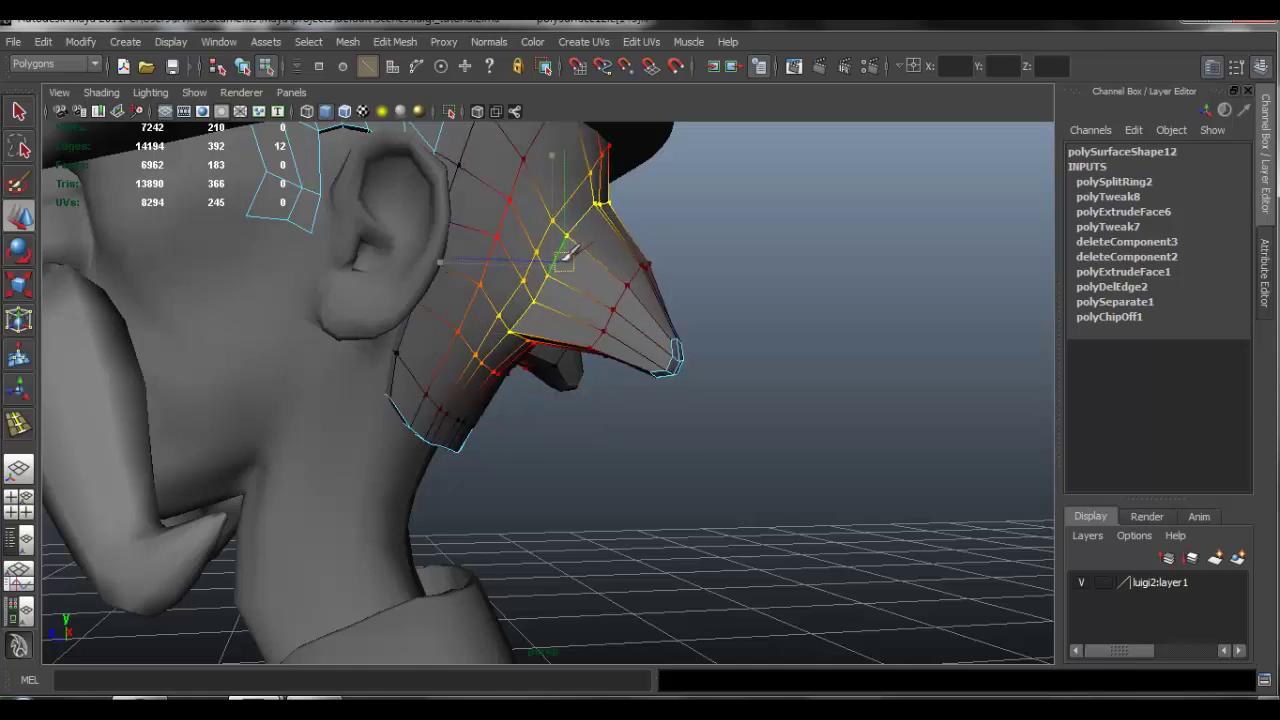
alt+drag(568, 255, 590, 338)
- Turn off soft selection, extrude the lower back hair faces with a local Z translation of -0.131, scale the end down and lower it
right_drag(586, 342, 607, 392)
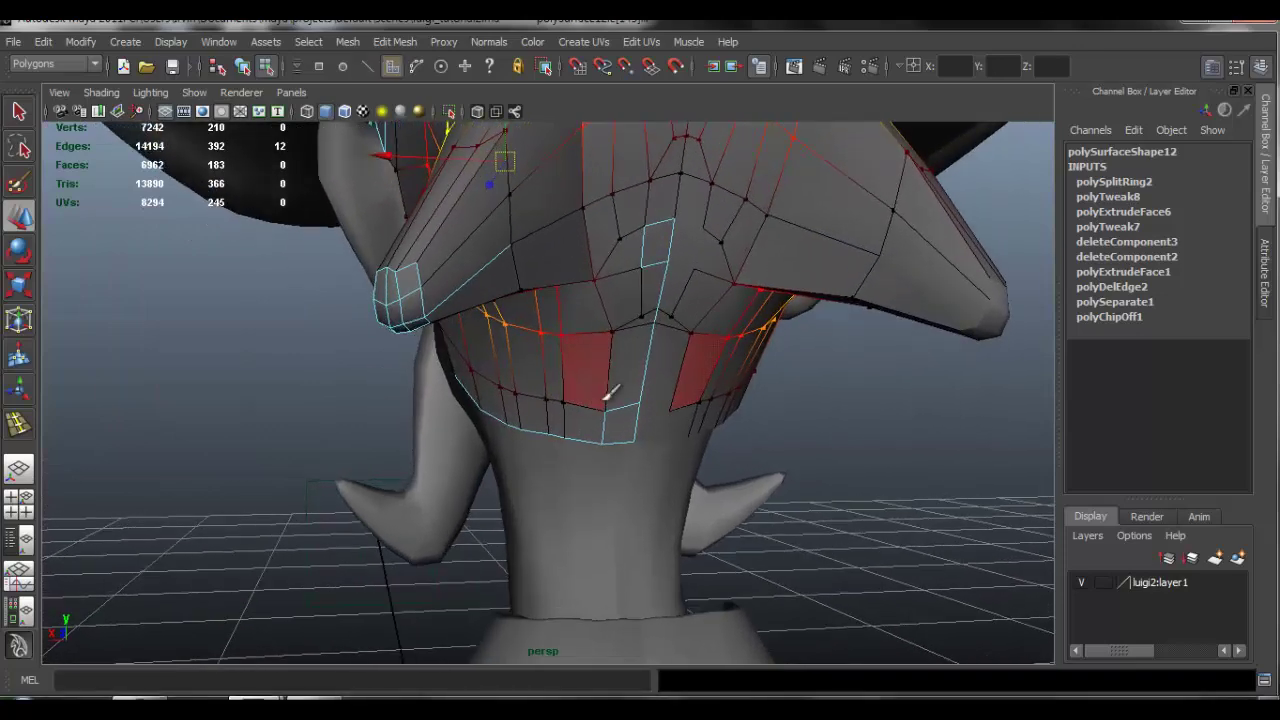
key(b)
alt+drag(590, 375, 630, 372)
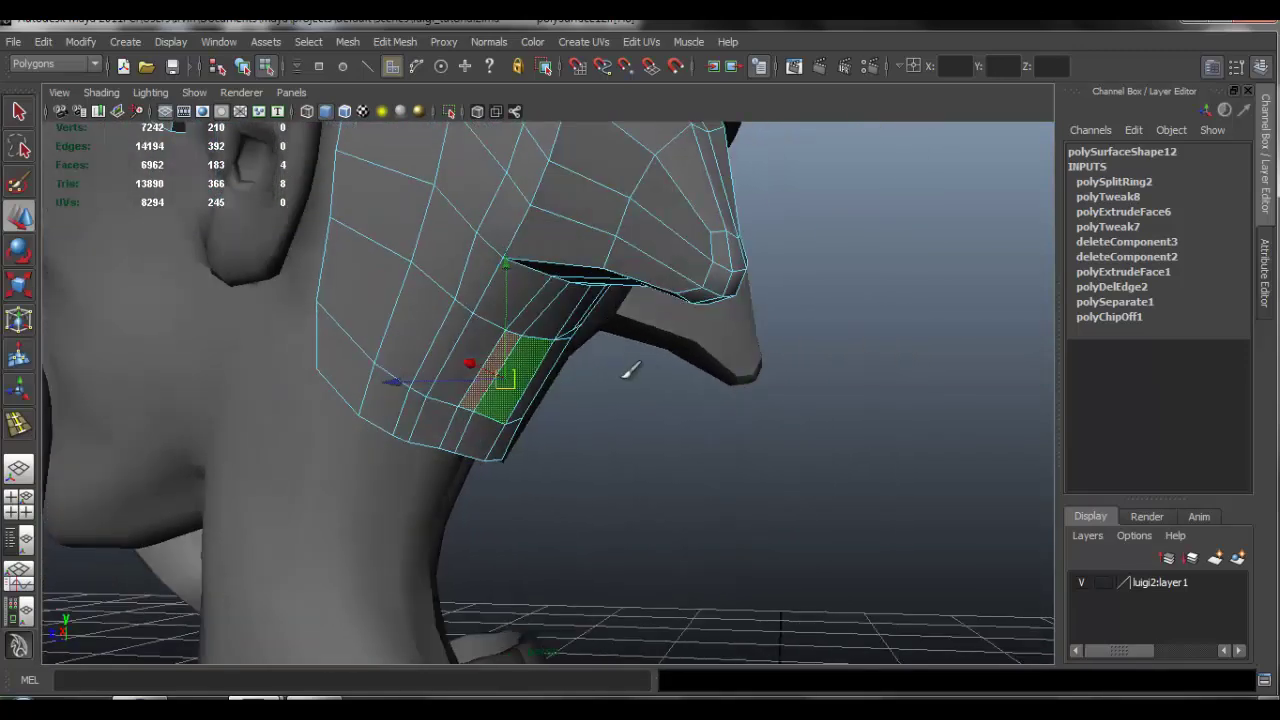
click(394, 42)
click(427, 94)
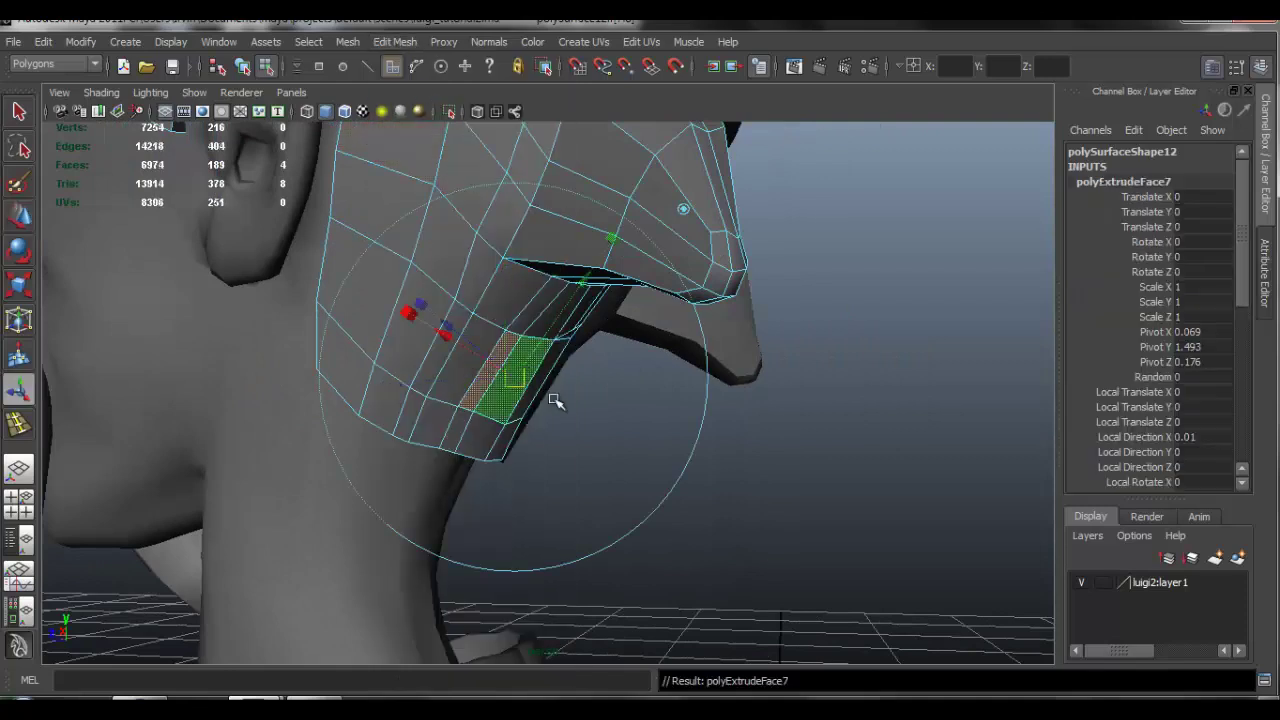
alt+drag(555, 397, 512, 358)
key(r)
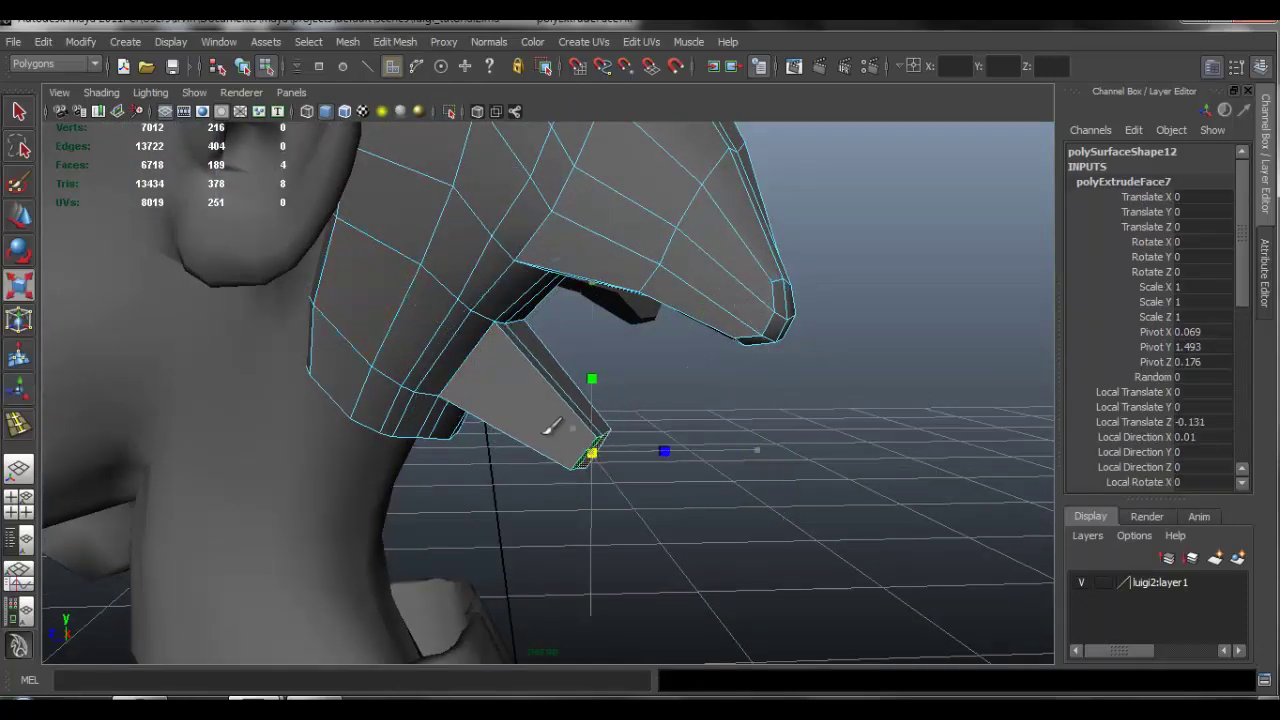
alt+drag(620, 415, 580, 448)
key(w)
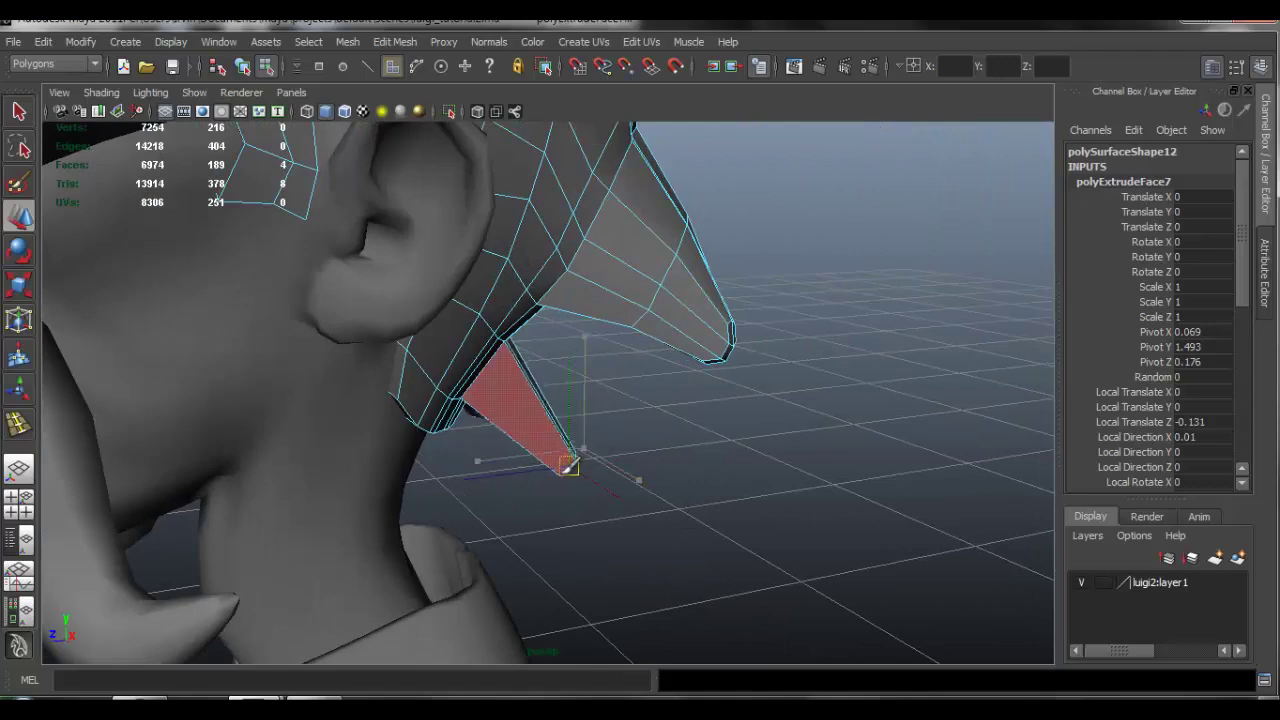
- Switch to edge selection and move the long edge along the lower tuft's upper side to refine its profile
alt+drag(614, 399, 671, 423)
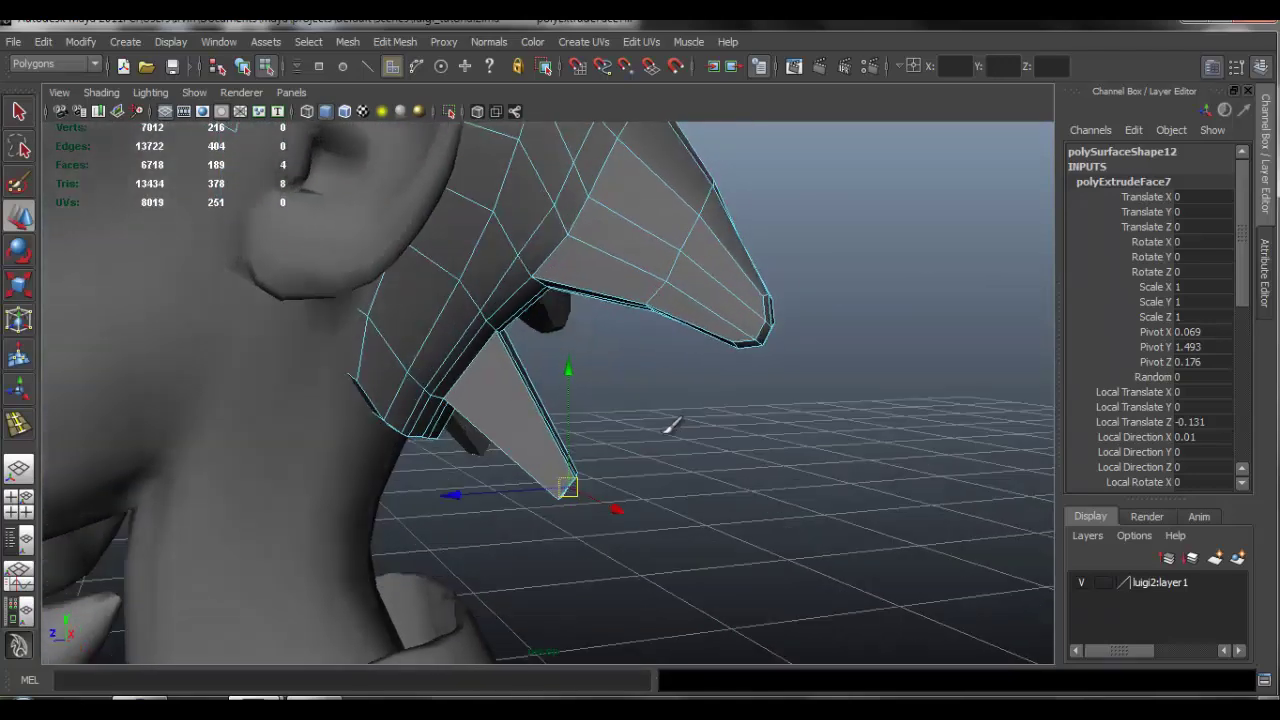
right_drag(516, 392, 527, 345)
alt+drag(557, 343, 480, 363)
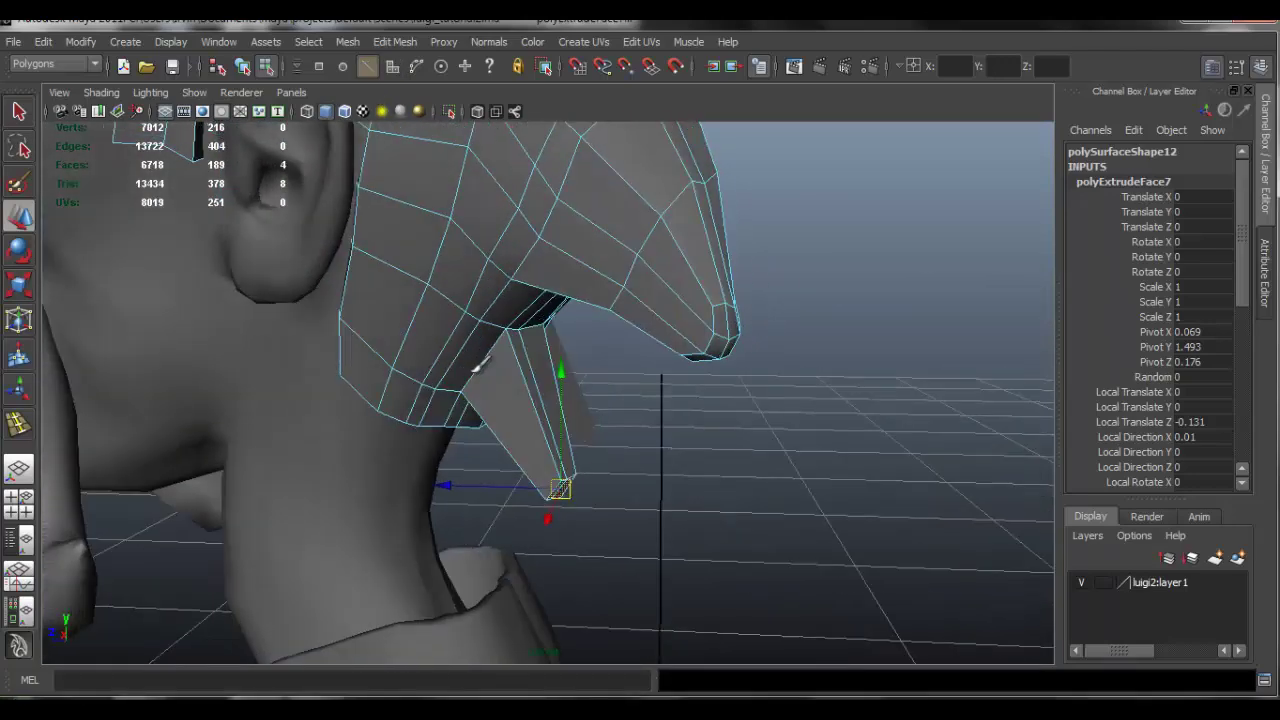
alt+right_drag(480, 363, 533, 394)
click(533, 391)
click(531, 396)
alt+drag(482, 412, 528, 397)
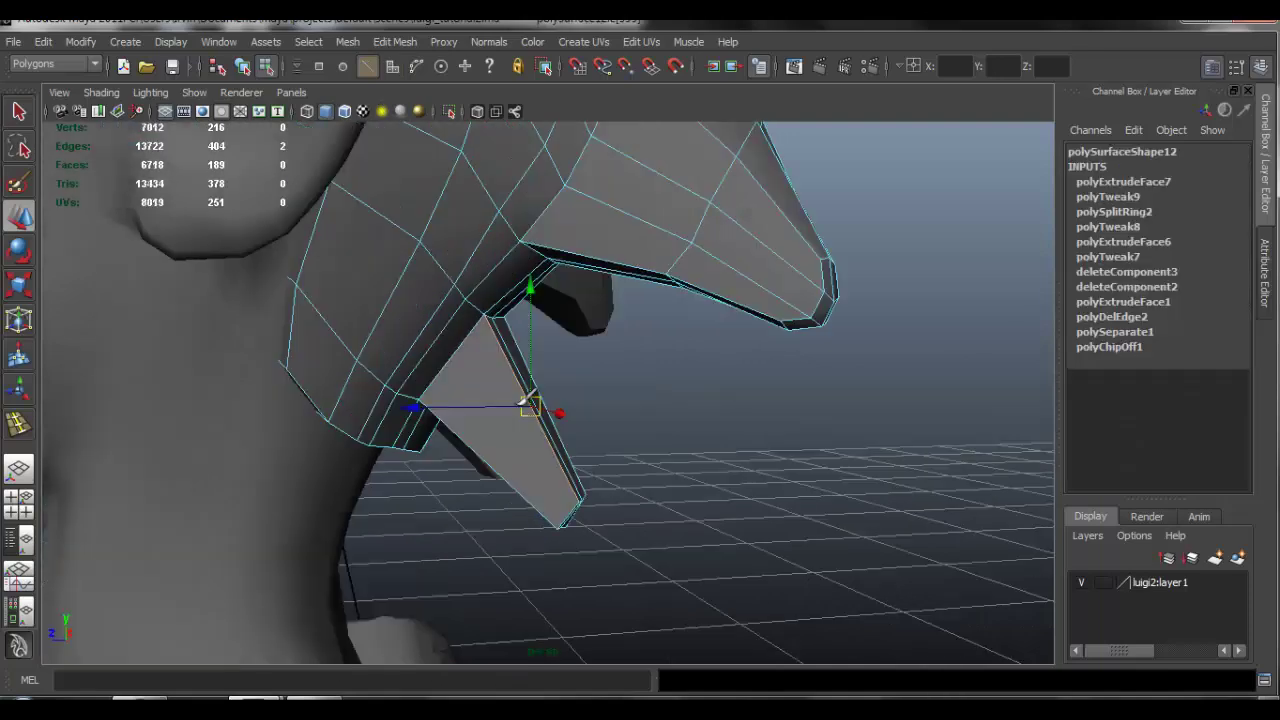
alt+drag(638, 404, 536, 352)
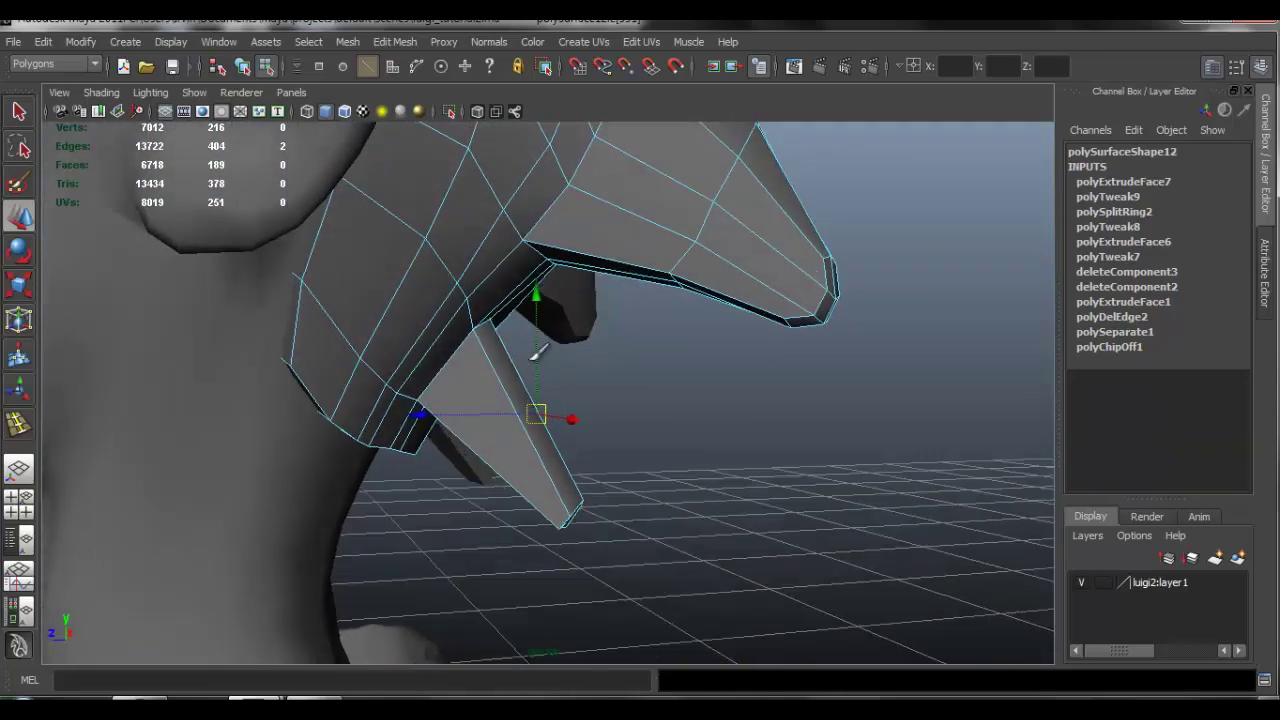
- Insert an edge loop around the middle of the lower tuft and move it outward to give the tuft a bend
click(405, 42)
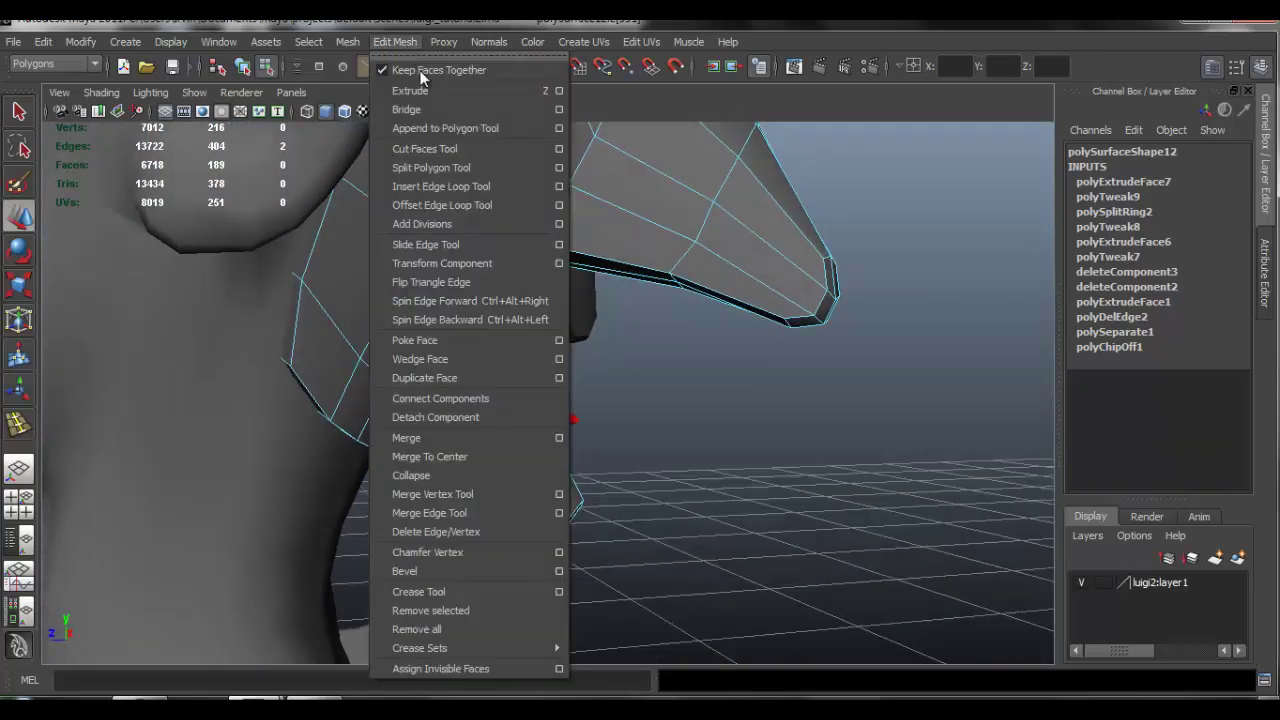
click(462, 186)
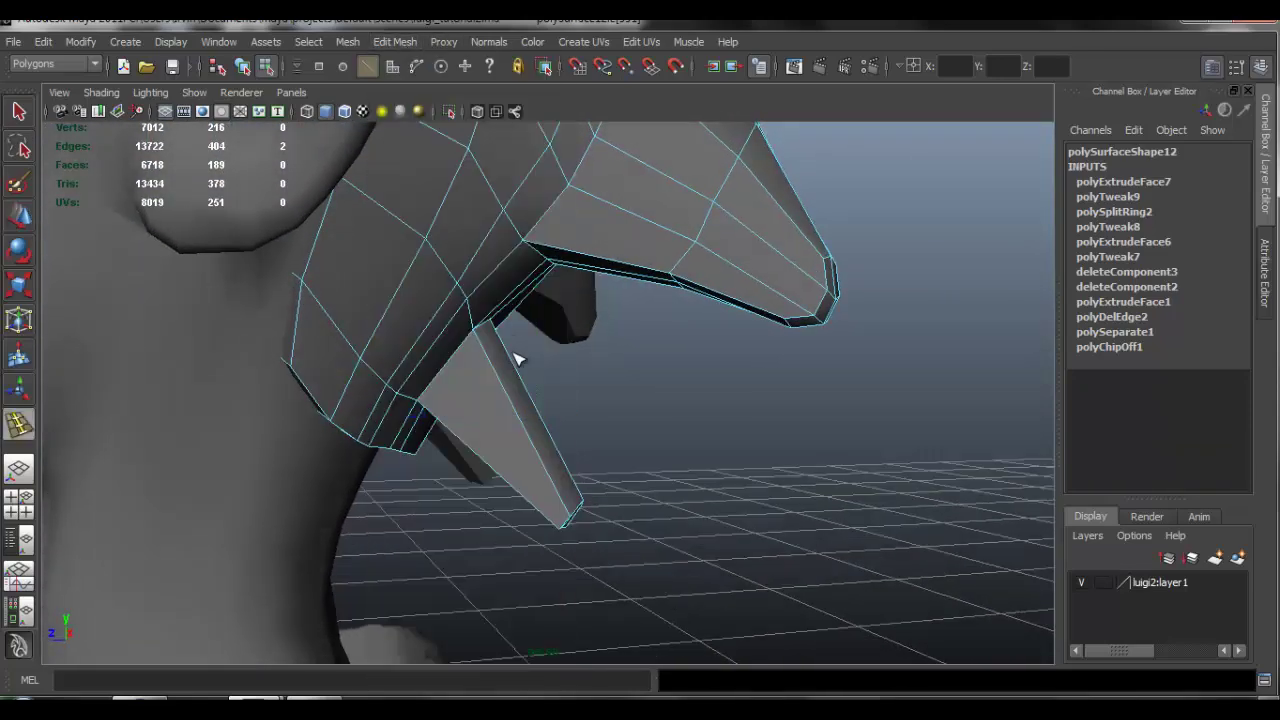
click(514, 411)
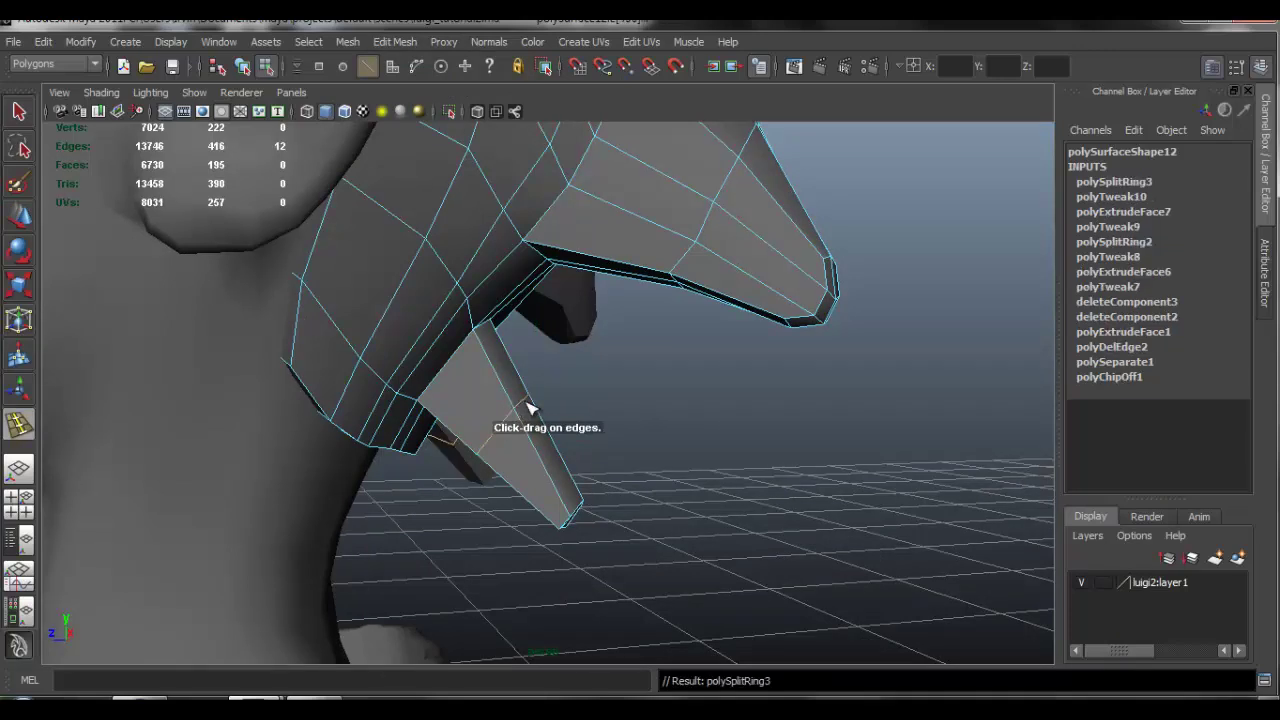
key(w)
mouse_move(506, 412)
mouse_down()
mouse_move(520, 408)
mouse_move(519, 423)
mouse_up()
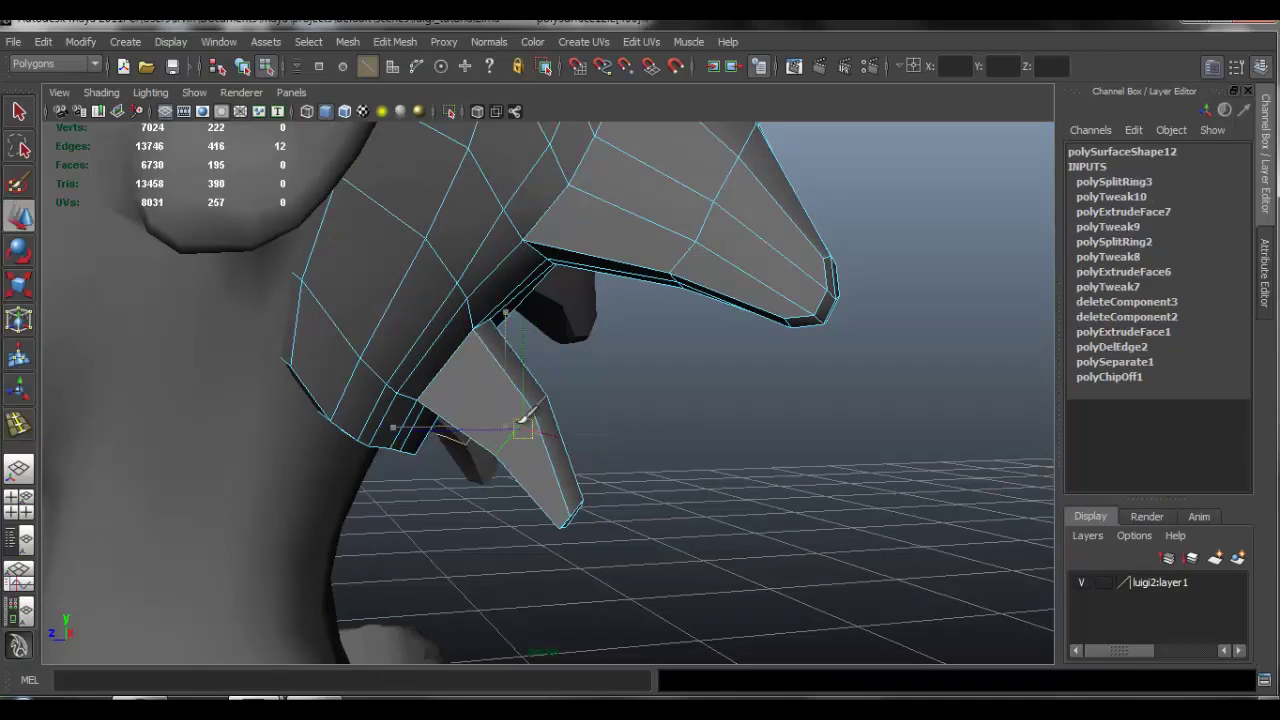
- Return the back hair mesh to object mode, smooth its shading with a normal angle of 143.7209 and deselect it
alt+drag(683, 417, 650, 333)
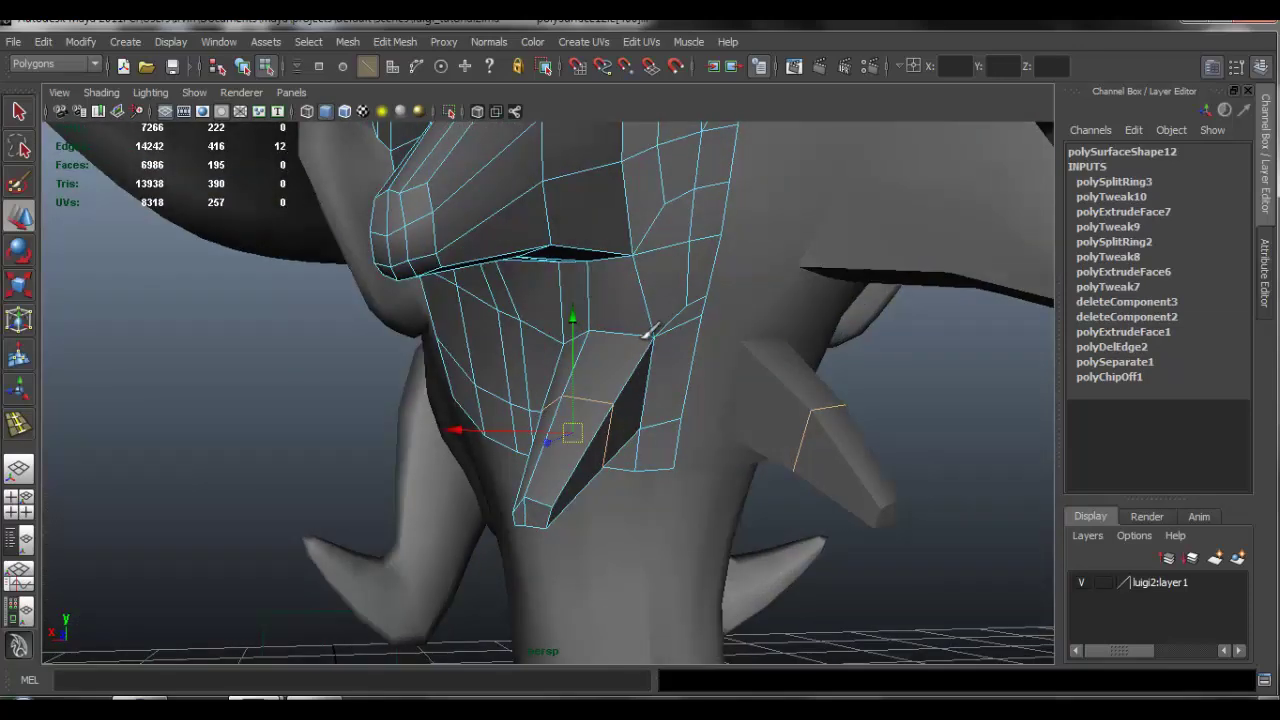
alt+drag(484, 373, 500, 329)
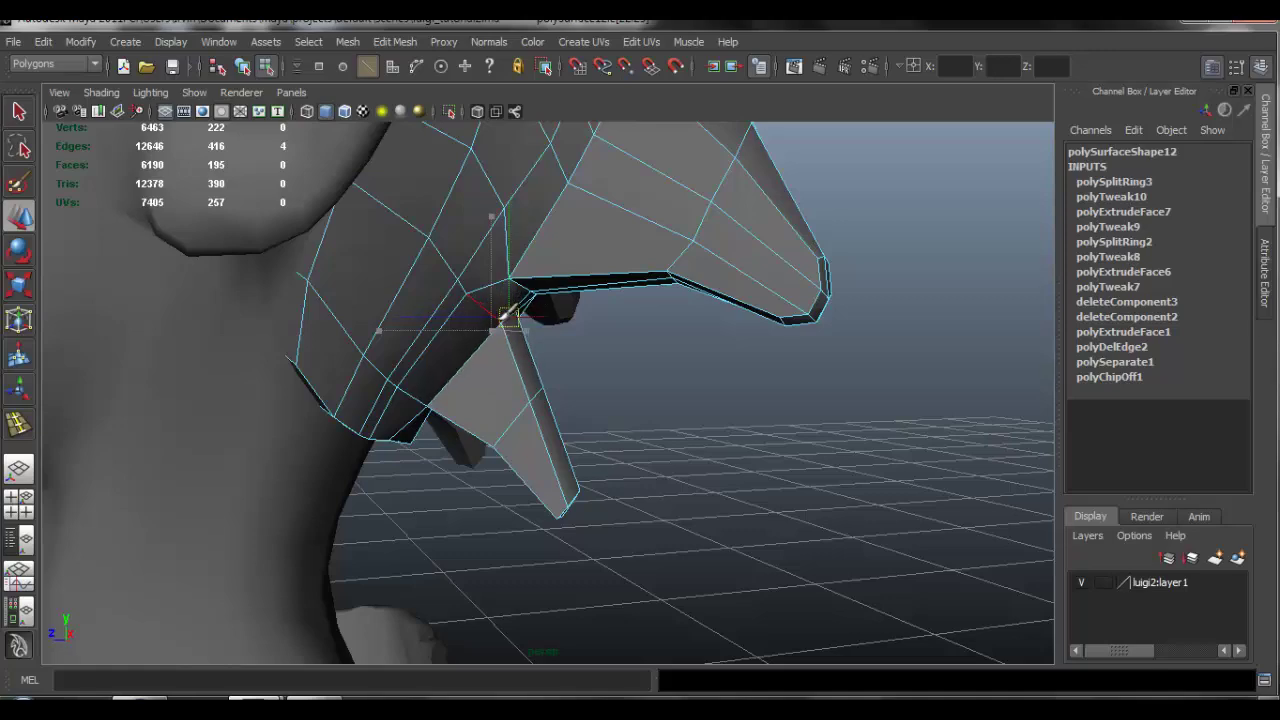
alt+drag(586, 294, 674, 337)
right_drag(634, 265, 705, 245)
click(478, 42)
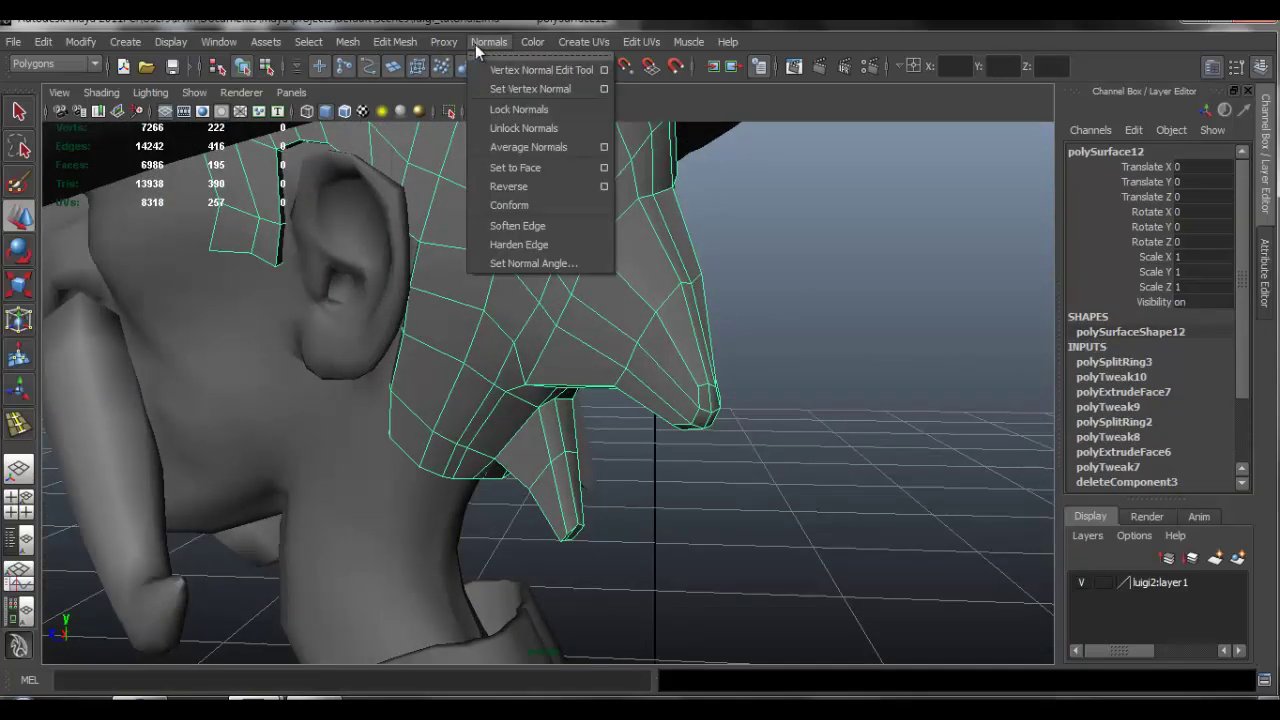
click(566, 260)
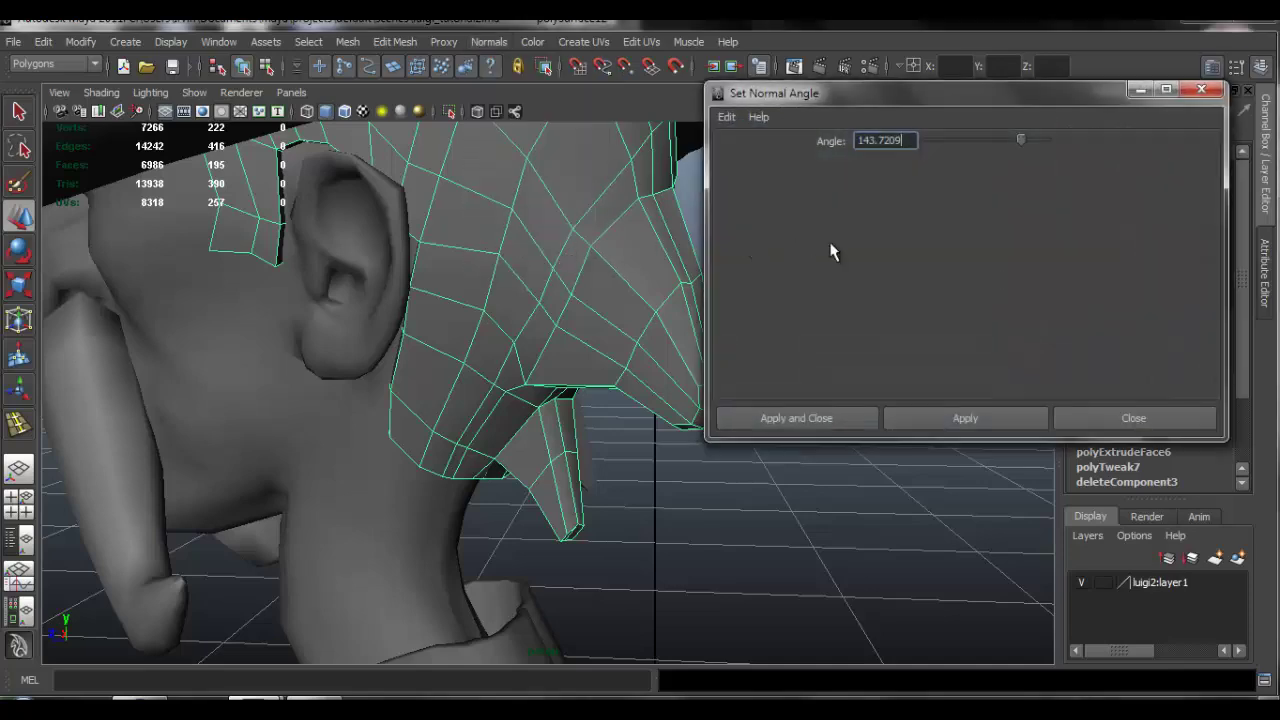
click(820, 419)
click(743, 354)
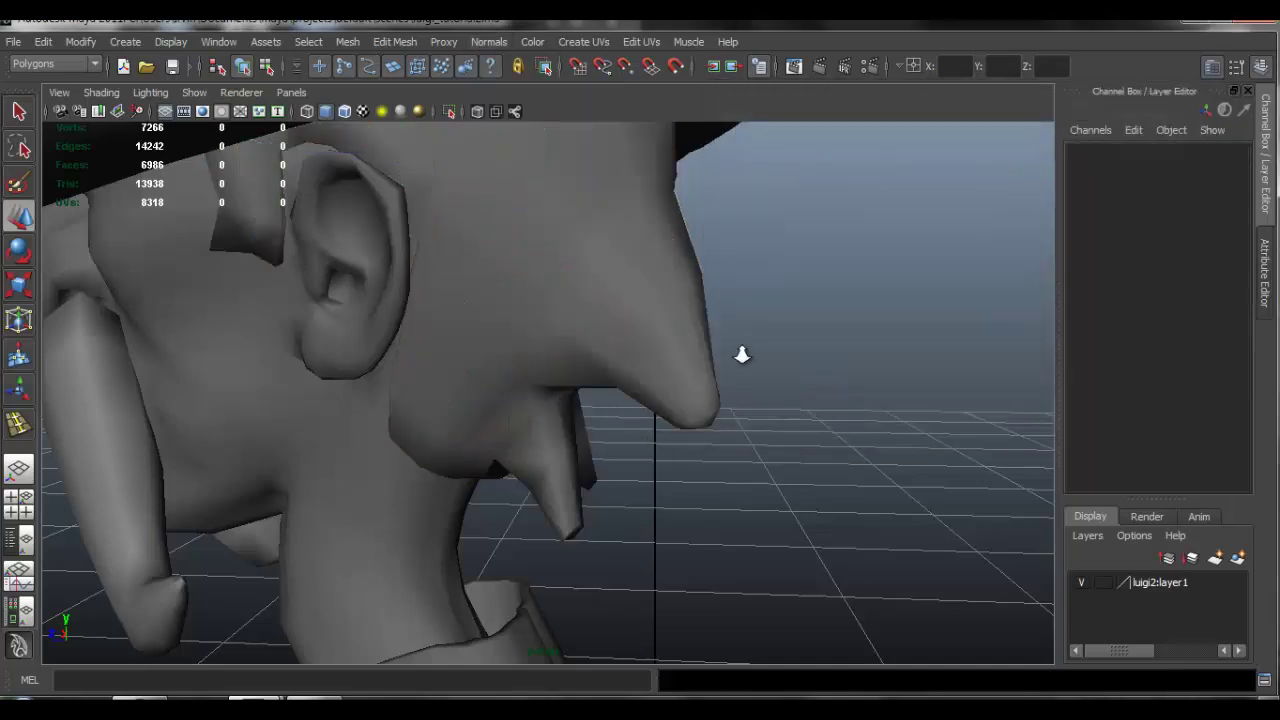
- Create a NURBS circle in the scene
alt+drag(743, 354, 541, 386)
alt+right_drag(541, 386, 412, 382)
alt+middle_drag(530, 433, 596, 400)
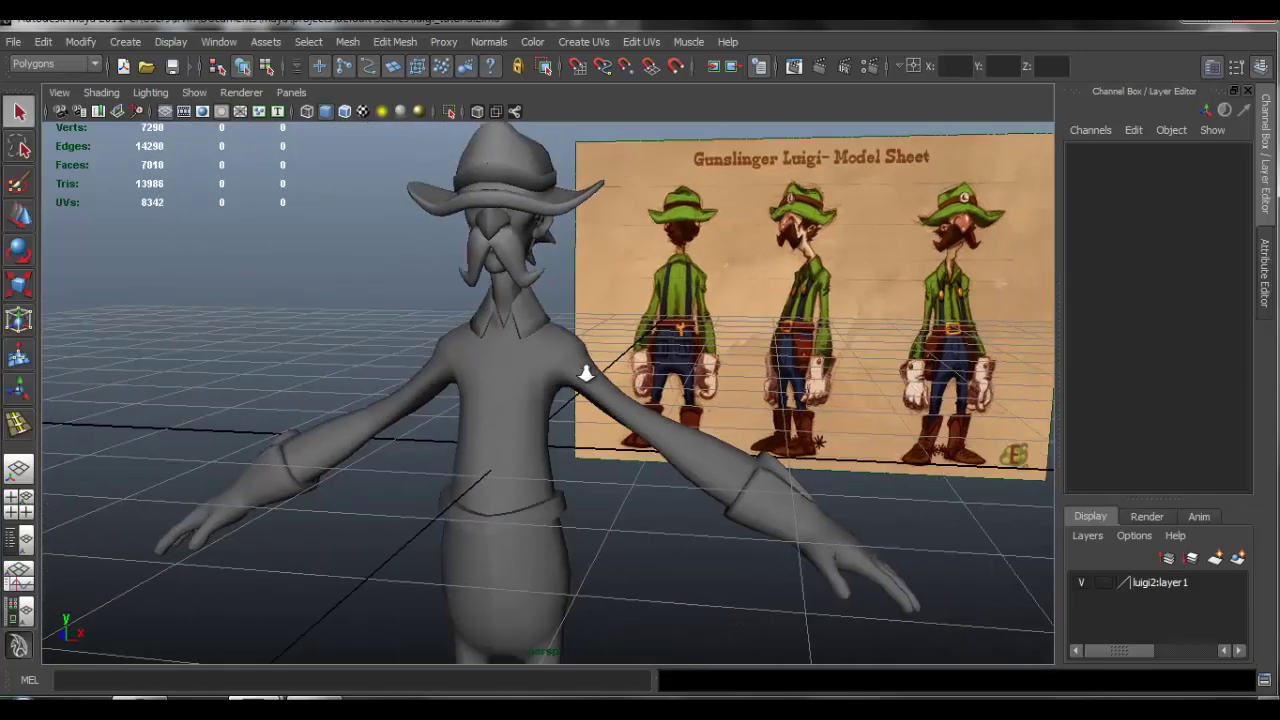
alt+drag(586, 371, 540, 347)
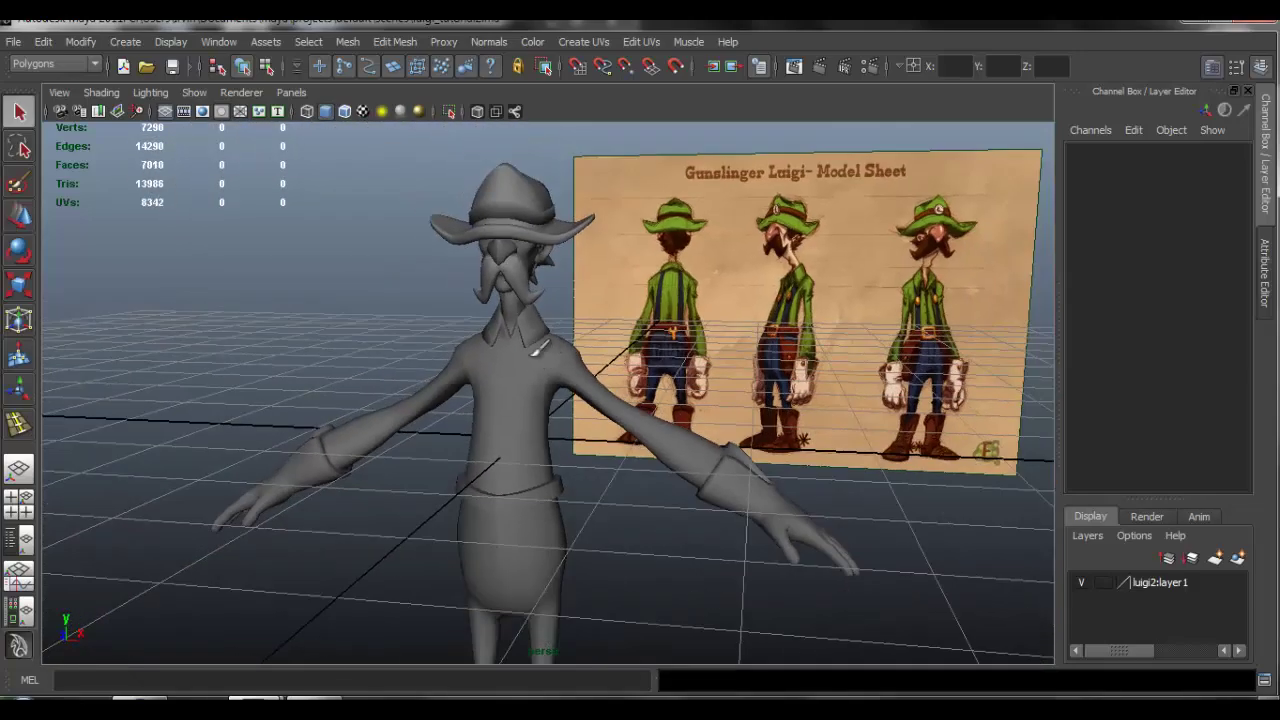
click(128, 43)
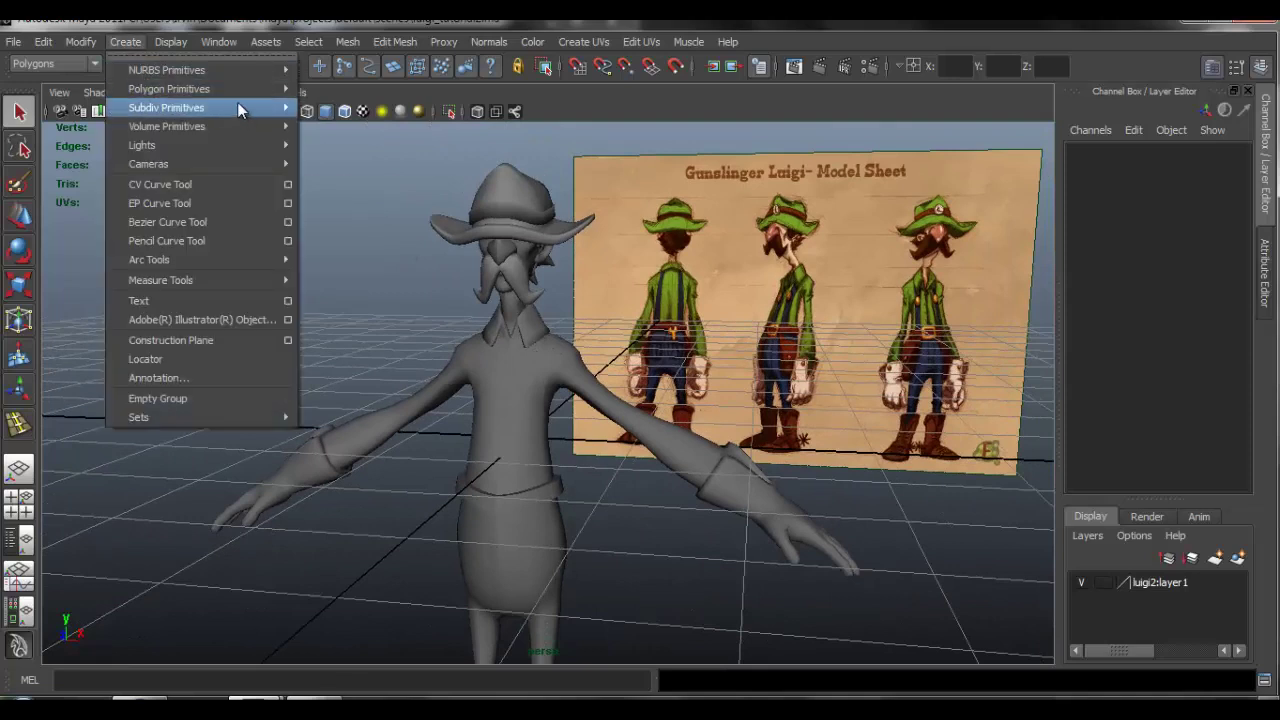
mouse_move(239, 70)
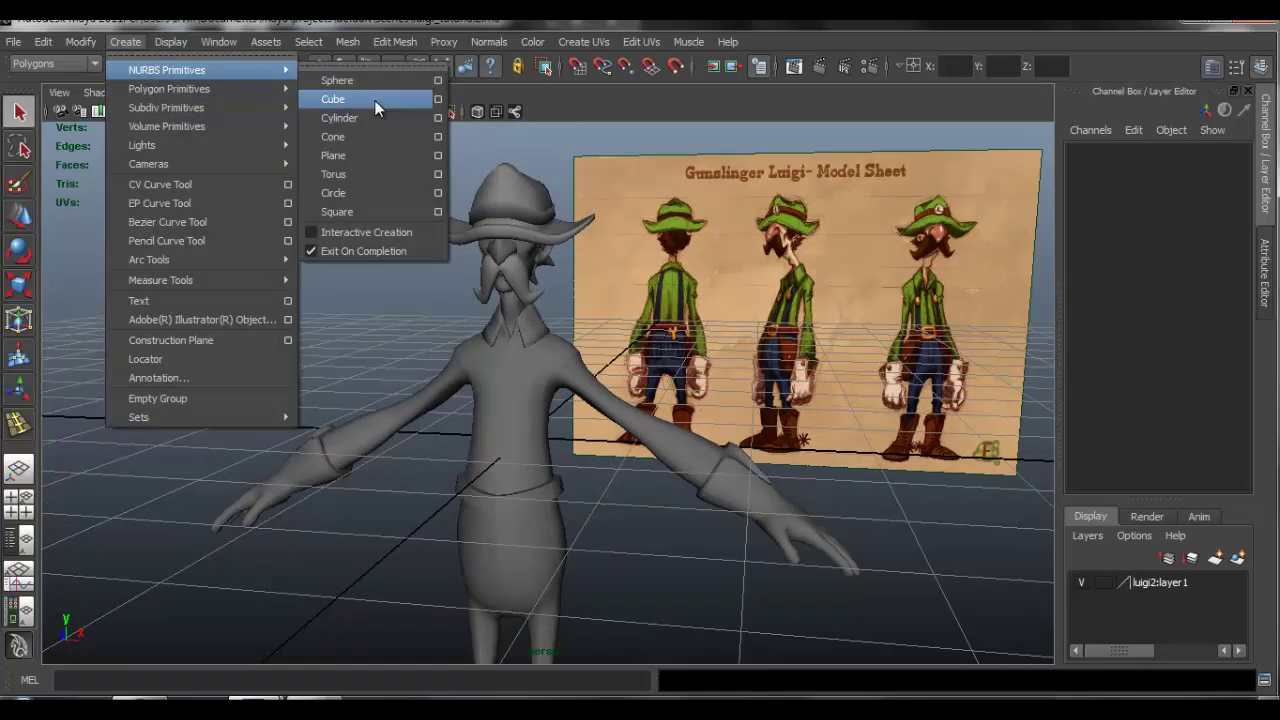
click(357, 191)
- Scale the circle uniformly to 0.209 and move it along X to 2.343, beside the forearm
alt+drag(600, 480, 555, 441)
alt+right_drag(555, 441, 761, 502)
key(w)
drag(595, 427, 663, 417)
alt+right_drag(663, 417, 720, 434)
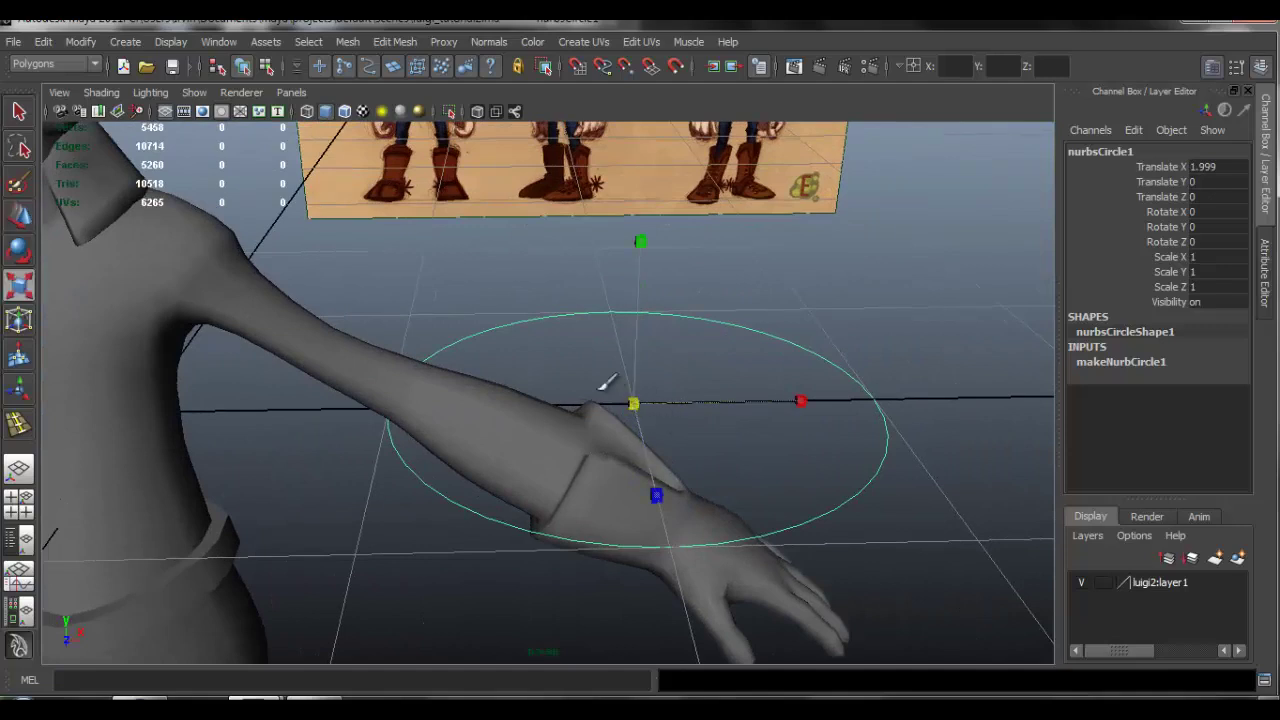
drag(601, 388, 330, 312)
alt+middle_drag(589, 369, 545, 372)
alt+right_drag(545, 372, 747, 475)
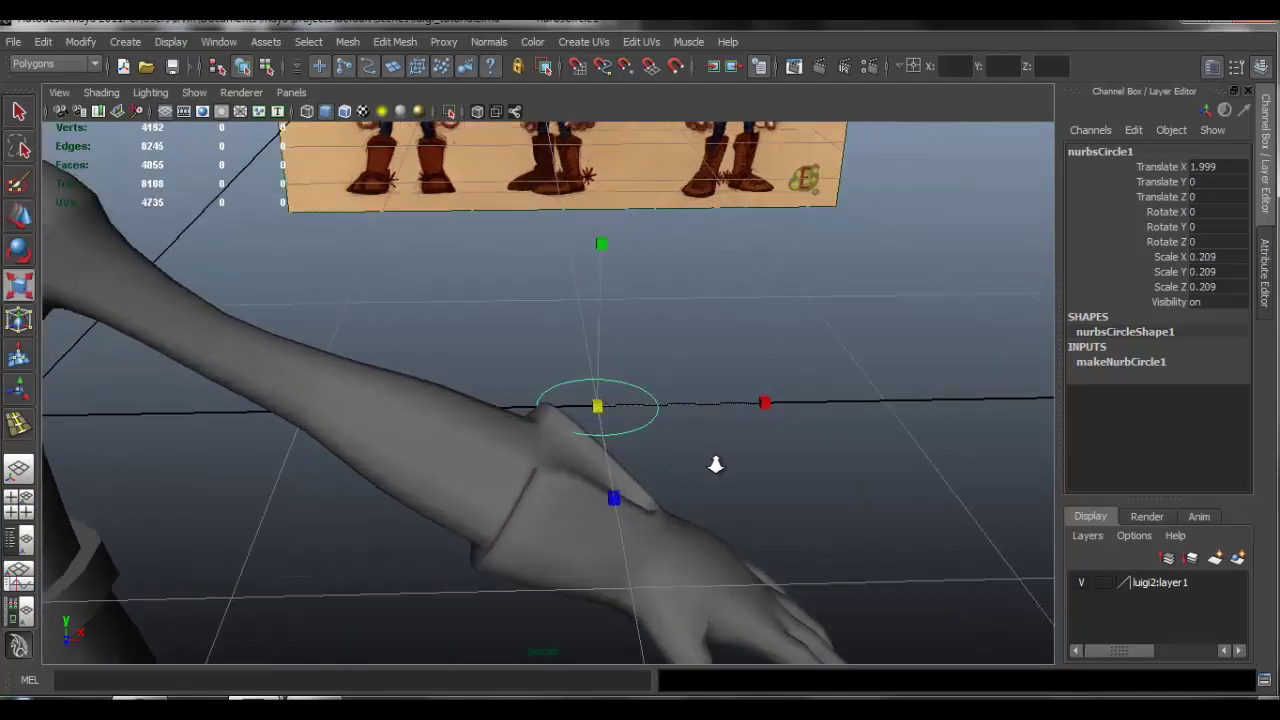
key(w)
drag(733, 405, 858, 405)
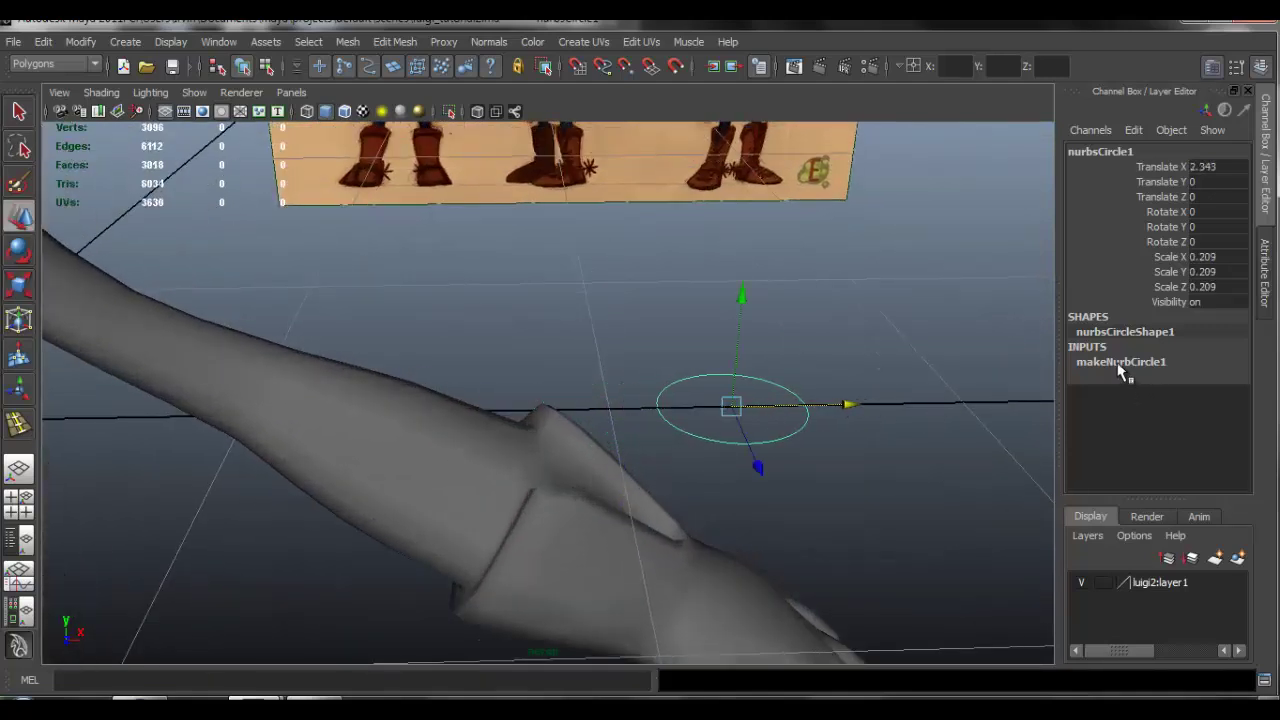
- Set the number of sections in the circle's construction inputs to 4
click(1120, 362)
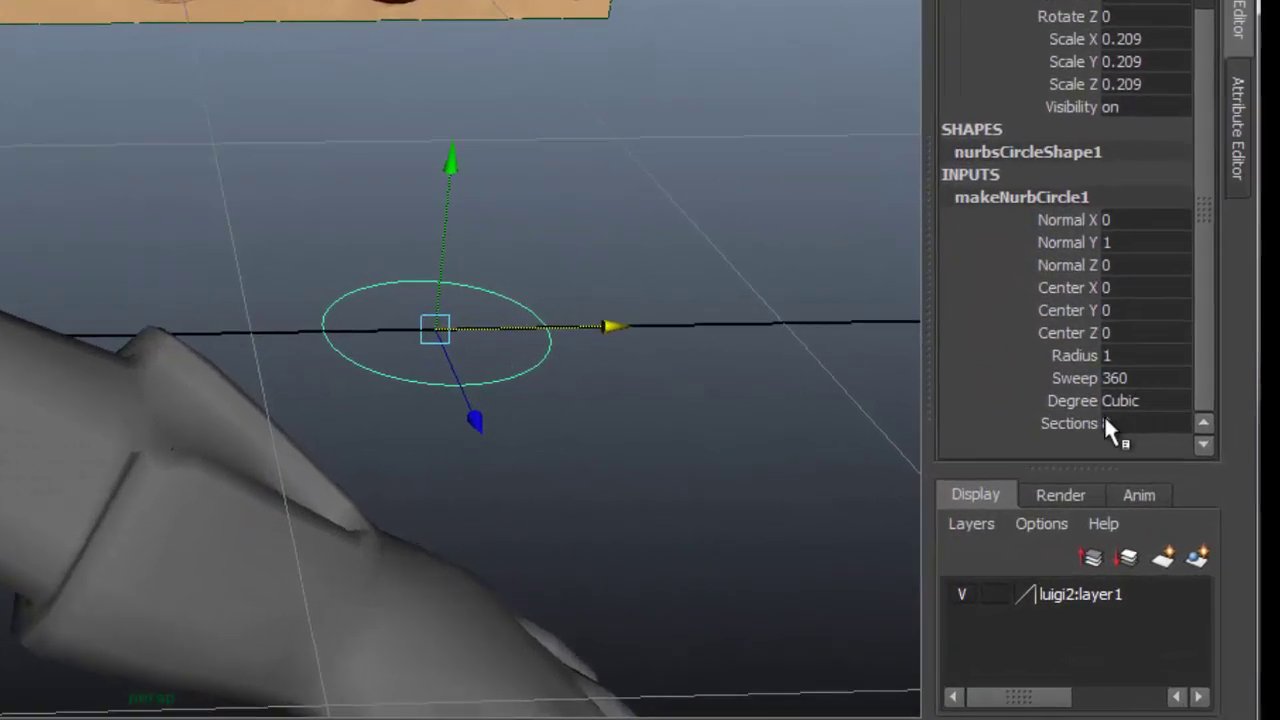
click(1145, 464)
middle_drag(745, 389, 626, 391)
alt+middle_drag(568, 340, 498, 330)
alt+right_drag(520, 360, 704, 396)
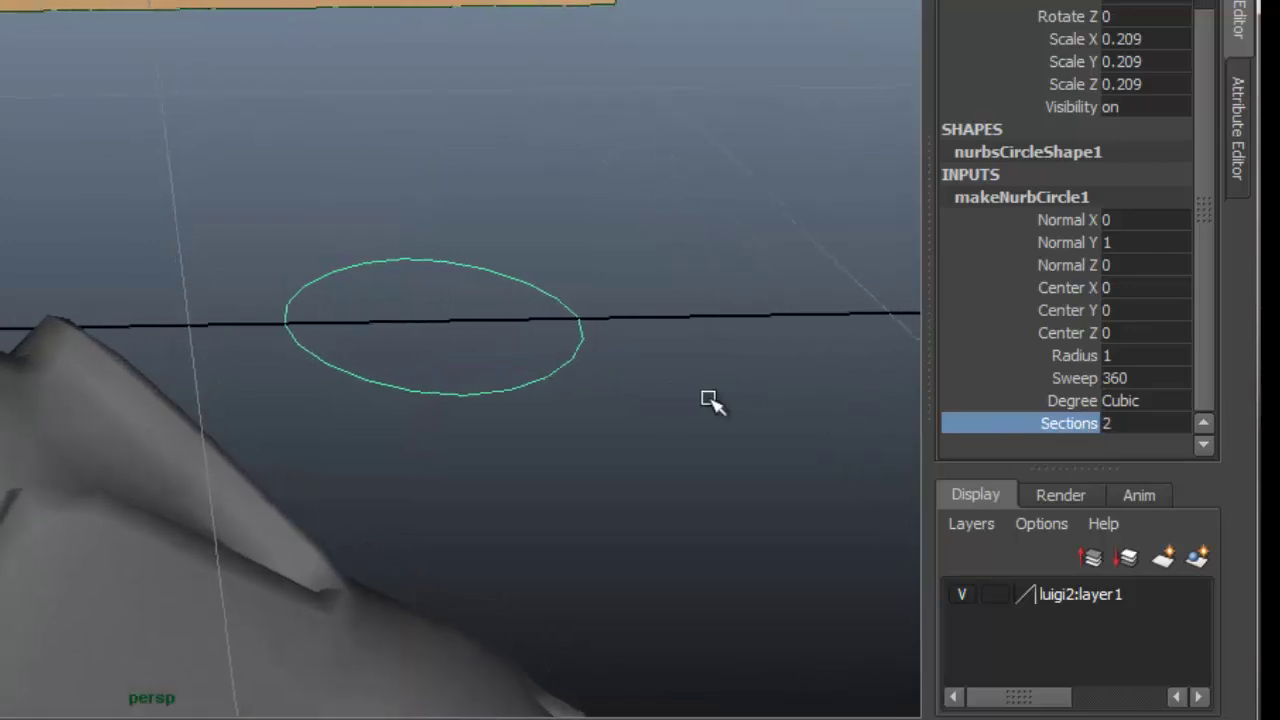
middle_drag(702, 402, 725, 405)
double_click(1112, 424)
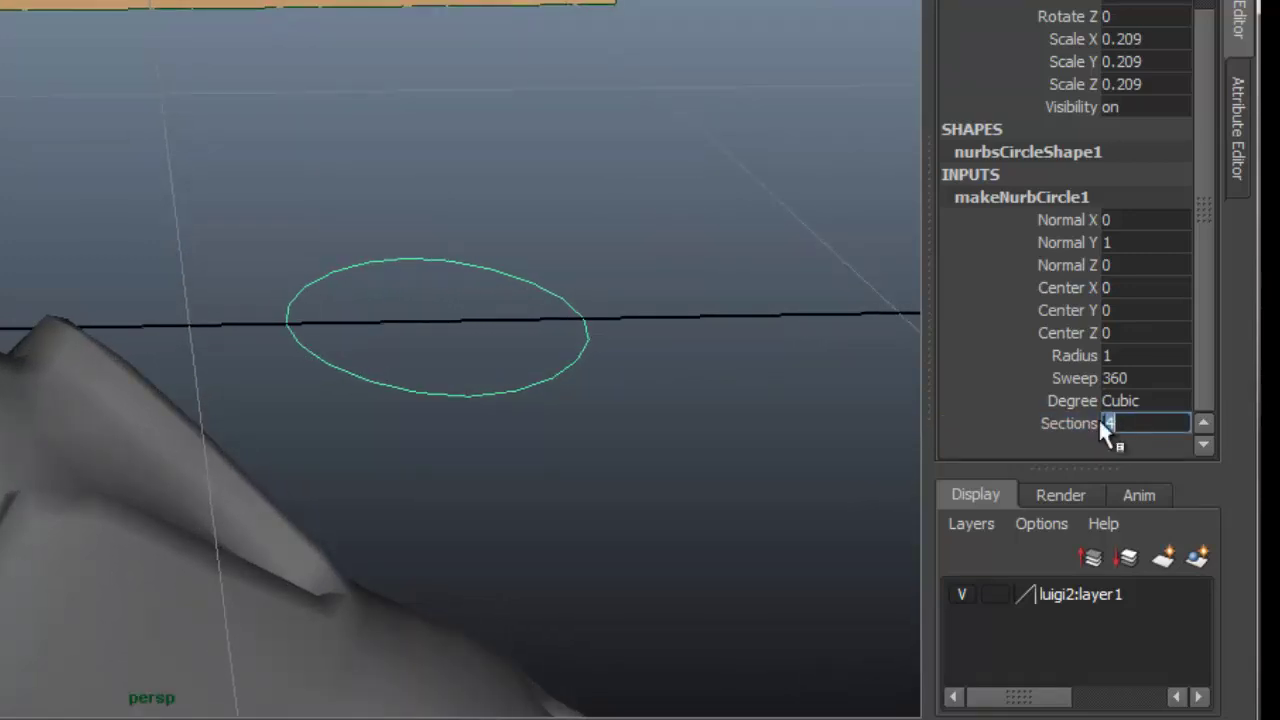
click(517, 314)
- Show the circle's control vertices to check their layout, then return to object mode and deselect the circle
click(526, 277)
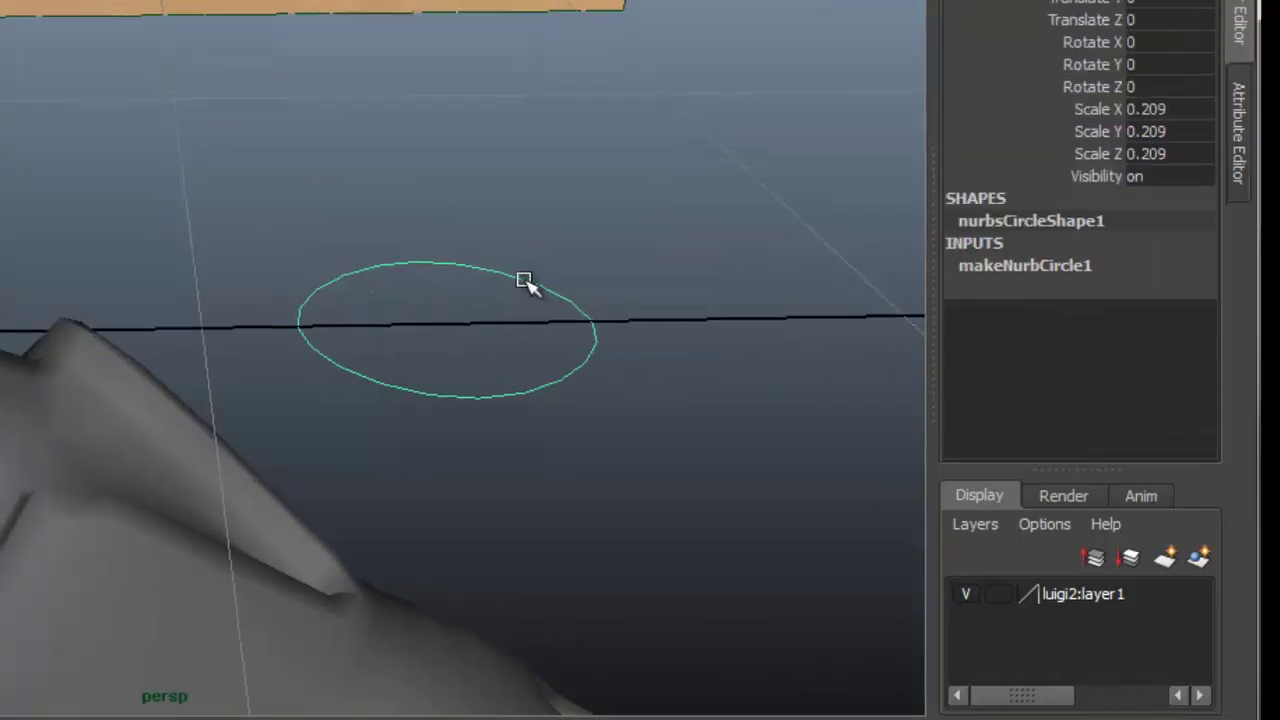
right_click(515, 279)
click(549, 328)
alt+drag(655, 340, 655, 382)
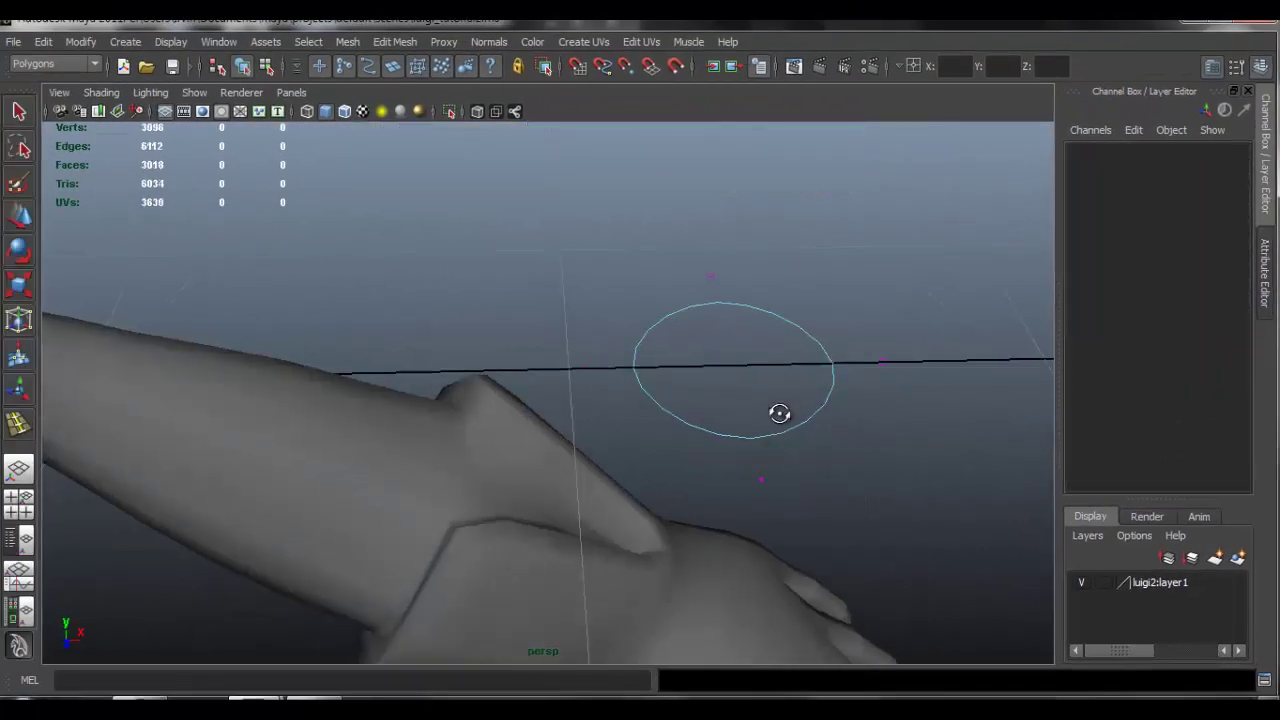
right_drag(725, 300, 802, 288)
click(929, 341)
- Select the character's body mesh and make it a live surface for drawing on
alt+right_drag(610, 298, 480, 295)
alt+drag(480, 295, 535, 250)
alt+middle_drag(535, 250, 699, 303)
alt+drag(525, 297, 435, 335)
alt+right_drag(435, 335, 522, 347)
click(477, 320)
alt+drag(477, 320, 526, 326)
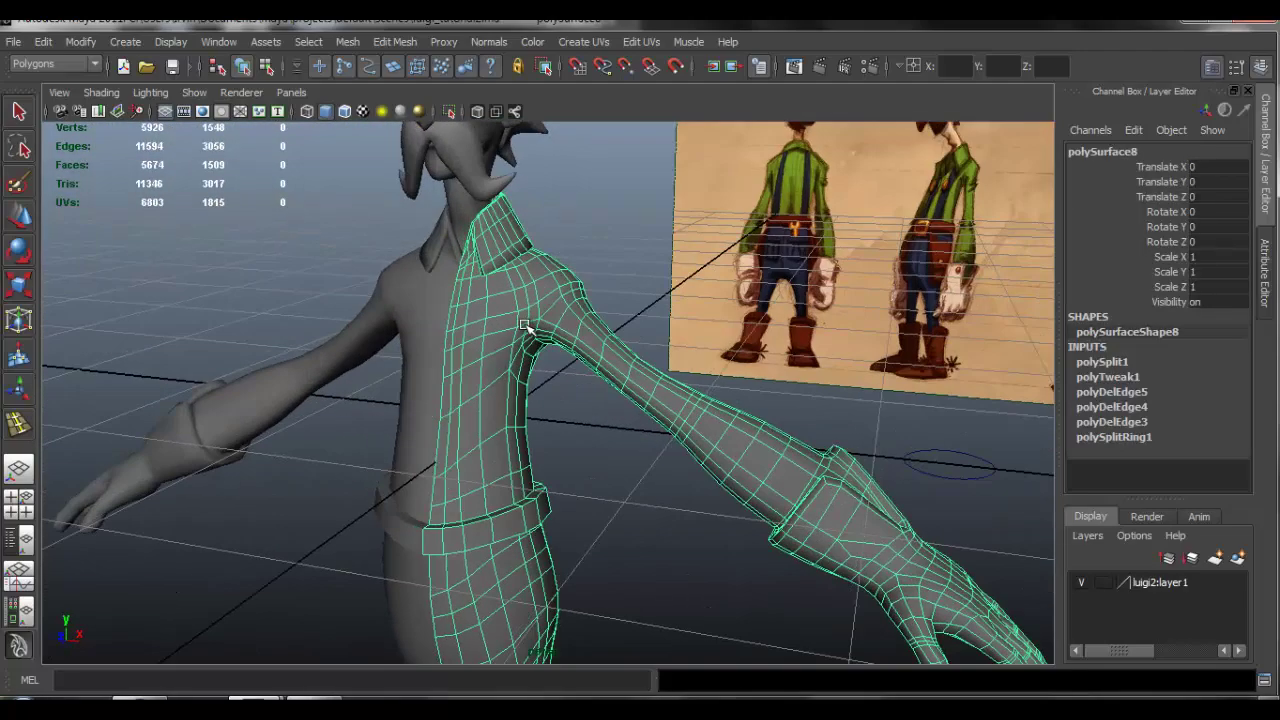
click(80, 41)
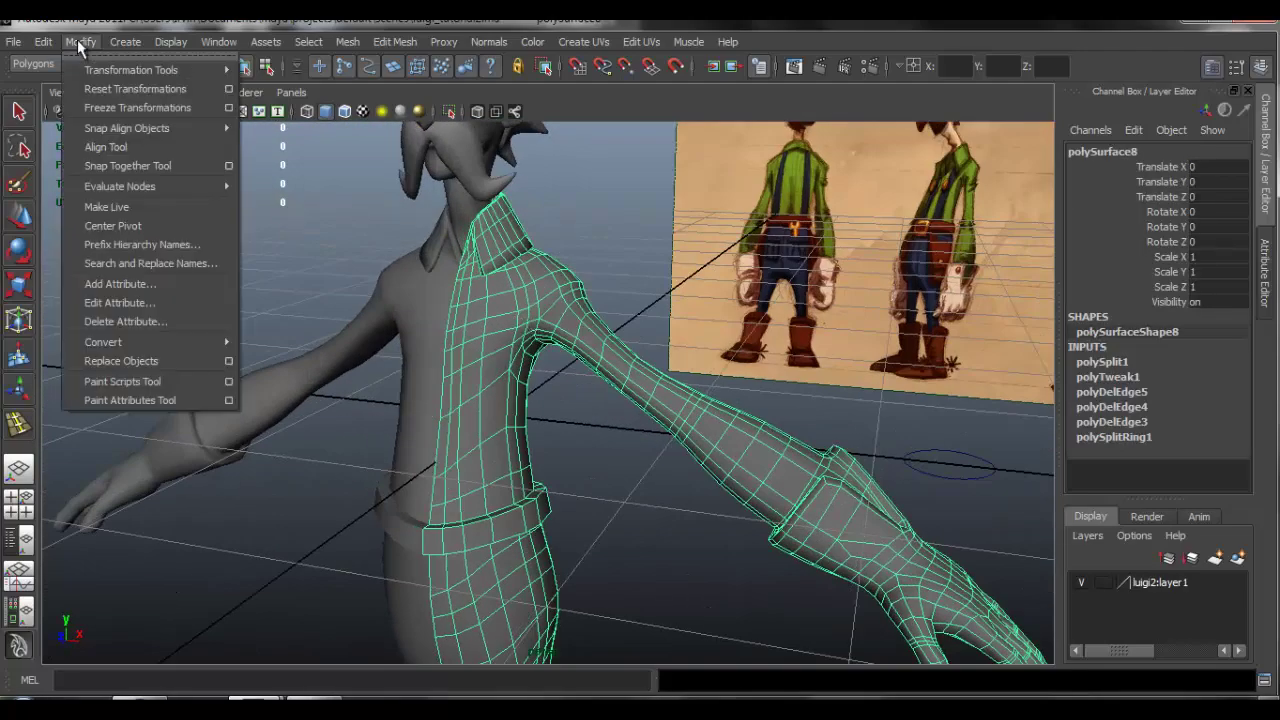
click(161, 206)
- Start a CV curve on the live body at the front waistband and run it straight up the abdomen
alt+drag(439, 266, 449, 260)
alt+right_drag(449, 260, 591, 311)
alt+drag(591, 311, 606, 197)
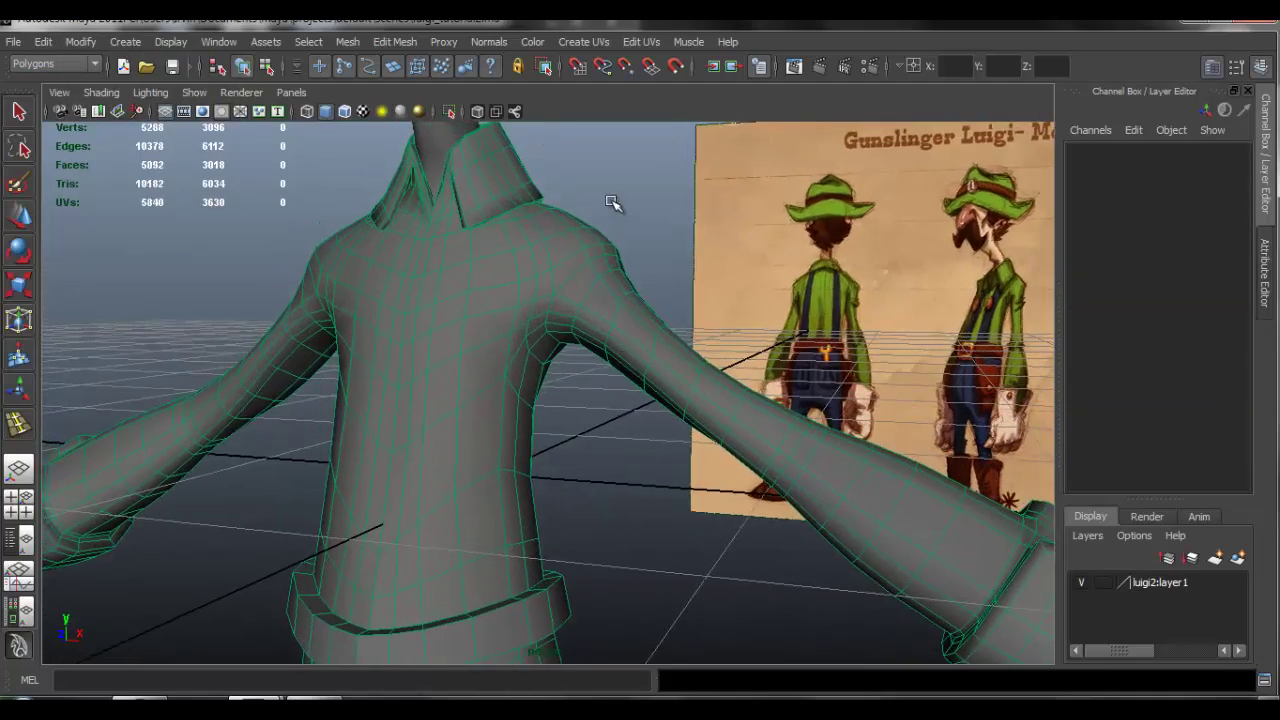
click(125, 43)
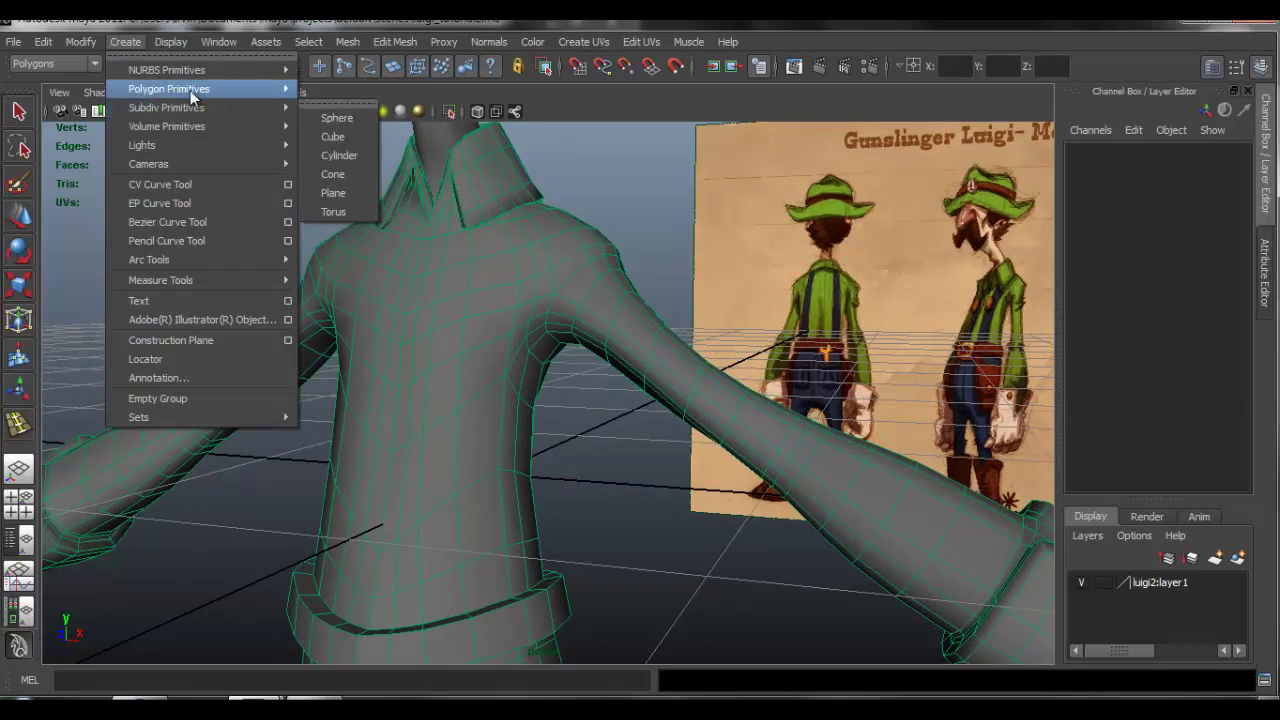
mouse_move(191, 89)
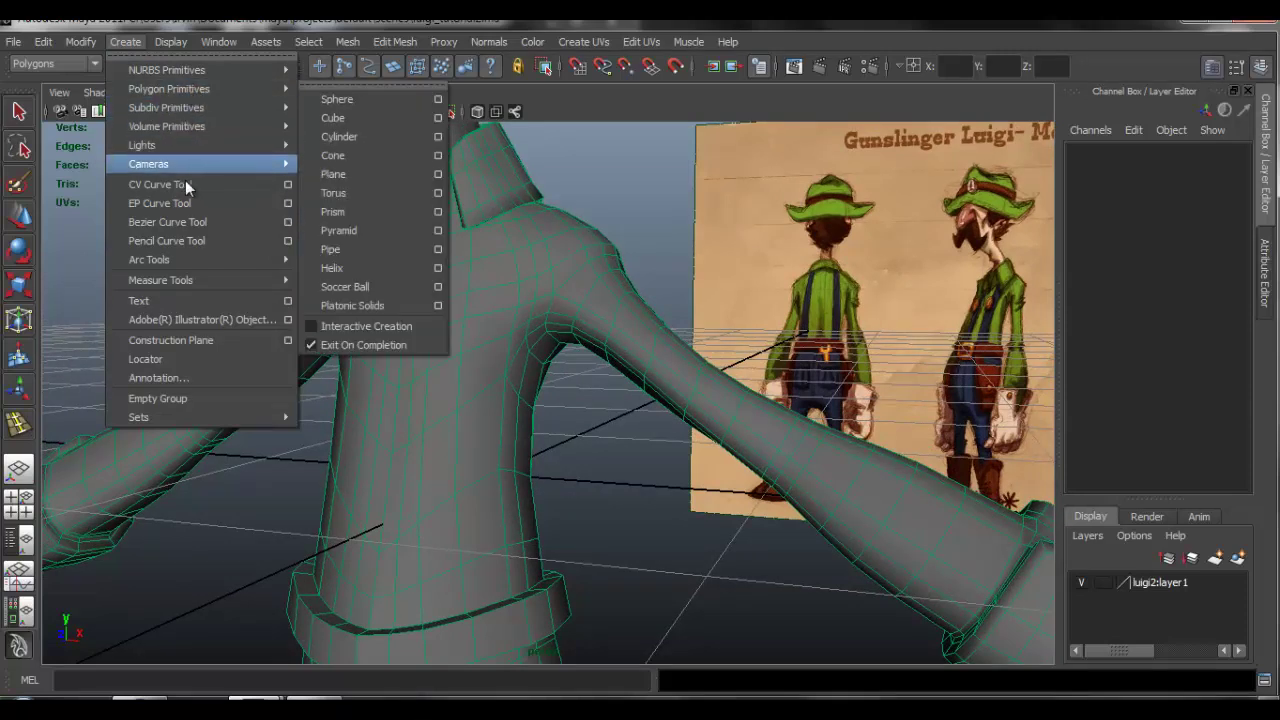
click(223, 189)
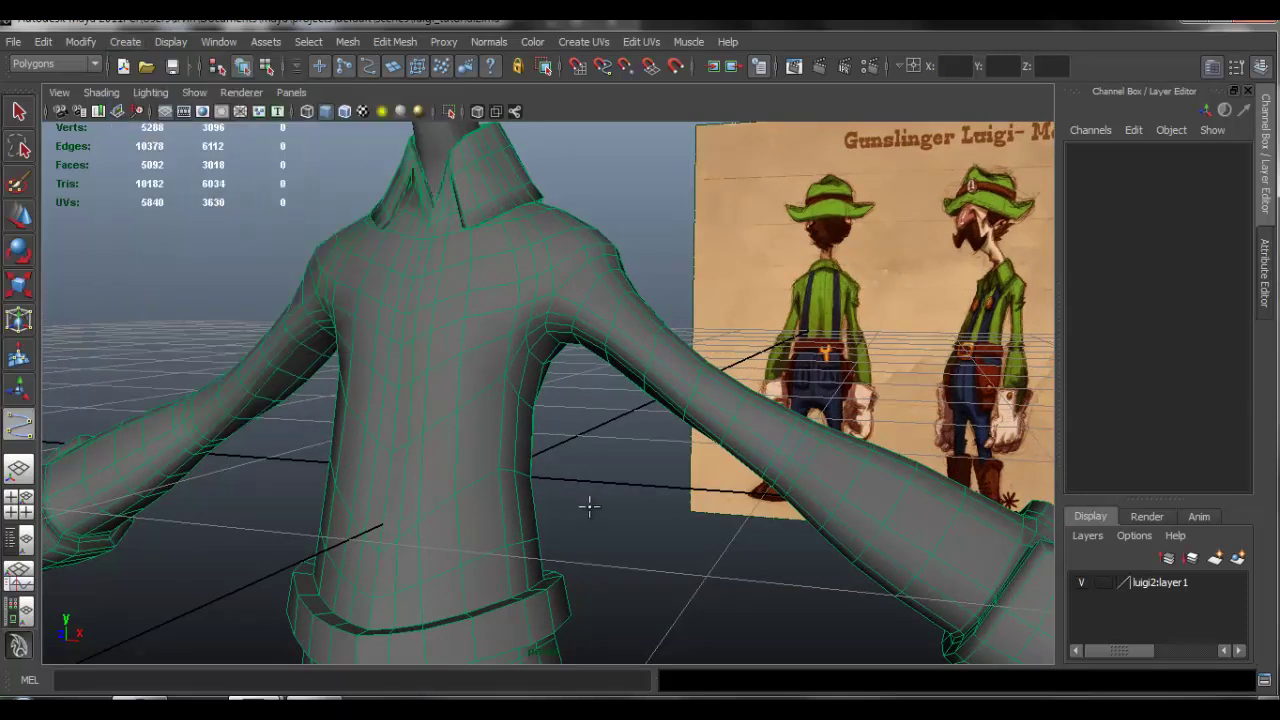
alt+middle_drag(553, 471, 611, 418)
alt+drag(611, 418, 536, 472)
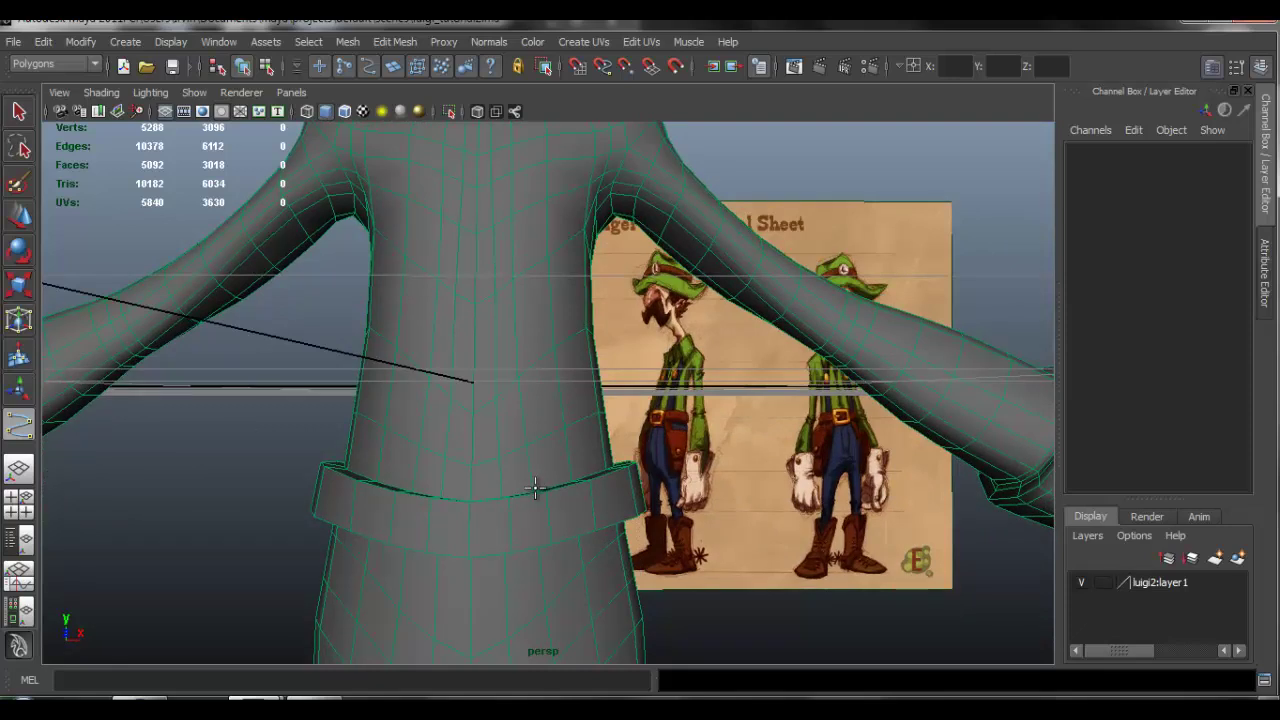
click(538, 487)
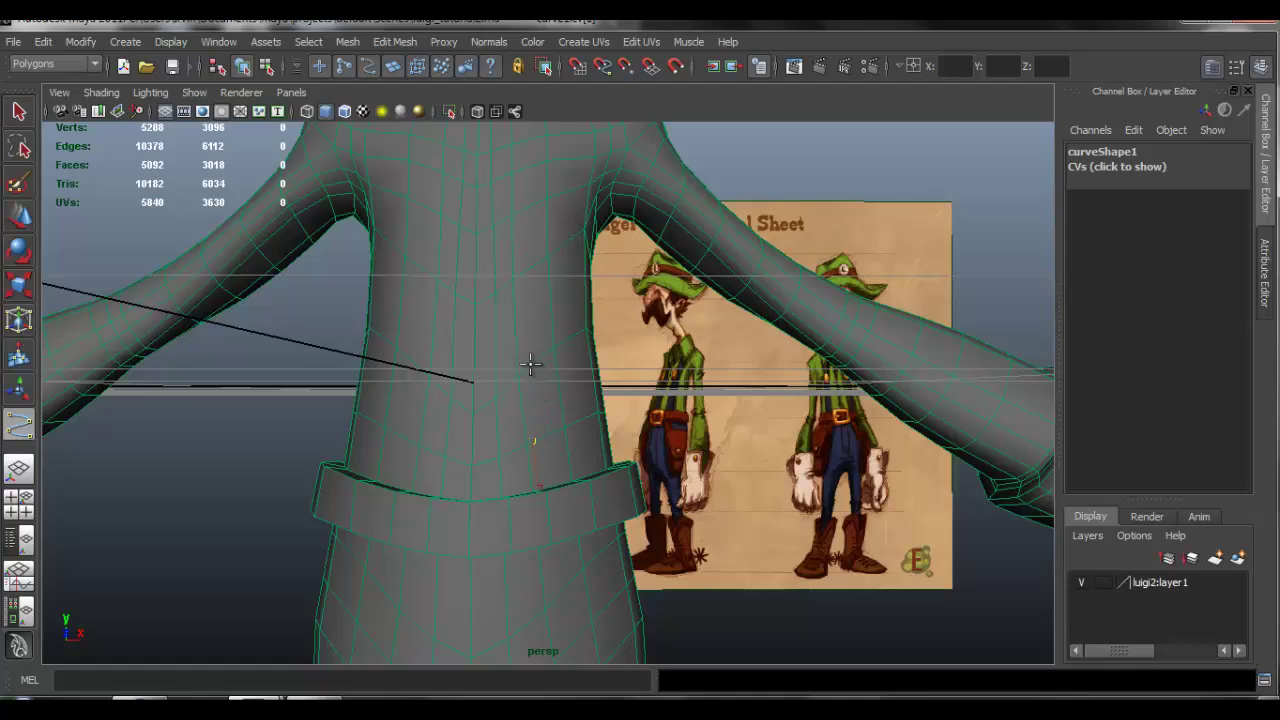
click(527, 269)
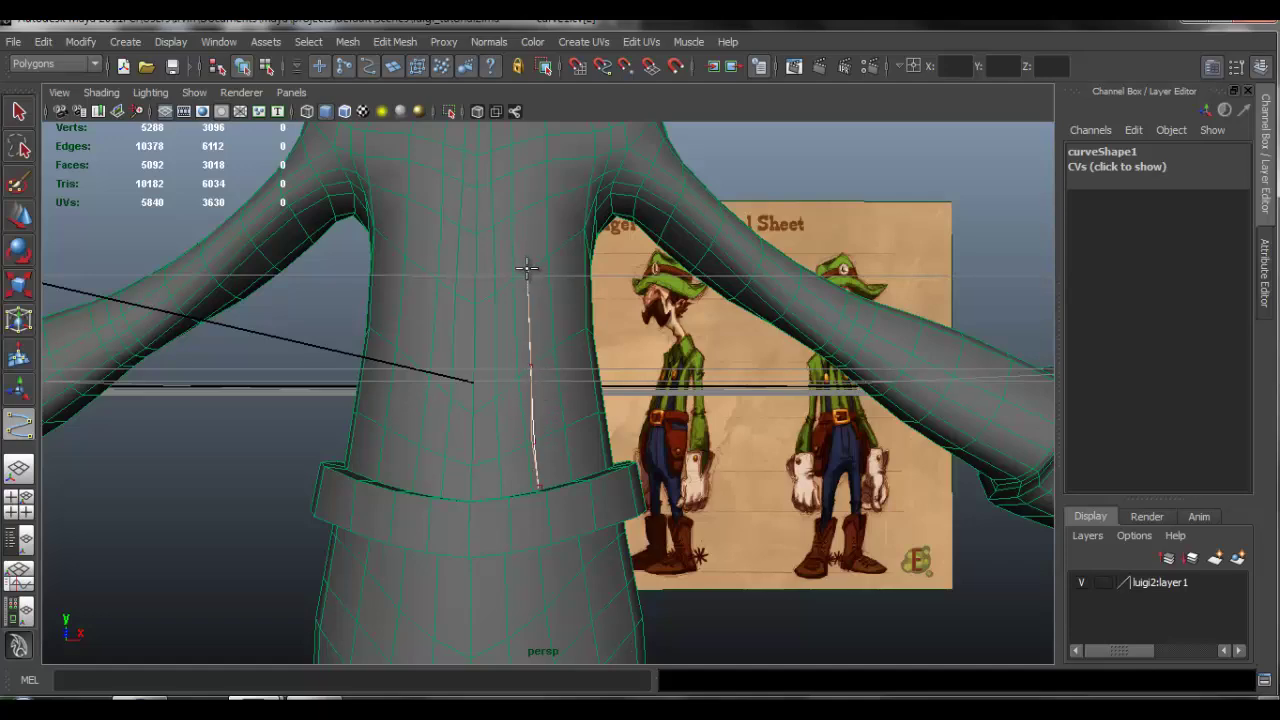
- Continue the CV curve up the chest toward the underside of the shirt collar
alt+drag(530, 200, 516, 423)
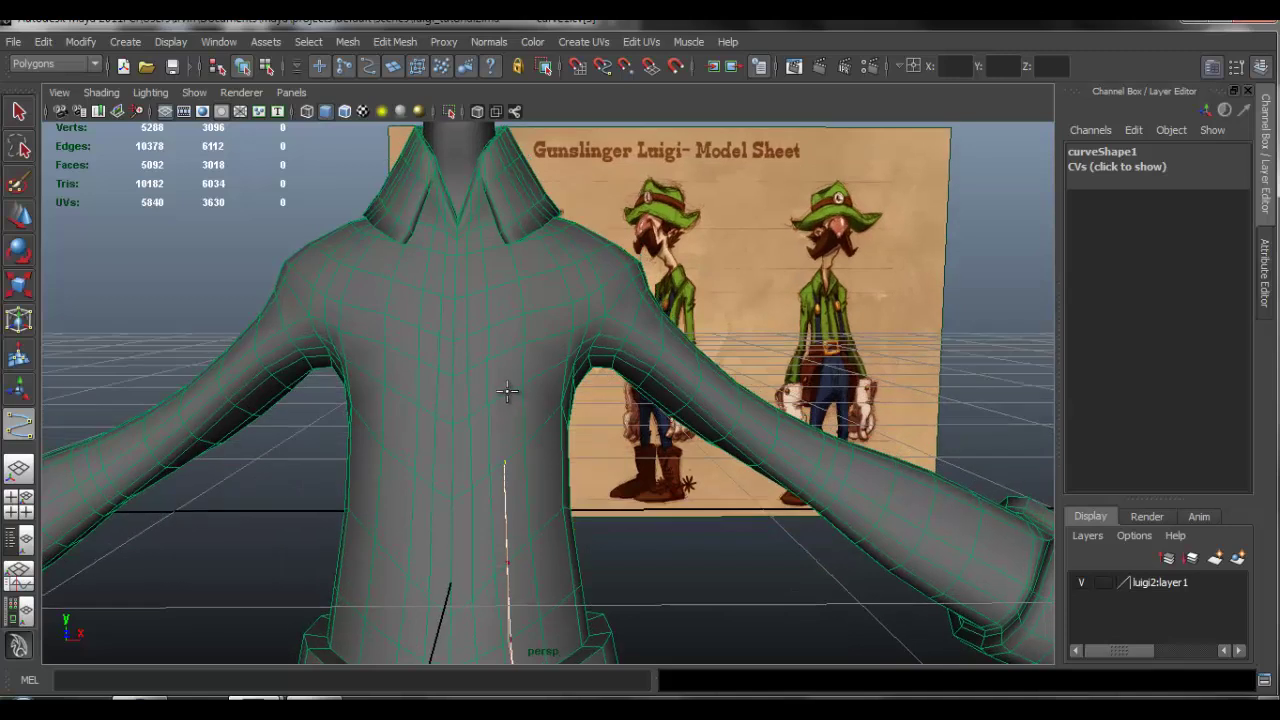
click(508, 392)
click(513, 346)
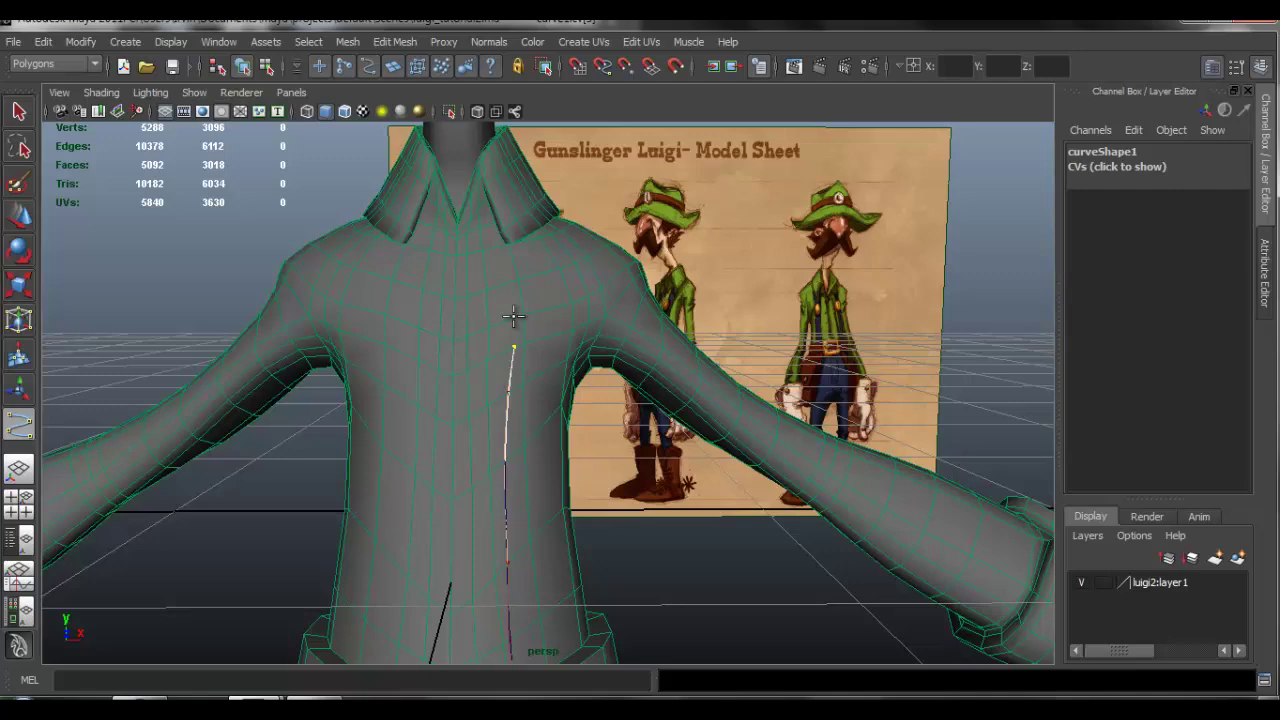
click(513, 317)
click(518, 277)
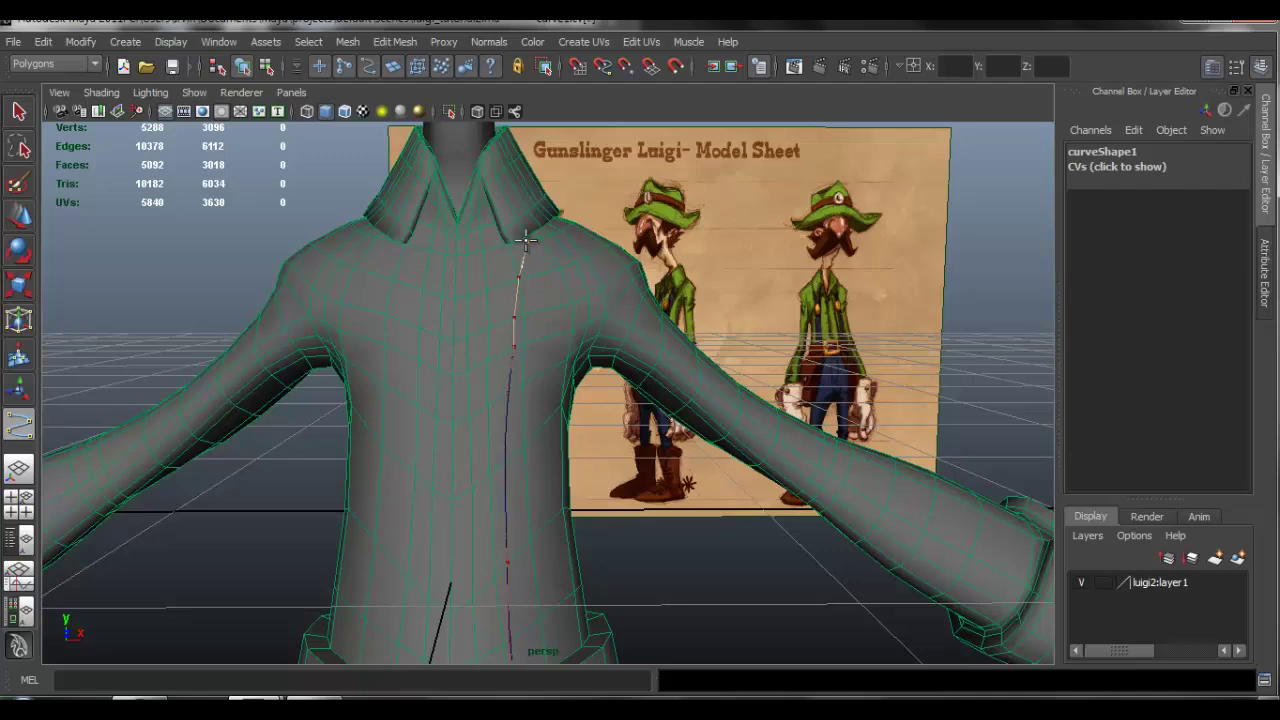
- Carry the CV curve over the shoulder, following the base of the collar
alt+middle_drag(543, 232, 537, 286)
alt+drag(537, 286, 520, 331)
alt+right_drag(520, 331, 590, 336)
alt+middle_drag(590, 336, 582, 342)
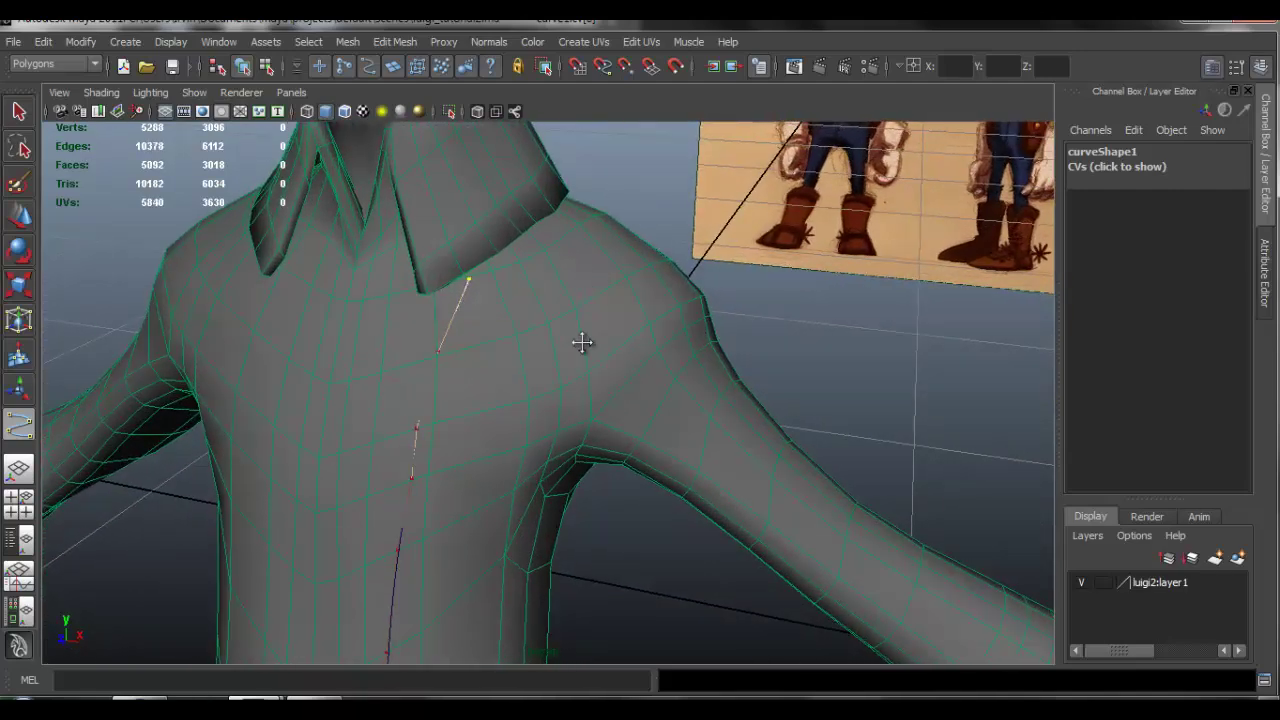
alt+drag(582, 342, 545, 285)
click(507, 293)
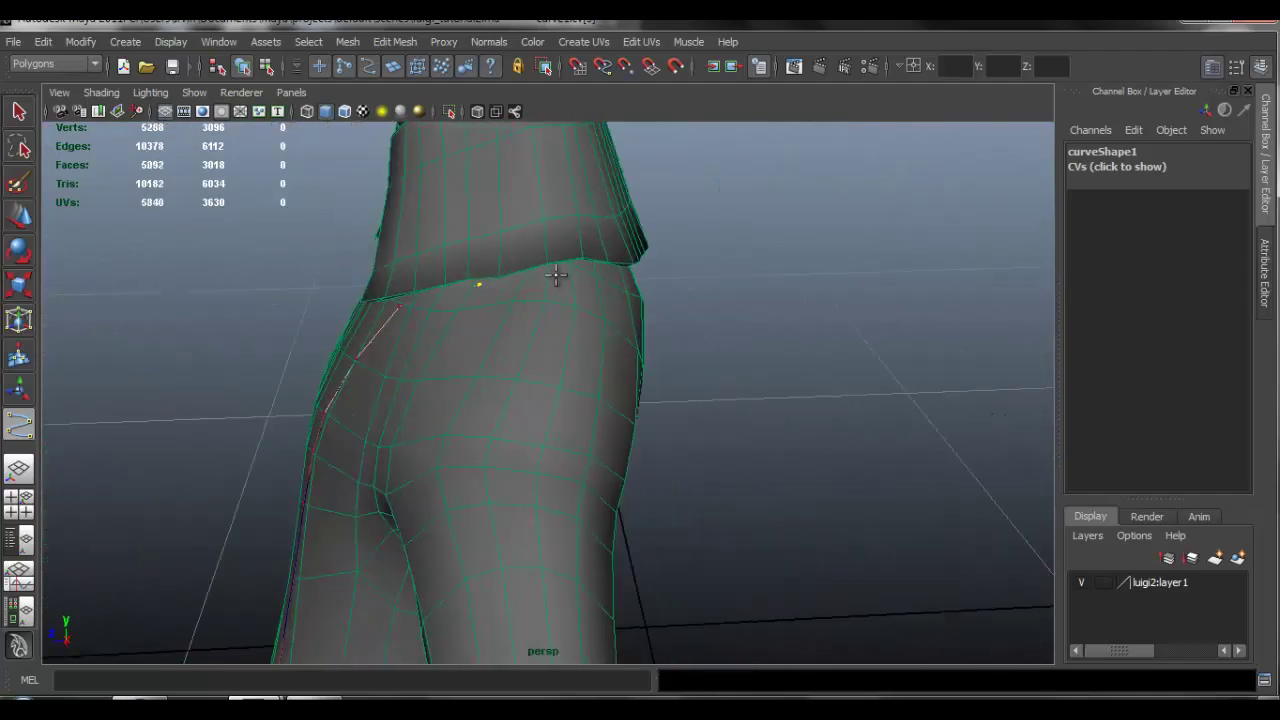
- Continue the CV curve from behind the shoulder straight down the upper back of the live body
alt+drag(640, 317, 551, 238)
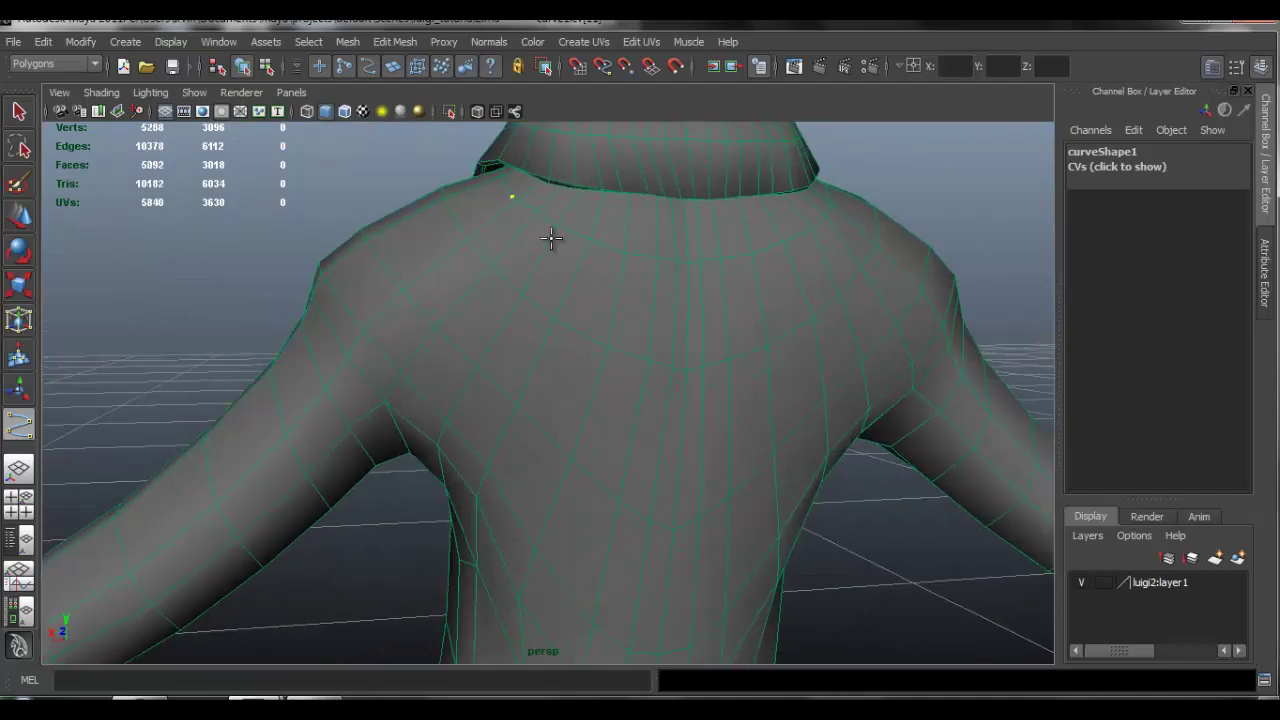
alt+drag(600, 432, 544, 304)
click(544, 304)
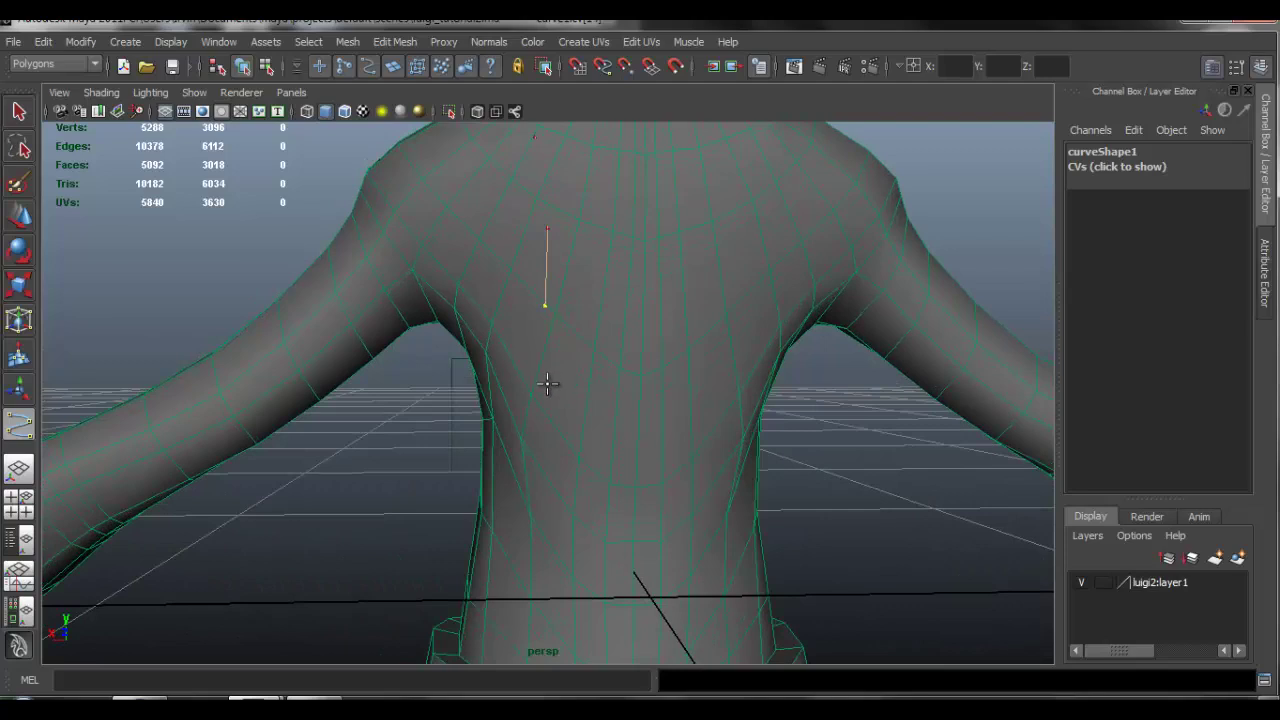
click(544, 385)
- Run the CV curve down the lower back to the rear waistband and finish the curve
alt+middle_drag(537, 428, 537, 300)
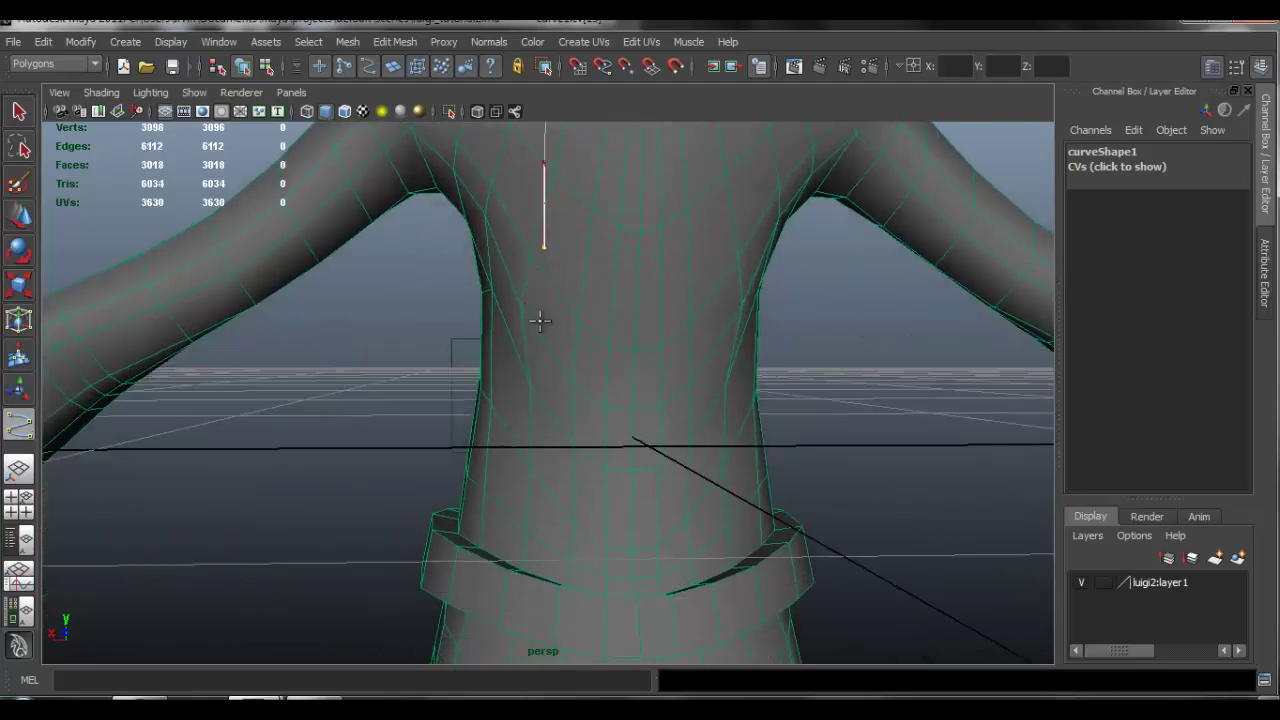
click(541, 328)
click(538, 402)
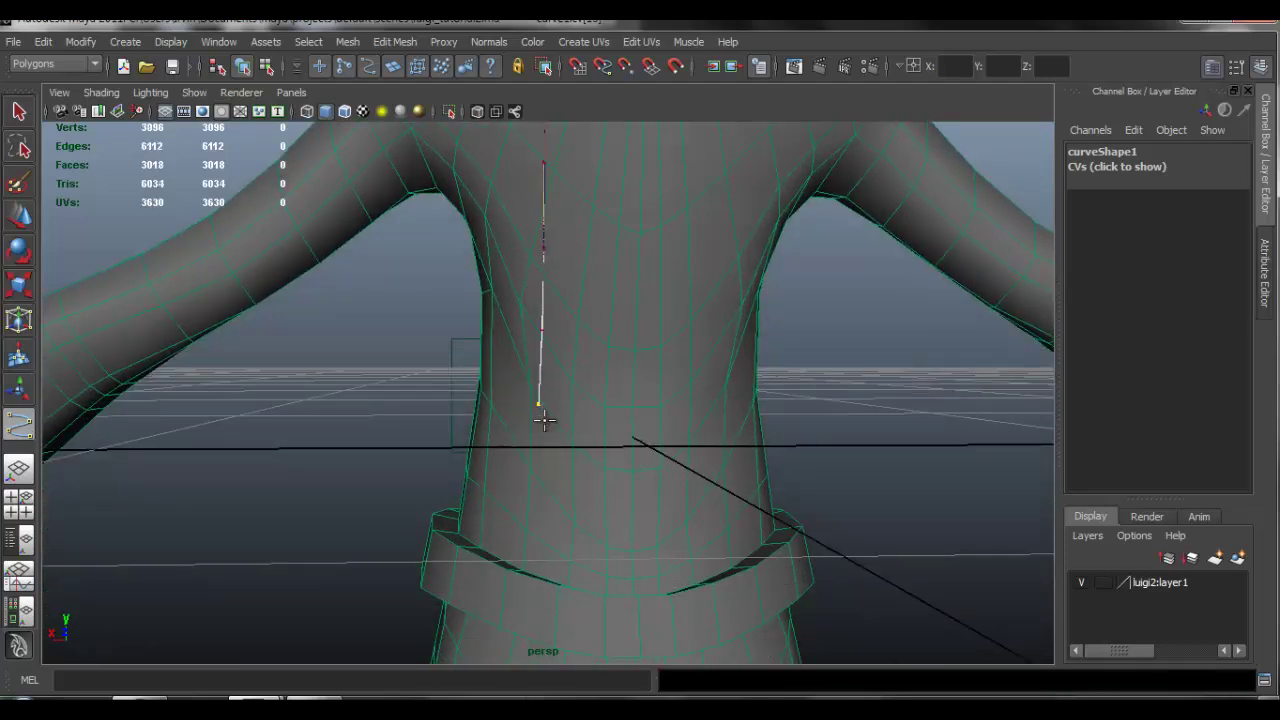
click(541, 505)
alt+middle_drag(541, 505, 541, 450)
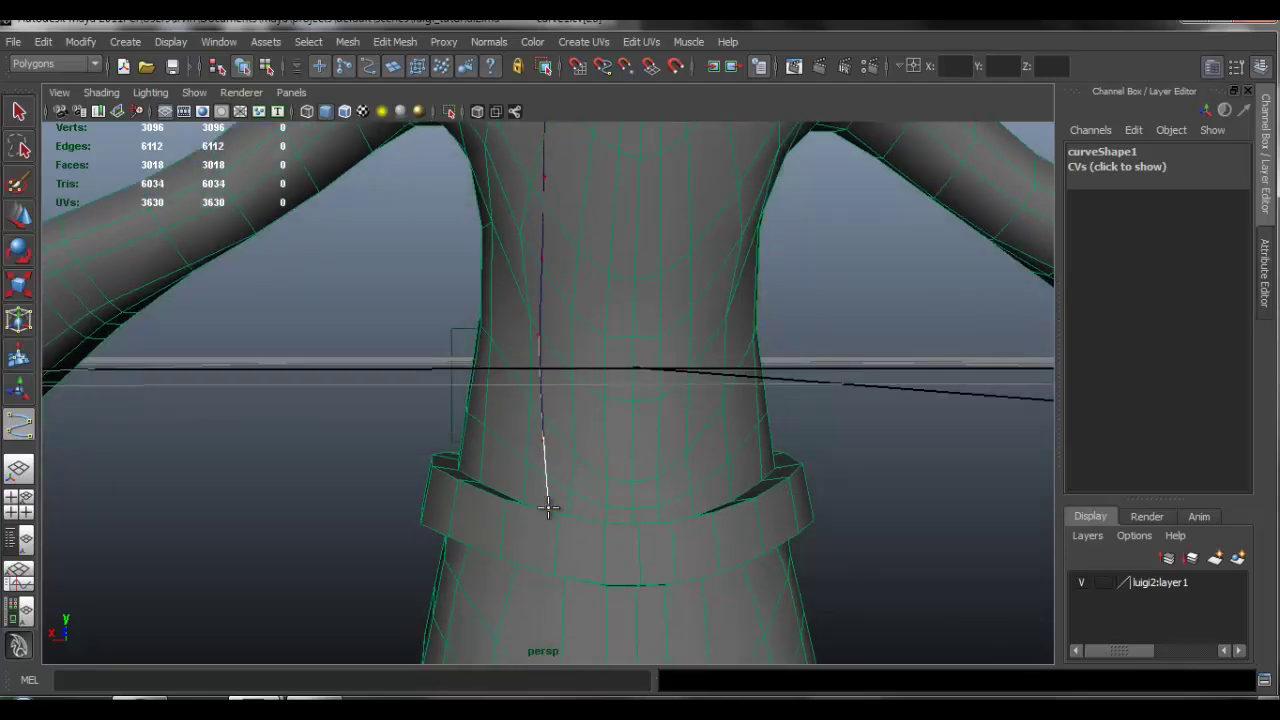
key(Return)
- Select the NURBS circle as the extrusion profile and add the curve on the body as its path
alt+drag(636, 275, 845, 388)
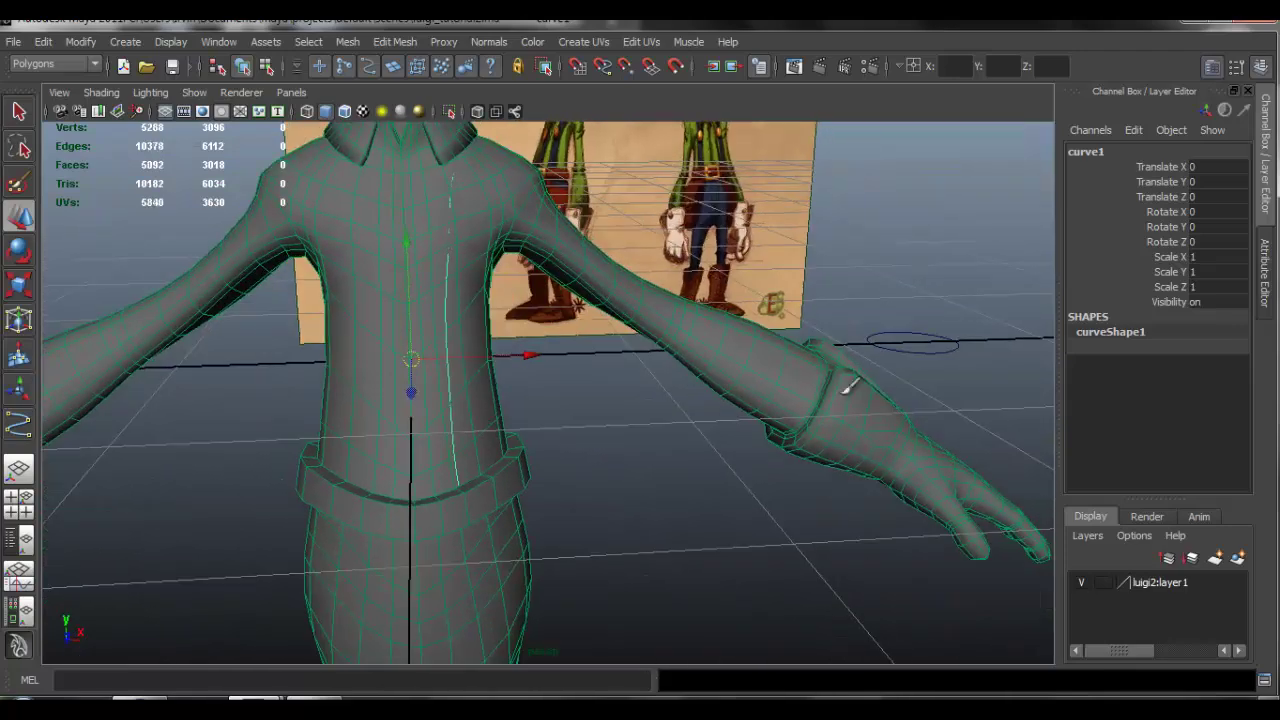
click(943, 354)
scroll(546, 446, up, 3)
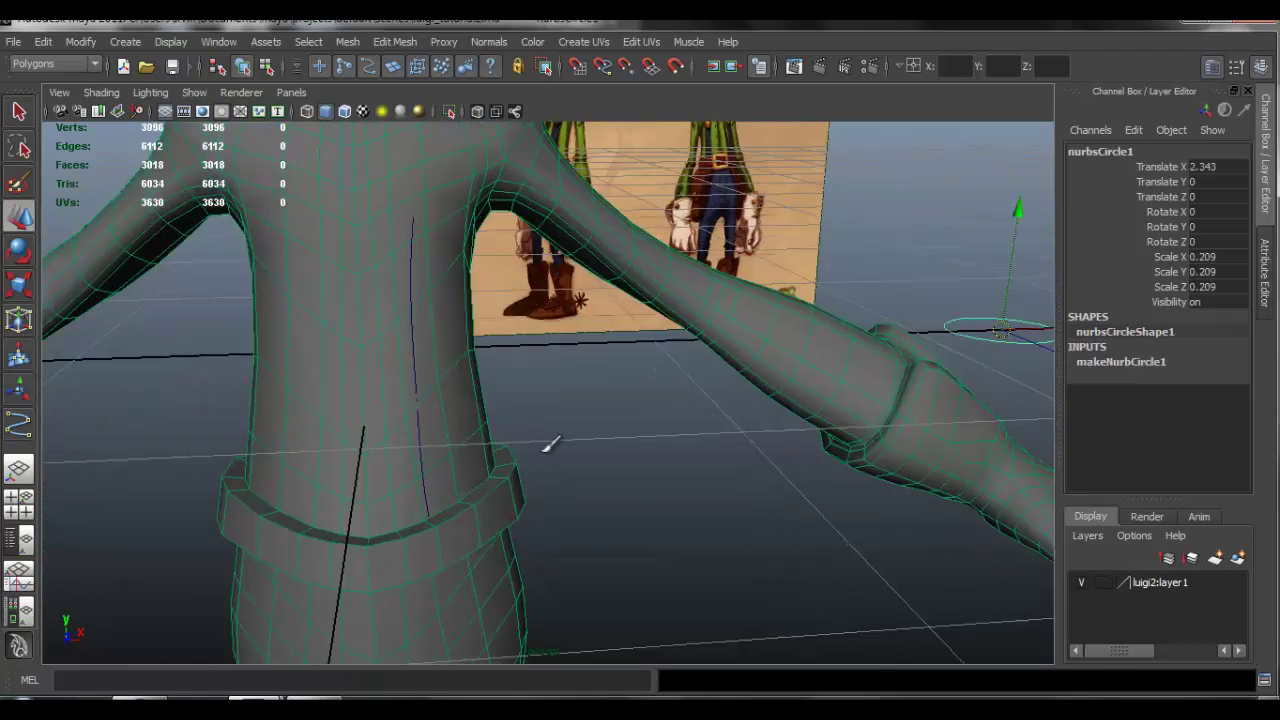
shift+click(416, 431)
alt+drag(480, 372, 540, 368)
scroll(480, 380, down, 3)
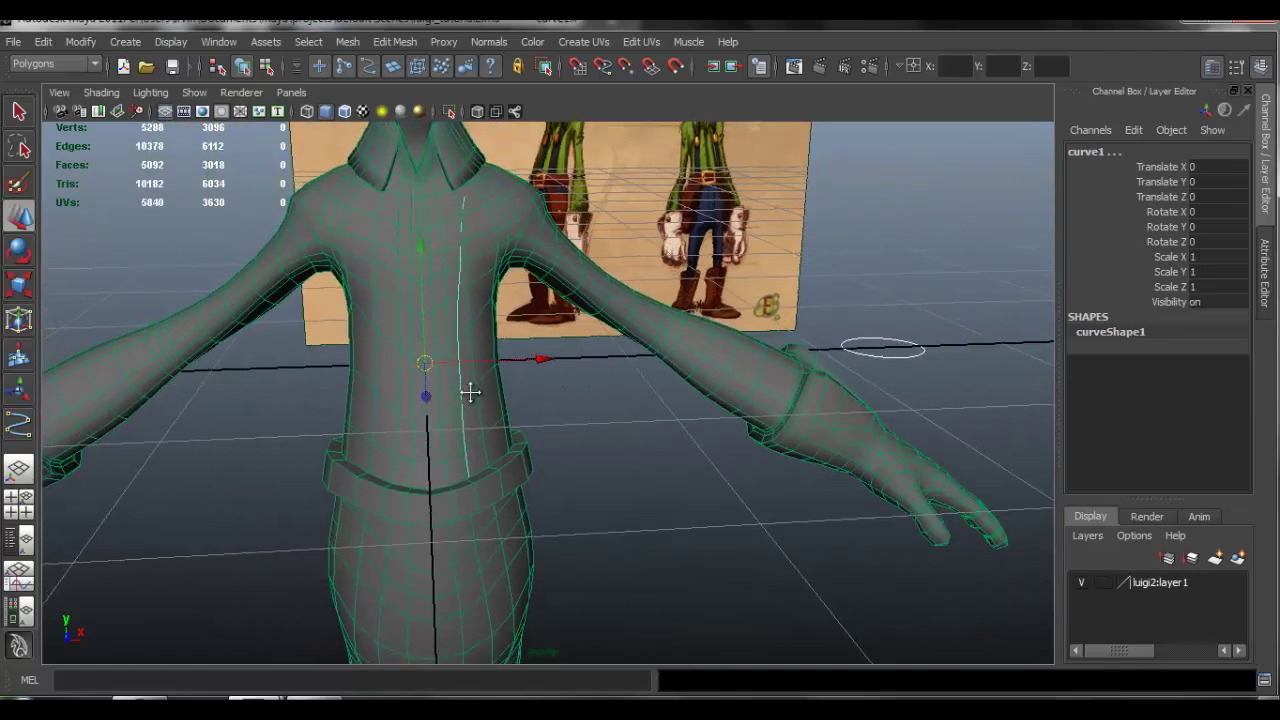
alt+middle_drag(471, 391, 476, 388)
- Switch to the Surfaces menu set, bring up the options for Extrude, and reset them to defaults
click(60, 64)
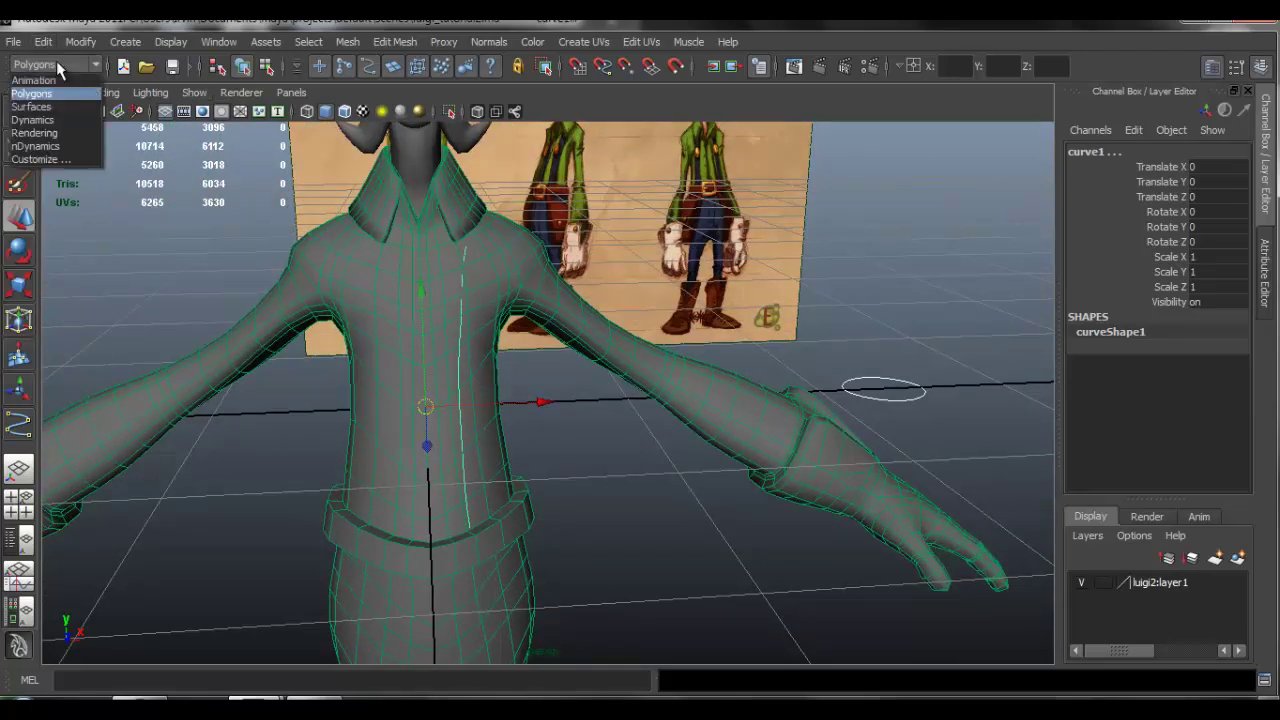
click(48, 107)
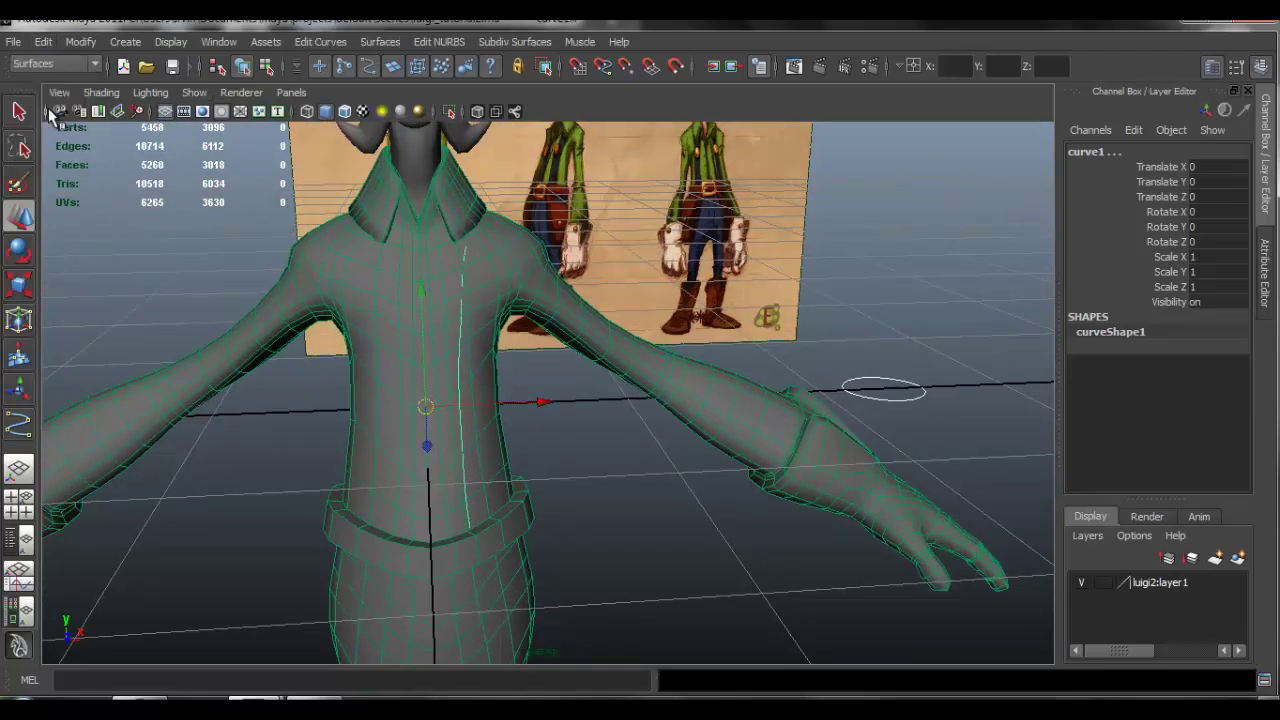
click(320, 42)
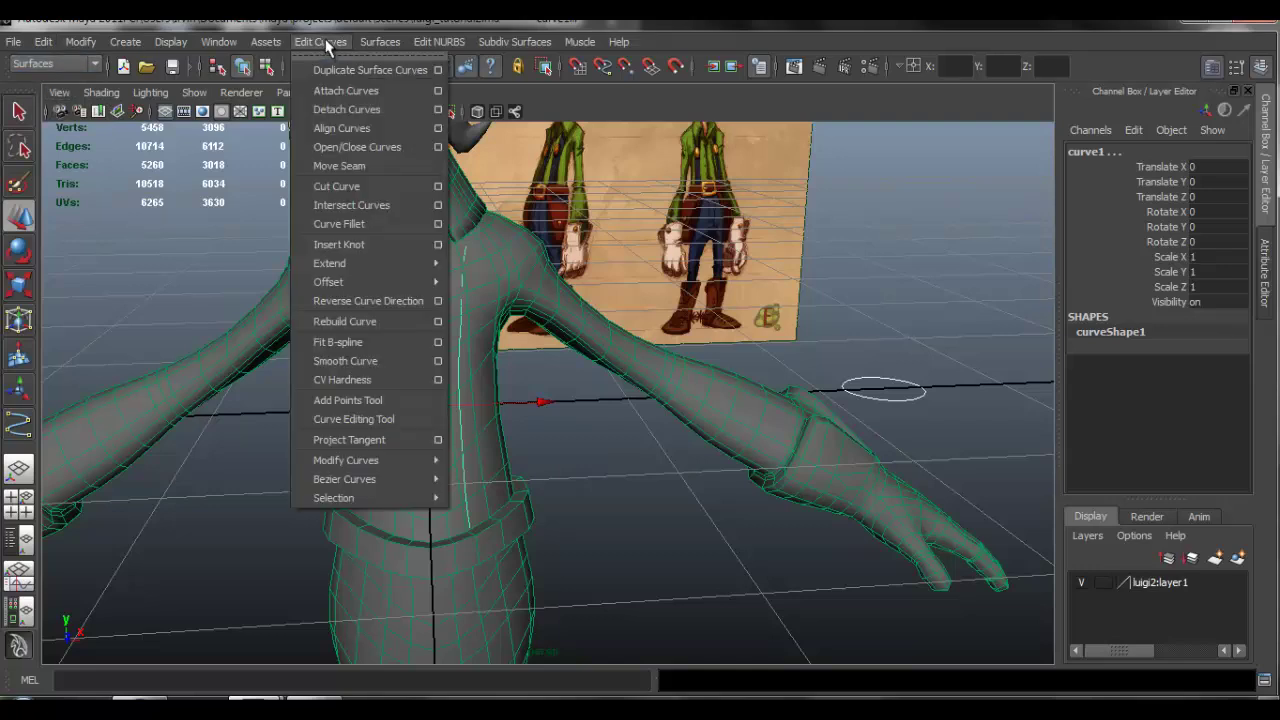
mouse_move(378, 42)
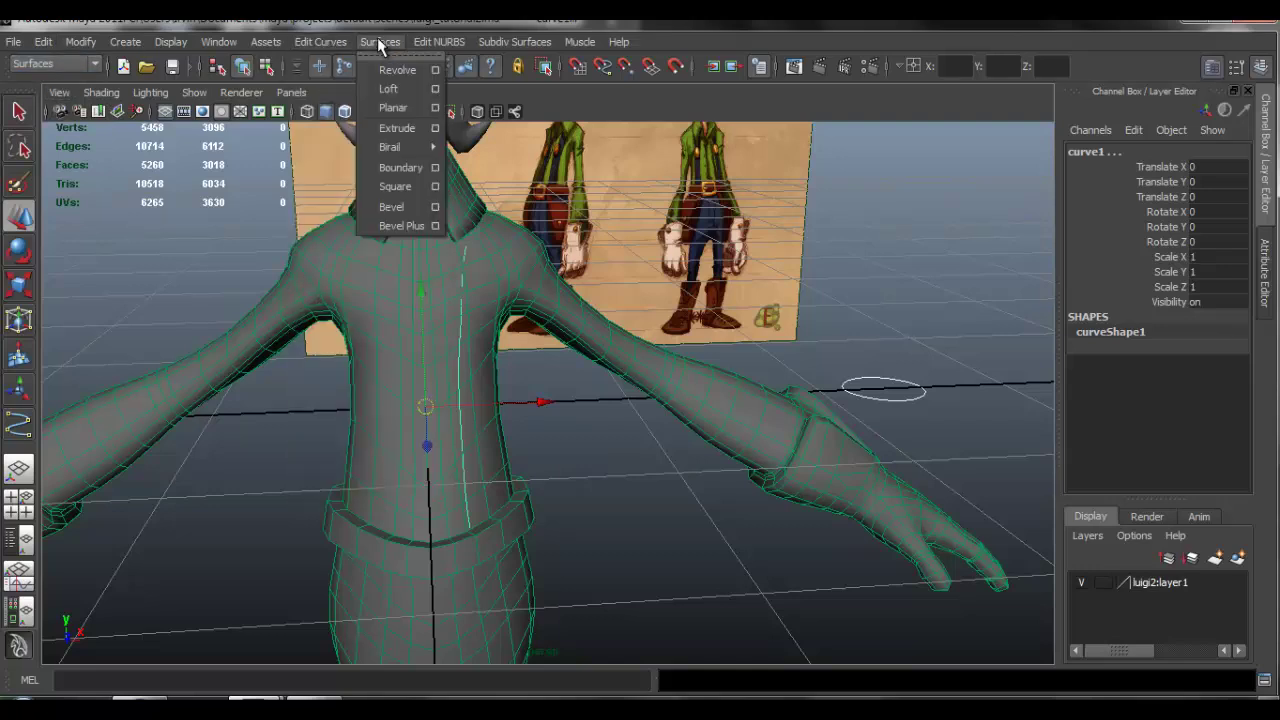
click(435, 130)
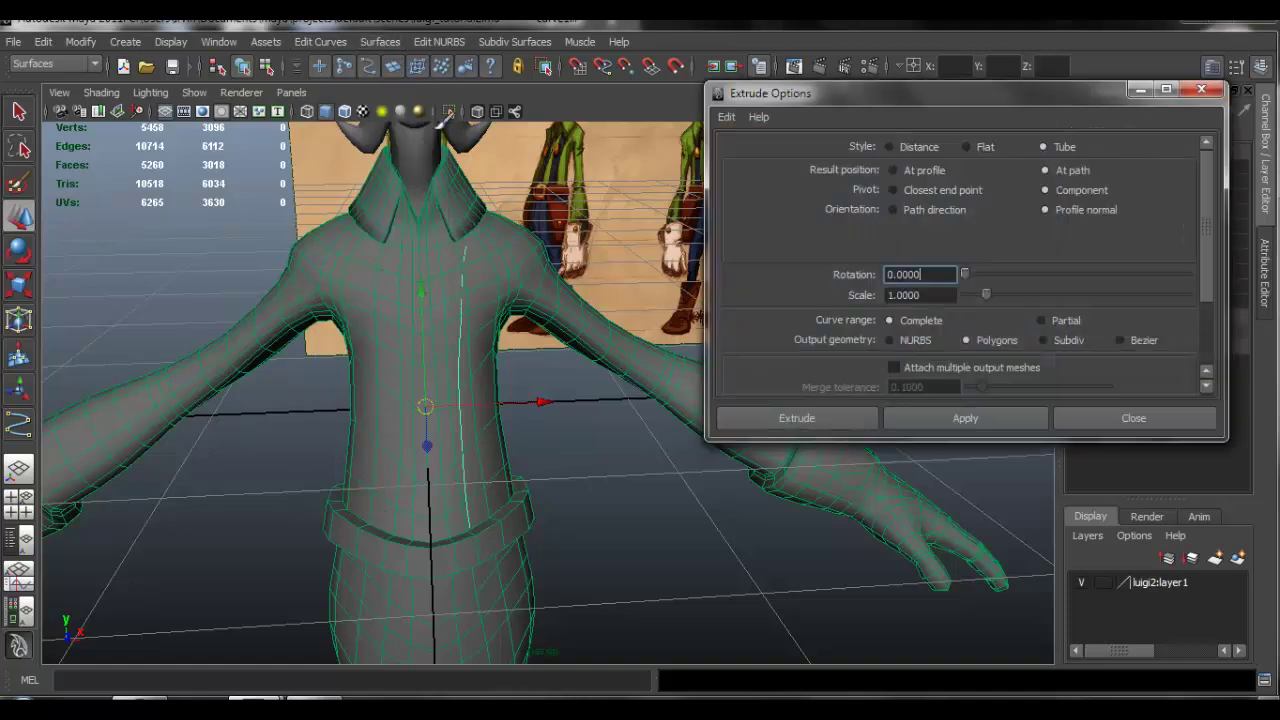
drag(904, 94, 614, 95)
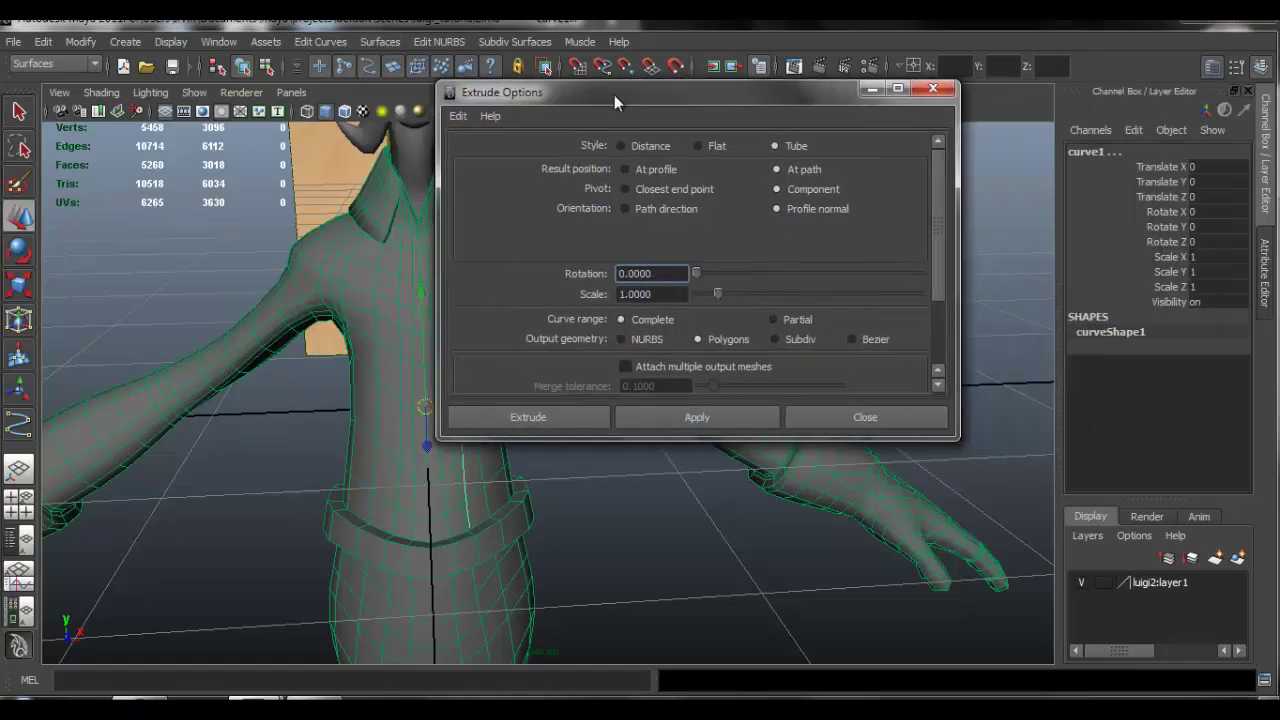
click(457, 116)
click(485, 151)
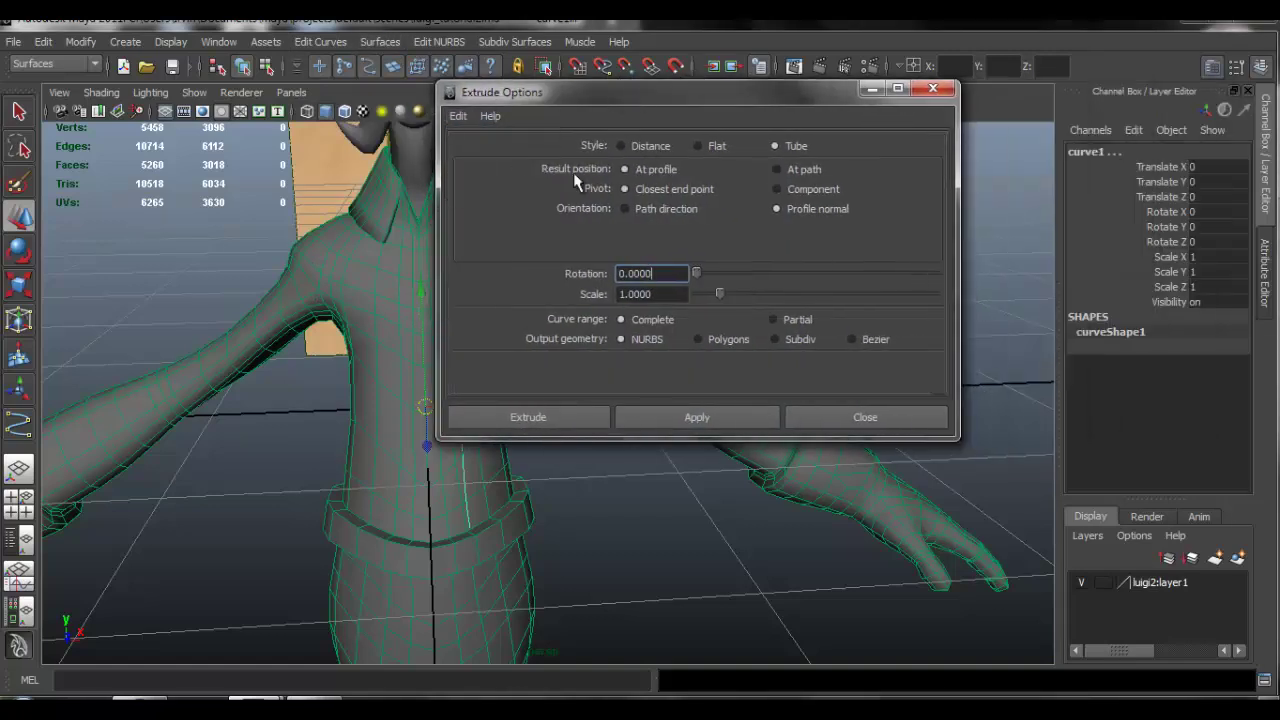
- Extrude the circle along the curve as a polygon tube, with result at path, component pivot, profile normal orientation, and quads
drag(957, 440, 1000, 585)
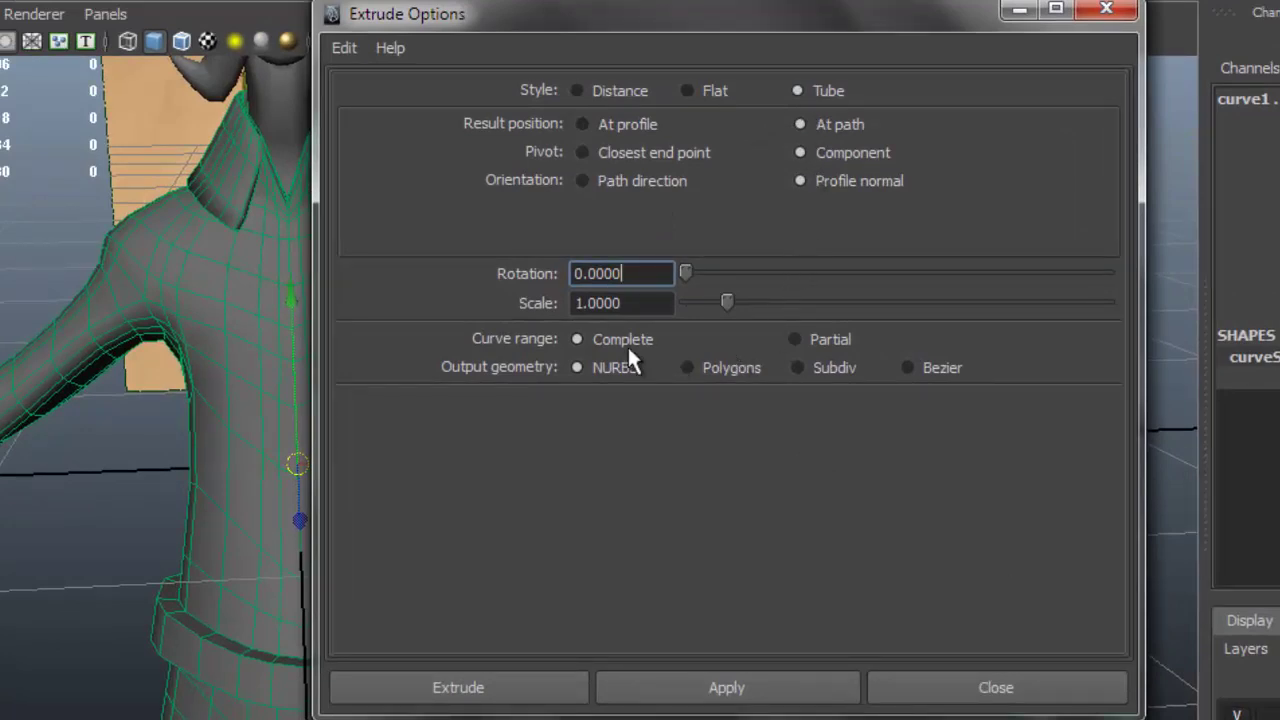
click(687, 367)
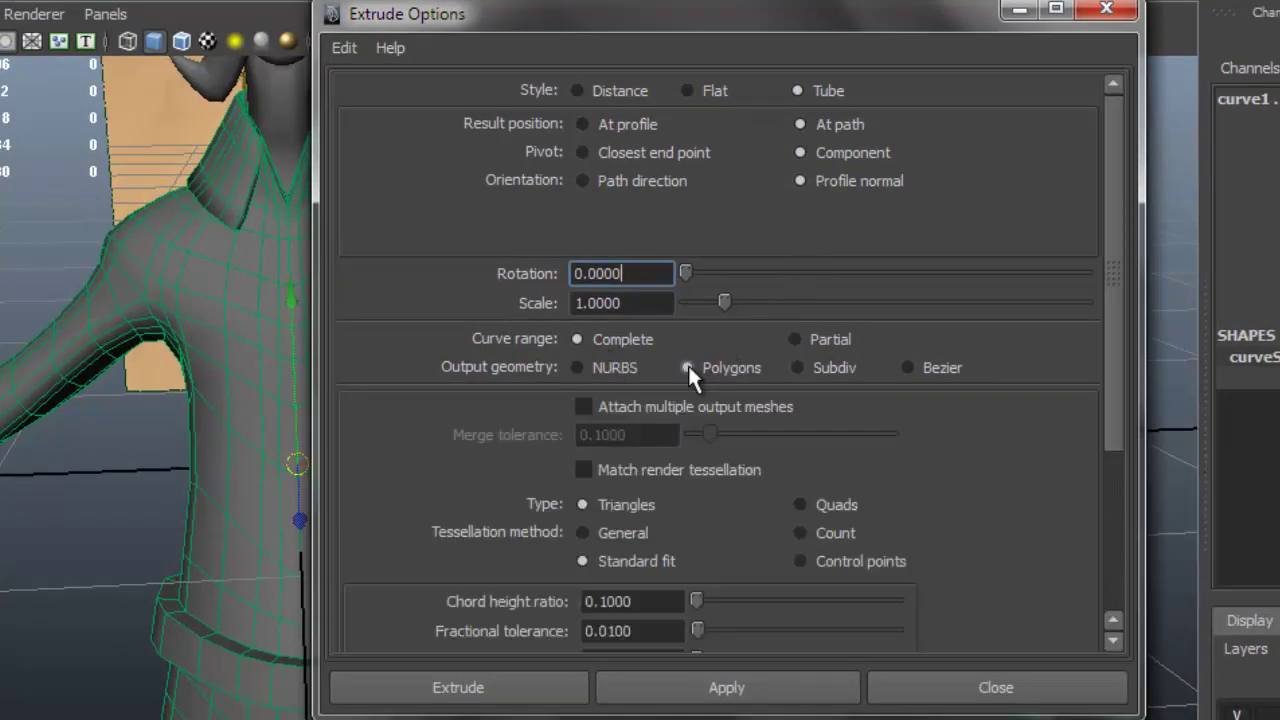
scroll(861, 426, down, 2)
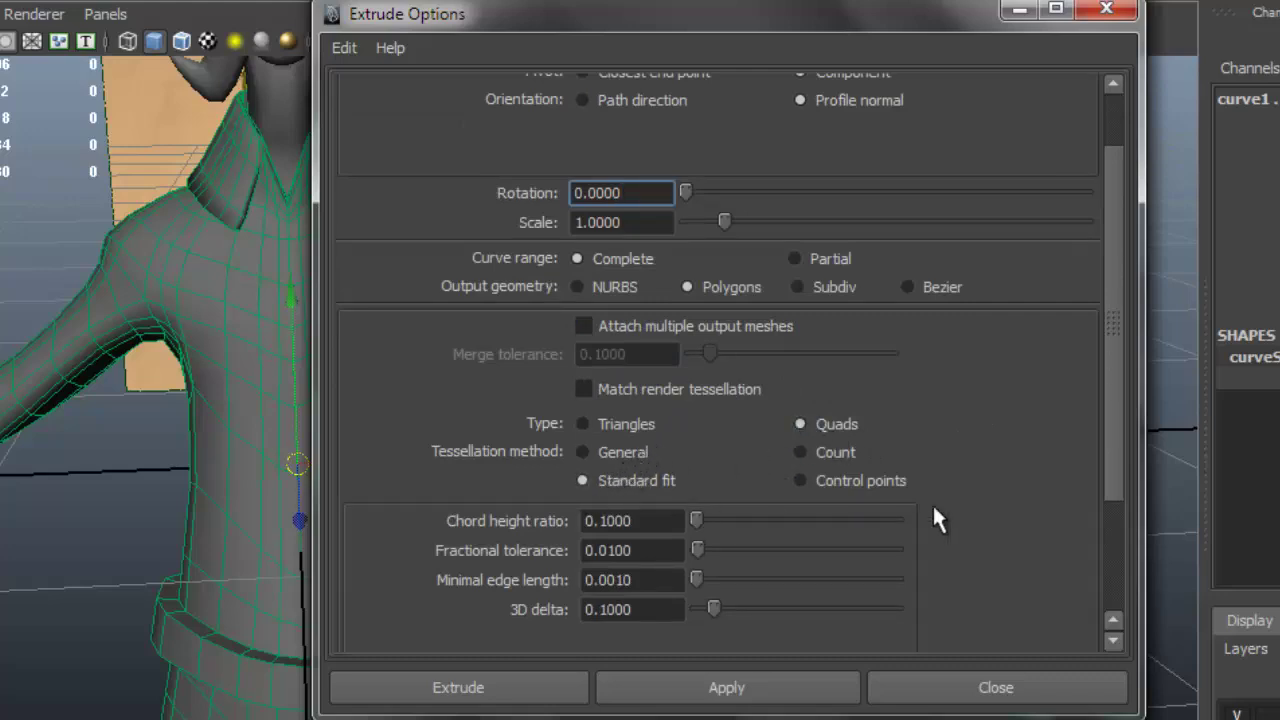
click(504, 680)
- Set the Format of the extruded strap's nurbsTessellate1 input to General
scroll(417, 423, up, 3)
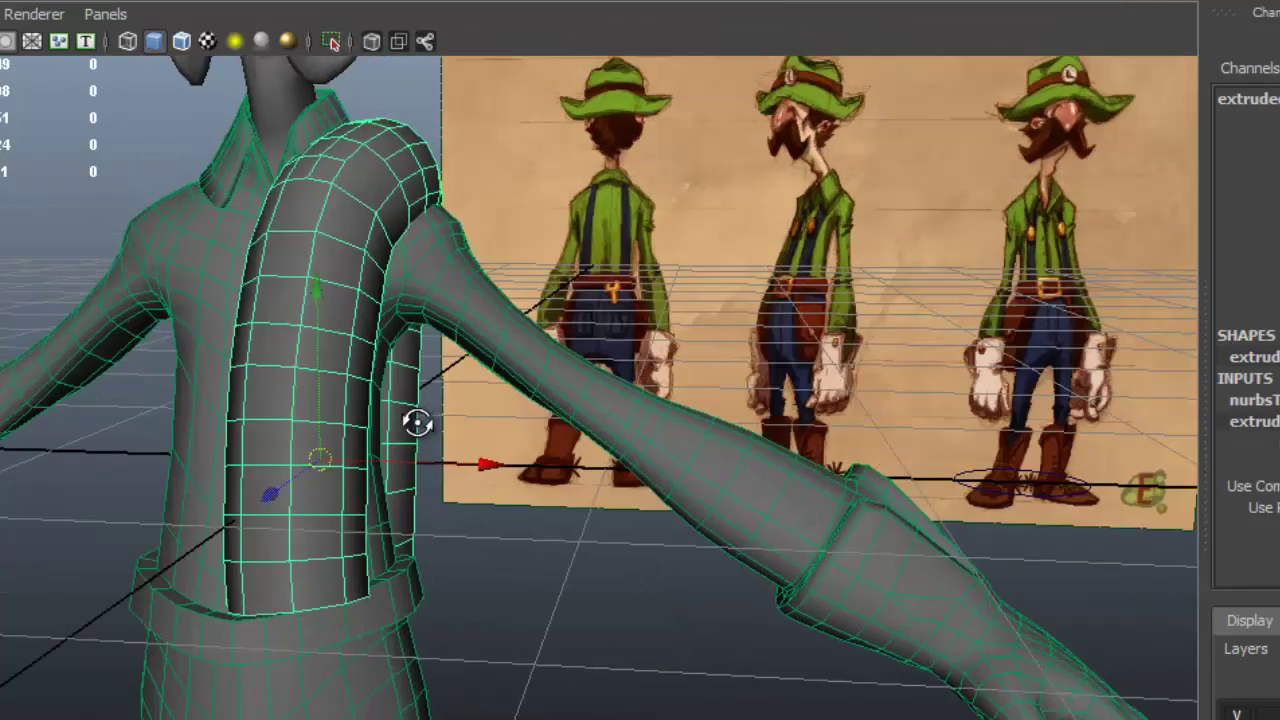
alt+drag(417, 423, 443, 417)
alt+right_drag(443, 417, 417, 457)
alt+drag(417, 457, 607, 459)
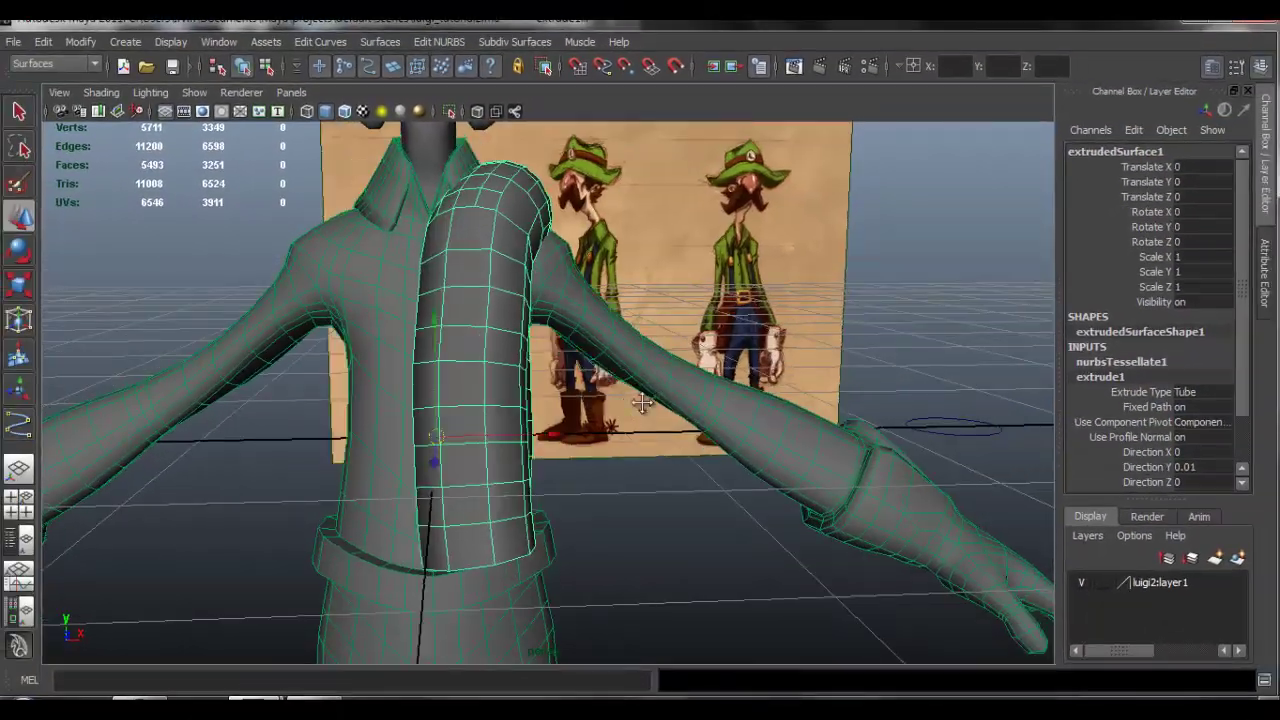
alt+middle_drag(642, 403, 614, 389)
alt+drag(640, 401, 679, 391)
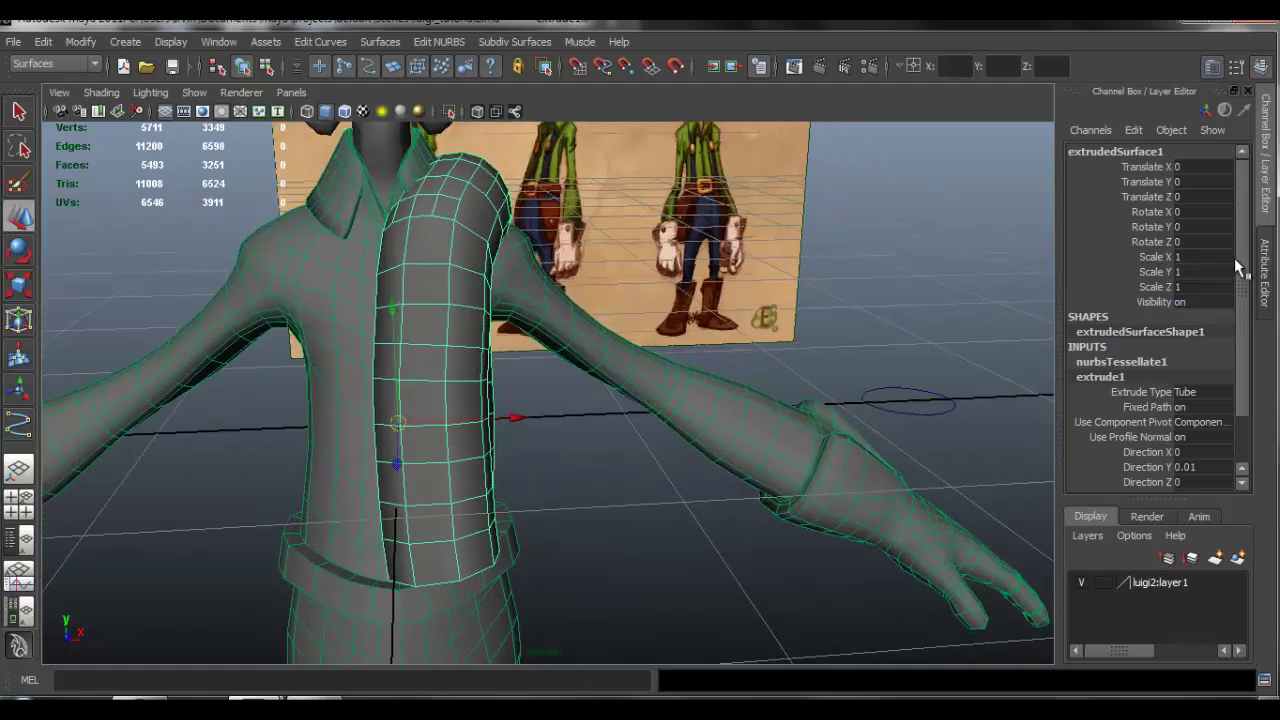
drag(1238, 263, 1243, 372)
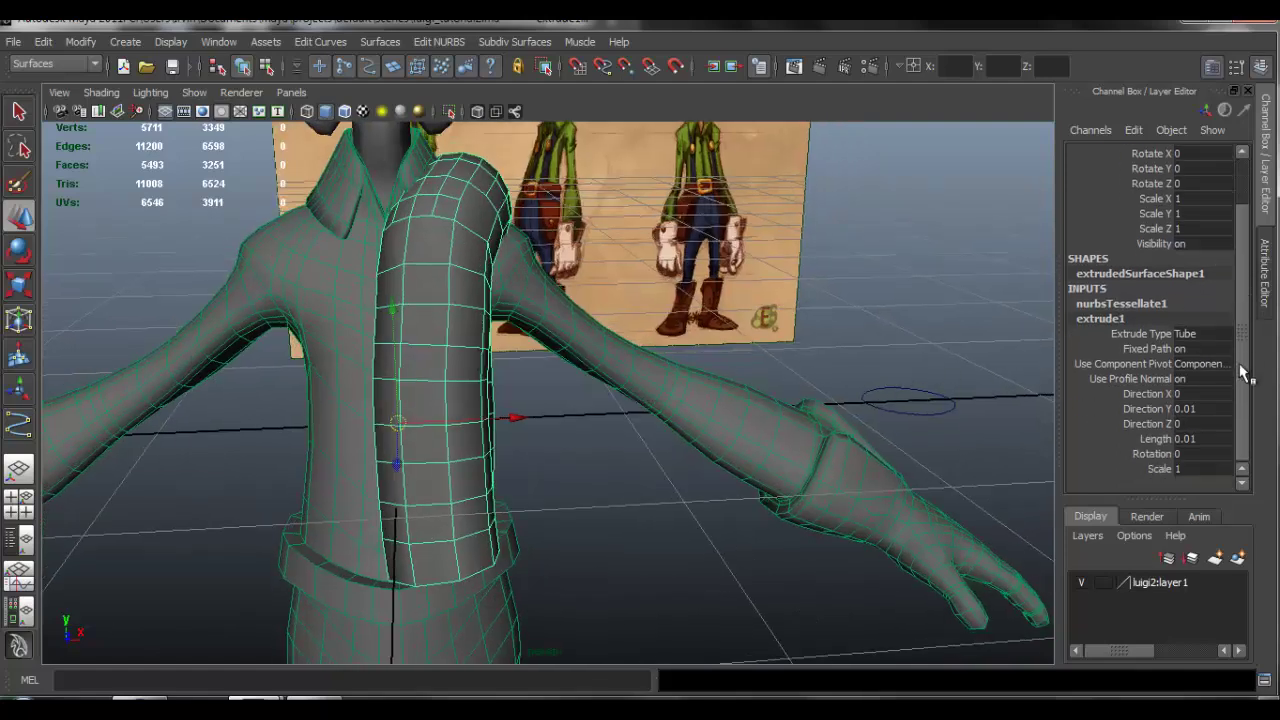
click(1125, 306)
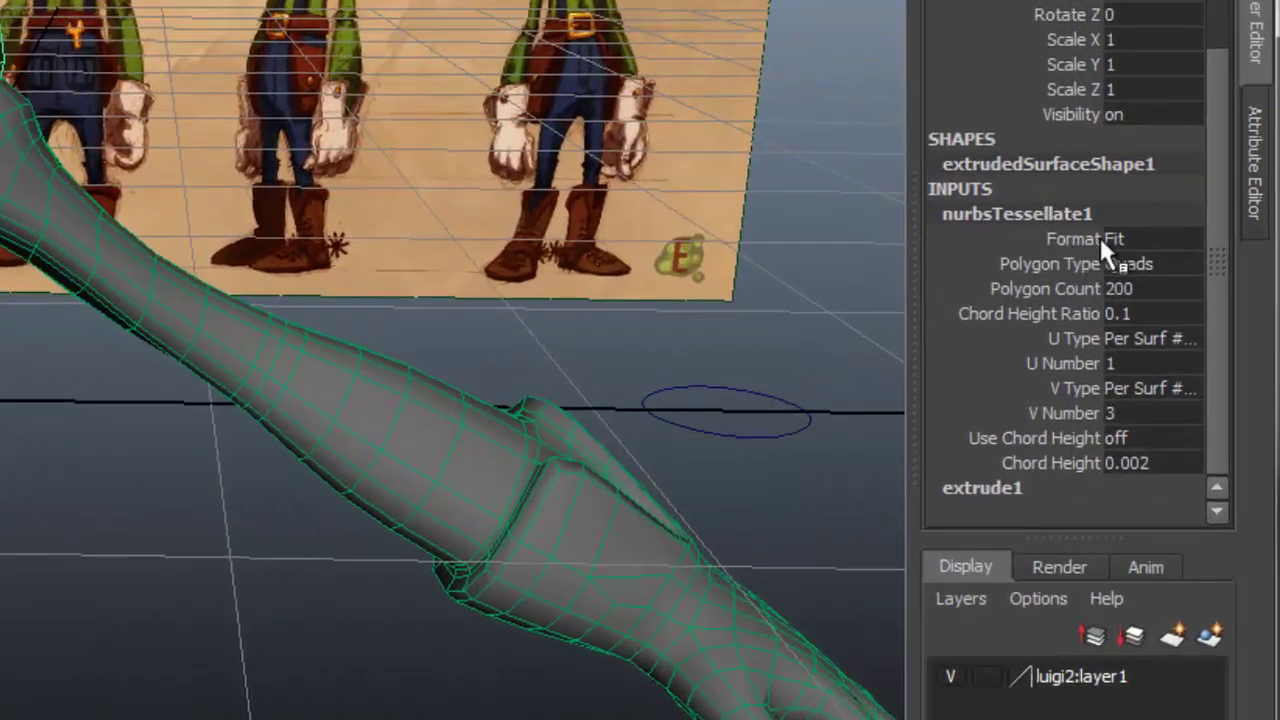
click(1180, 316)
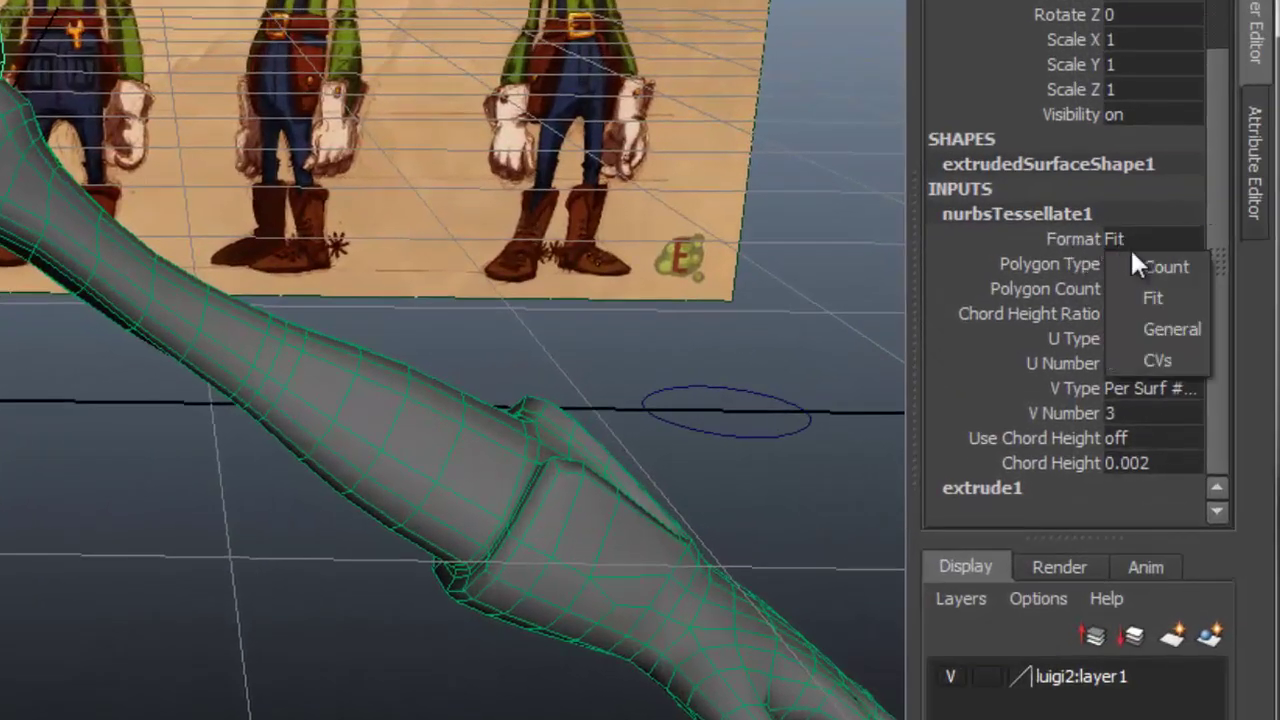
click(1190, 333)
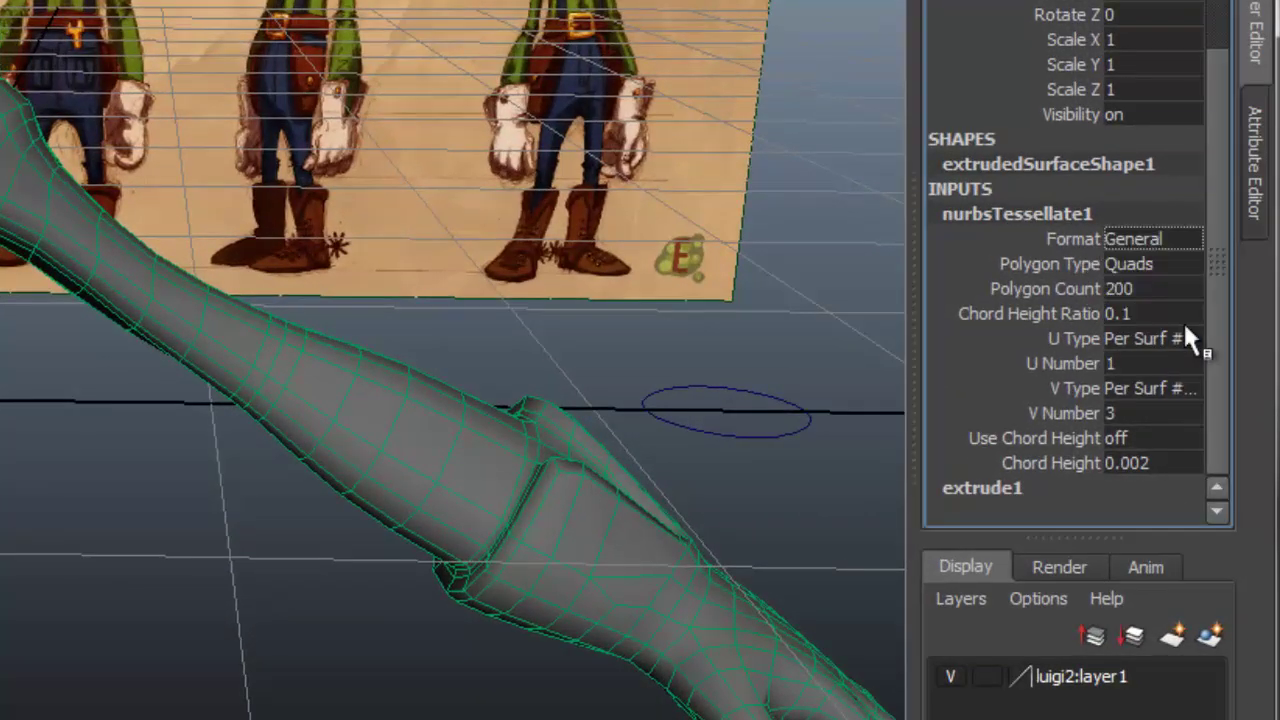
- Set the strap's tessellation to U Number 4 and V Number 18
click(1088, 413)
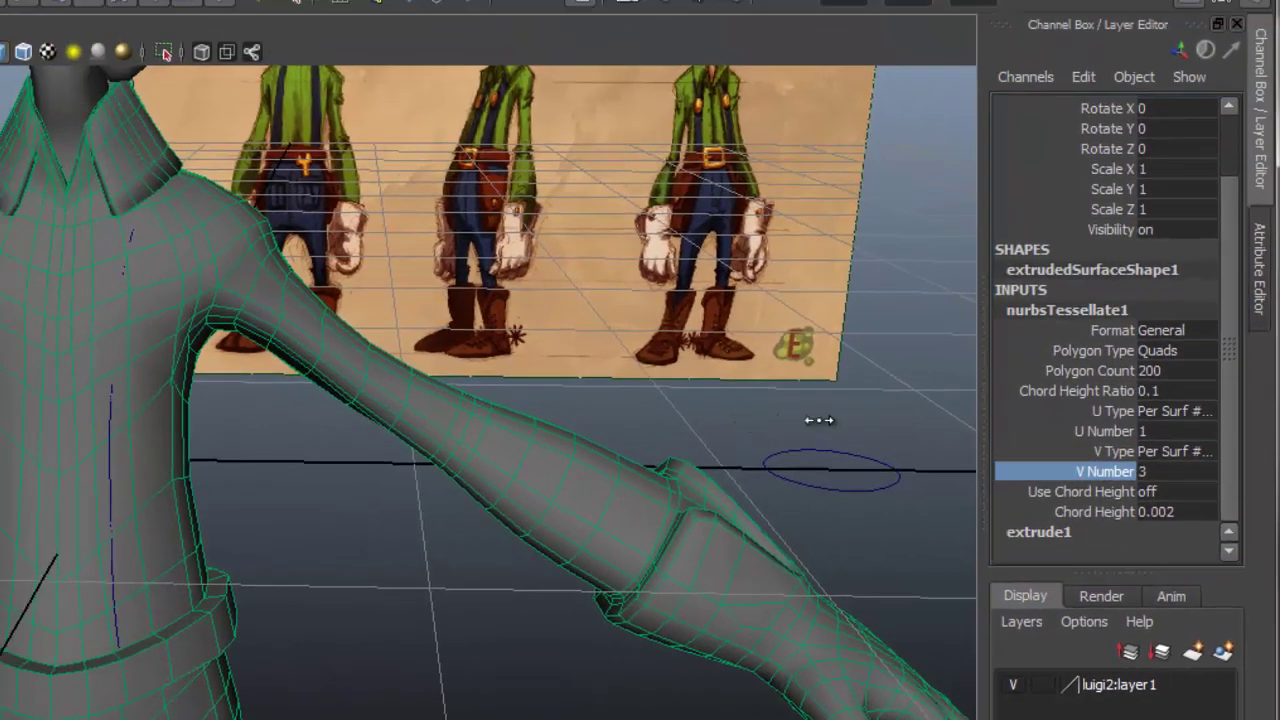
click(1036, 428)
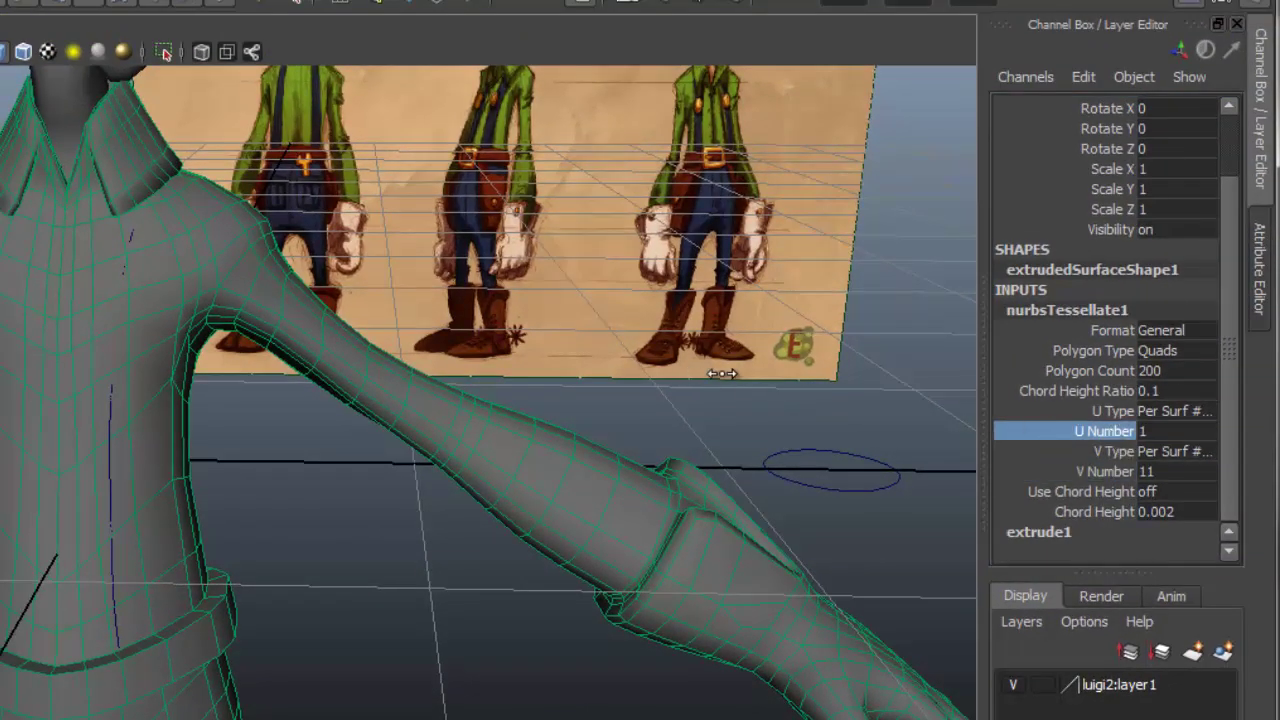
middle_drag(712, 375, 737, 369)
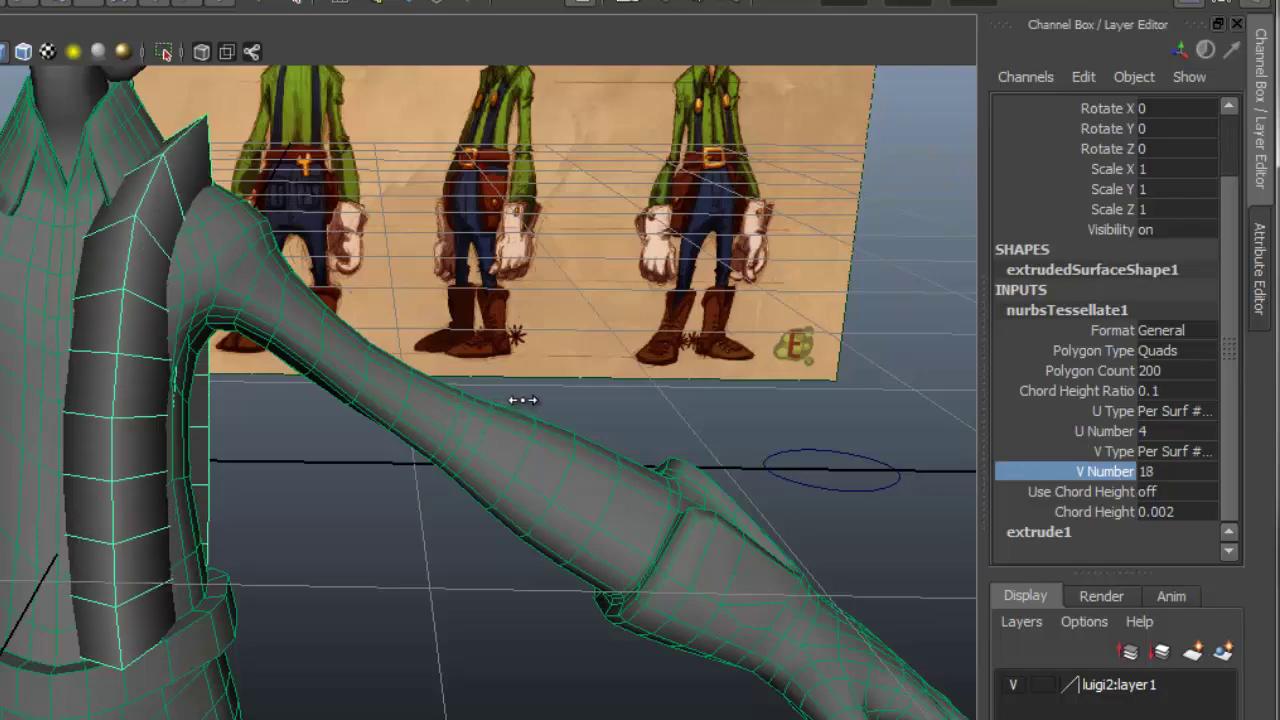
- Rotate the NURBS profile circle to about -38 degrees in Y to turn the strap's flat side outward
alt+drag(524, 400, 571, 421)
click(834, 456)
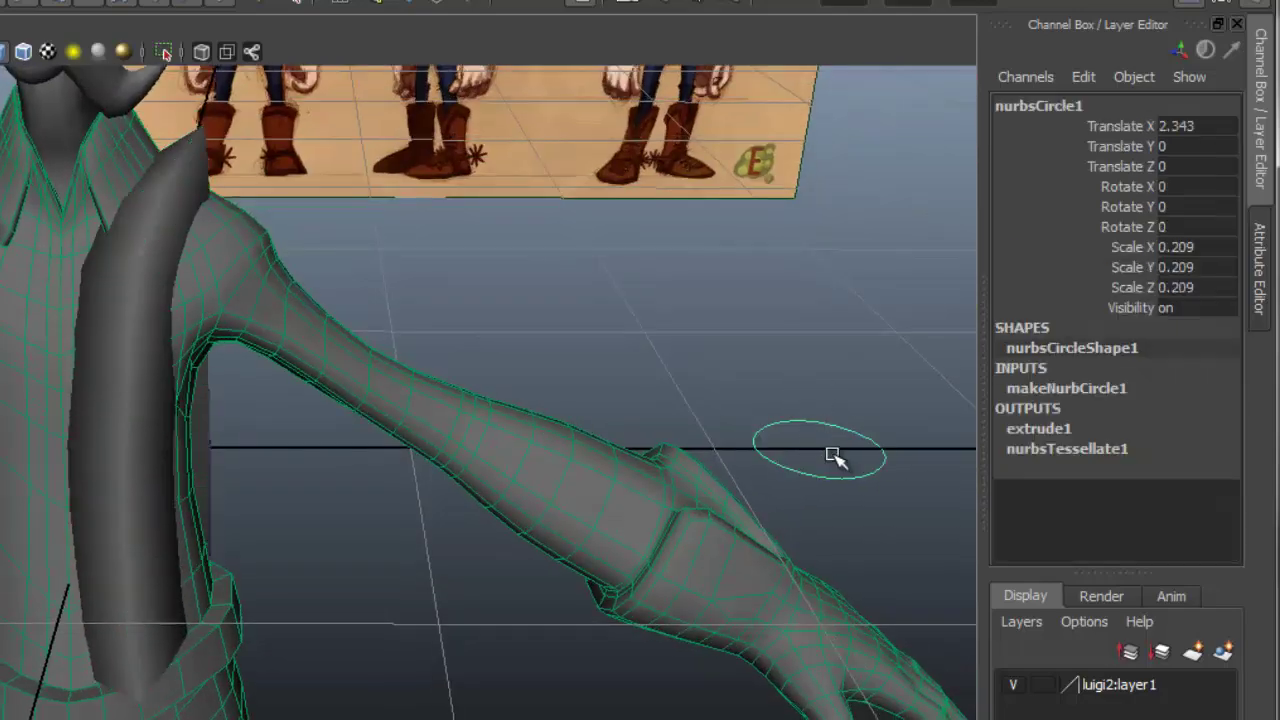
alt+middle_drag(834, 452, 760, 456)
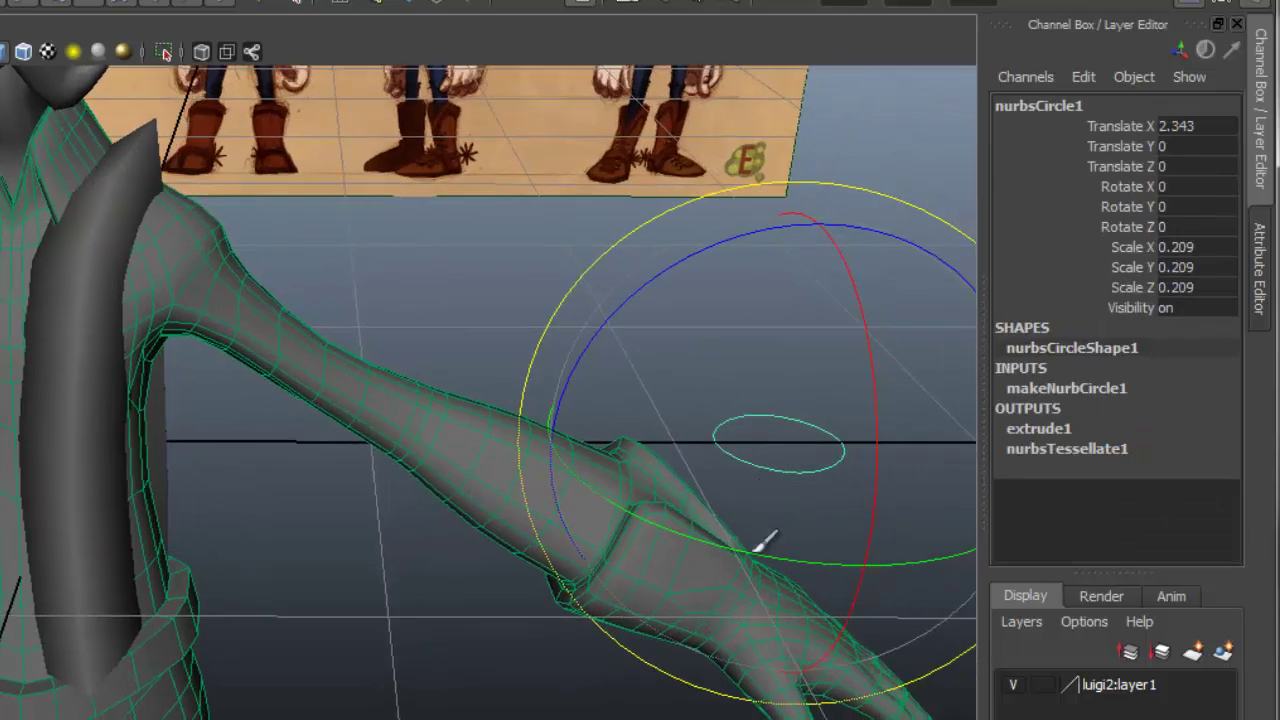
drag(783, 540, 625, 475)
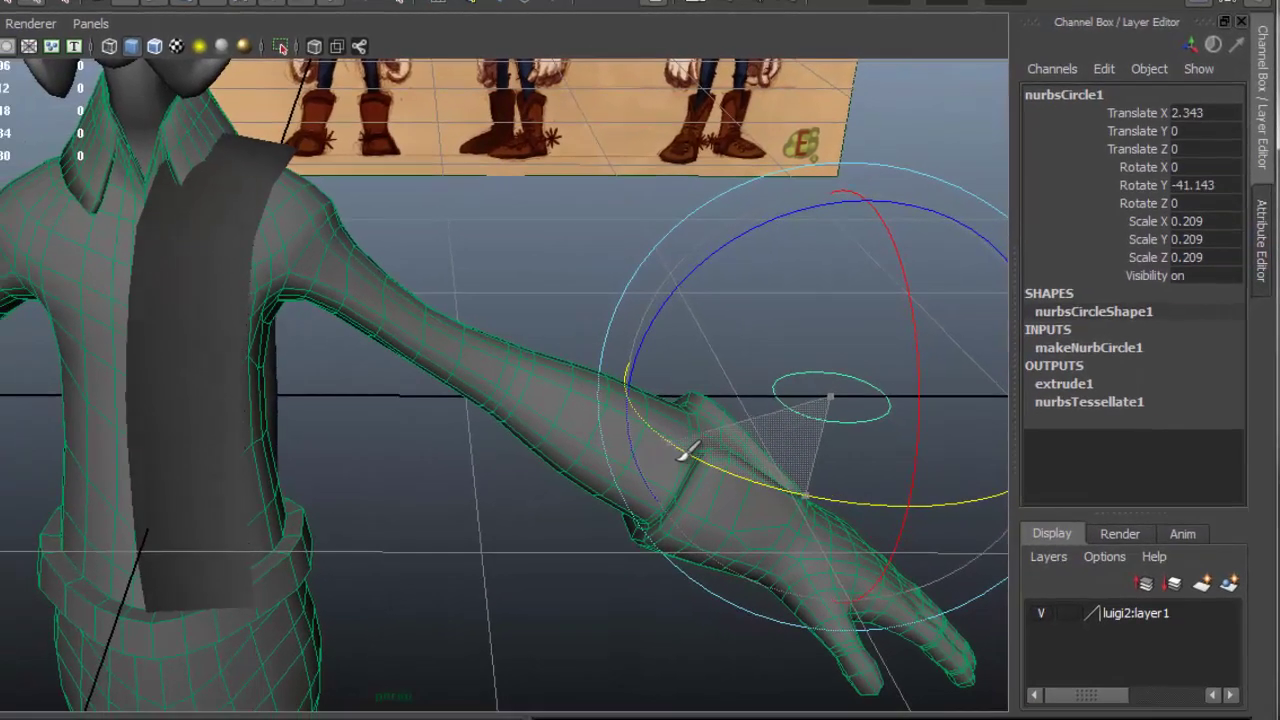
- Scale the profile circle uniformly to 0.078 and rotate it to about -64 degrees in Y, fitting the strap to the torso
alt+middle_drag(757, 398, 721, 387)
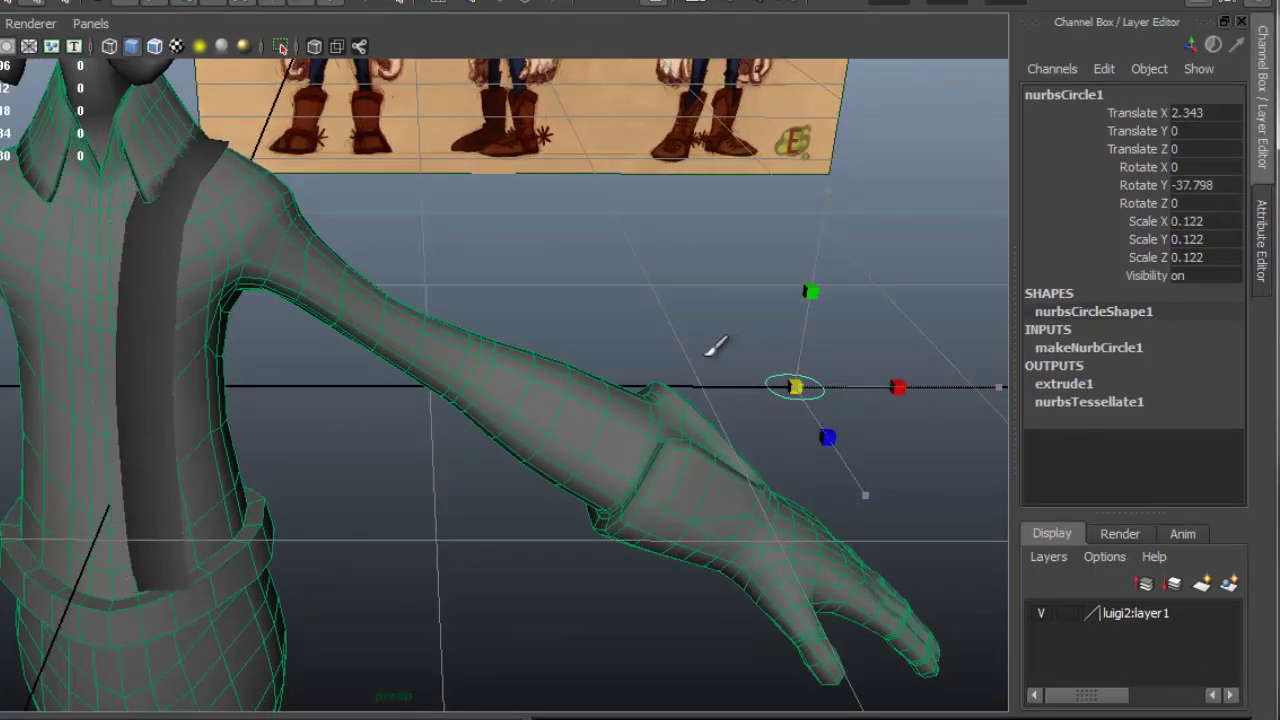
alt+drag(840, 373, 763, 420)
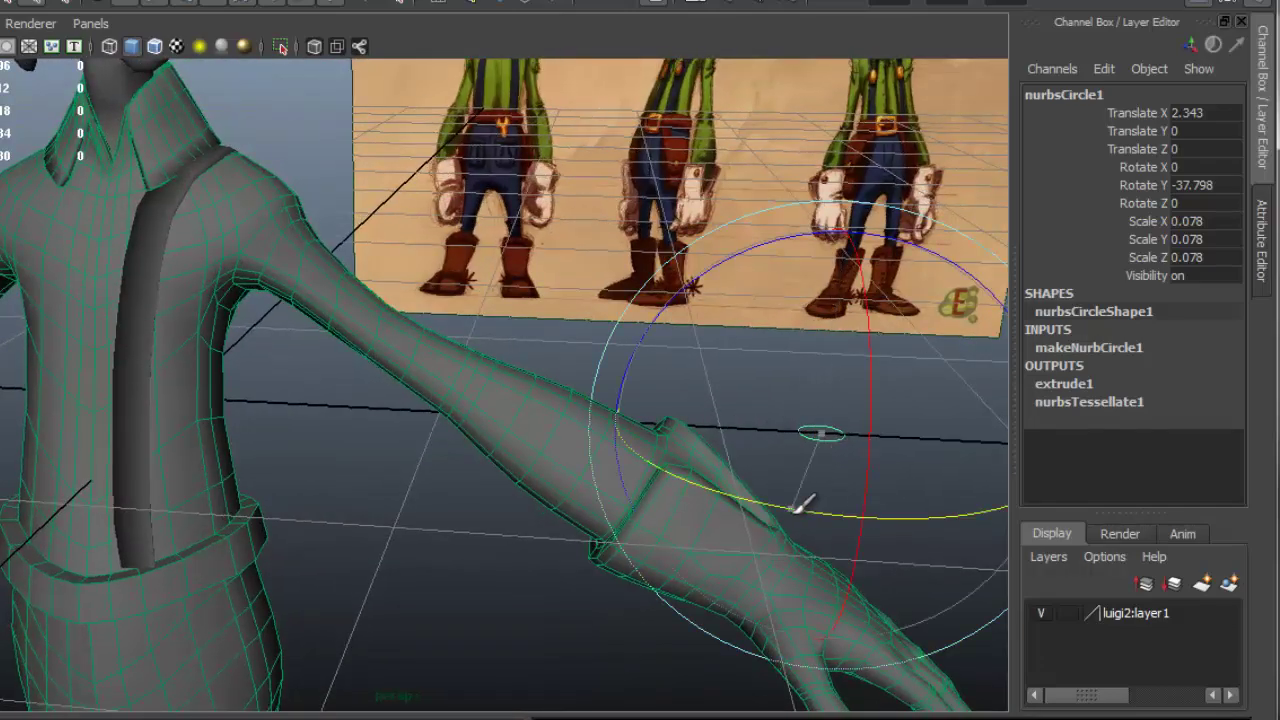
drag(796, 511, 762, 502)
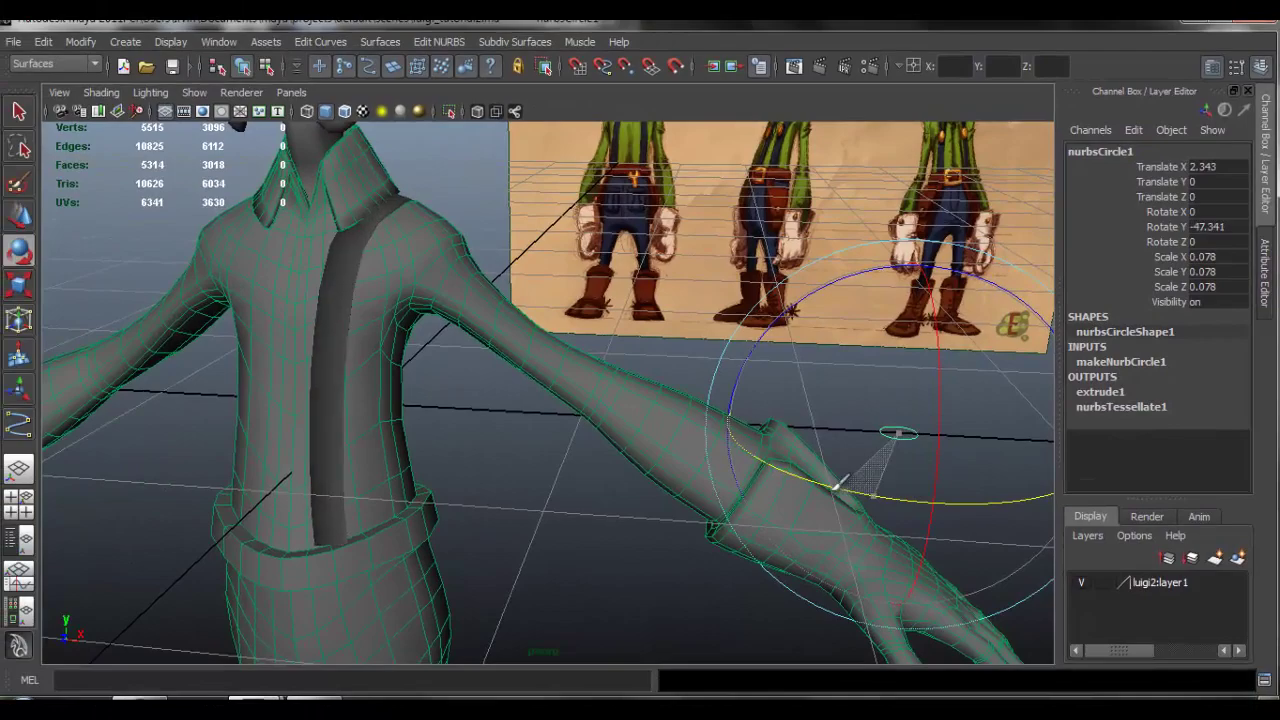
alt+drag(839, 453, 449, 424)
alt+drag(556, 431, 800, 428)
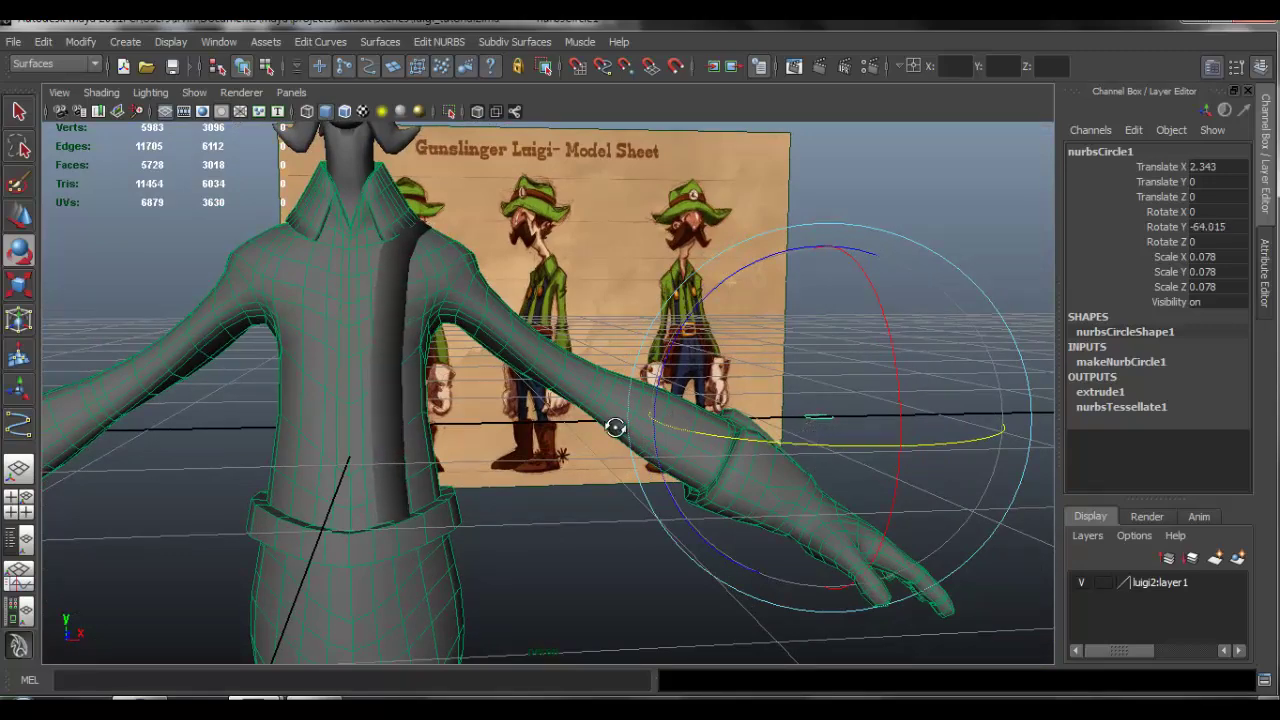
- Isolate the extruded strap and set its tessellation U Number to 5, checking the result against the body
alt+drag(615, 427, 457, 386)
alt+right_drag(457, 386, 480, 400)
click(476, 403)
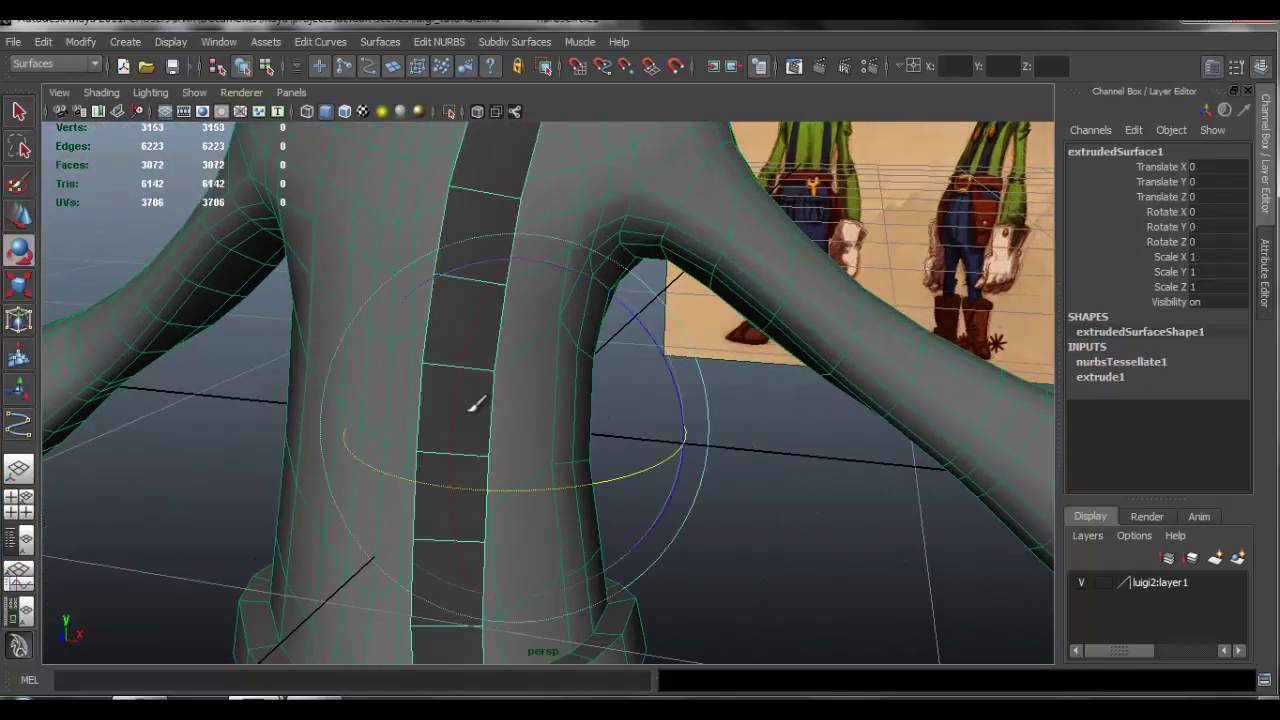
alt+drag(476, 403, 615, 268)
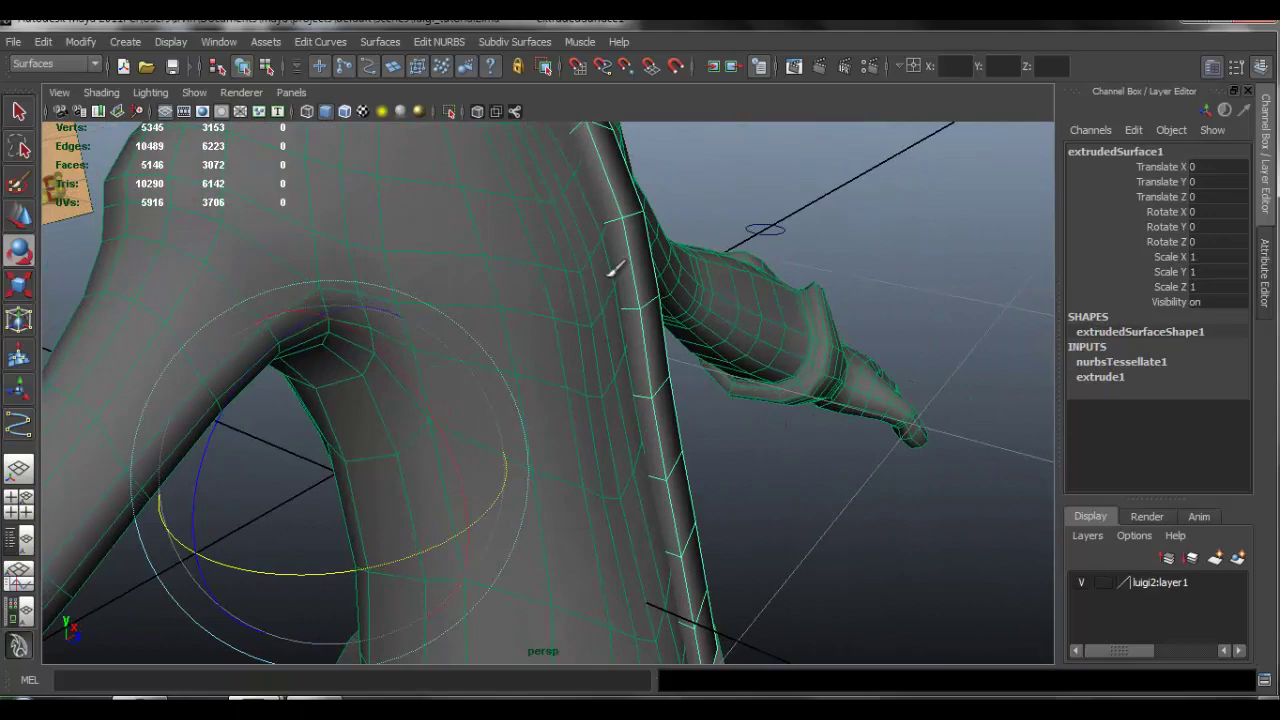
click(449, 111)
alt+drag(677, 297, 462, 280)
click(1100, 377)
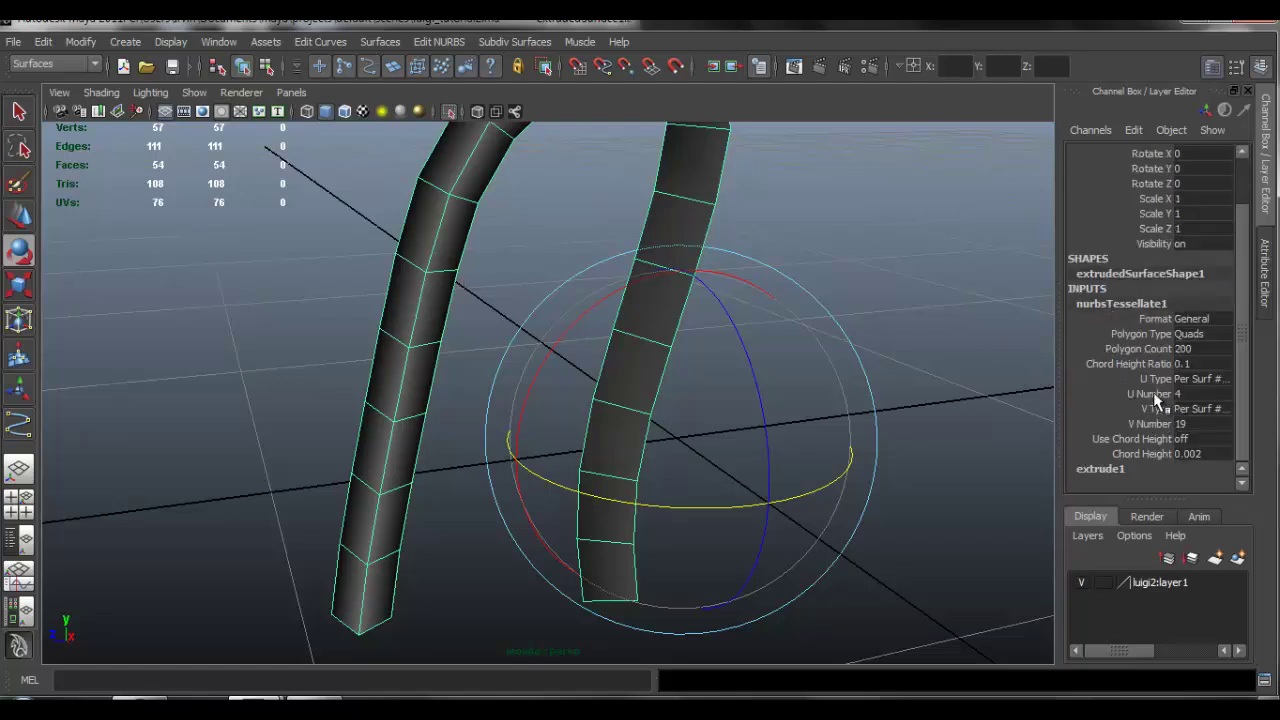
middle_drag(818, 358, 825, 357)
alt+drag(722, 364, 872, 392)
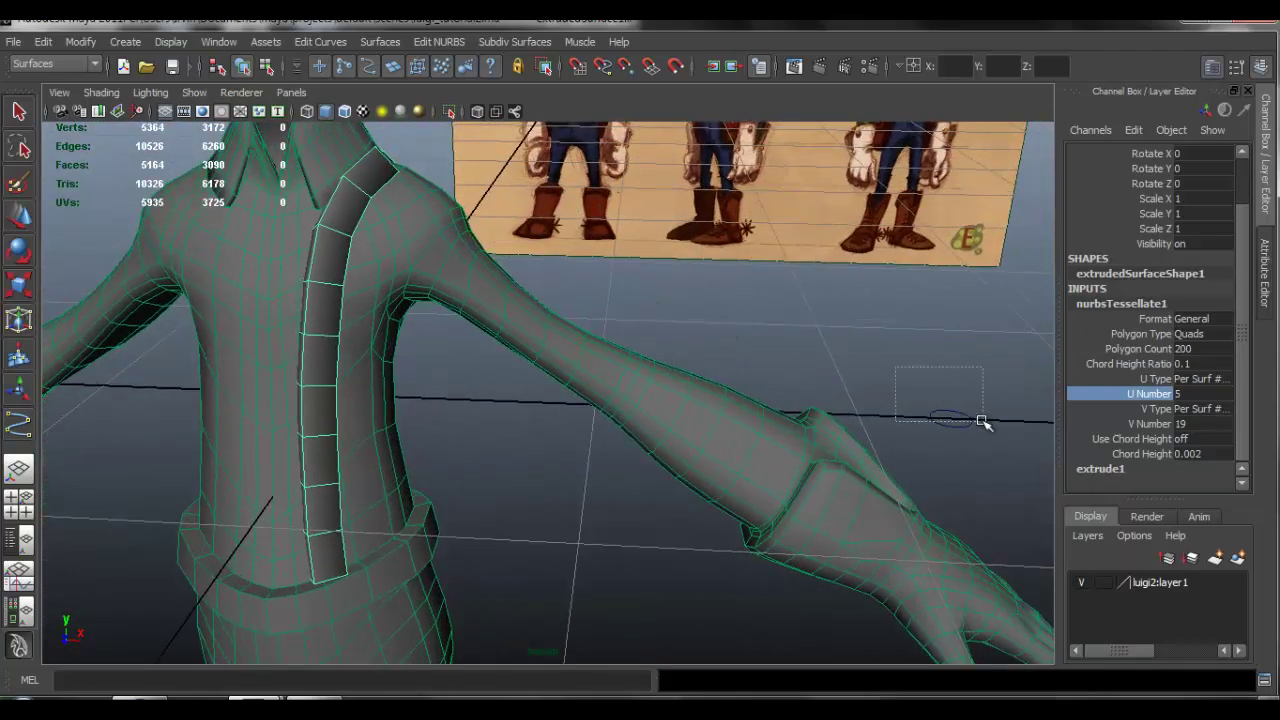
- Rotate the NURBS profile circle to about -46 degrees in Y to set the strap flatter against the torso
drag(983, 421, 977, 421)
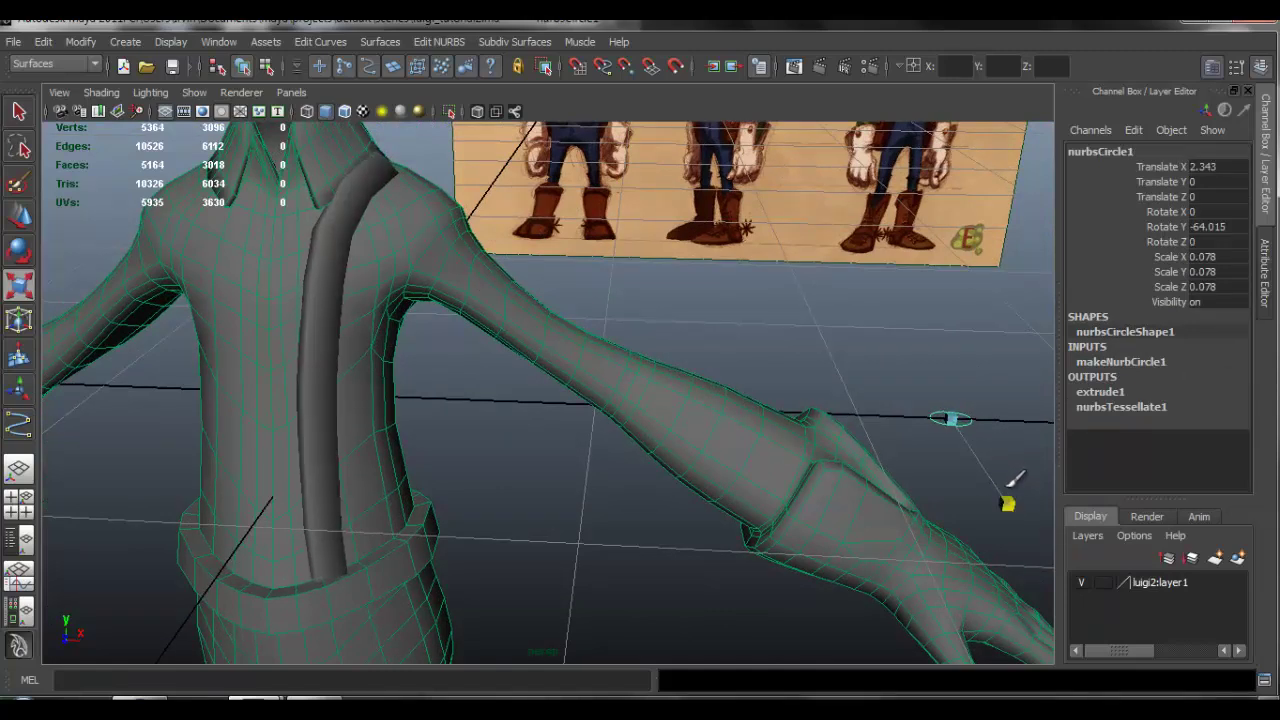
alt+drag(985, 405, 950, 393)
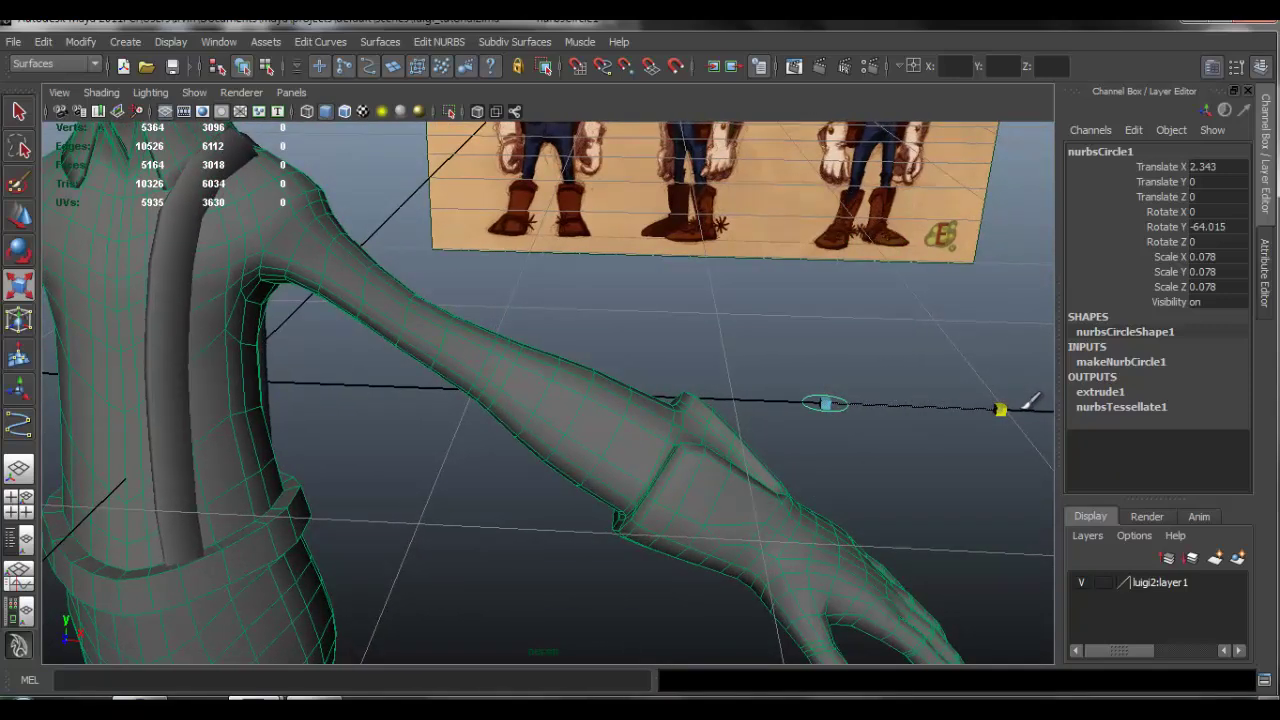
alt+drag(1030, 400, 858, 408)
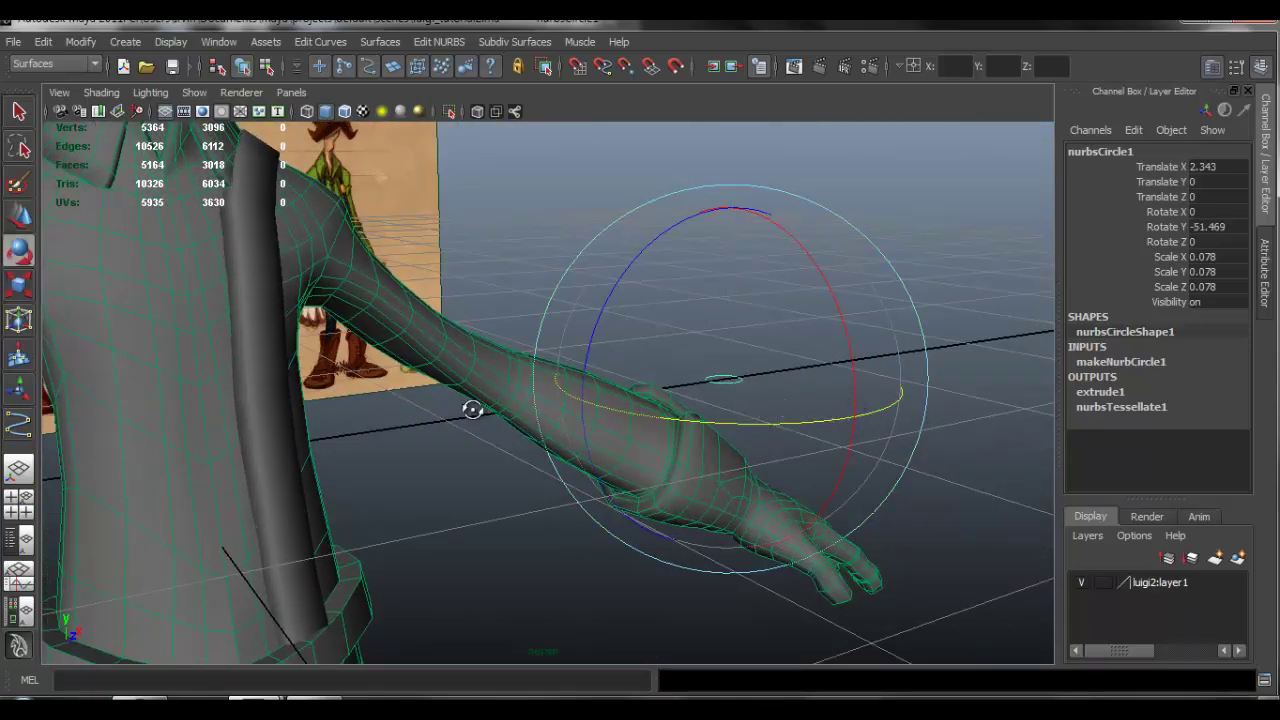
alt+drag(472, 410, 640, 412)
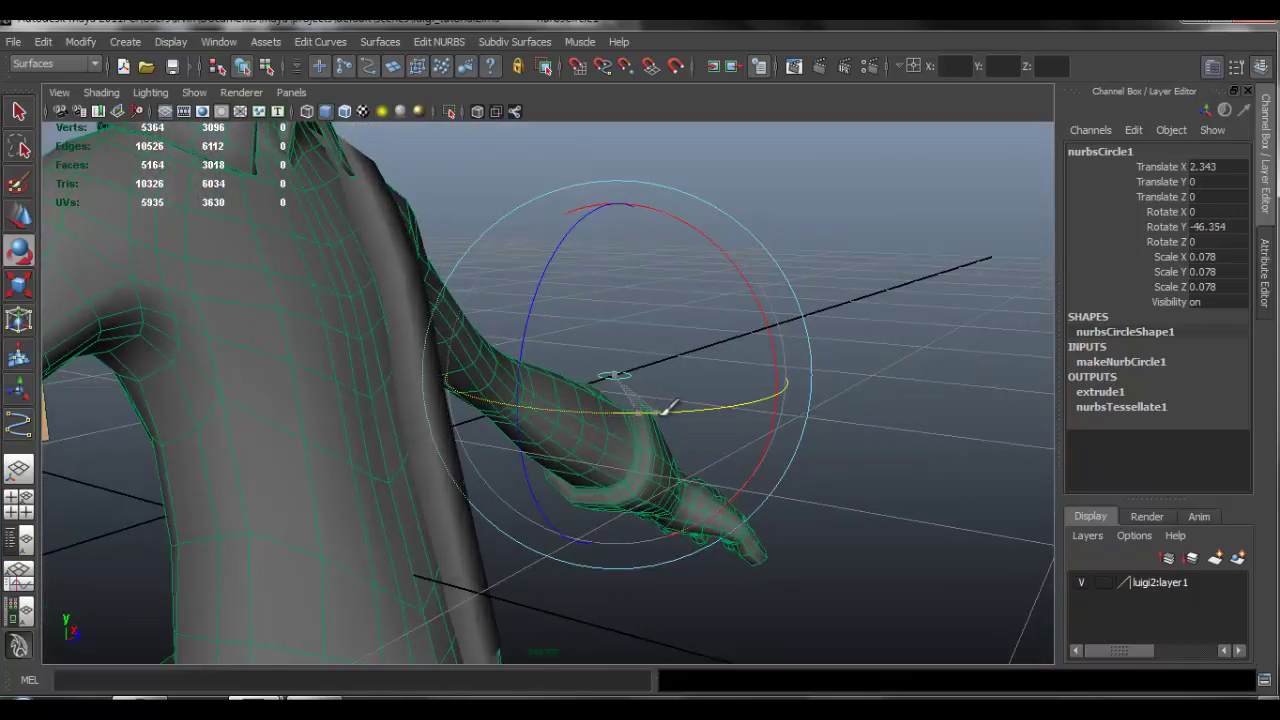
mouse_move(742, 381)
alt+mouse_down()
mouse_move(449, 391)
mouse_move(580, 396)
mouse_move(749, 434)
mouse_move(634, 380)
mouse_move(323, 369)
mouse_move(586, 377)
mouse_move(551, 380)
mouse_move(478, 358)
mouse_move(777, 363)
mouse_move(626, 326)
mouse_move(674, 363)
mouse_move(752, 366)
alt+mouse_up()
- Select the full lengthwise strip of 18 faces along the front side of the strap
click(447, 271)
alt+middle_drag(526, 303, 537, 306)
alt+drag(537, 306, 631, 329)
alt+middle_drag(631, 329, 642, 271)
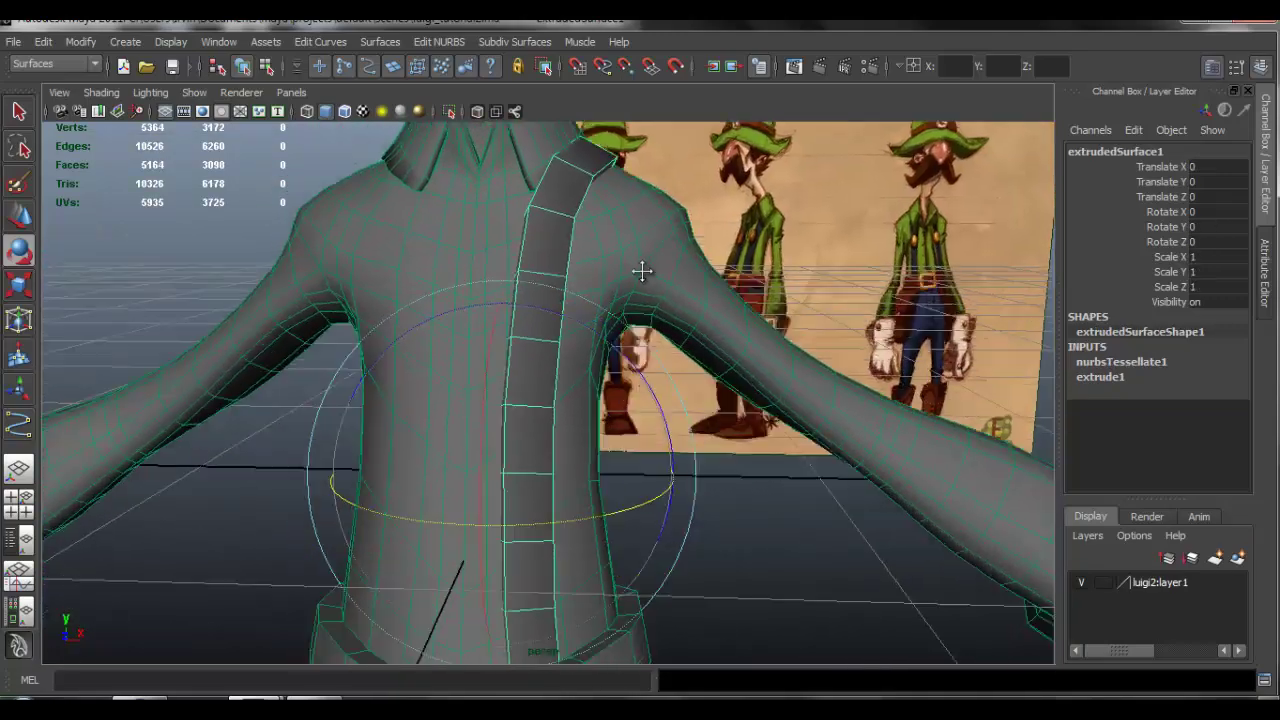
alt+right_drag(642, 271, 757, 357)
alt+drag(757, 357, 577, 366)
alt+right_drag(577, 366, 566, 357)
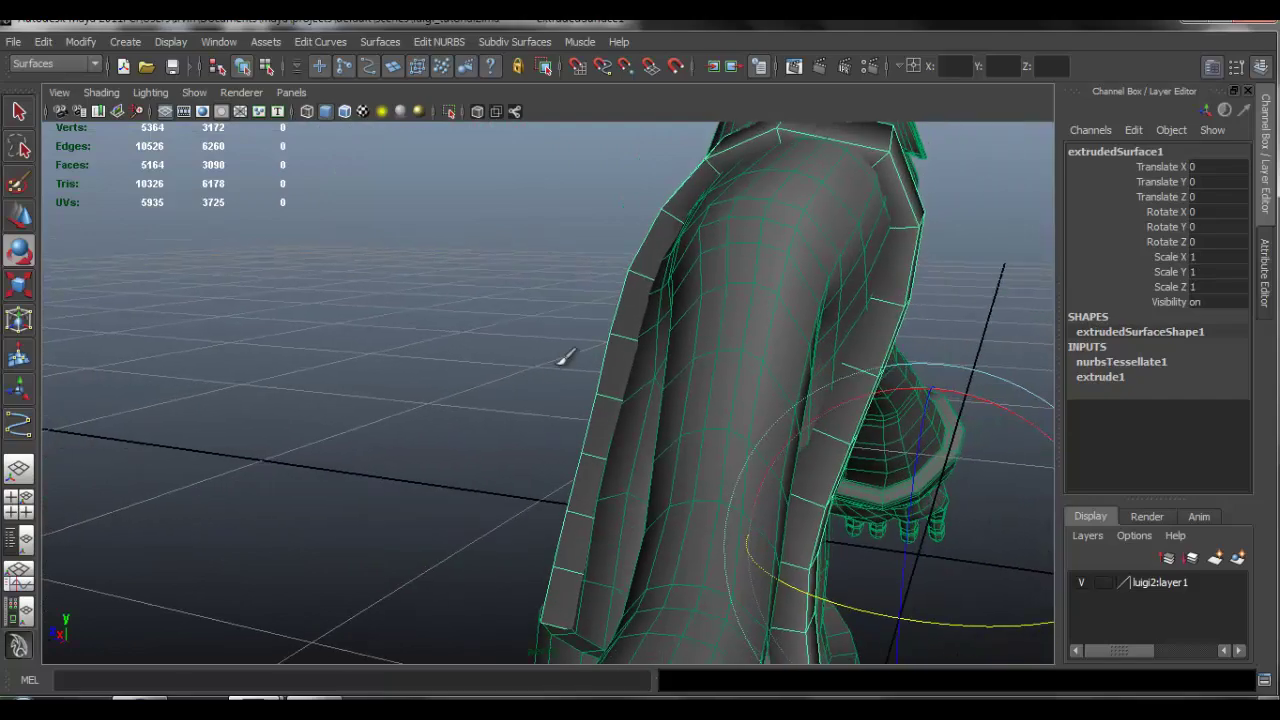
alt+drag(563, 358, 669, 397)
alt+middle_drag(669, 397, 693, 442)
right_drag(530, 258, 534, 338)
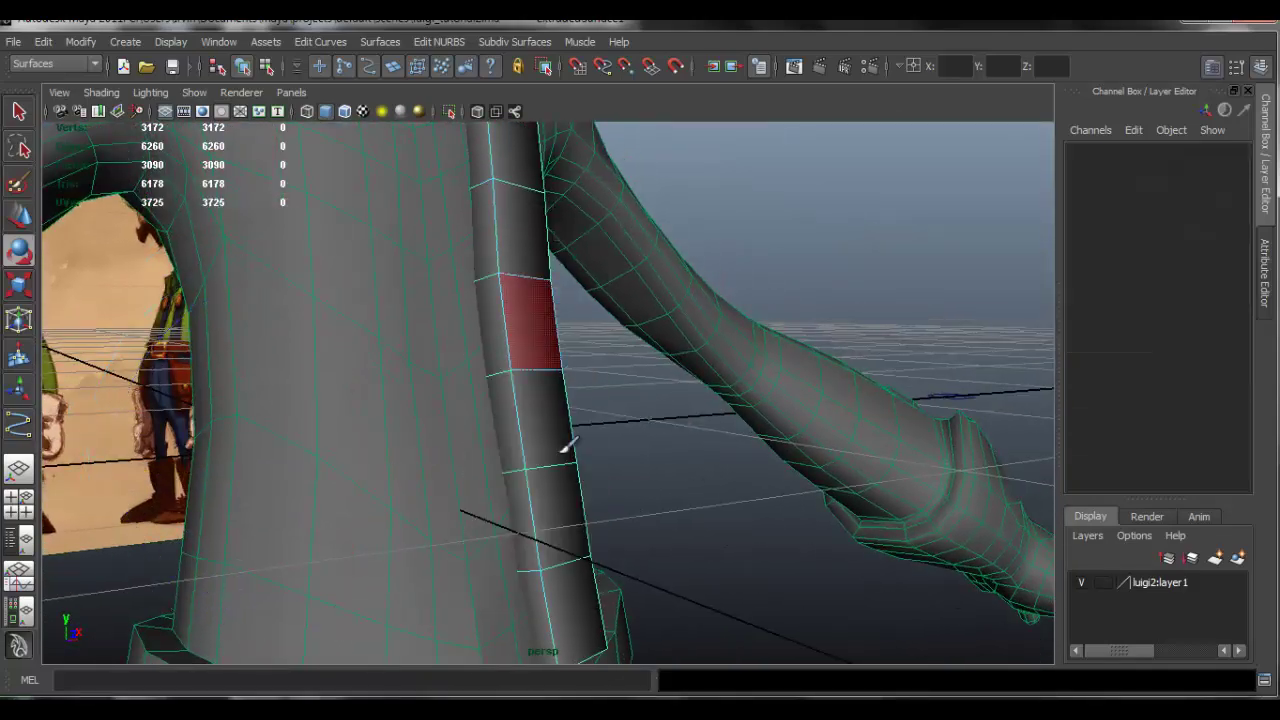
click(583, 577)
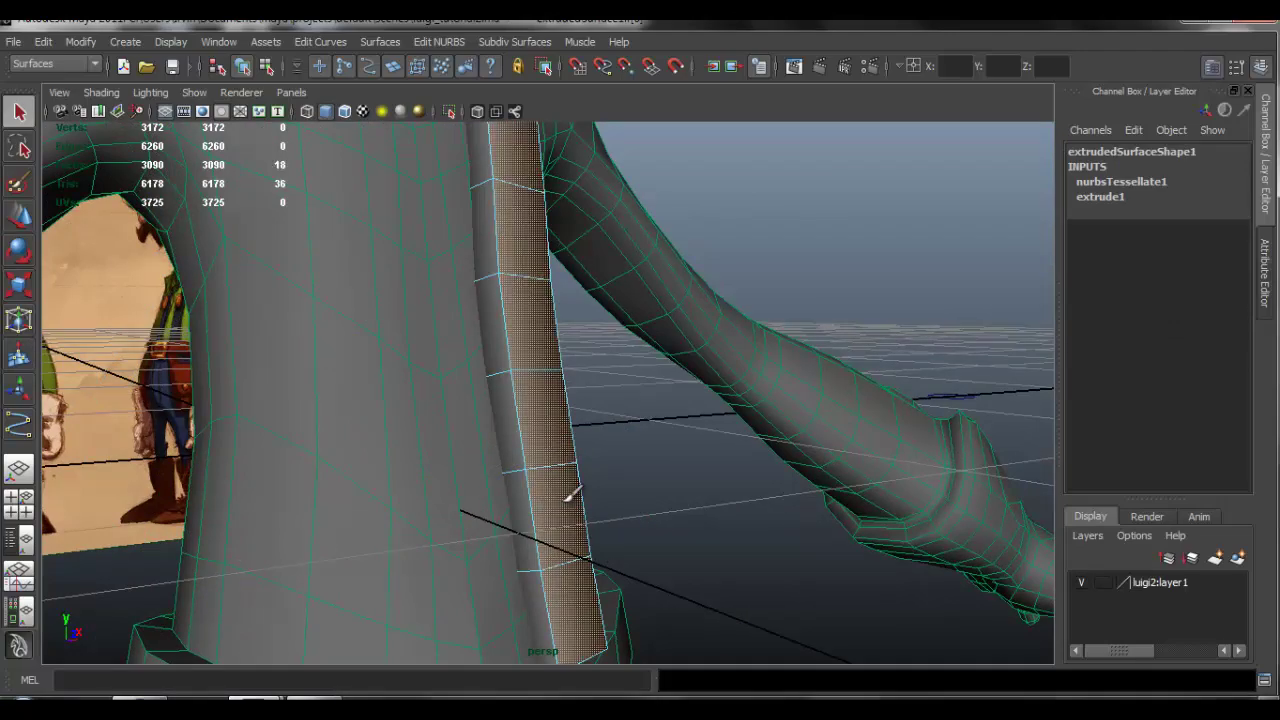
alt+drag(572, 494, 499, 292)
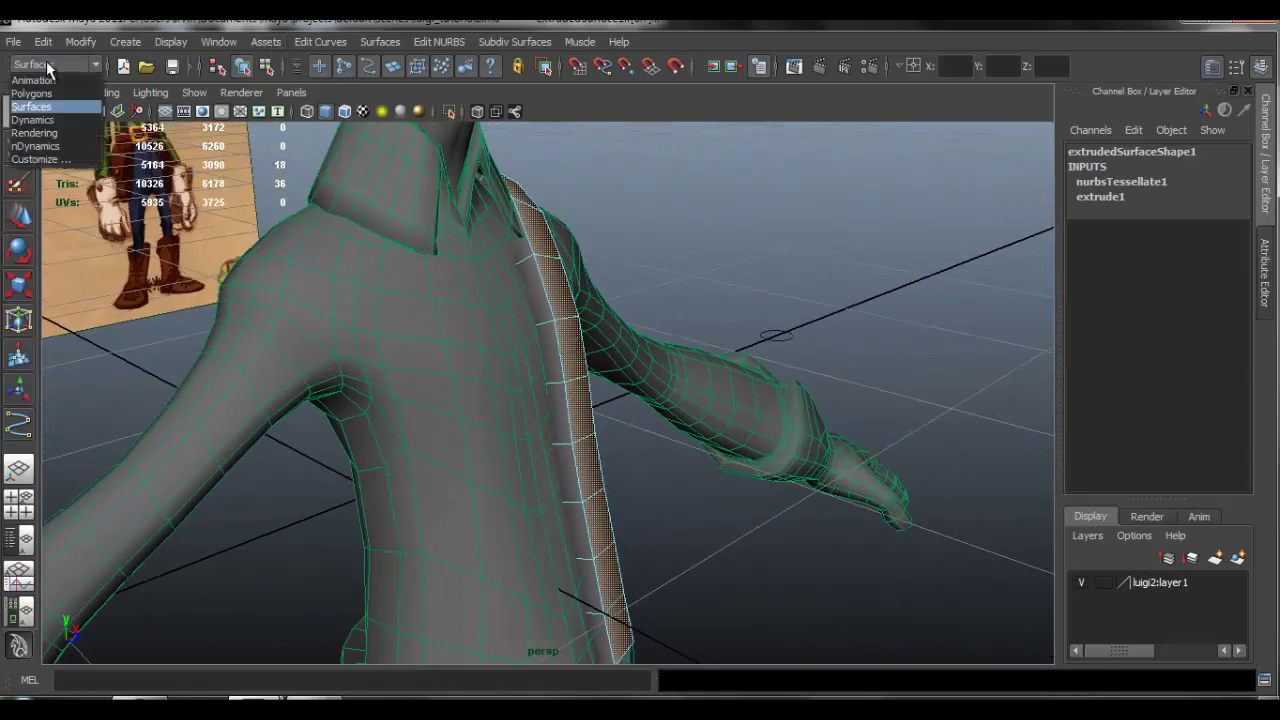
- Apply Transform Component to the selected strap faces with a Local Translate Z of 0.028, and return to object selection
click(40, 93)
click(395, 42)
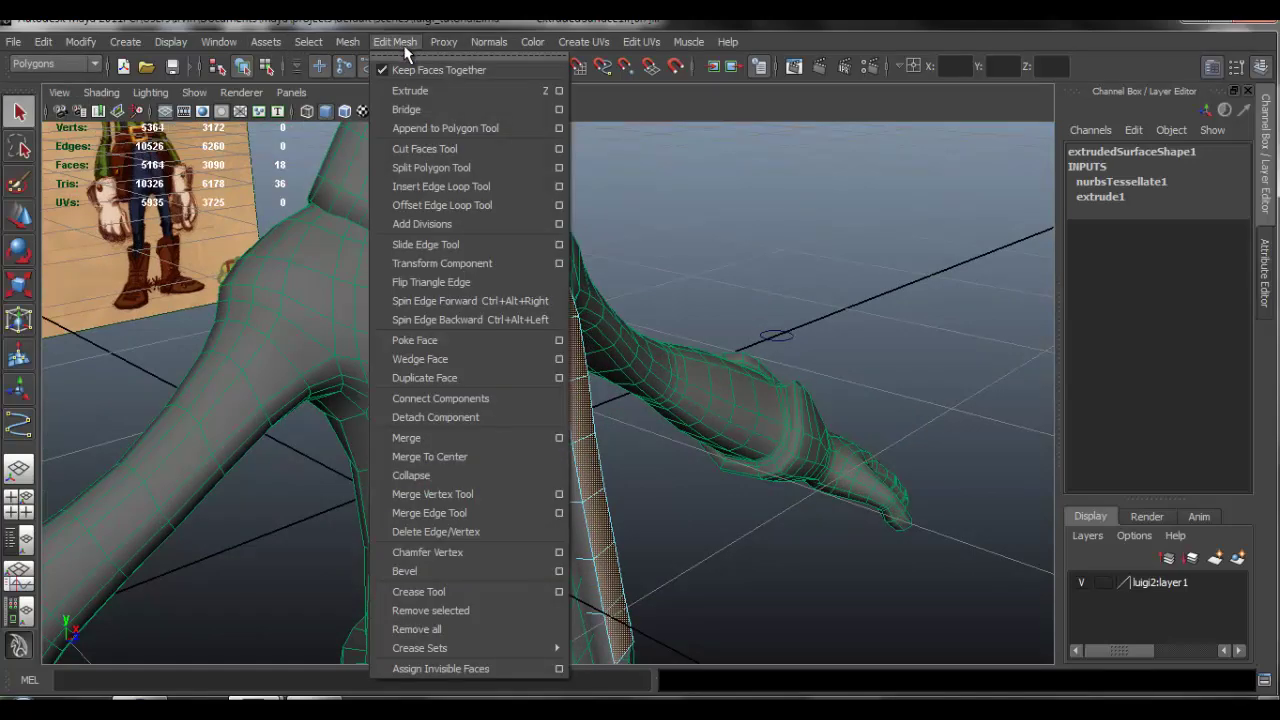
click(491, 264)
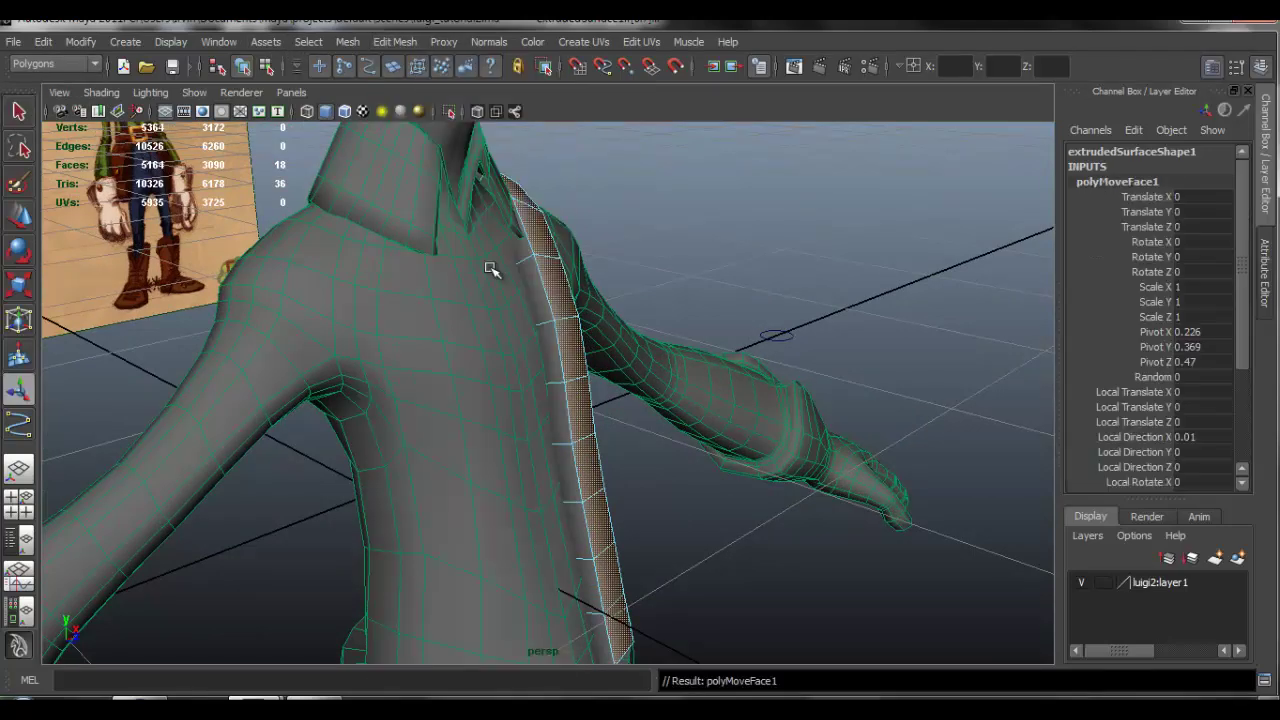
alt+drag(706, 491, 640, 420)
alt+right_drag(640, 420, 646, 522)
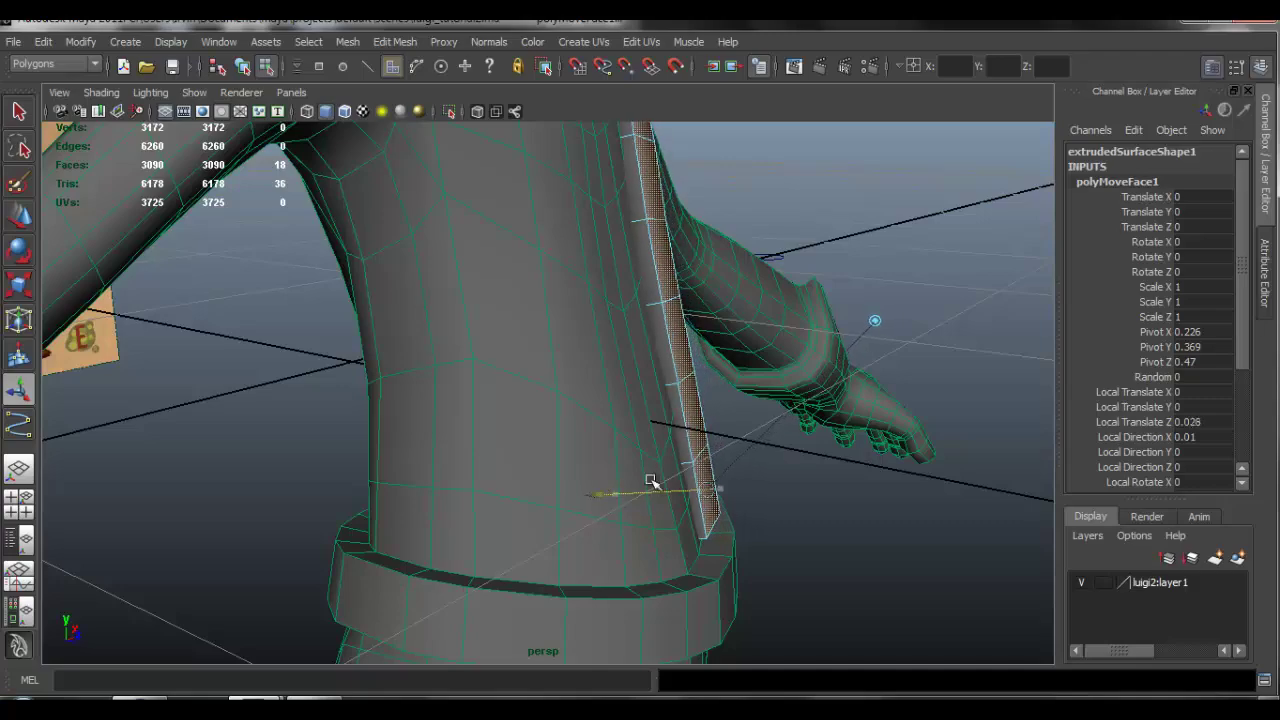
alt+drag(651, 482, 625, 325)
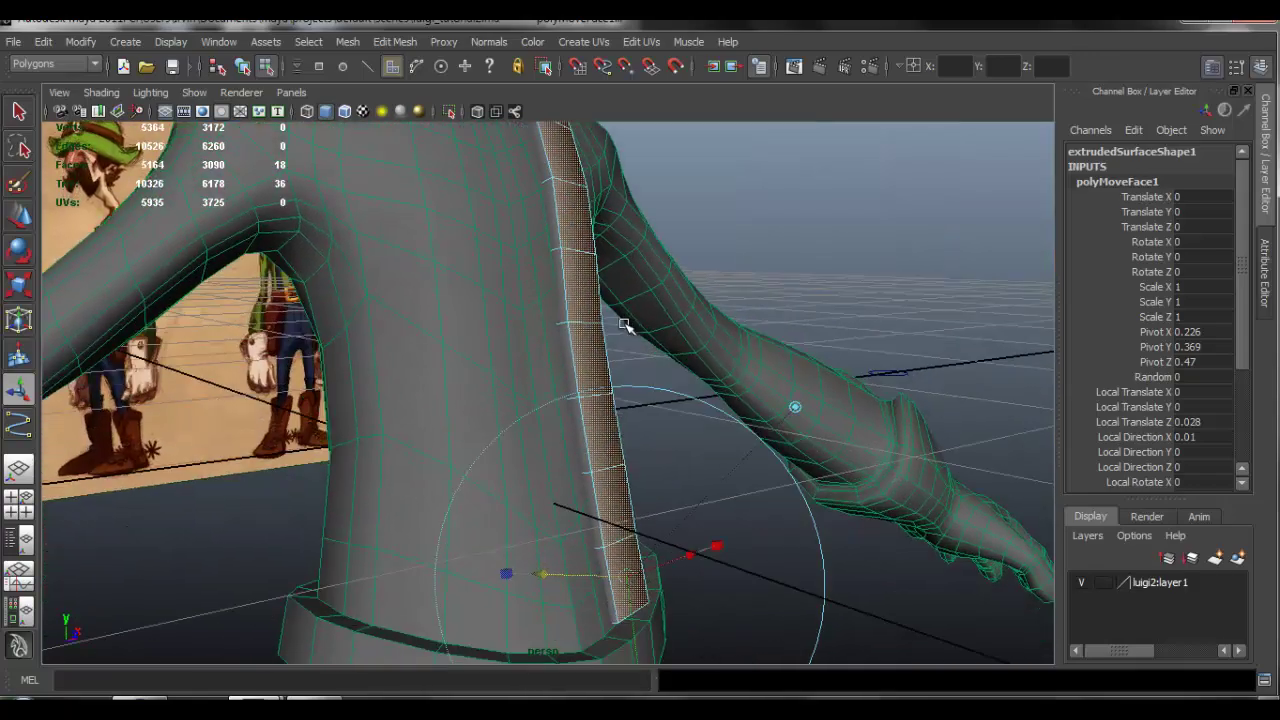
right_drag(603, 335, 668, 318)
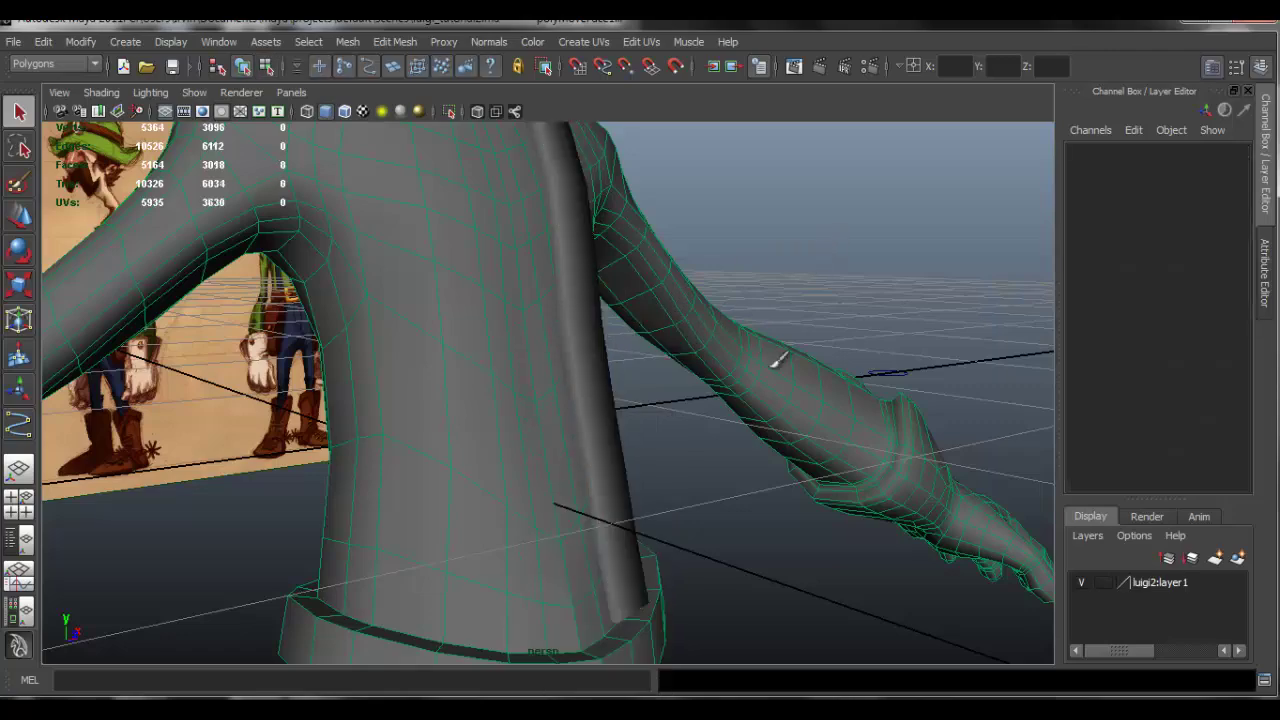
- Select the ring of four faces at the strap's lower back end by the waistband, isolating the strap to reach them
alt+drag(777, 363, 652, 370)
click(613, 504)
alt+middle_drag(614, 506, 591, 340)
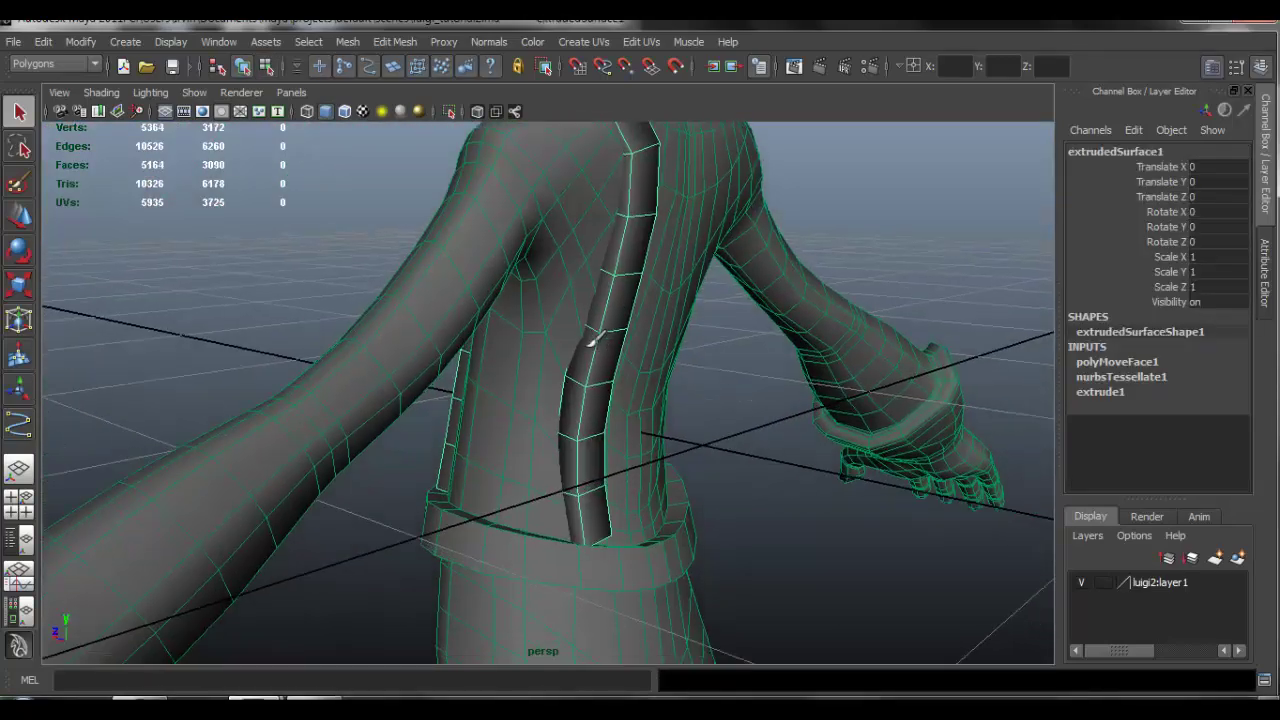
alt+right_drag(591, 340, 595, 400)
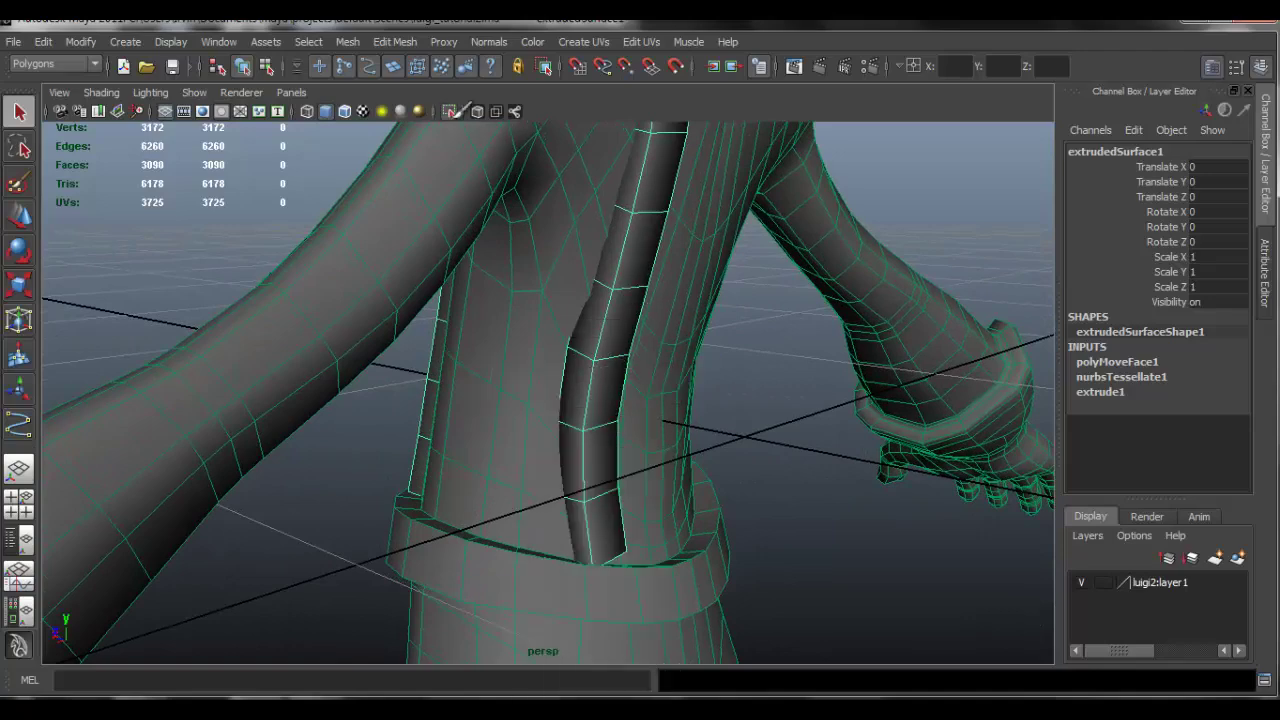
click(453, 114)
alt+drag(600, 400, 584, 342)
right_drag(584, 342, 594, 318)
right_drag(593, 367, 587, 386)
click(584, 408)
alt+drag(584, 408, 575, 497)
click(449, 112)
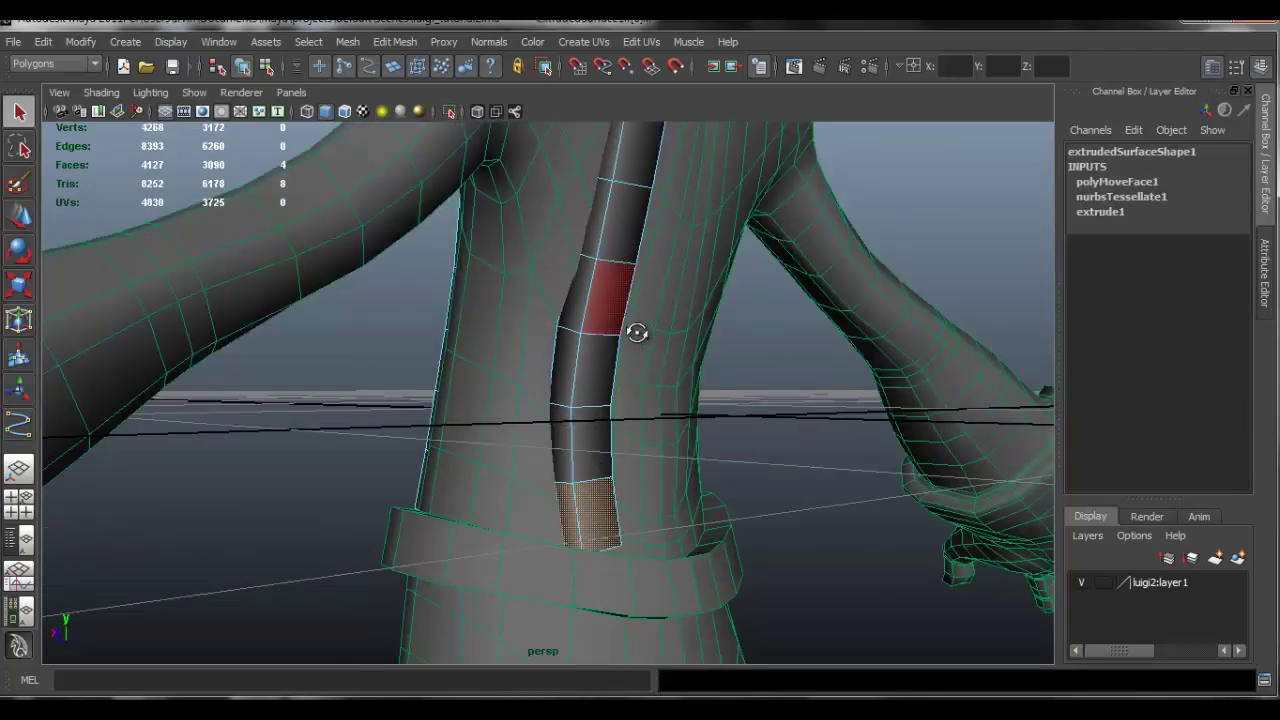
- Extend the selection up the back to 24 faces and rotate them so the strap lies flat against the back
alt+drag(634, 331, 645, 330)
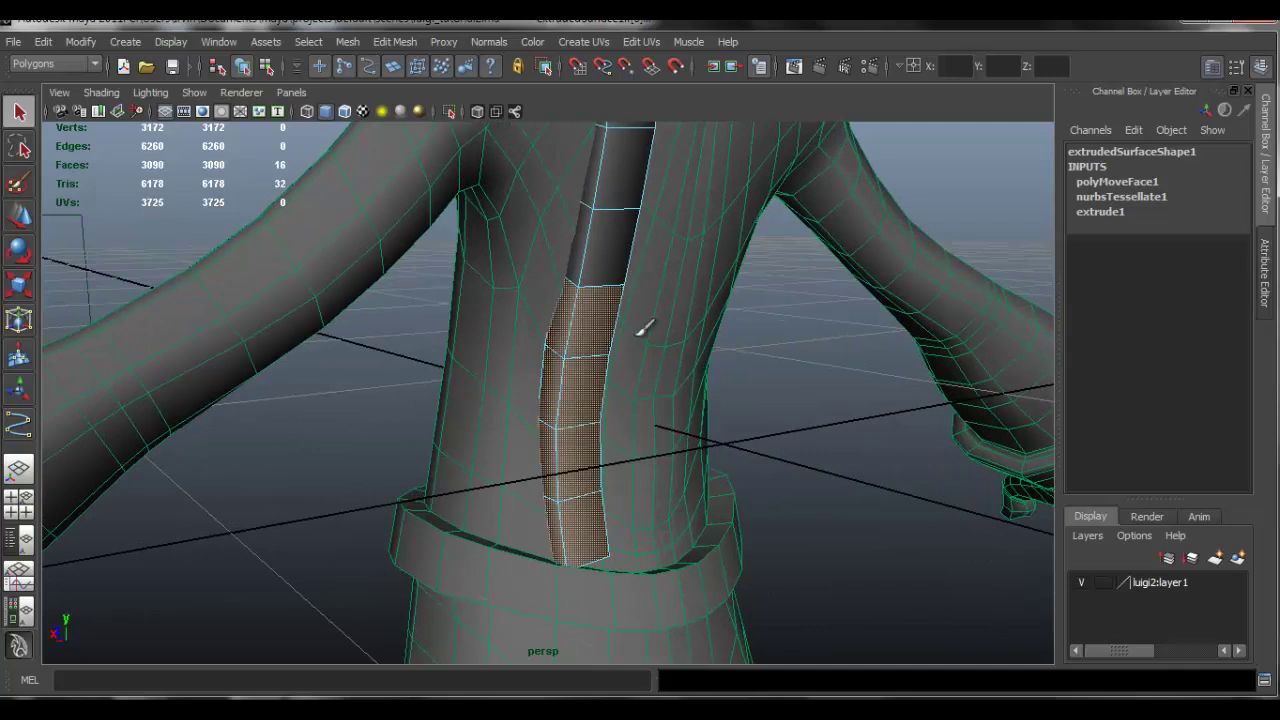
alt+drag(634, 334, 629, 365)
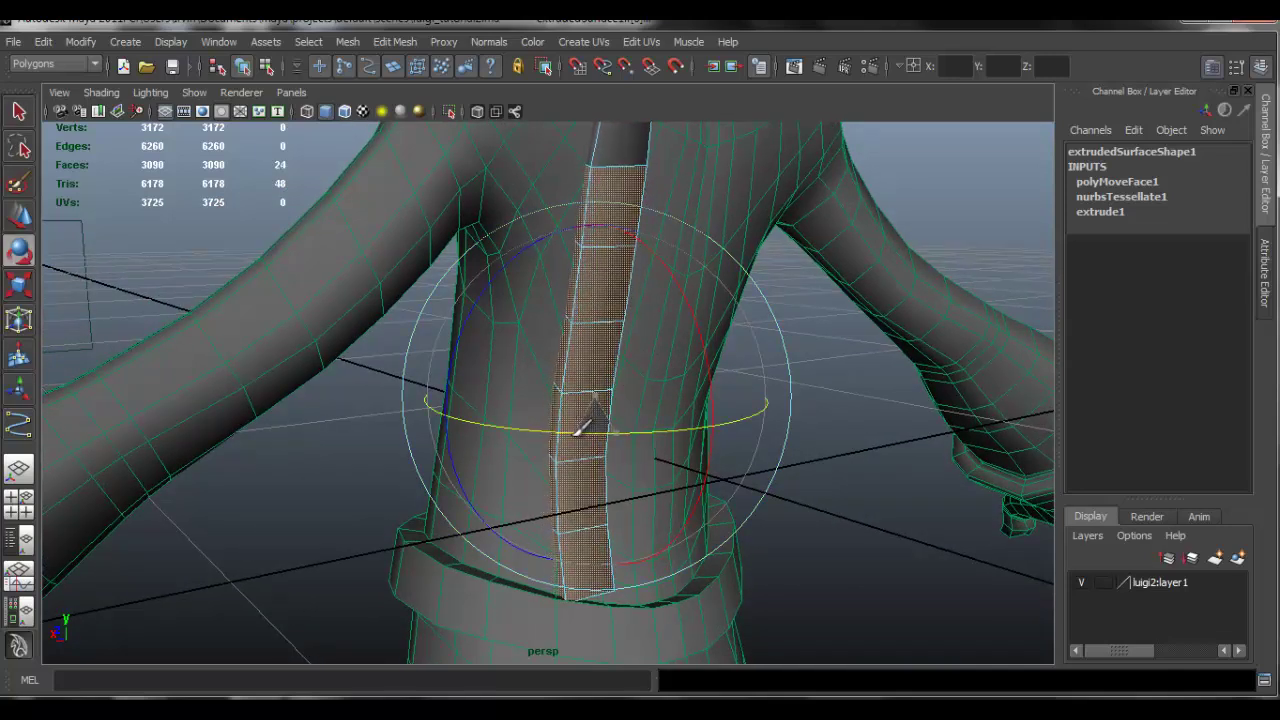
alt+drag(616, 428, 555, 403)
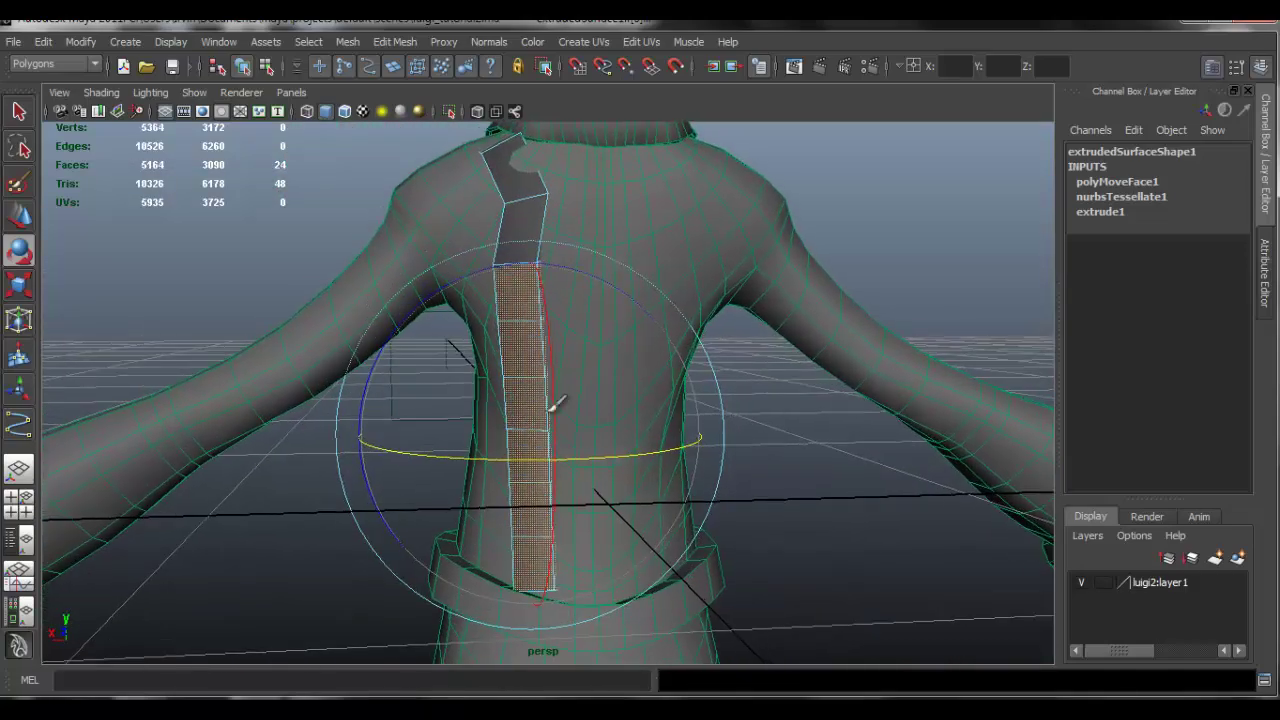
- Adjust the strap's four-edge rings at the upper back and shoulder to follow the body's surface
click(530, 192)
alt+drag(557, 202, 682, 347)
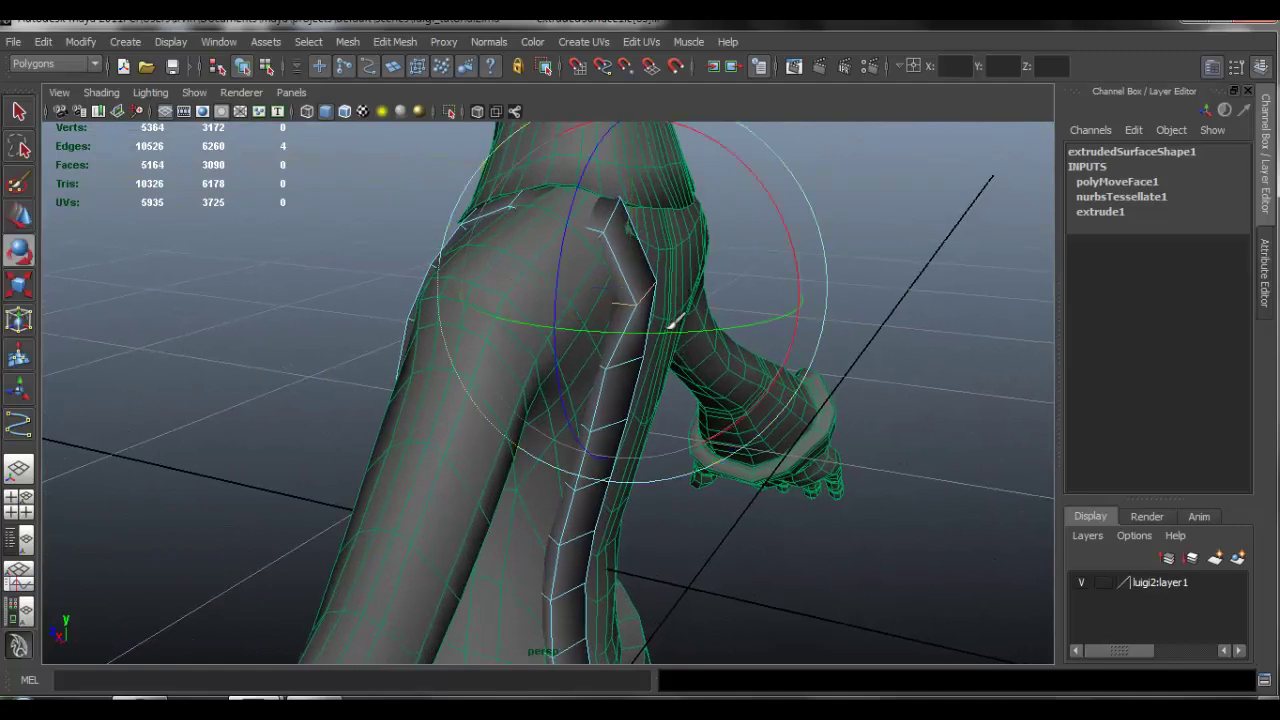
alt+drag(650, 348, 666, 286)
key(q)
key(w)
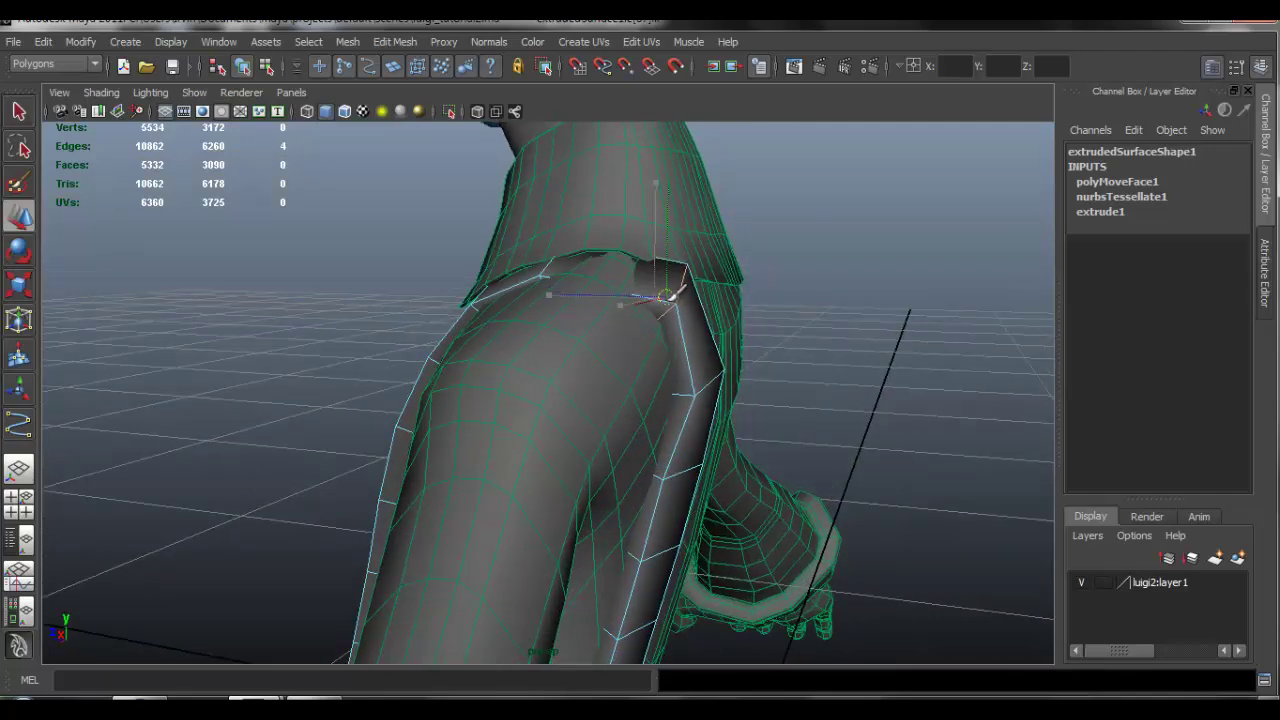
alt+drag(582, 281, 683, 366)
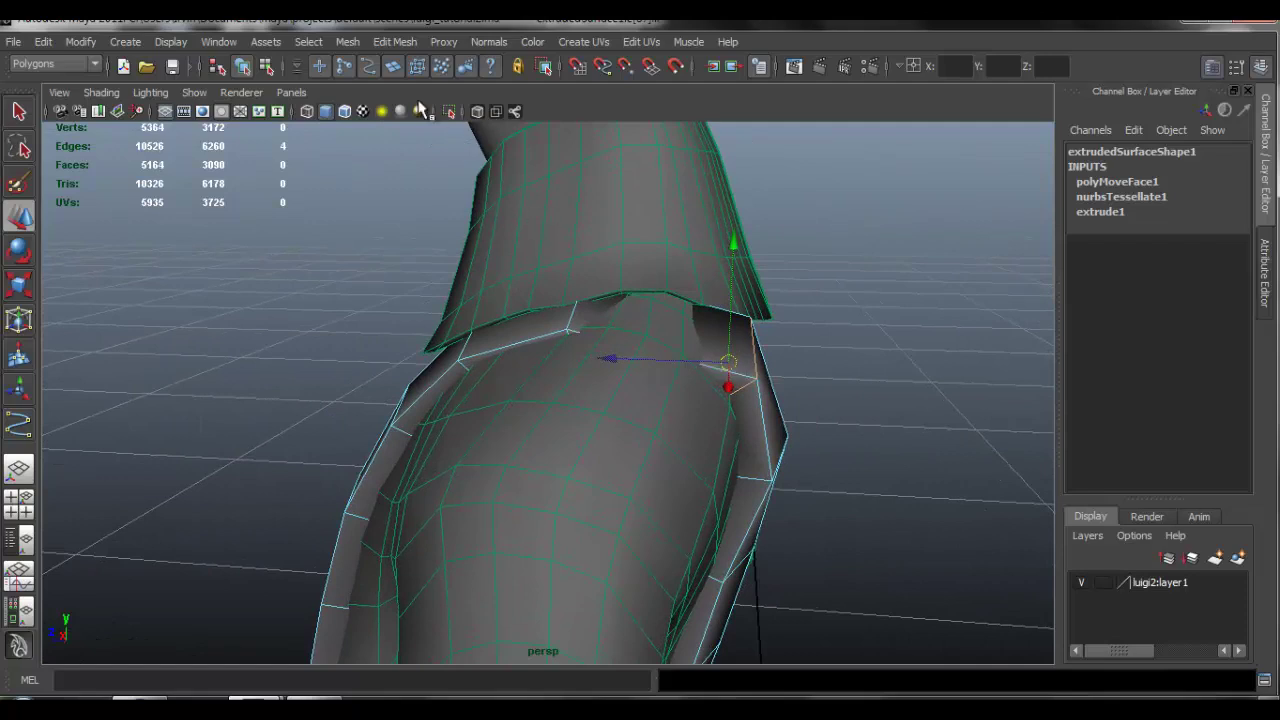
- Insert an edge loop across the strap on top of the shoulder and adjust its height over the body
click(394, 41)
click(430, 186)
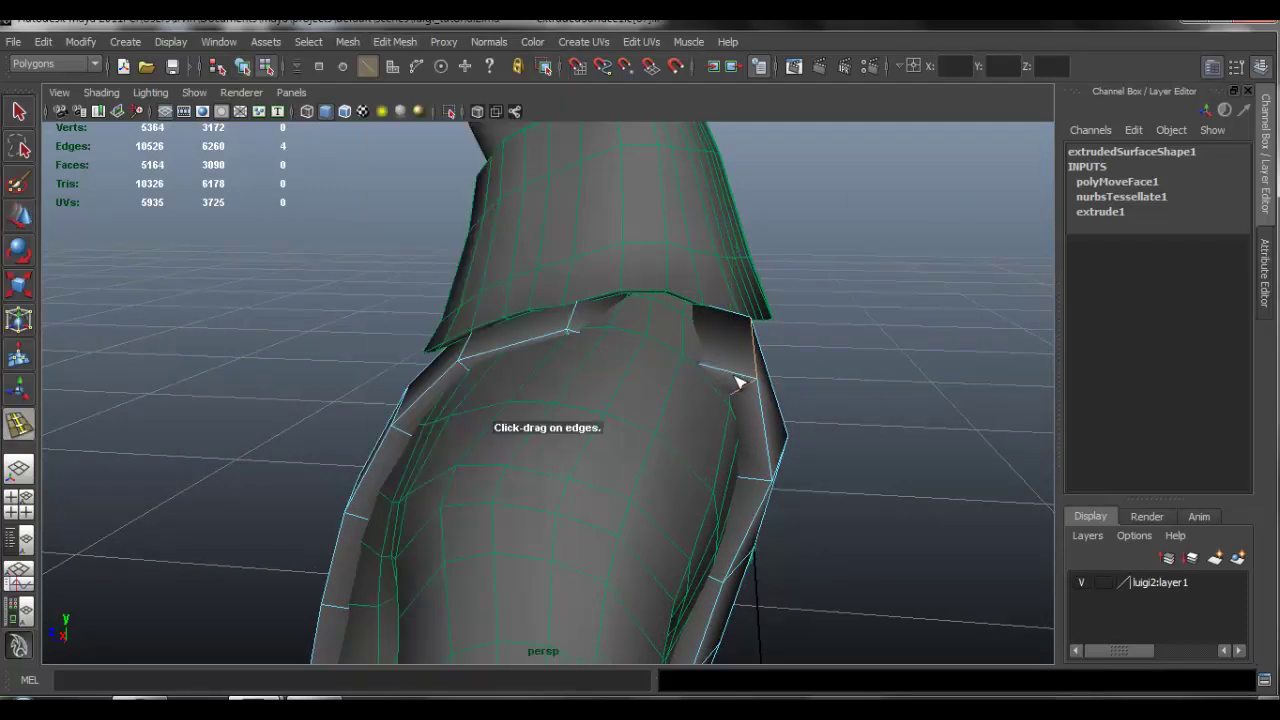
drag(710, 370, 703, 218)
key(w)
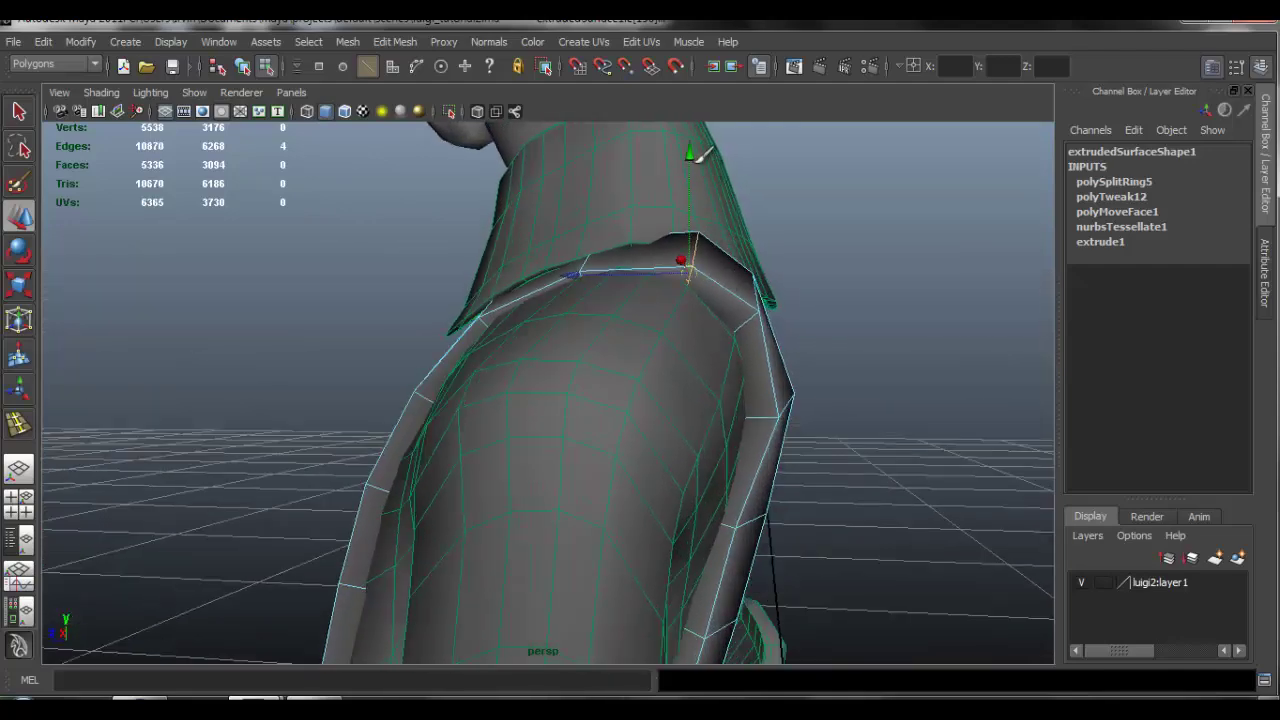
drag(697, 158, 689, 166)
- Reposition the strap's edge rings behind the shoulder in height and depth to smooth the bend
alt+drag(743, 316, 738, 255)
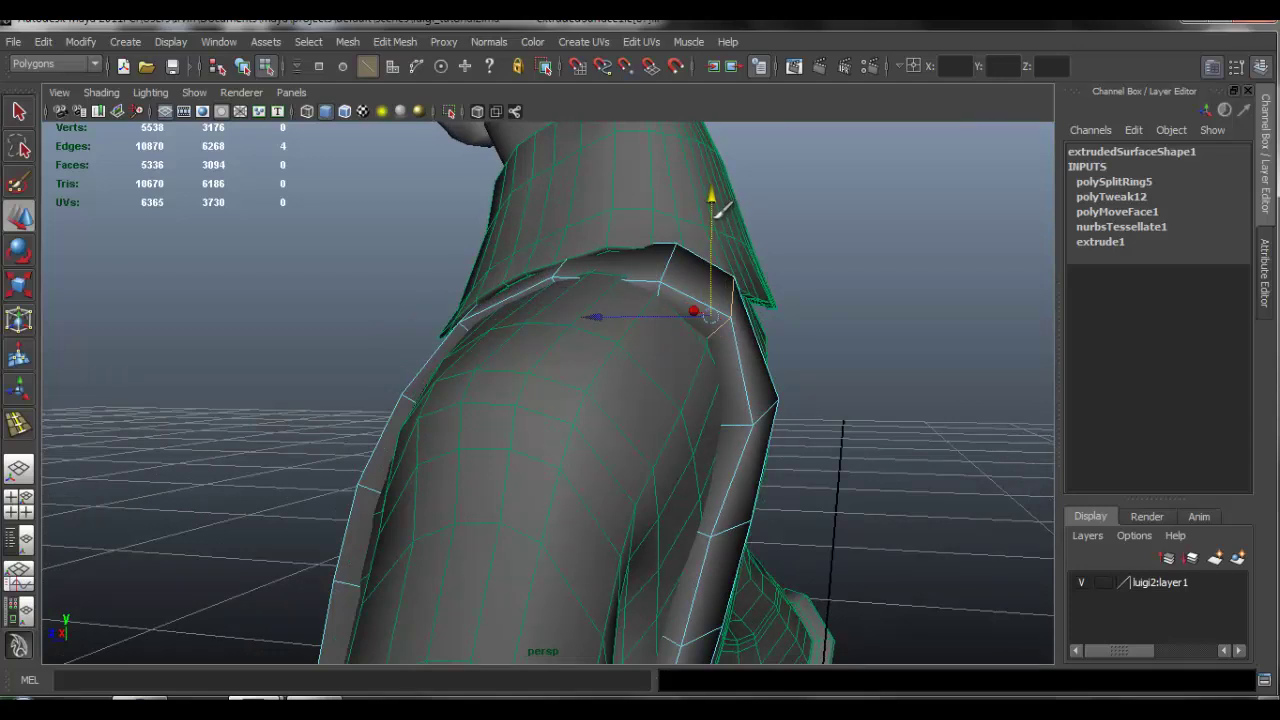
click(714, 215)
key(ctrl+z)
drag(712, 199, 711, 210)
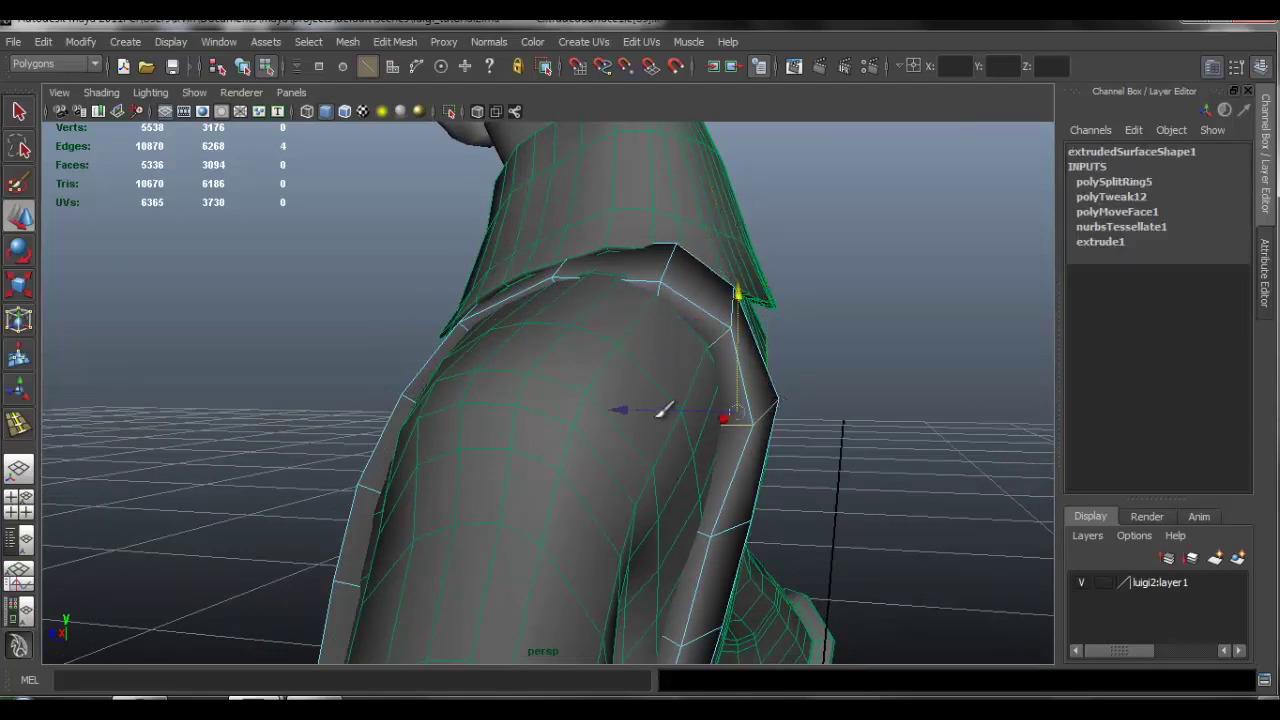
alt+drag(757, 380, 529, 371)
alt+right_drag(529, 371, 689, 374)
alt+drag(689, 374, 600, 346)
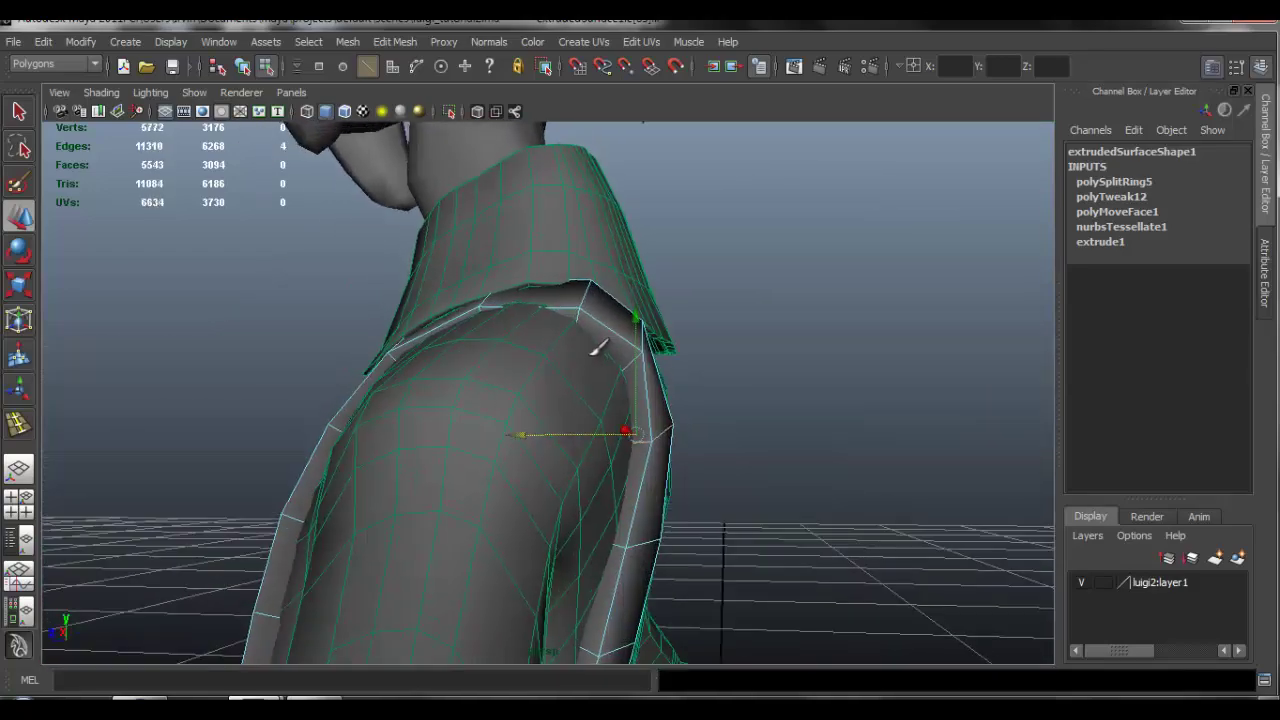
alt+right_drag(600, 346, 673, 403)
alt+drag(673, 403, 690, 385)
- Adjust the height of the strap's edge rings over the top of the shoulder to follow the body
click(656, 299)
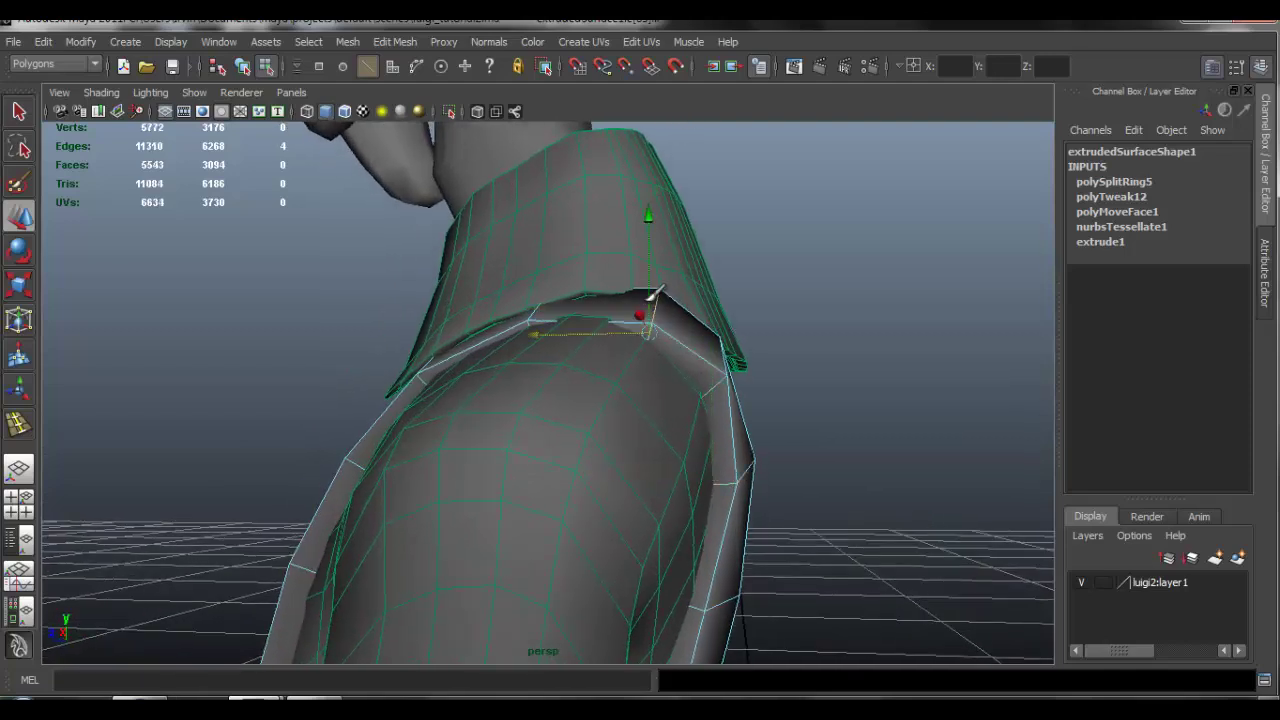
drag(656, 214, 658, 218)
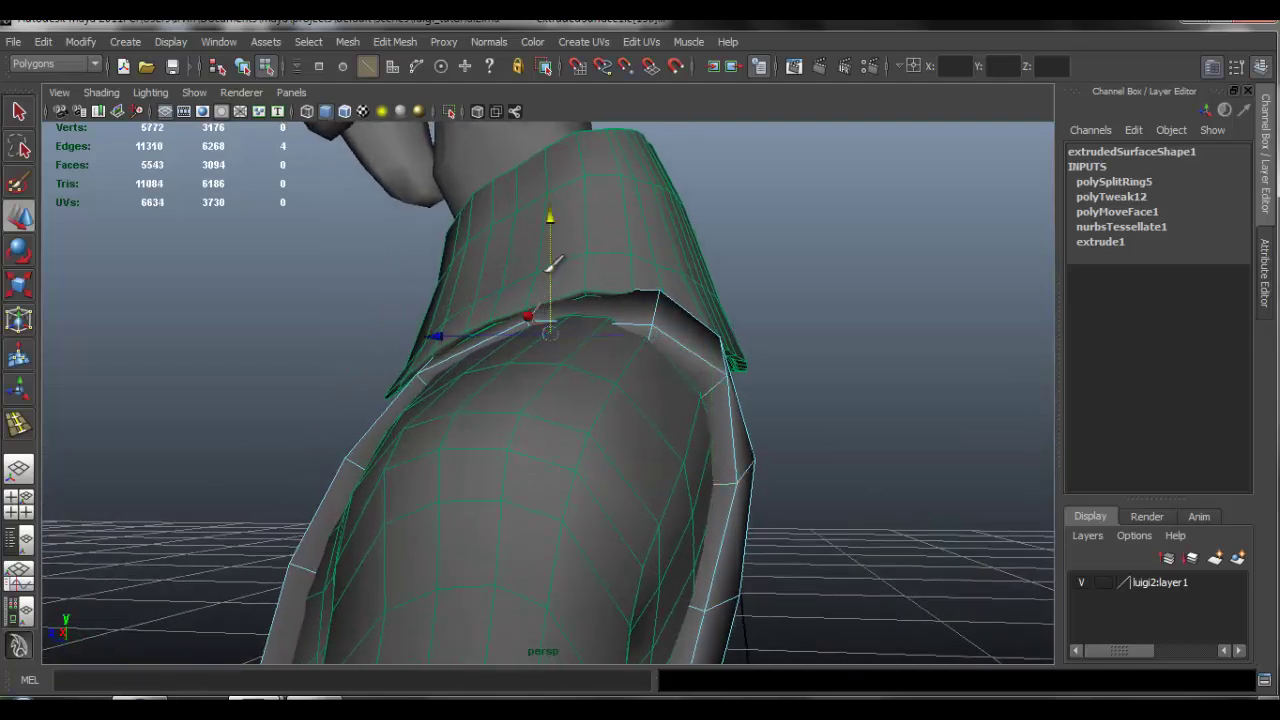
alt+drag(553, 263, 541, 303)
alt+drag(452, 320, 586, 214)
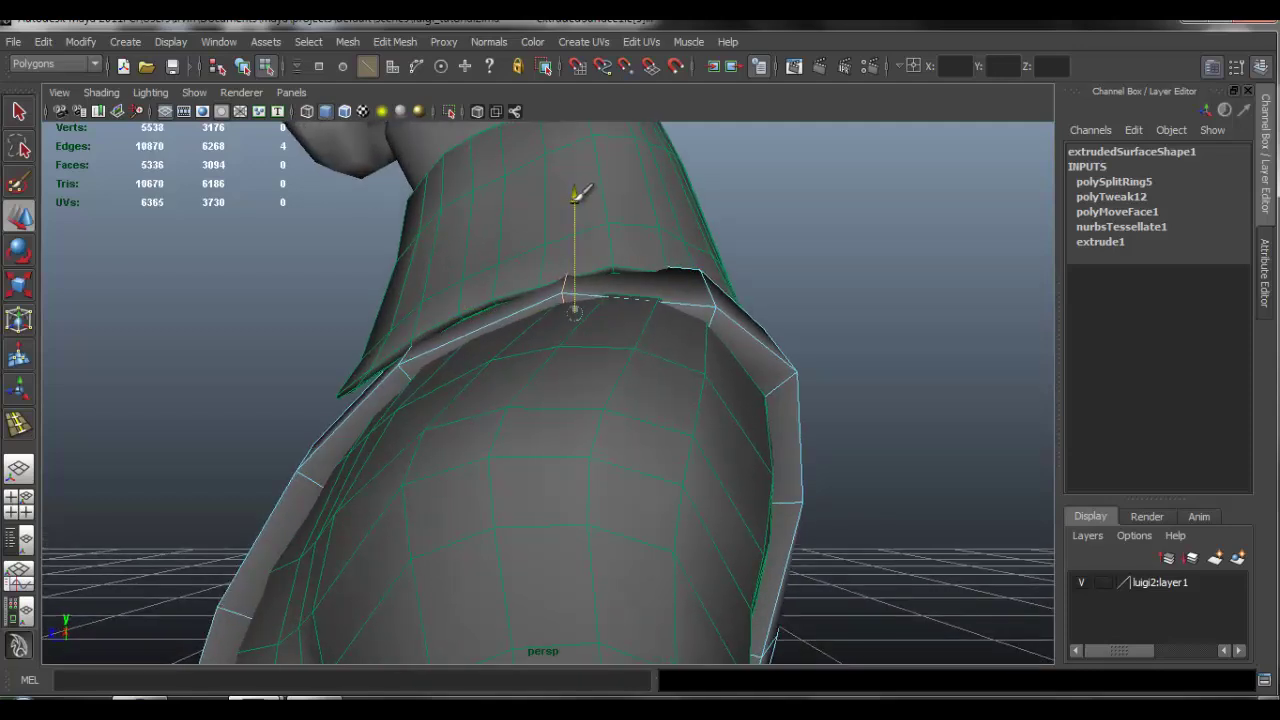
- Insert an edge loop midway between the strap's two rings on top of the shoulder and raise it slightly
click(393, 42)
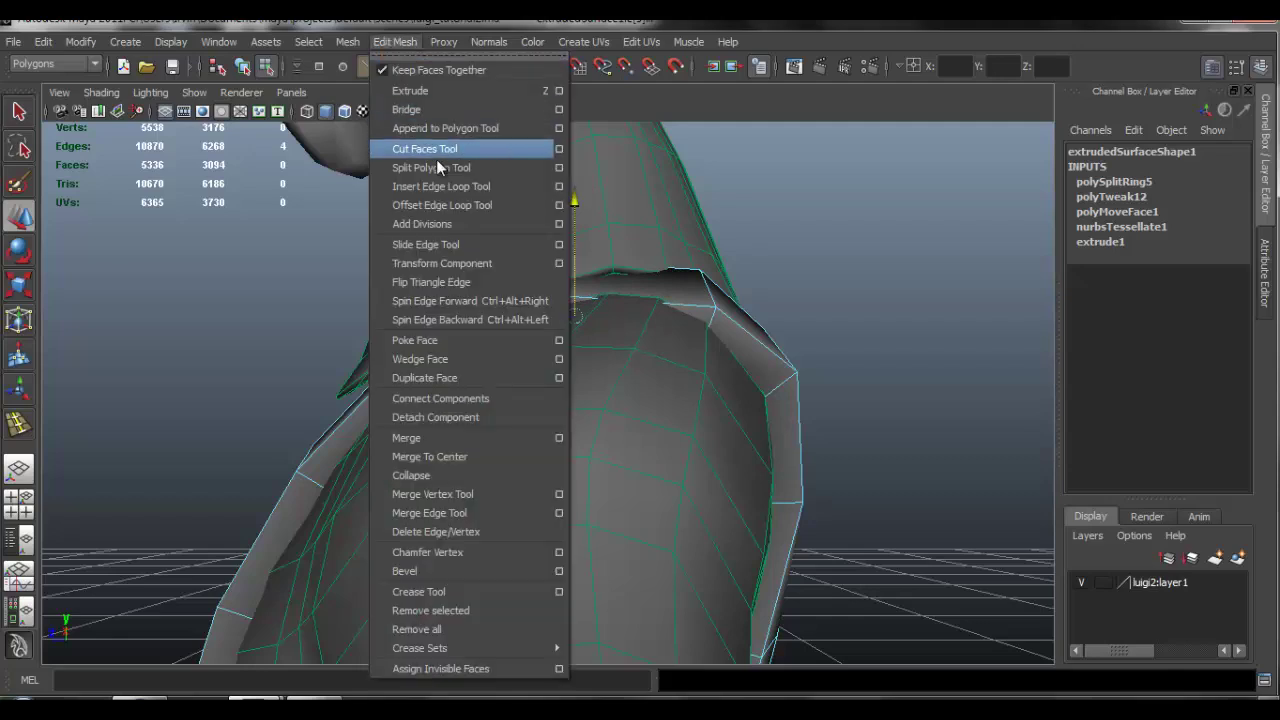
click(450, 176)
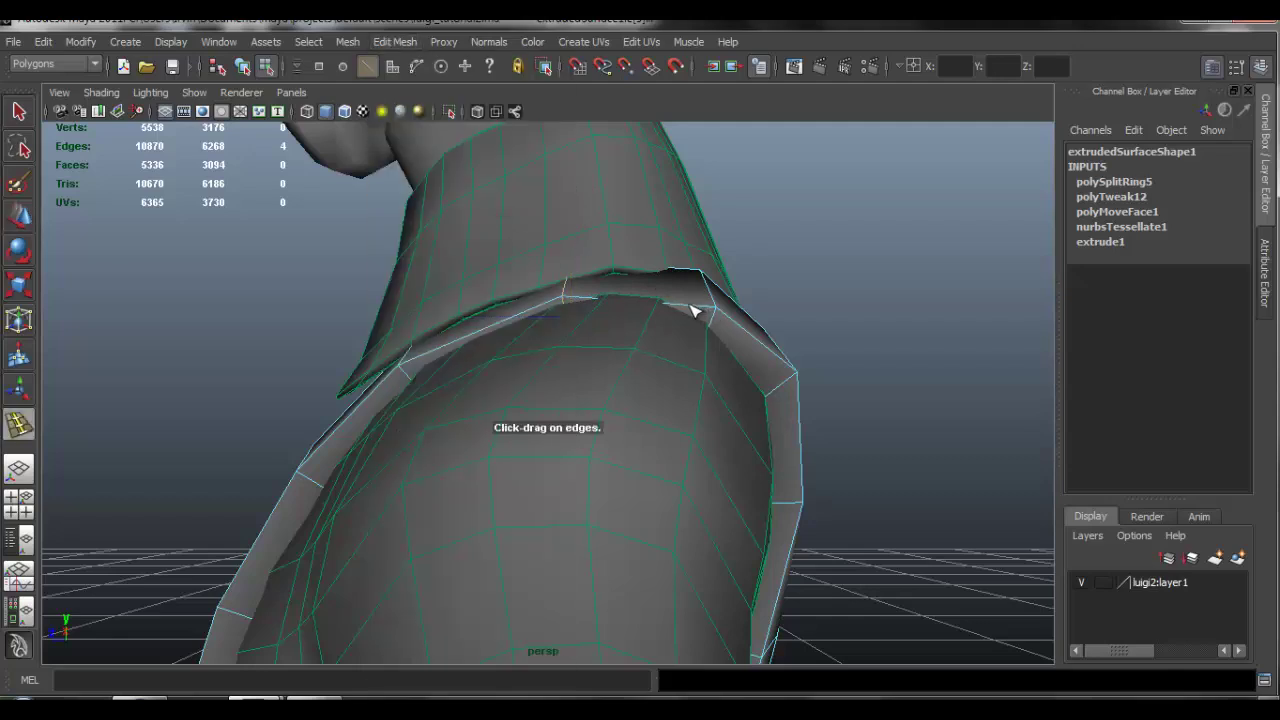
drag(695, 311, 630, 305)
key(w)
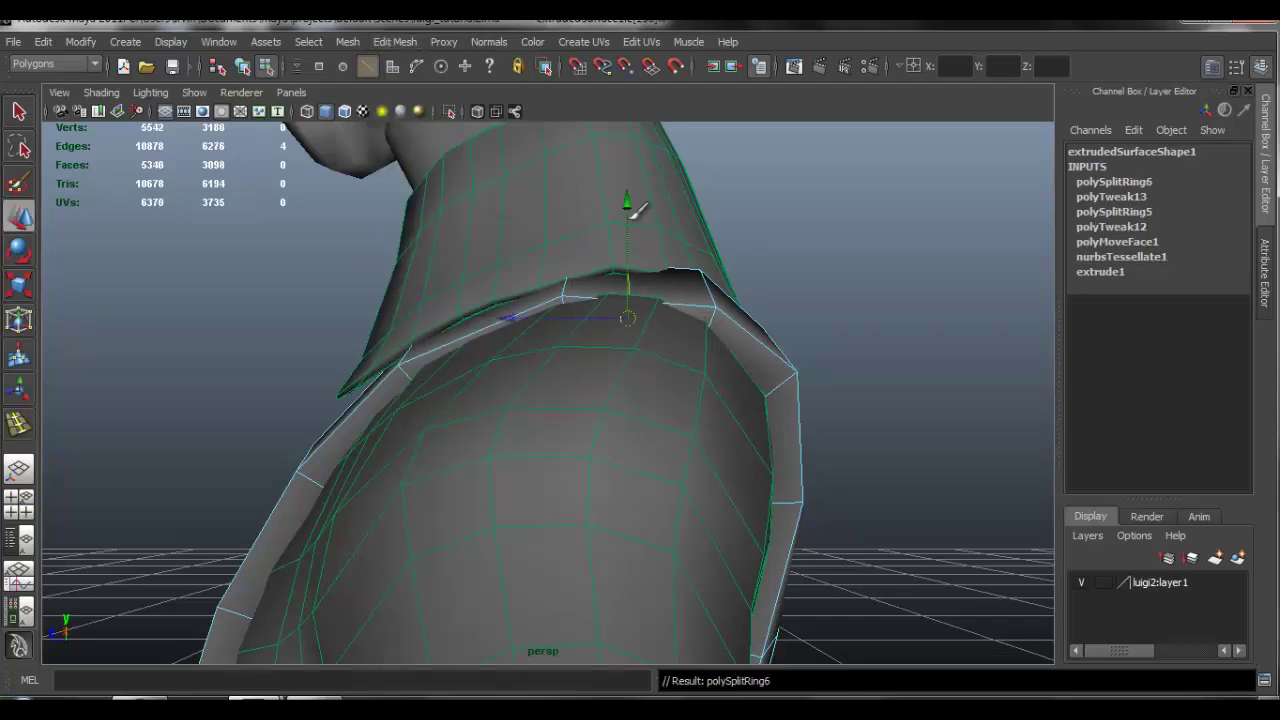
drag(636, 208, 636, 200)
alt+drag(602, 298, 572, 305)
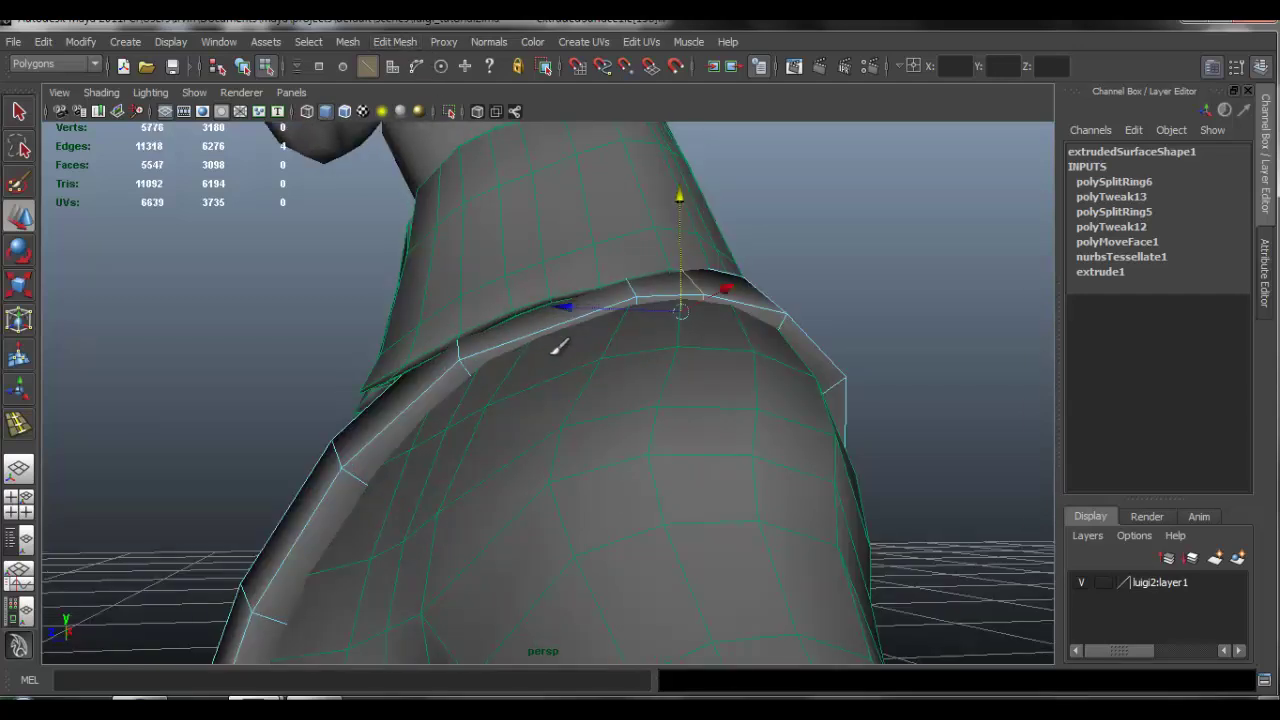
- Insert an edge loop across the strap at the front of the shoulder and adjust its height under the collar
key(y)
click(551, 331)
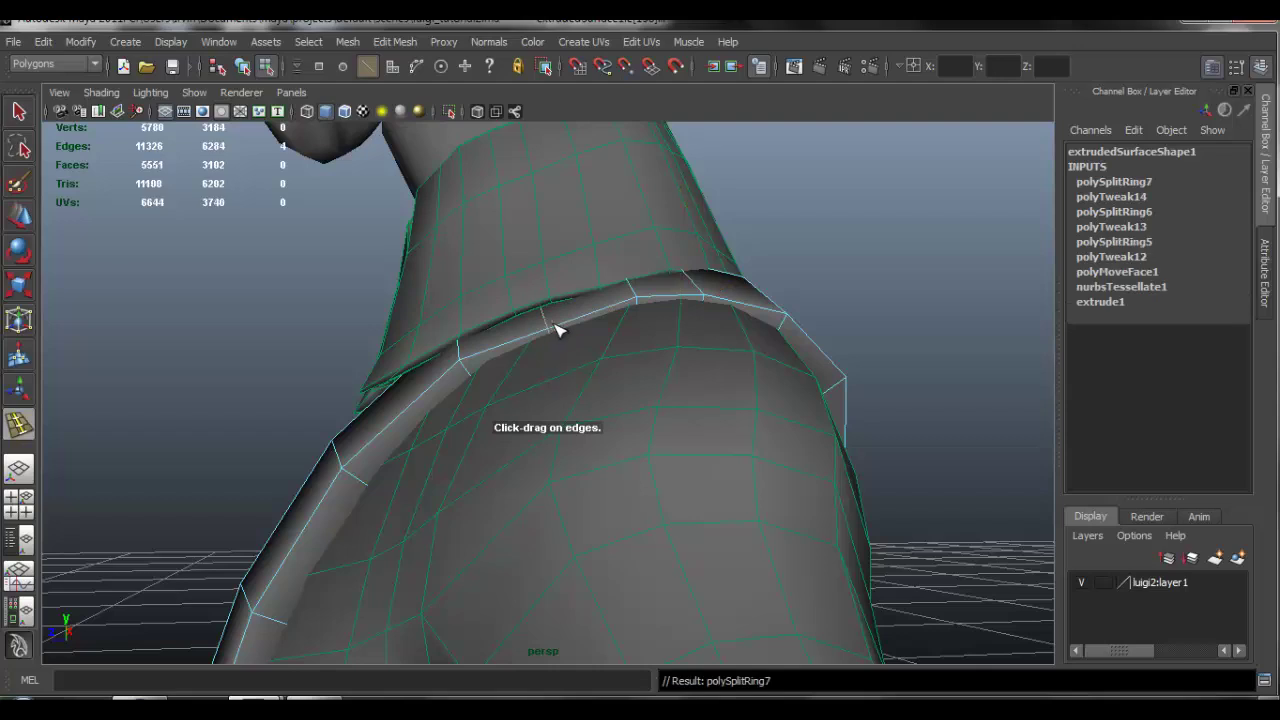
key(w)
alt+drag(580, 294, 557, 216)
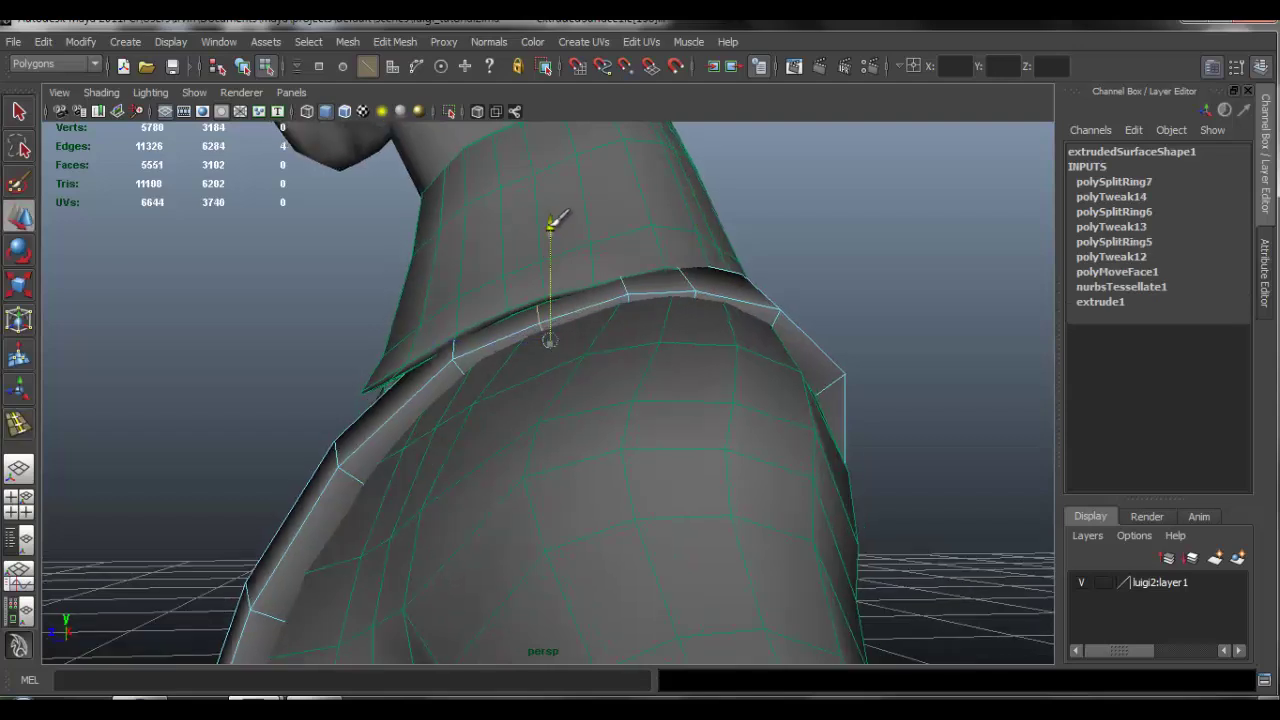
- Adjust the depth of the strap's ring behind the shoulder and insert an edge loop below it, shifted to follow the back
mouse_move(757, 331)
alt+mouse_down()
mouse_move(720, 329)
mouse_move(805, 343)
mouse_move(514, 397)
mouse_move(742, 319)
alt+mouse_up()
drag(668, 345, 655, 347)
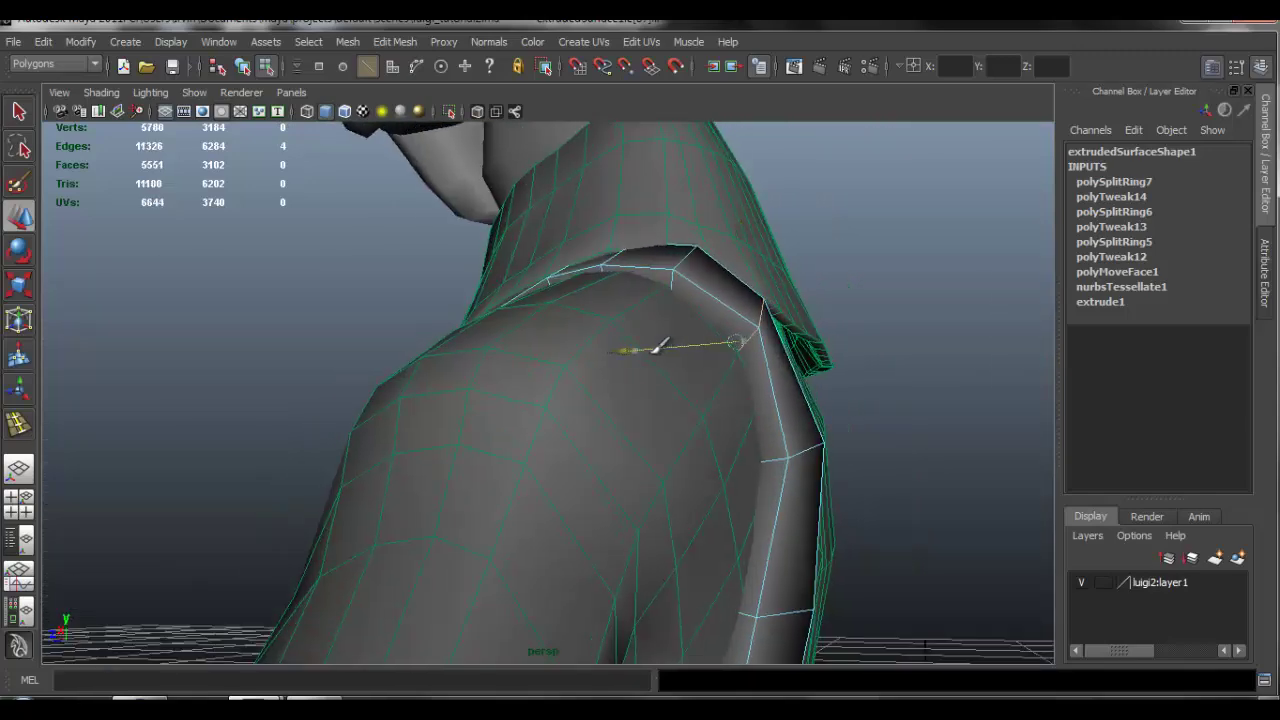
alt+drag(778, 378, 750, 418)
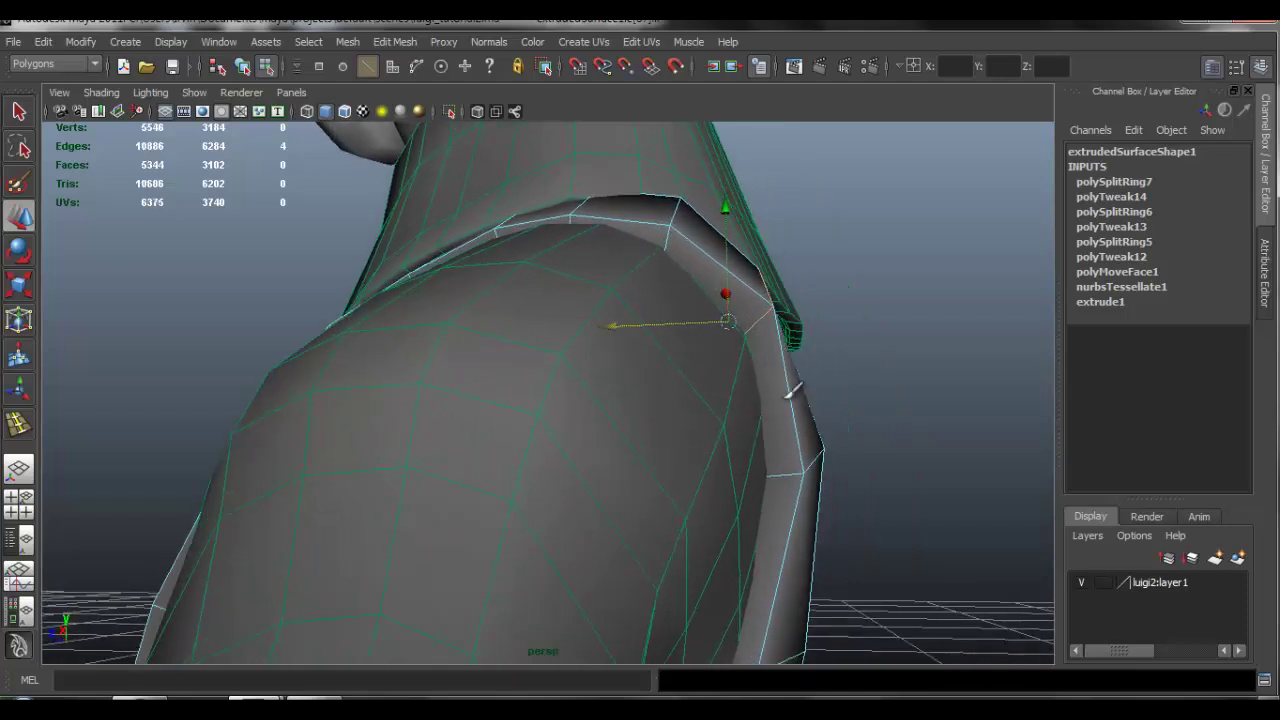
key(y)
click(789, 382)
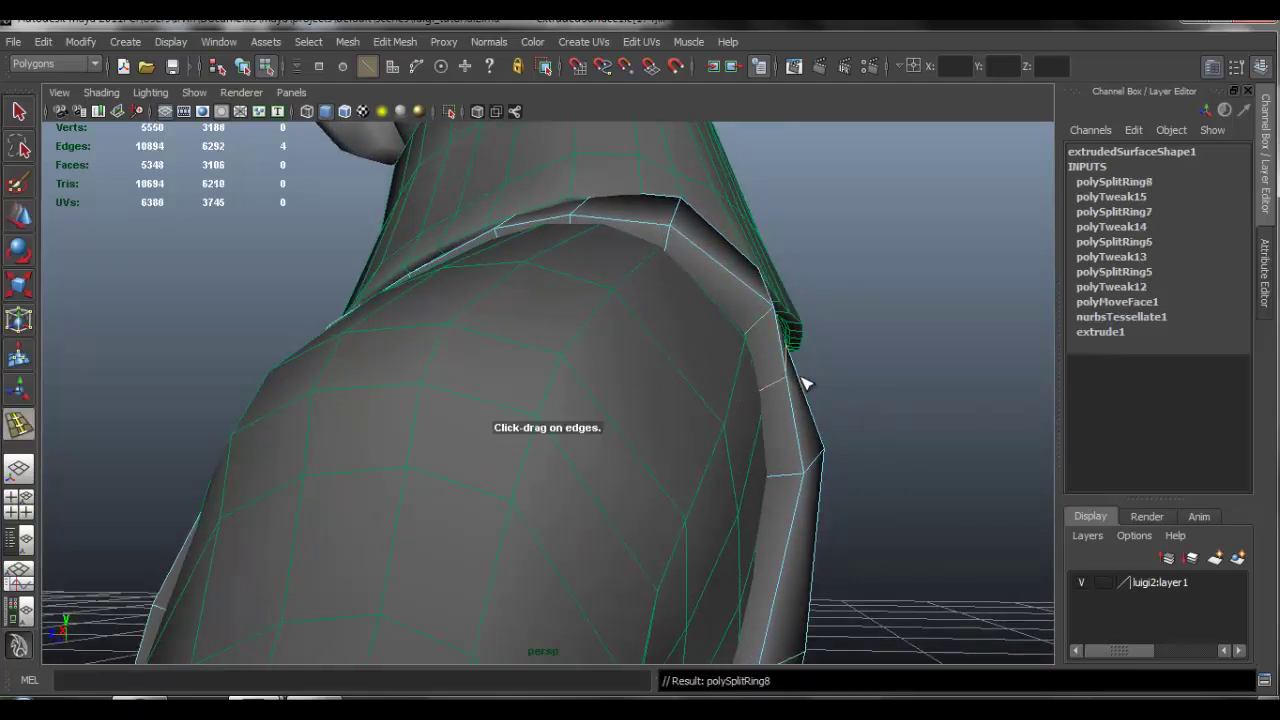
key(w)
drag(637, 381, 647, 383)
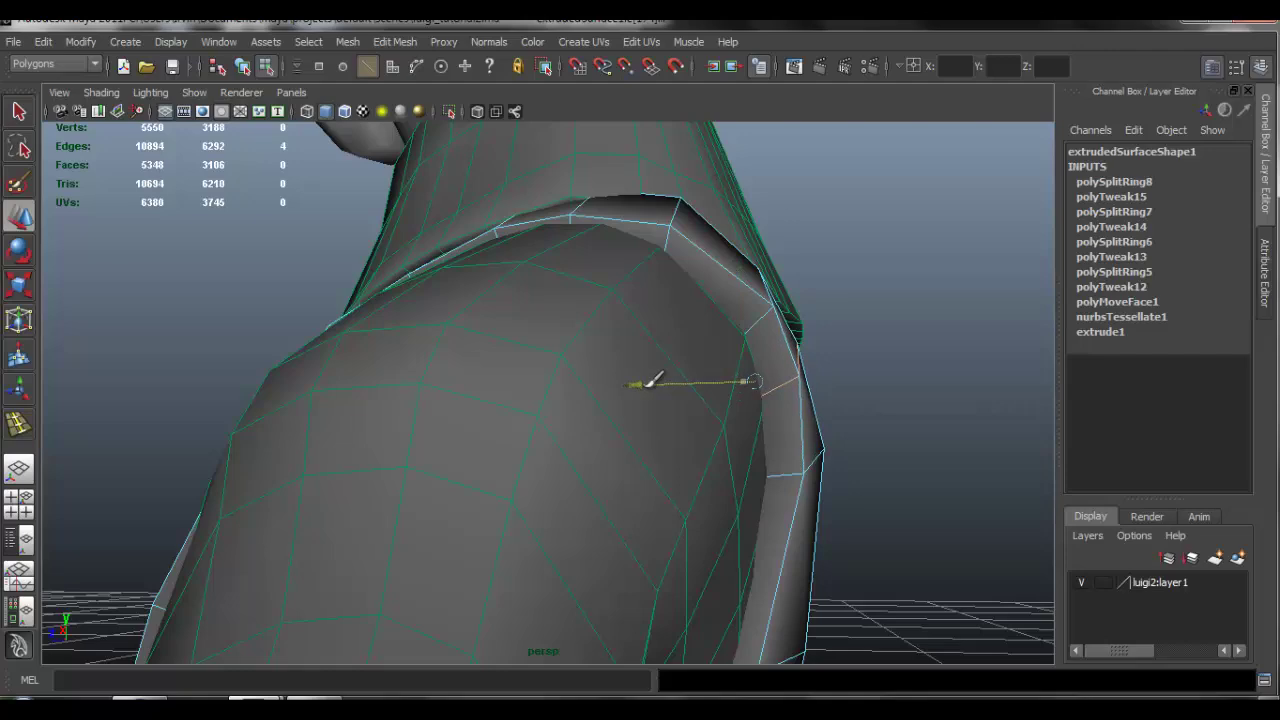
- Reposition the strap's edge ring beside the back of the collar so the strap clears the body and runs smoothly
alt+drag(689, 312, 498, 352)
alt+drag(403, 320, 447, 361)
click(464, 421)
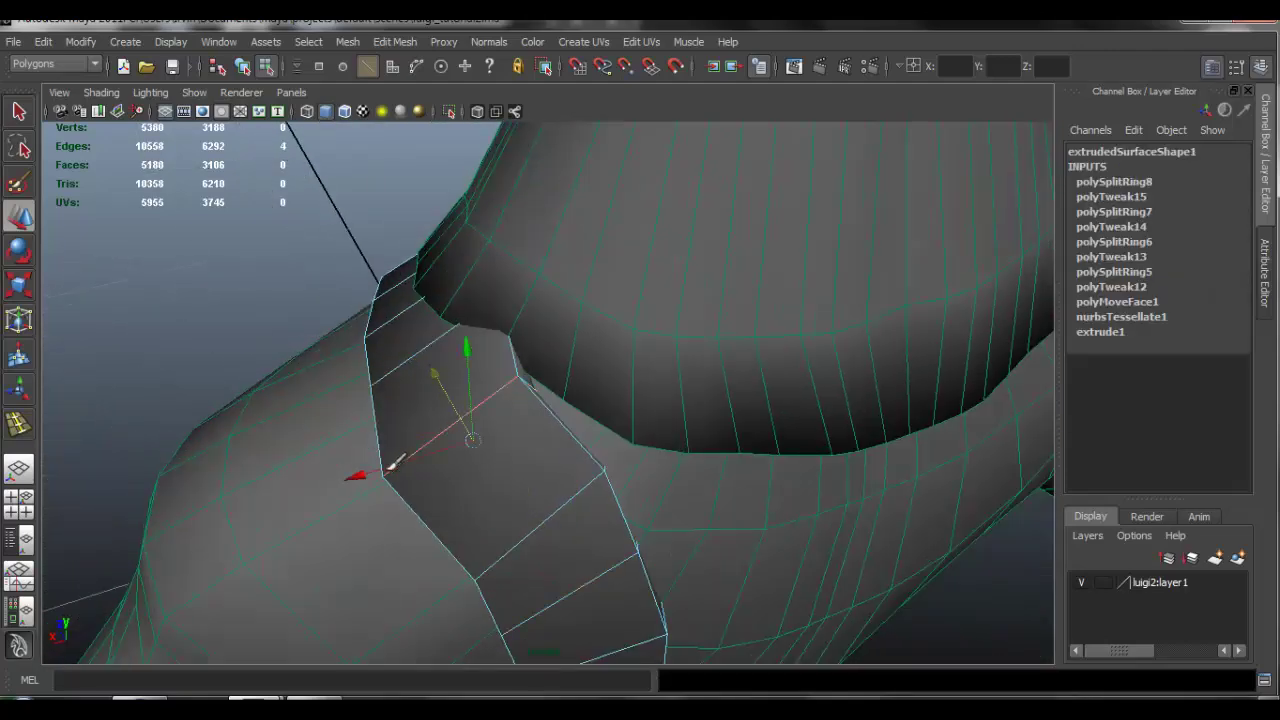
drag(482, 427, 500, 422)
alt+drag(580, 380, 488, 398)
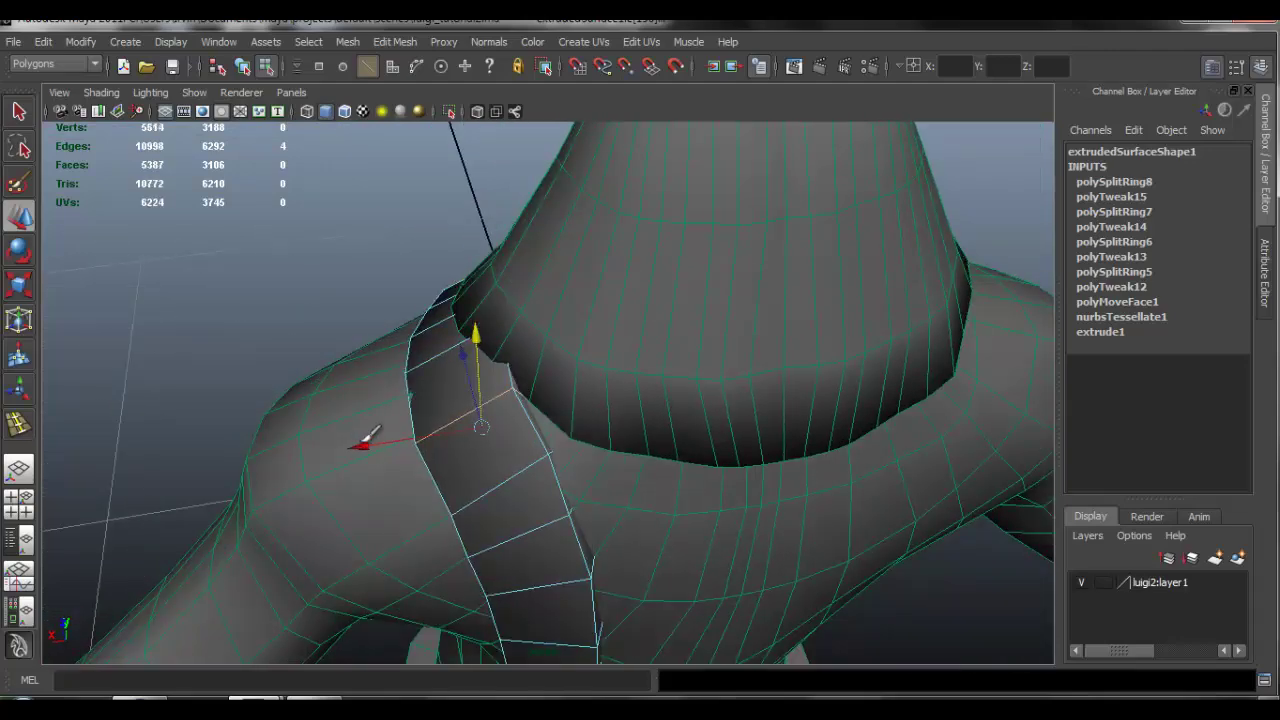
drag(371, 434, 374, 434)
- Return to object mode and check the strap's fit from the back, over the shoulder and from the front
right_drag(445, 351, 466, 278)
click(705, 403)
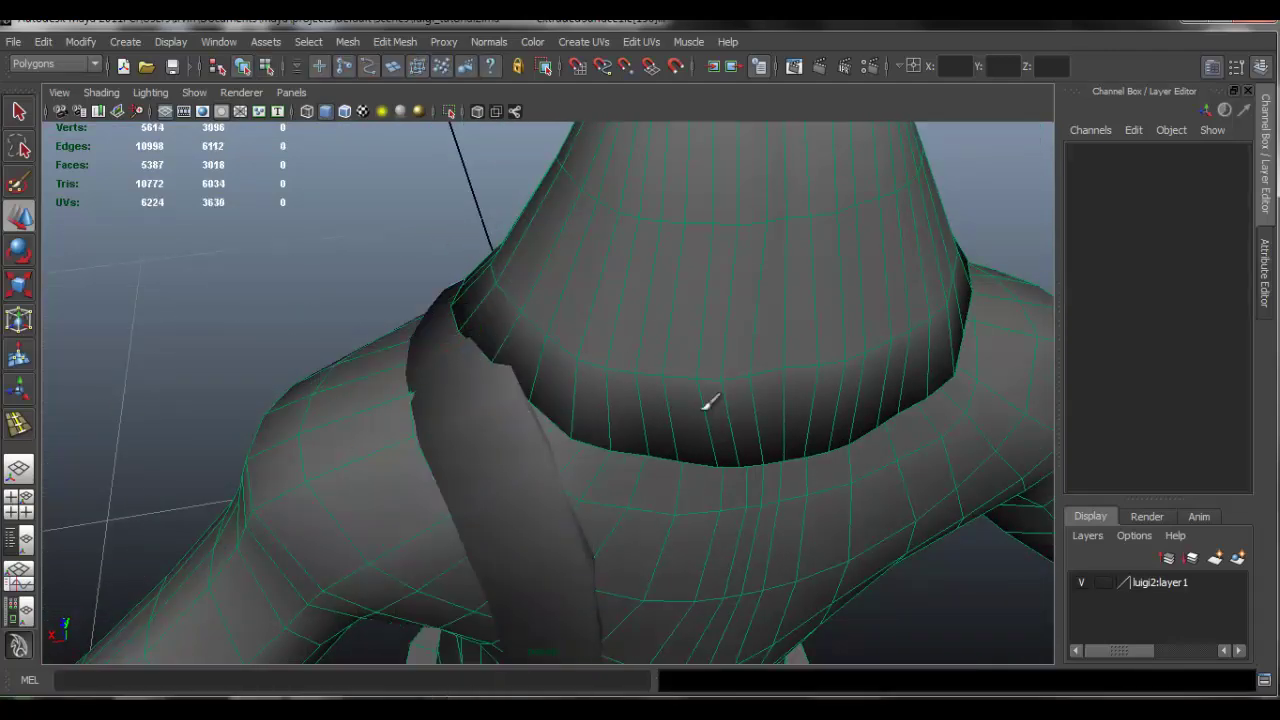
alt+right_drag(705, 403, 577, 404)
alt+drag(577, 404, 450, 340)
alt+middle_drag(535, 370, 557, 475)
alt+right_drag(557, 475, 863, 445)
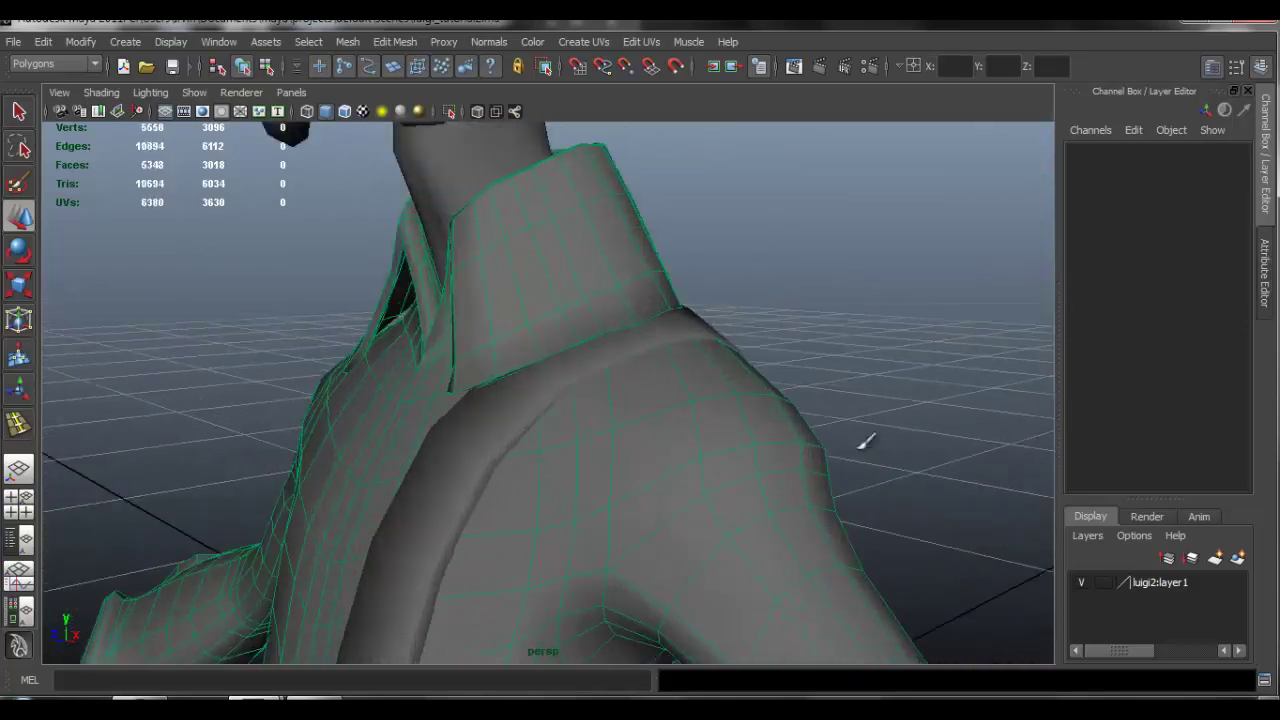
alt+drag(741, 384, 540, 320)
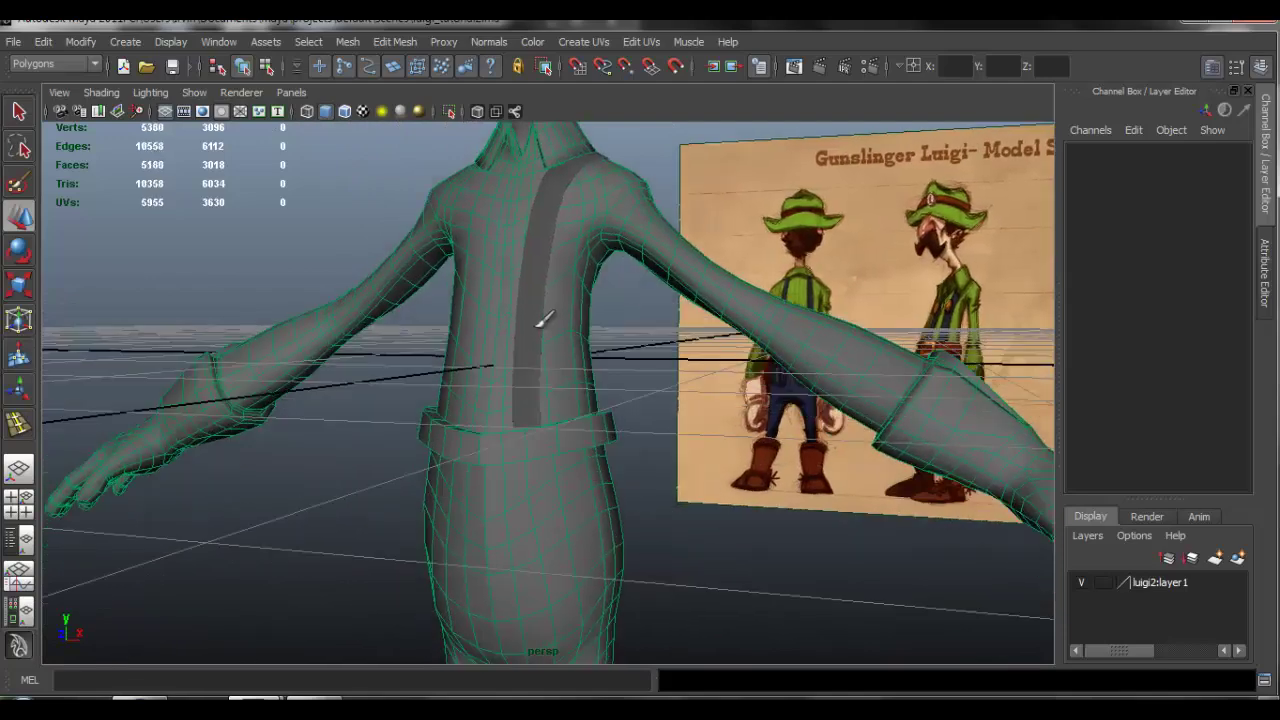
- Try to delete the leftover NURBS circle beside the arm, and undo the deletion
click(612, 200)
click(567, 497)
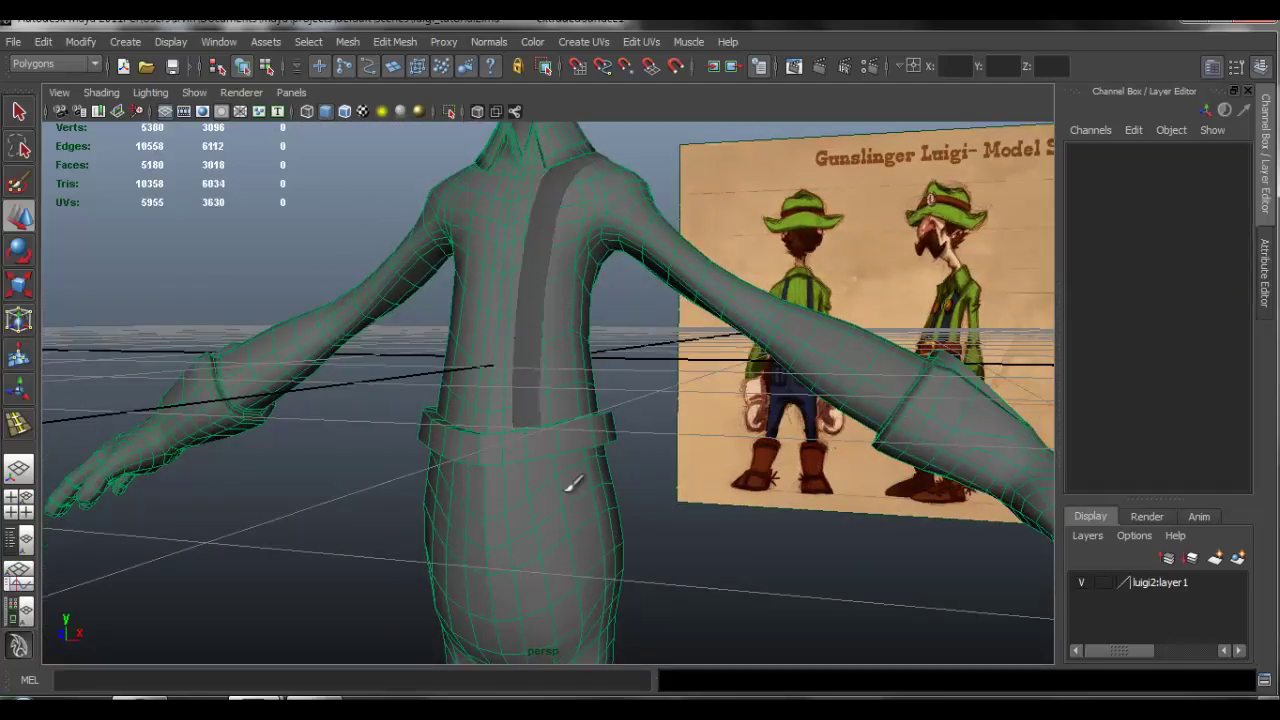
click(537, 255)
mouse_move(608, 320)
alt+mouse_down()
mouse_move(600, 380)
mouse_move(694, 366)
mouse_move(886, 257)
mouse_move(600, 306)
mouse_move(616, 313)
alt+mouse_up()
click(880, 290)
click(886, 290)
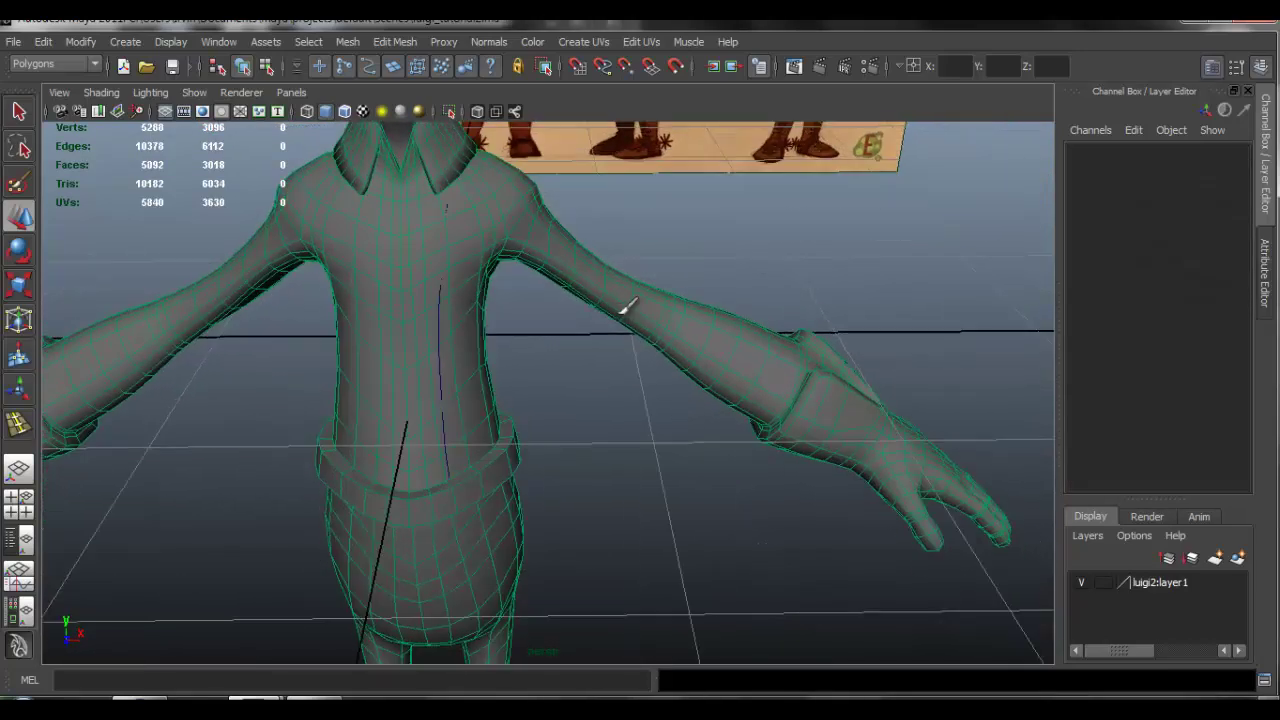
key(ctrl+z)
- Delete the strap's construction history and remove the leftover NURBS circle beside the arm
click(447, 237)
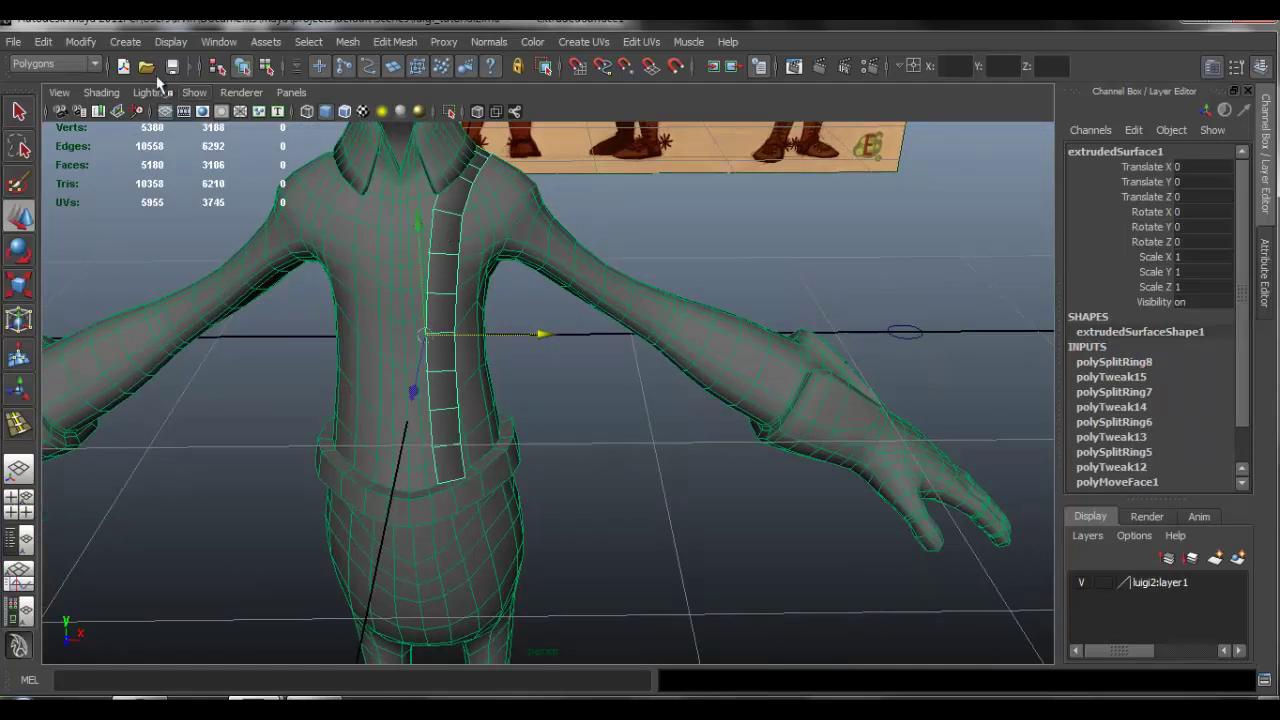
click(43, 42)
mouse_move(191, 243)
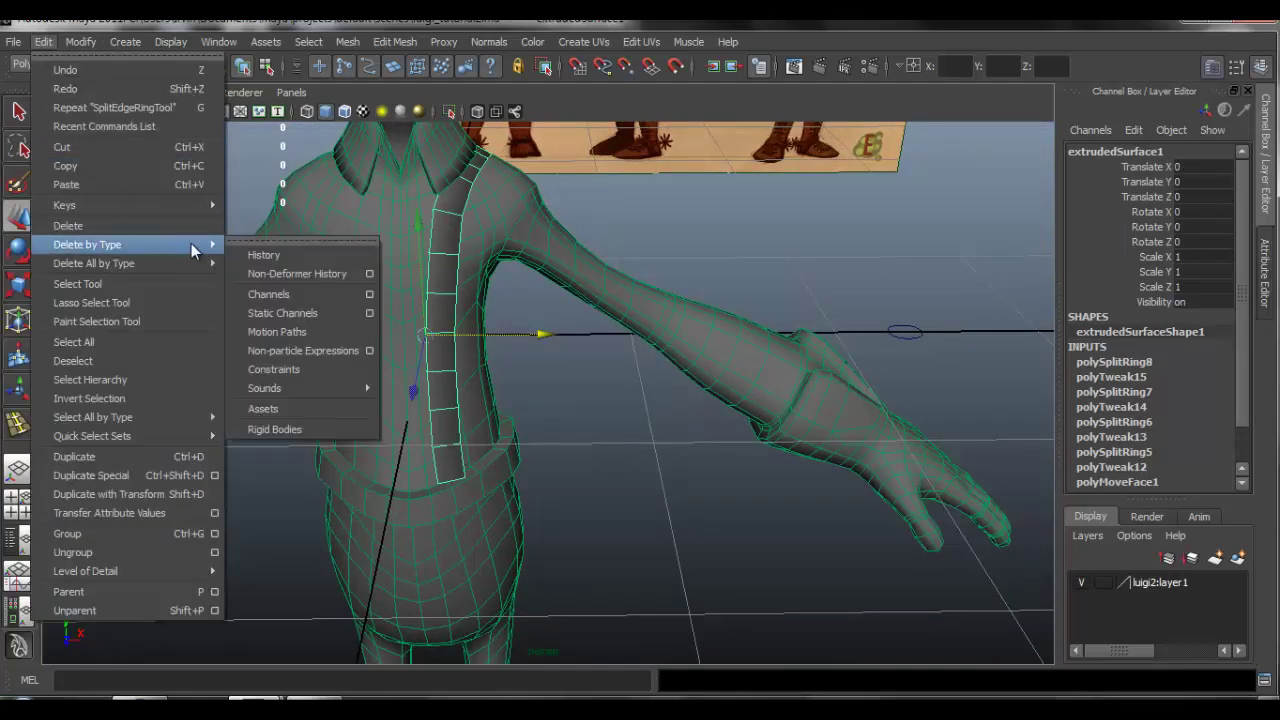
click(284, 255)
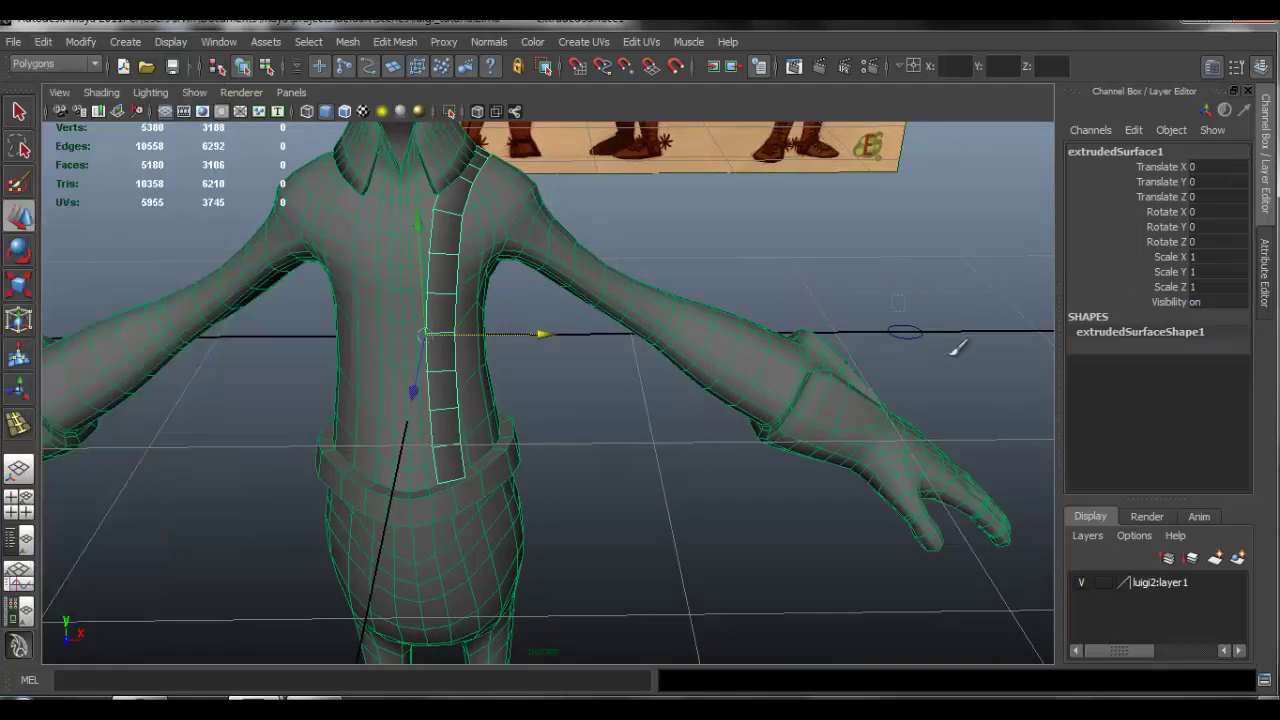
drag(892, 296, 952, 354)
key(Delete)
- Isolate the strap in the view and delete the leftover extrusion path curve inside its lower end
alt+middle_drag(538, 398, 558, 383)
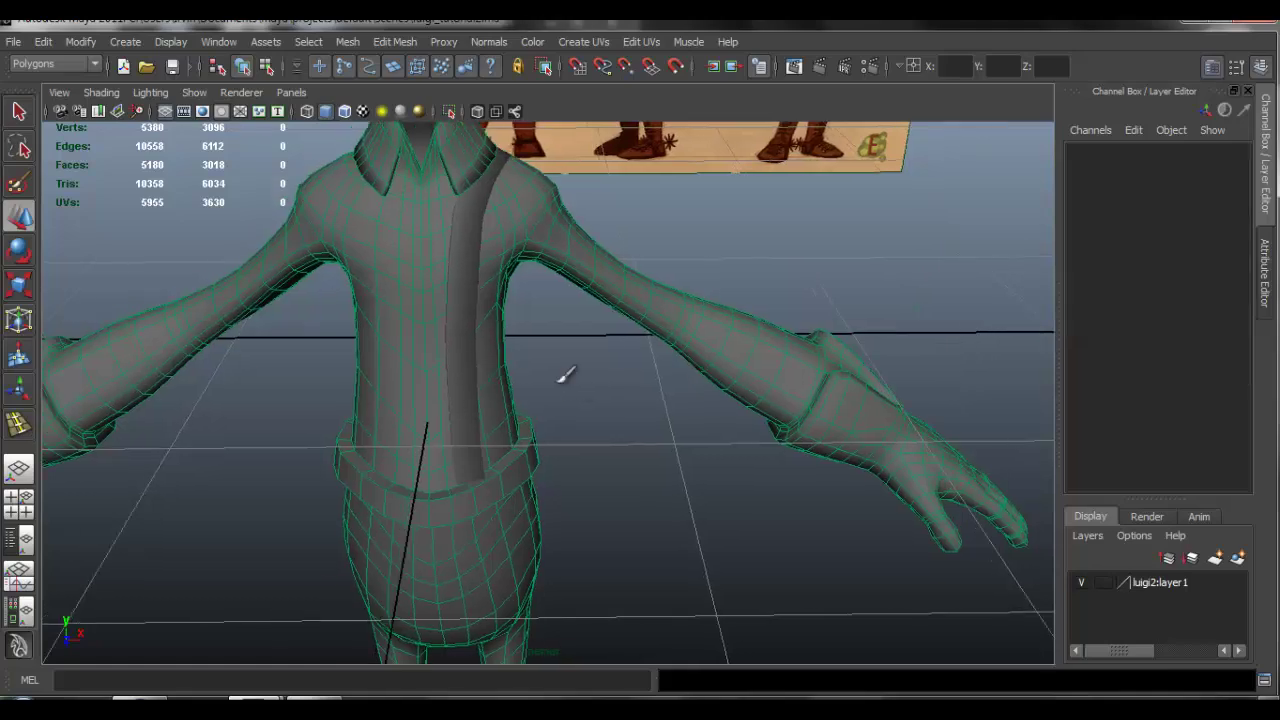
alt+right_drag(558, 383, 569, 517)
alt+drag(569, 517, 557, 386)
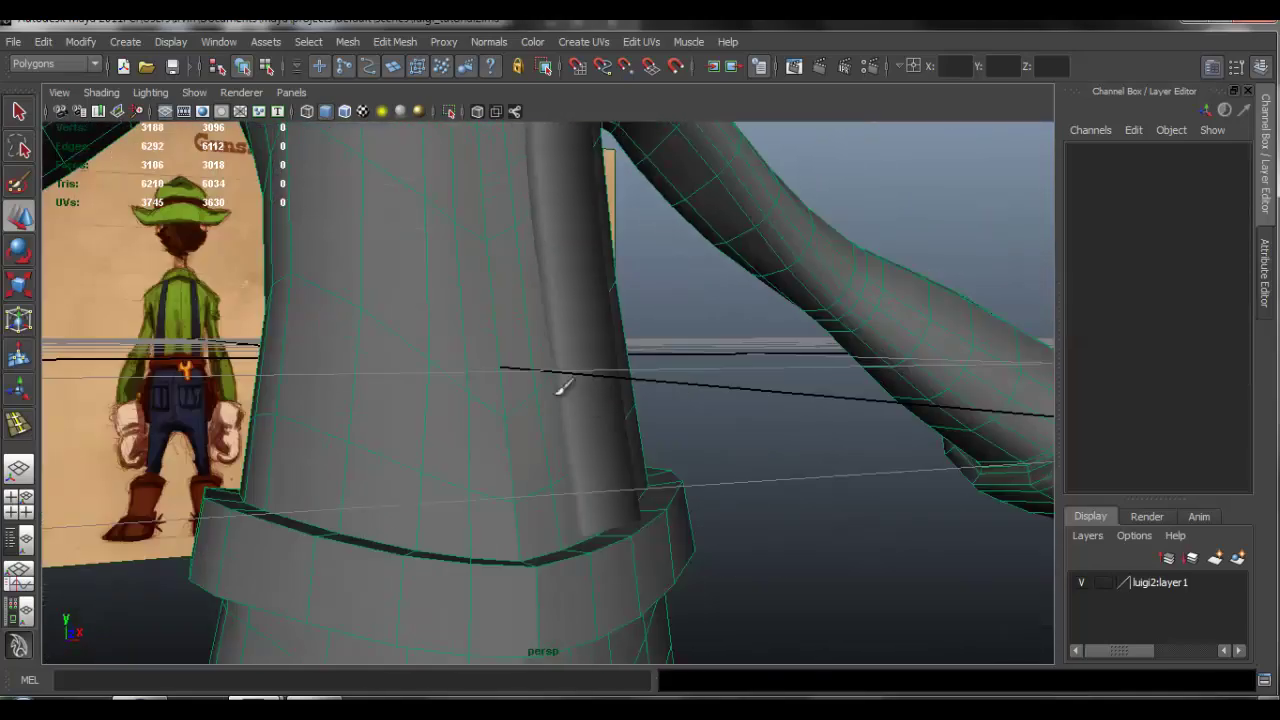
click(646, 421)
click(451, 114)
alt+drag(690, 412, 698, 377)
click(587, 342)
alt+right_drag(585, 348, 847, 367)
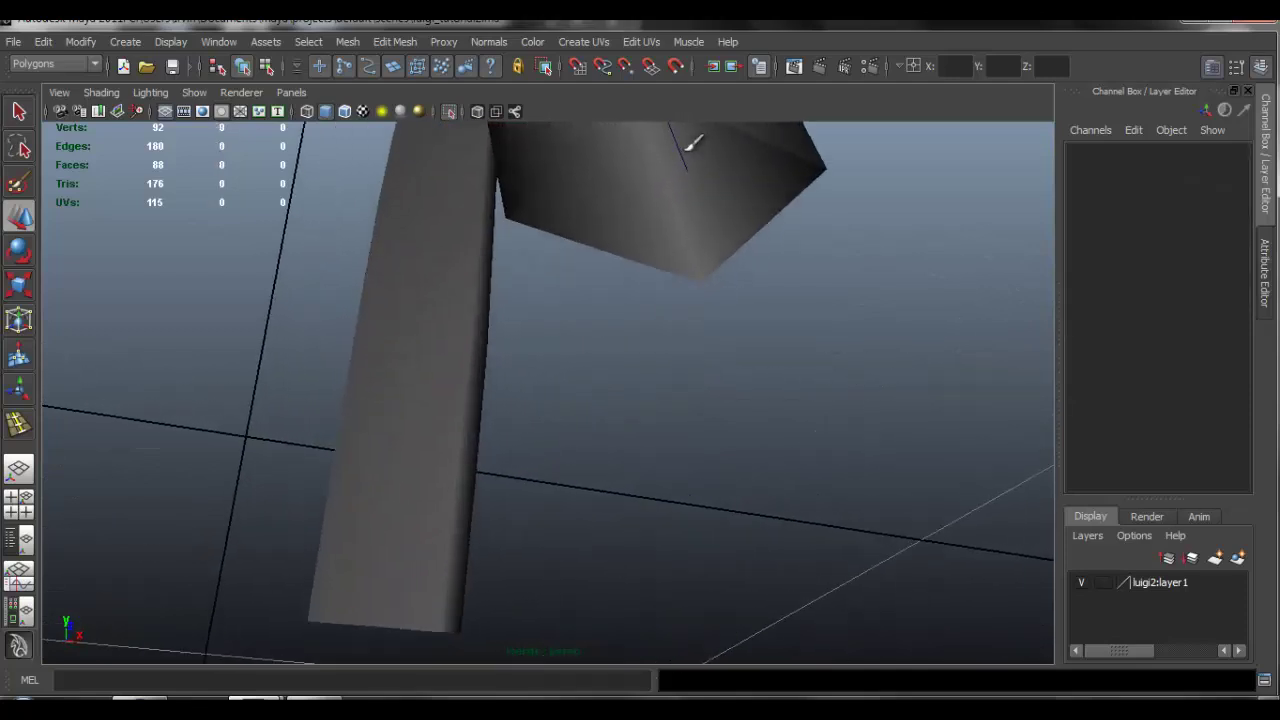
click(693, 145)
key(f)
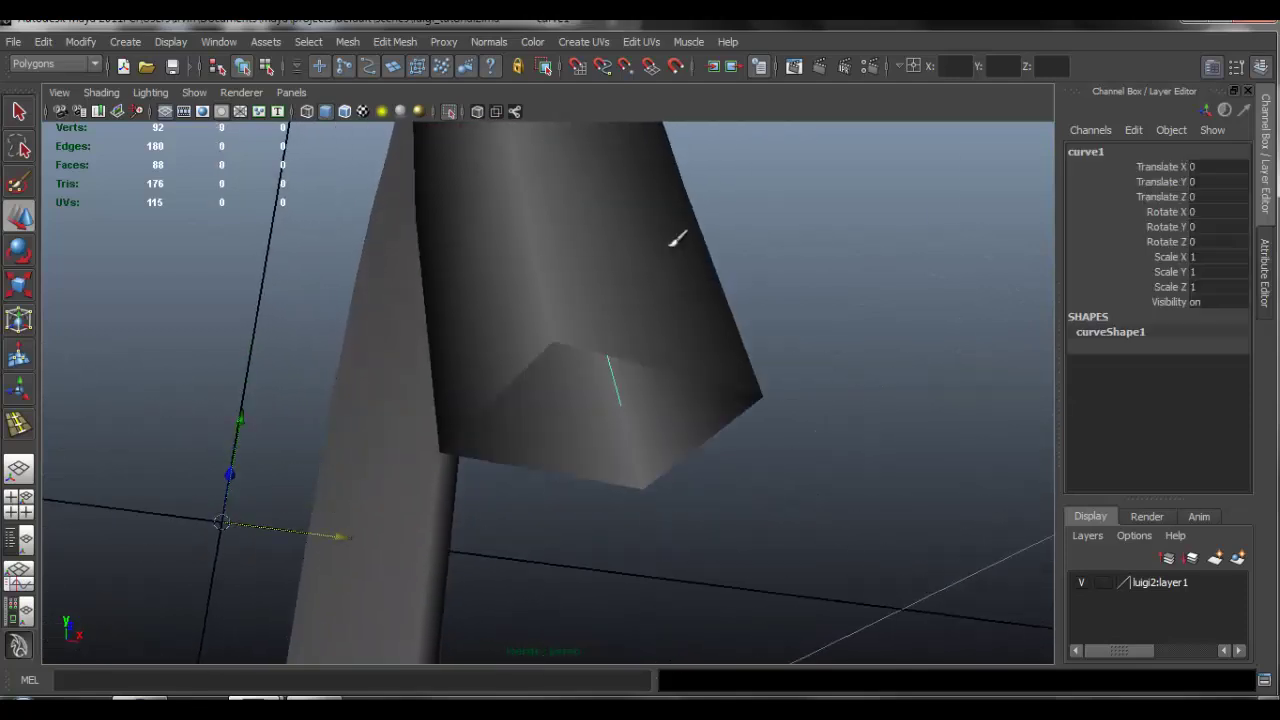
click(676, 238)
alt+drag(677, 237, 703, 214)
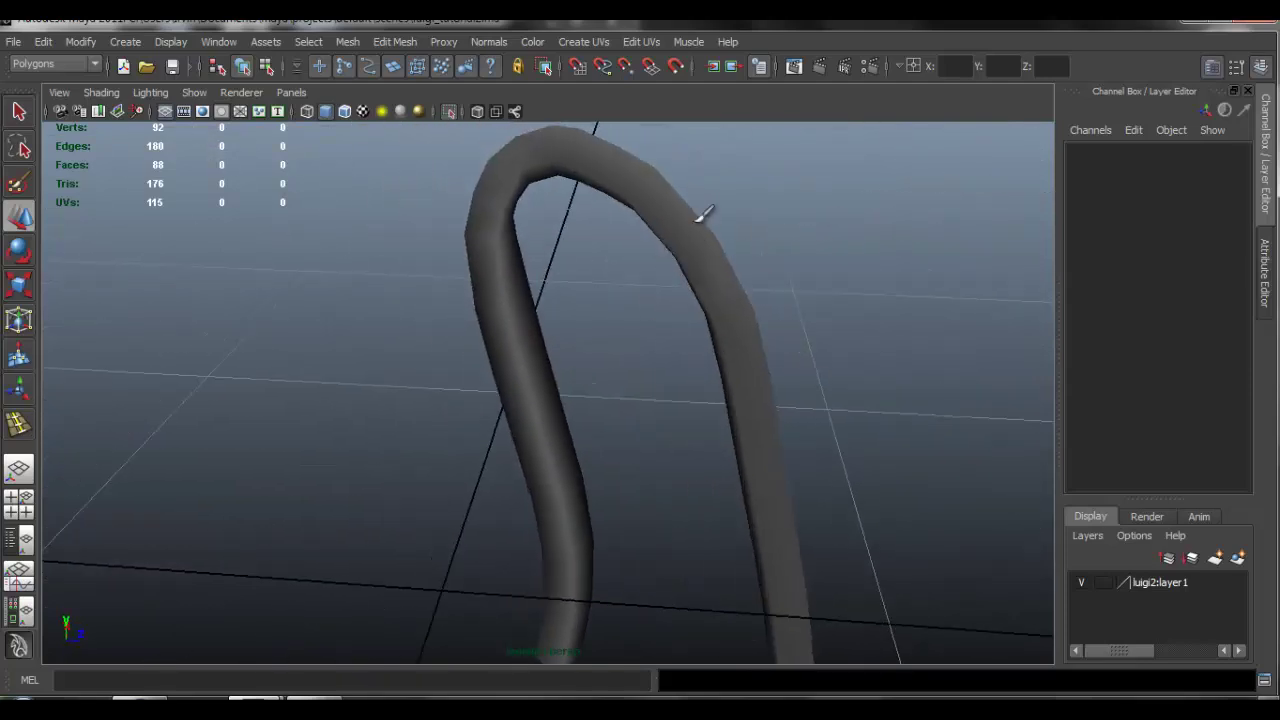
- Check the isolated strap, show the whole character again and clear the selection
click(703, 214)
alt+drag(686, 271, 594, 339)
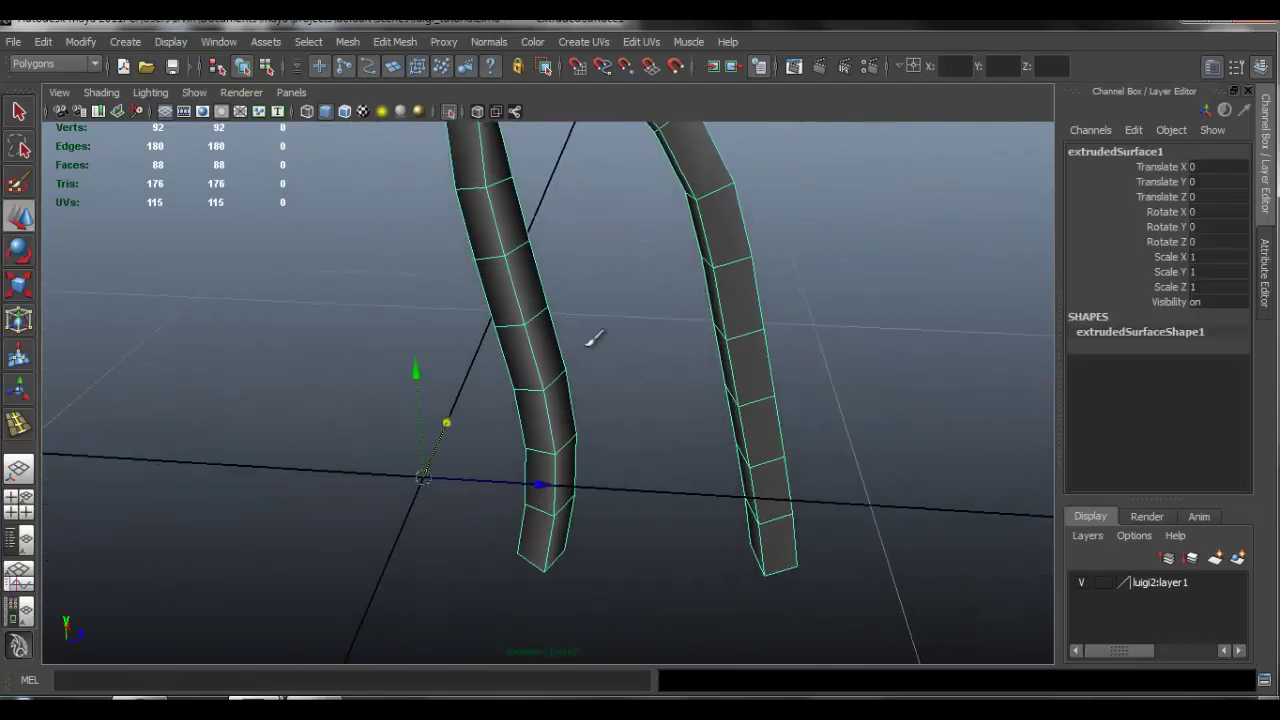
click(449, 111)
alt+drag(674, 317, 622, 262)
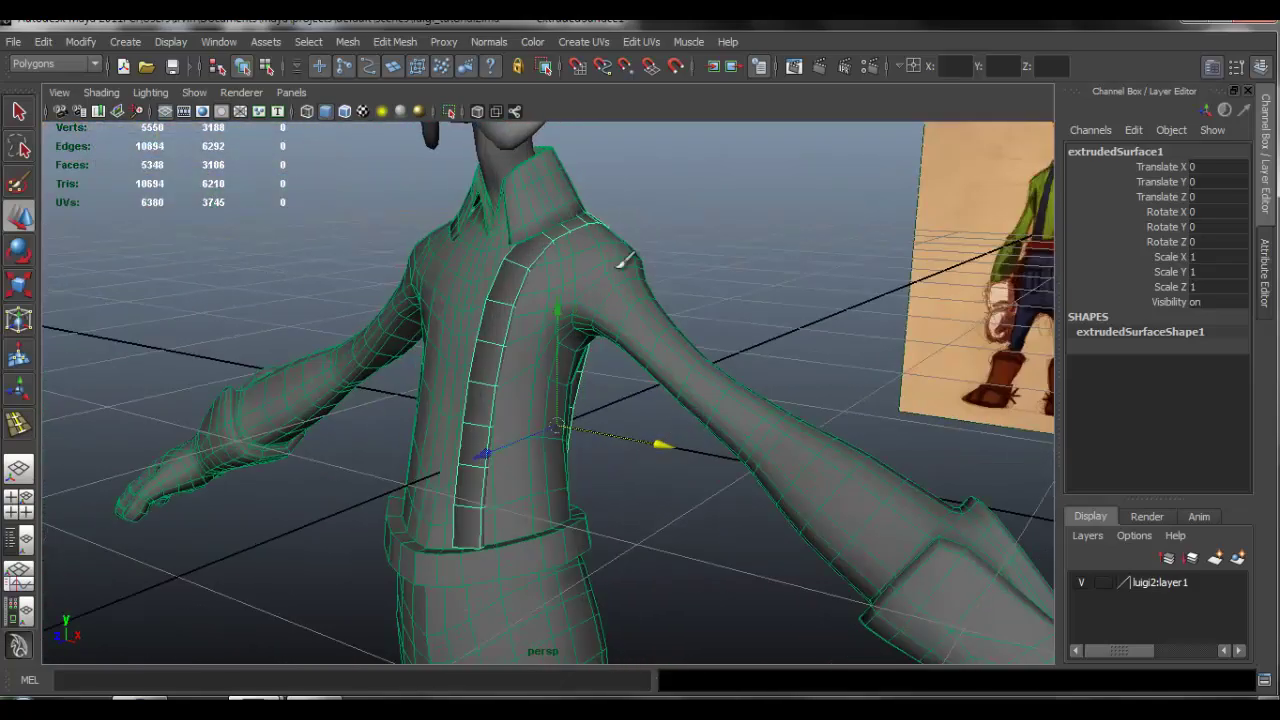
click(726, 234)
alt+middle_drag(624, 457, 621, 316)
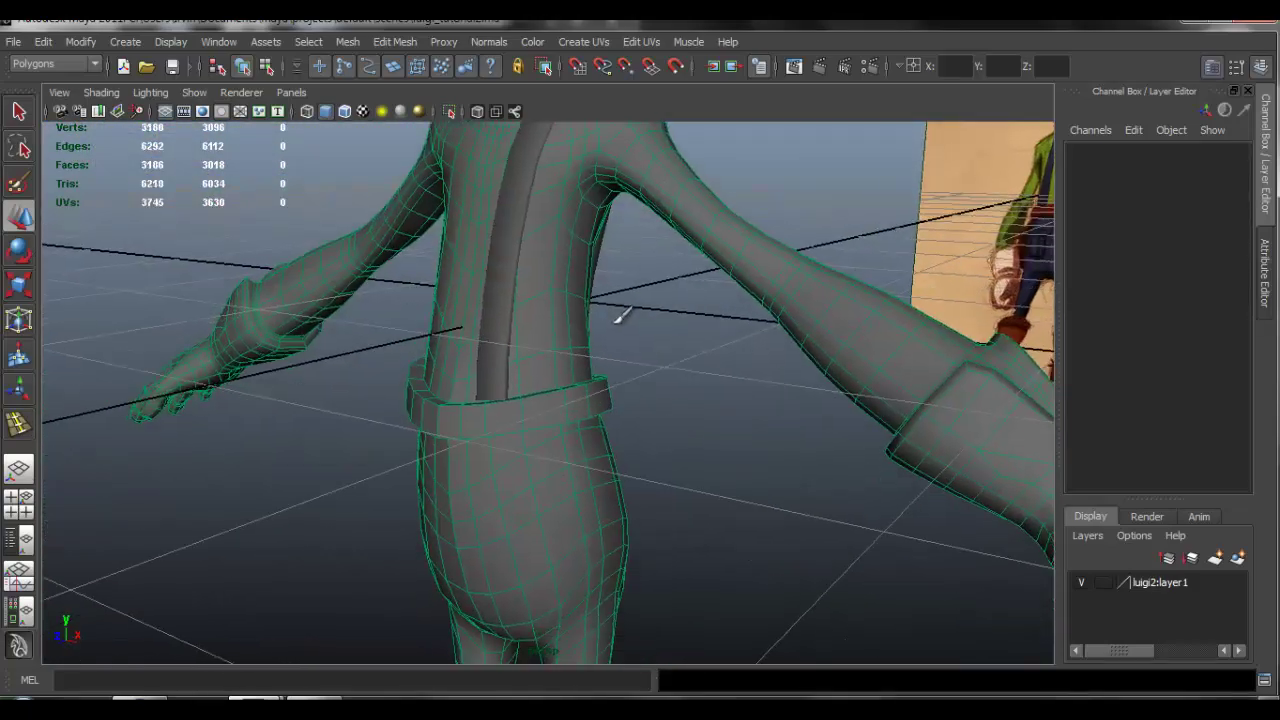
- Make the live body mesh not live and examine the waist and hips against the reference sheet
click(43, 41)
mouse_move(80, 41)
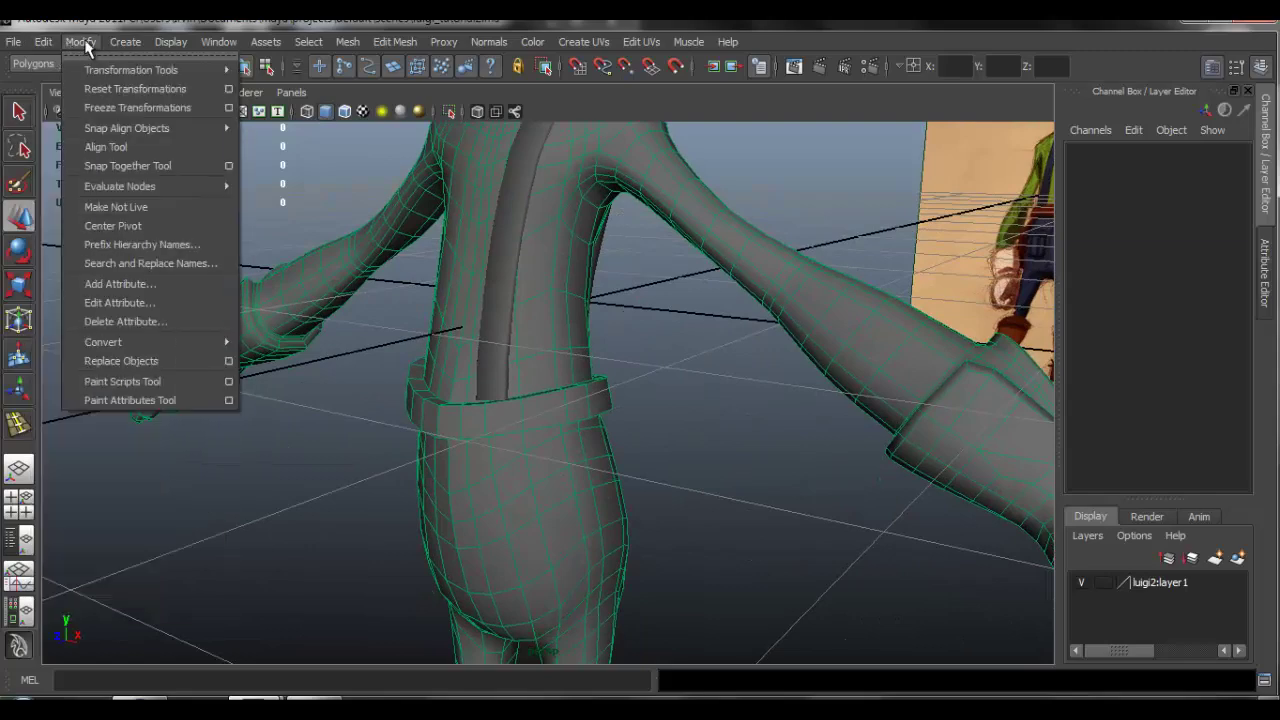
click(152, 208)
alt+drag(686, 329, 503, 426)
alt+right_drag(503, 426, 628, 463)
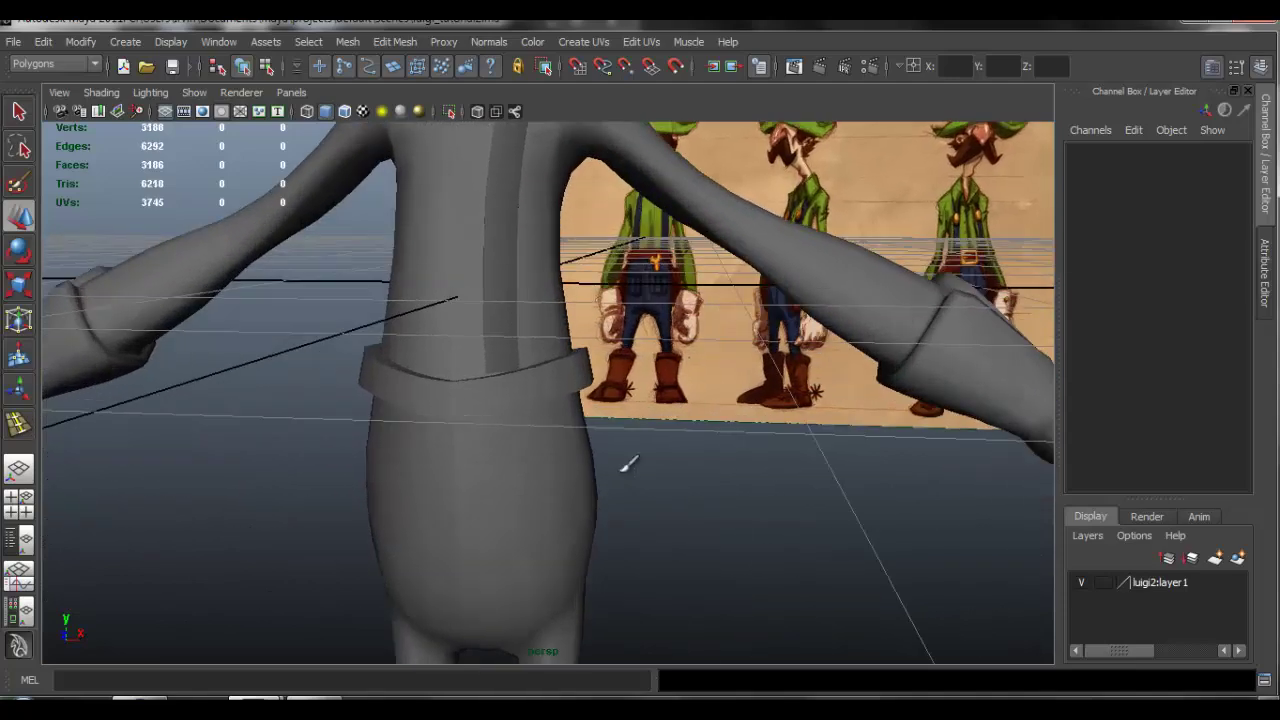
alt+drag(628, 463, 494, 354)
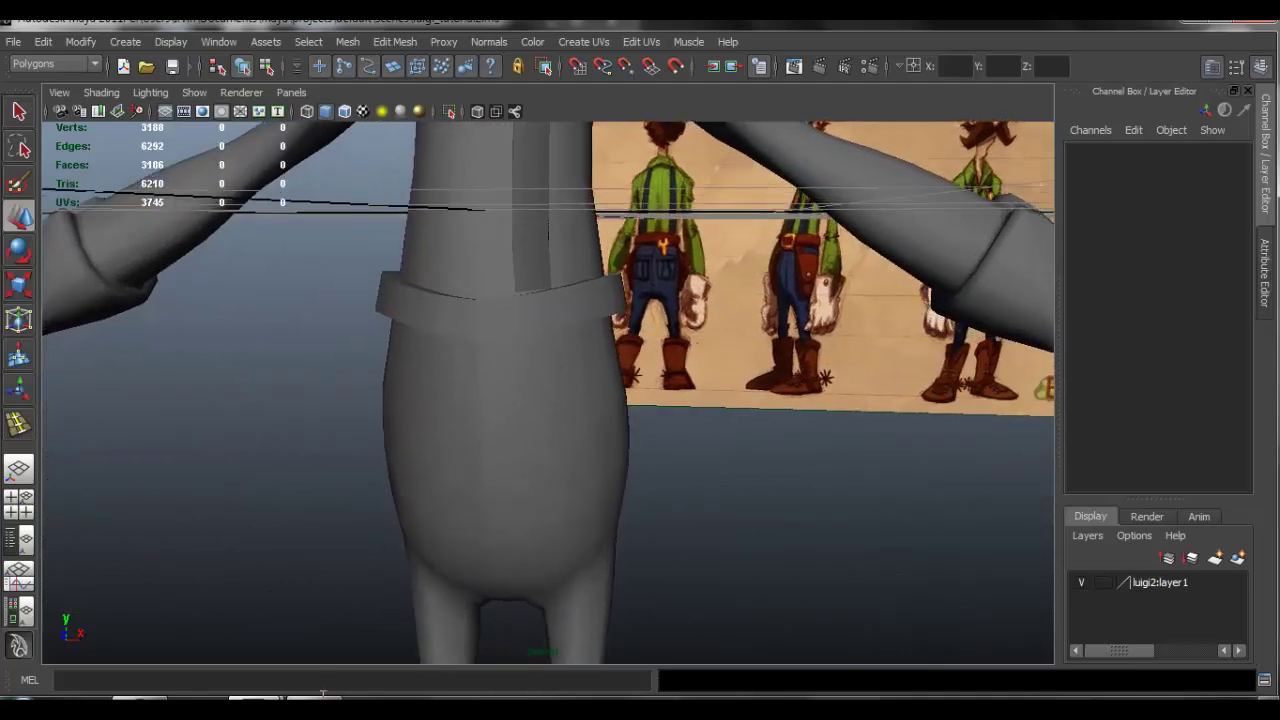
alt+drag(597, 442, 610, 480)
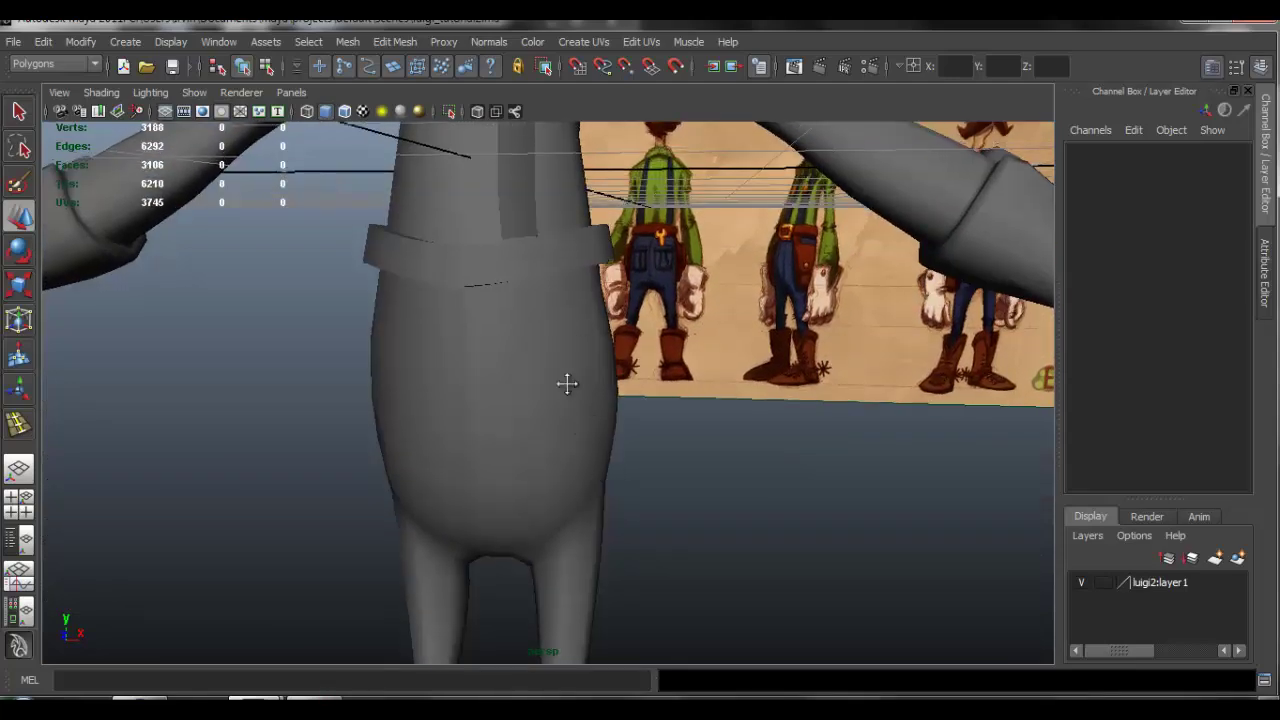
- Create a polygon torus and move it out beside the character to Translate X 2.375
alt+drag(567, 383, 525, 374)
click(132, 41)
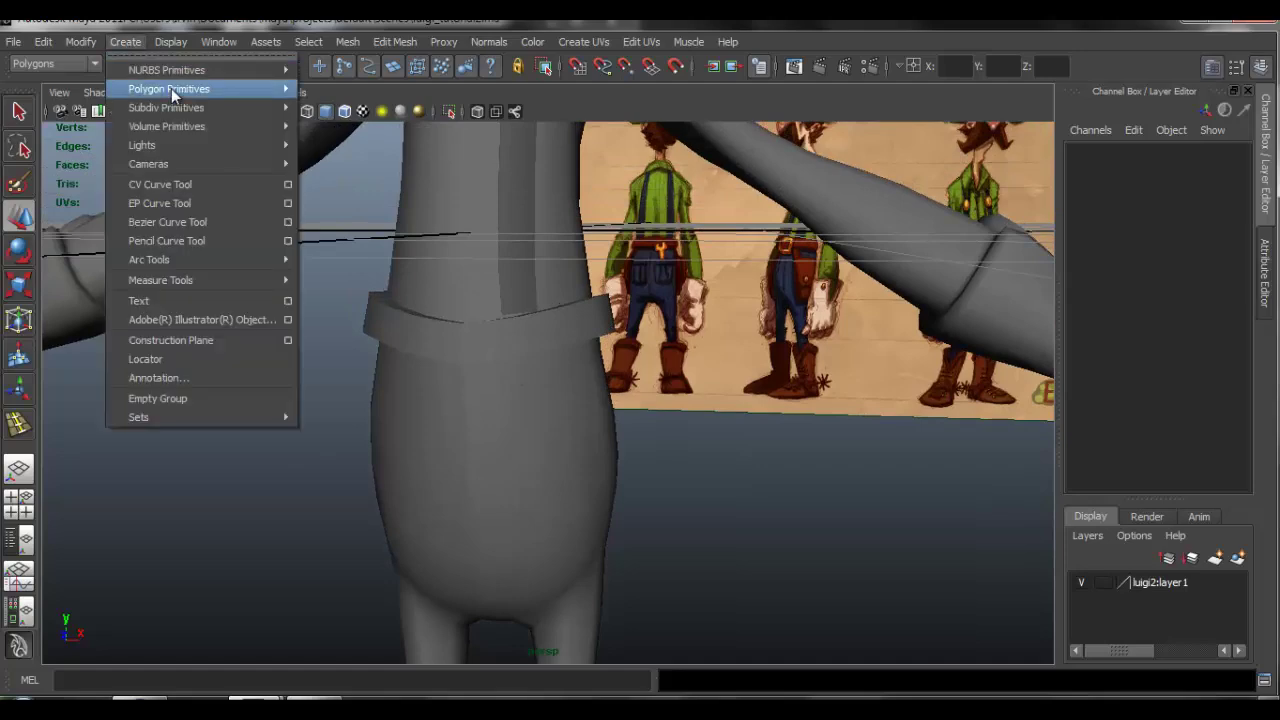
mouse_move(171, 88)
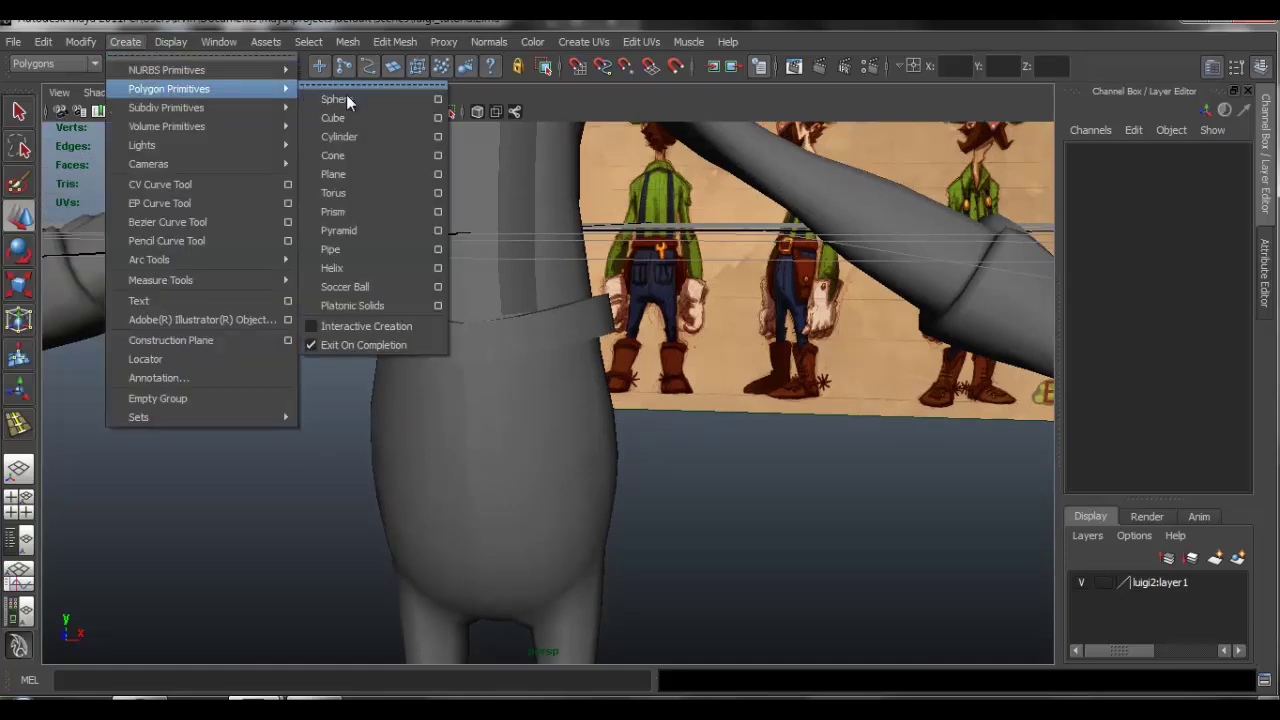
click(363, 193)
alt+right_drag(794, 420, 590, 325)
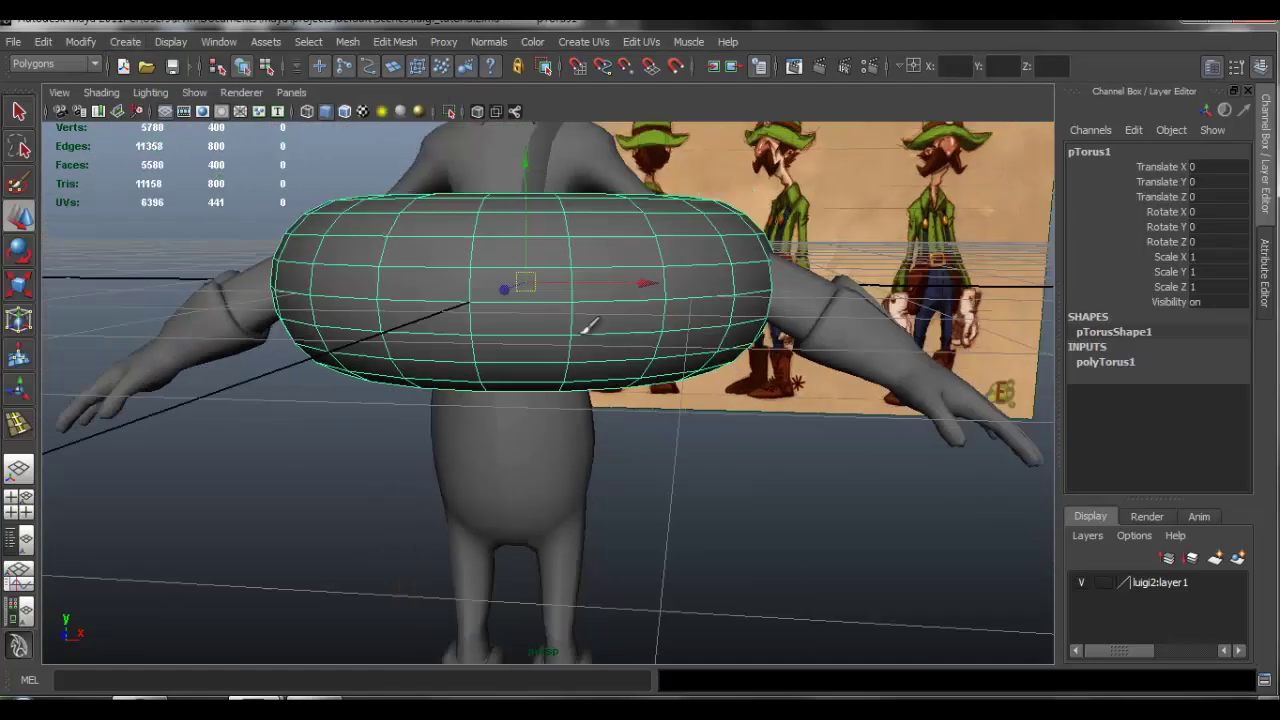
alt+drag(590, 325, 970, 350)
alt+middle_drag(751, 360, 585, 330)
alt+right_drag(585, 330, 727, 392)
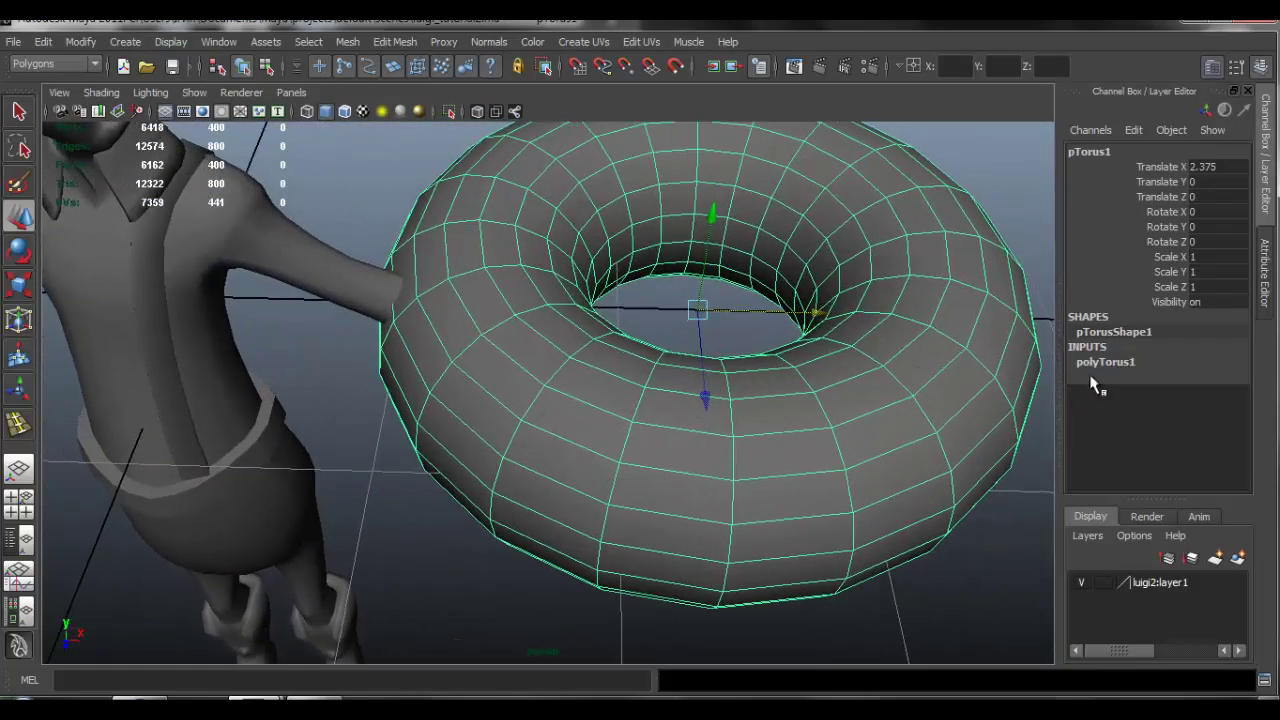
- Set the torus's Subdivisions Axis to 4 and its Subdivisions Height to 5 to make a blocky square frame
click(1118, 362)
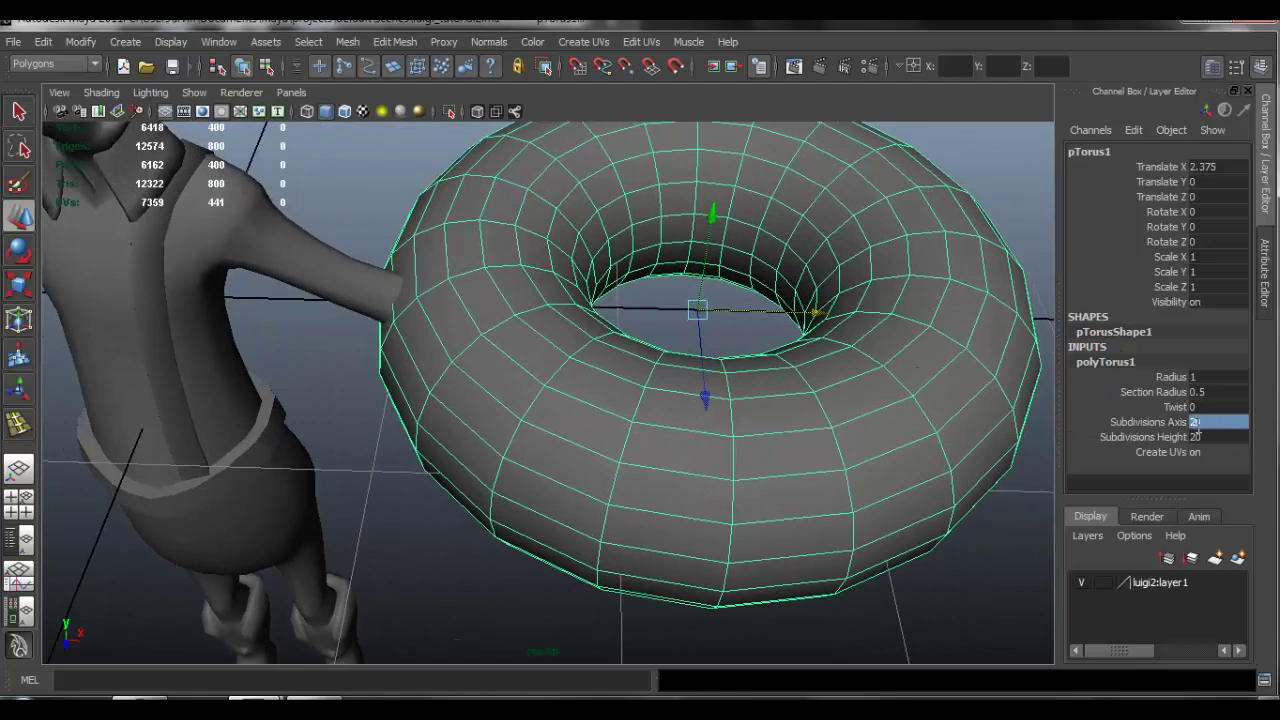
text(4)
key(Tab)
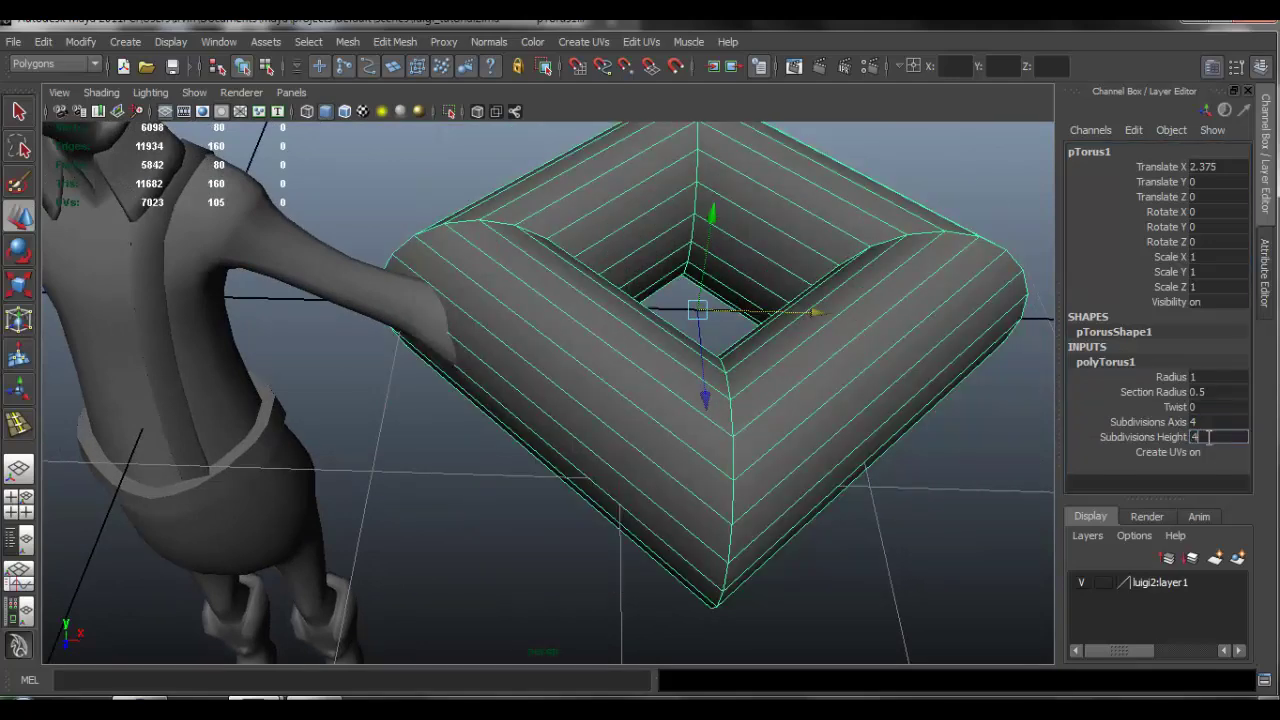
text(4)
key(Return)
alt+drag(766, 377, 770, 340)
click(1168, 441)
middle_drag(814, 413, 829, 413)
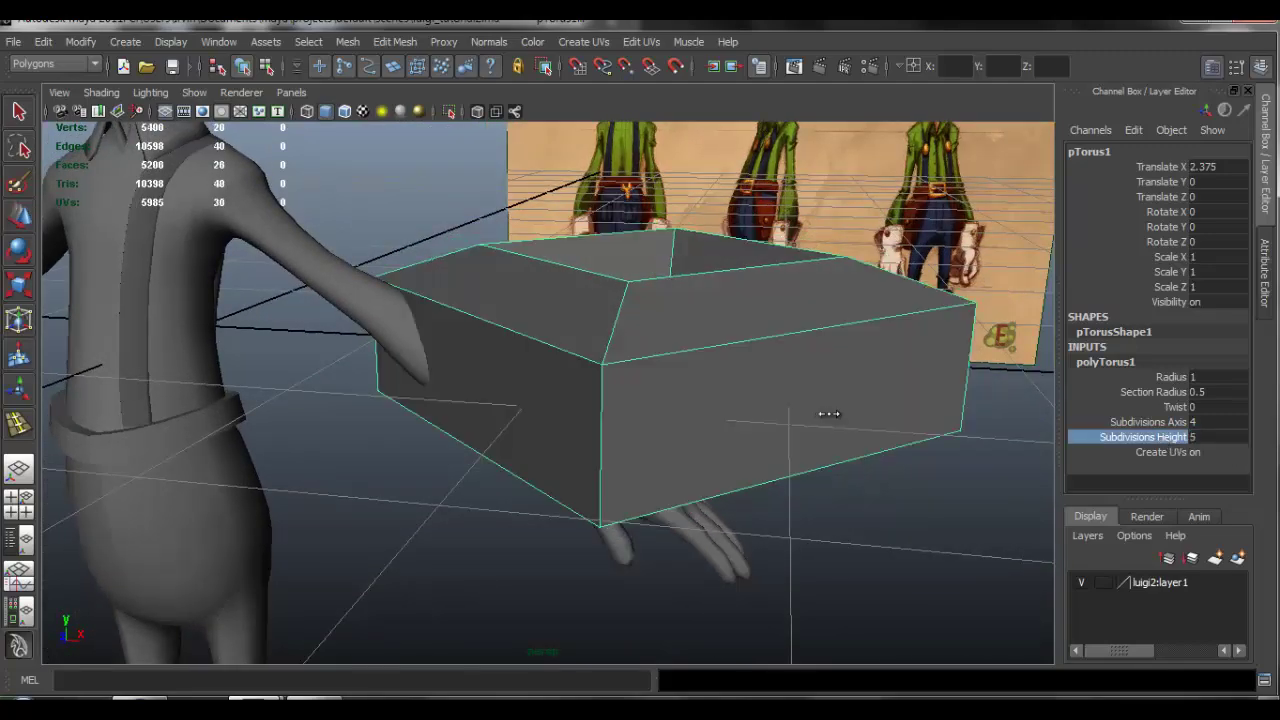
- Examine the square frame's inner edges in edge mode and return to object selection
alt+drag(910, 415, 871, 384)
alt+drag(878, 299, 746, 282)
right_drag(746, 282, 749, 236)
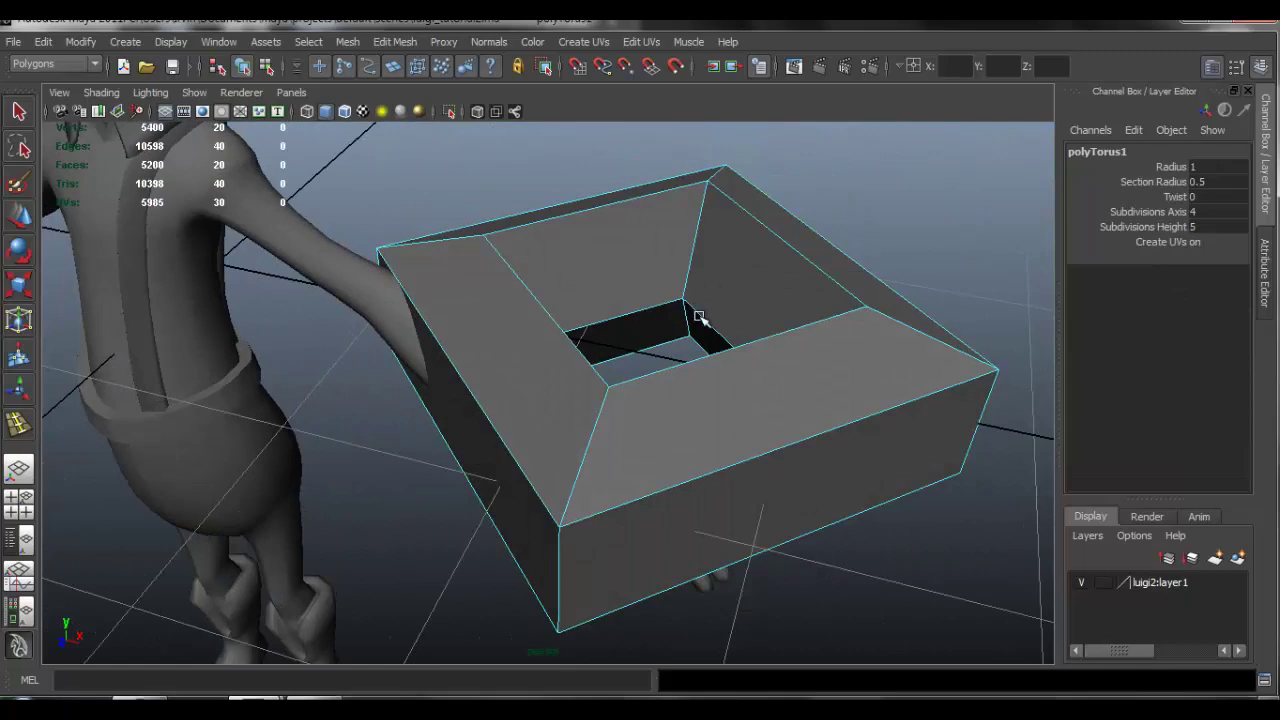
click(697, 313)
alt+drag(707, 319, 675, 335)
right_drag(704, 252, 775, 236)
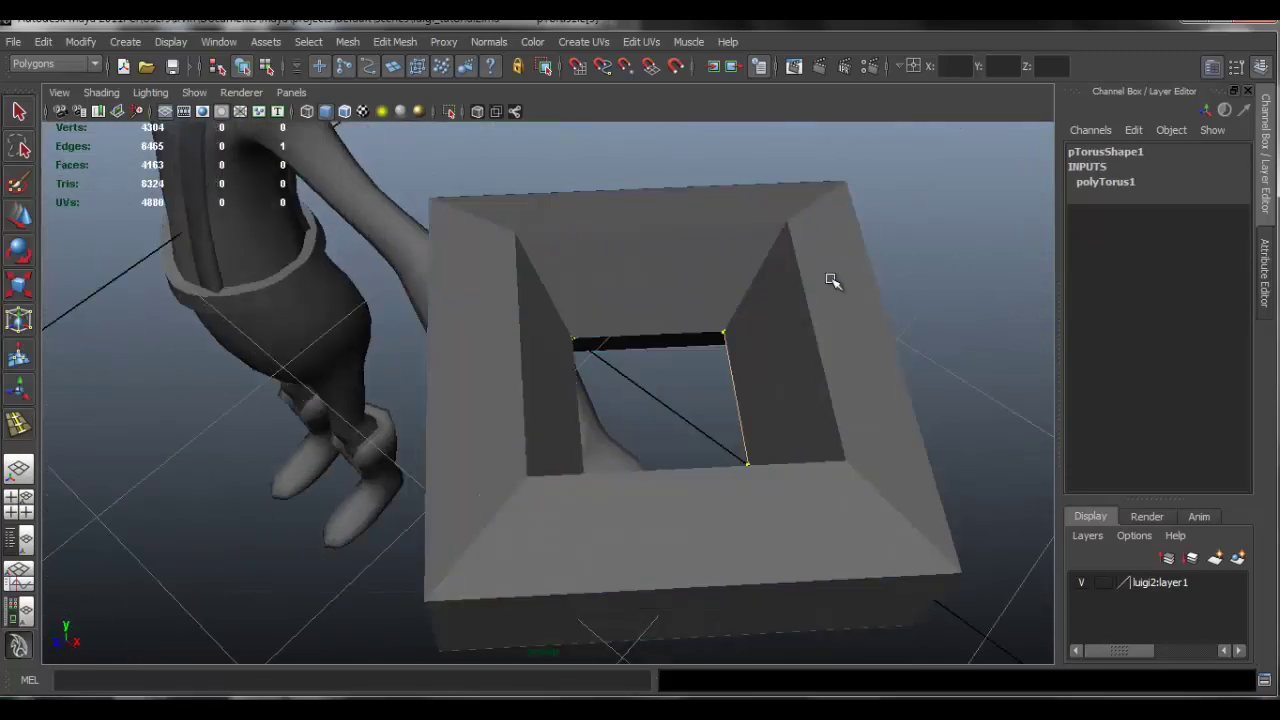
click(828, 276)
- Scale the square frame down uniformly to about 0.492
alt+drag(768, 416, 795, 361)
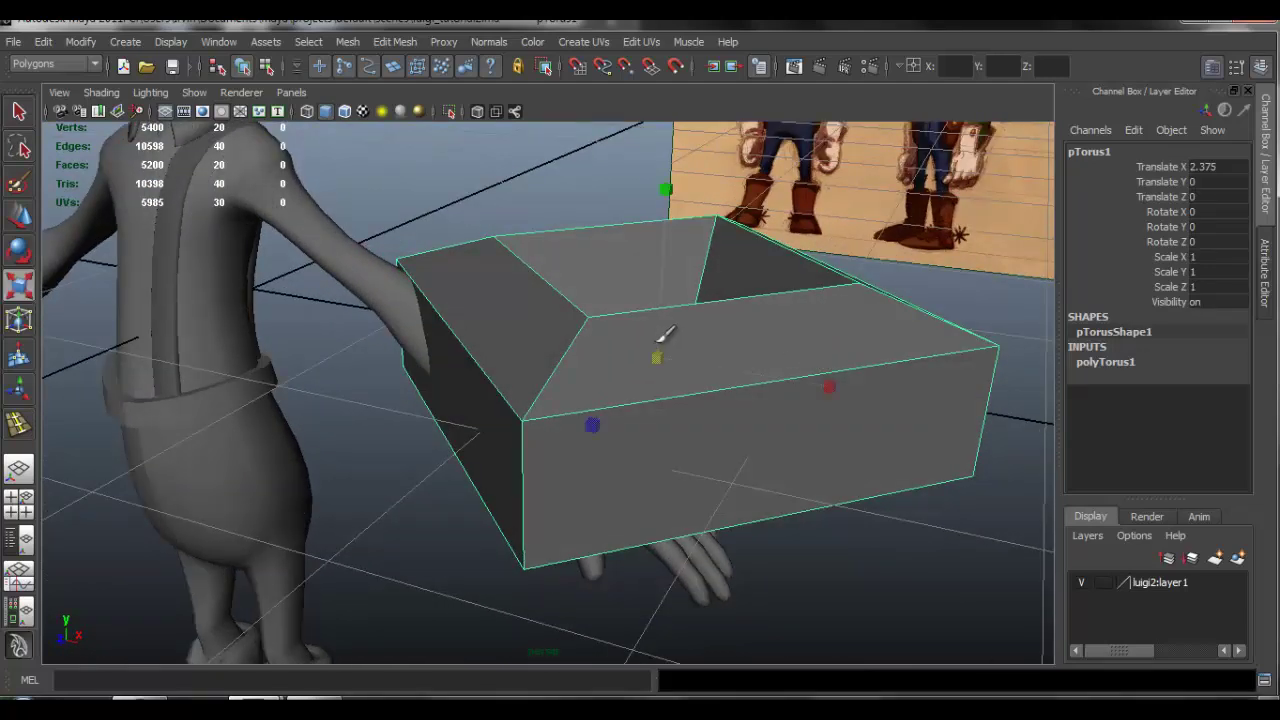
alt+drag(676, 200, 670, 282)
key(r)
drag(655, 356, 446, 294)
alt+middle_drag(760, 326, 928, 328)
- Move the frame in front of the character's waist, to about Translate X 0.861 and Translate Z 1.279
key(w)
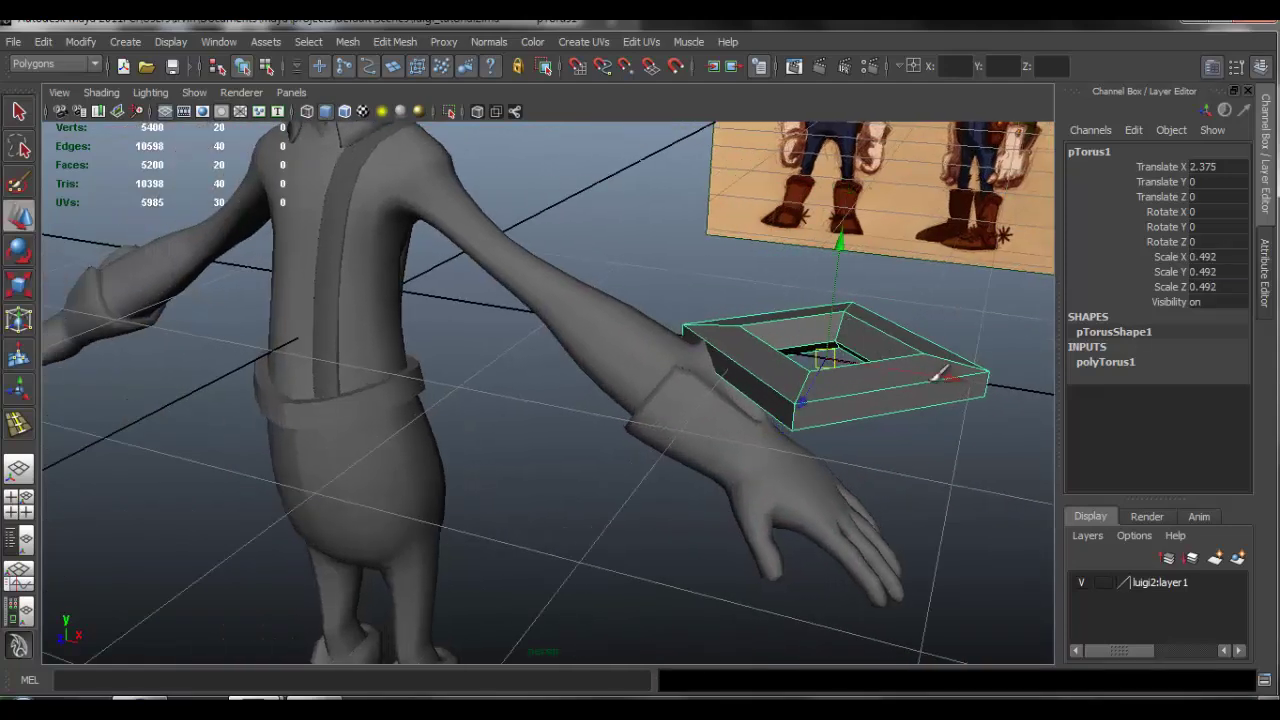
drag(962, 367, 318, 400)
alt+drag(520, 352, 608, 345)
alt+right_drag(608, 345, 735, 398)
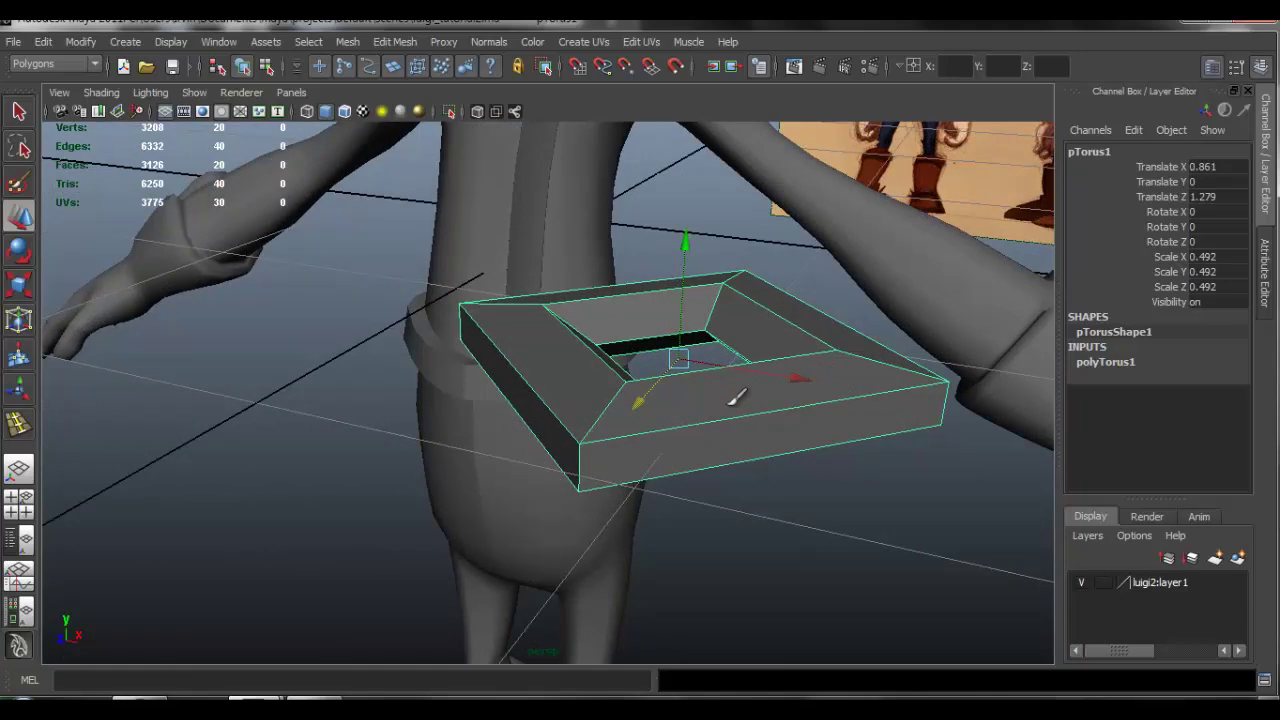
- Rotate the frame about -43.7 degrees around Y to square it with the body, and center it at about Translate X 0.061
key(e)
drag(661, 430, 579, 407)
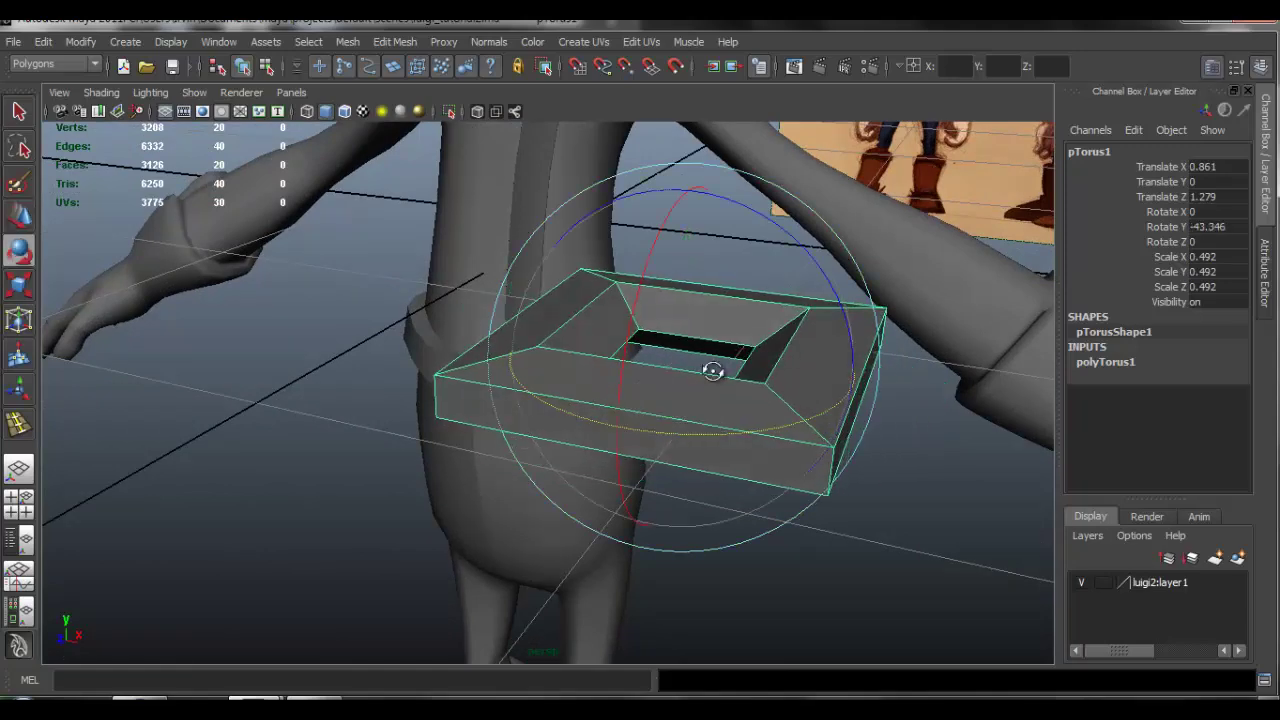
alt+drag(711, 371, 721, 379)
key(r)
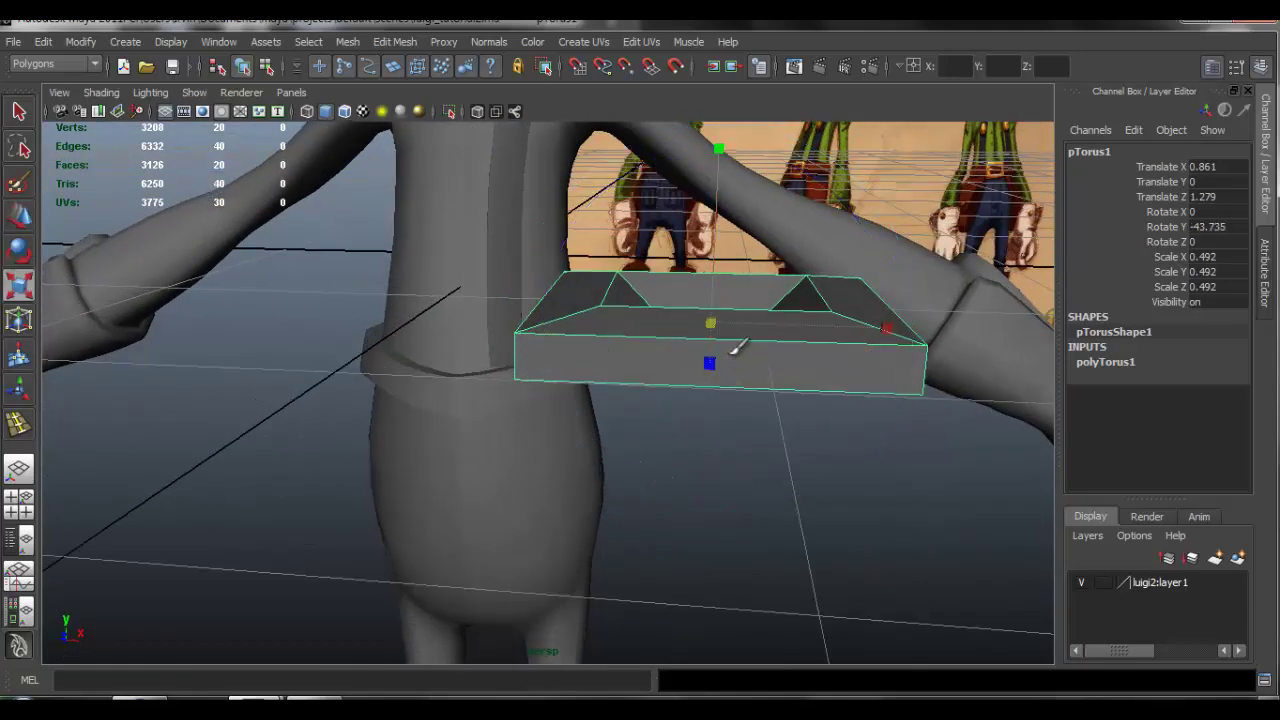
key(w)
drag(836, 318, 628, 330)
alt+right_drag(628, 330, 718, 374)
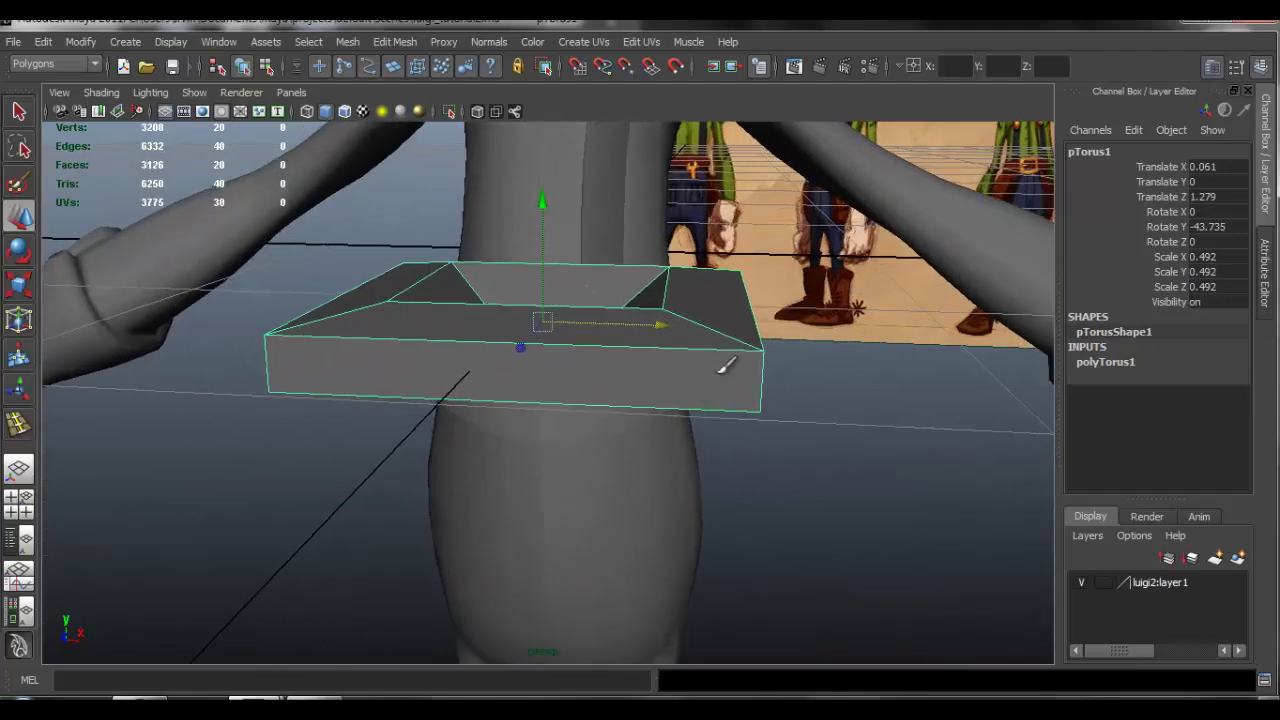
- Rotate the frame upright so its opening faces forward, to about 94.6 degrees in Rotate X, and check it from the side
key(e)
drag(520, 245, 493, 478)
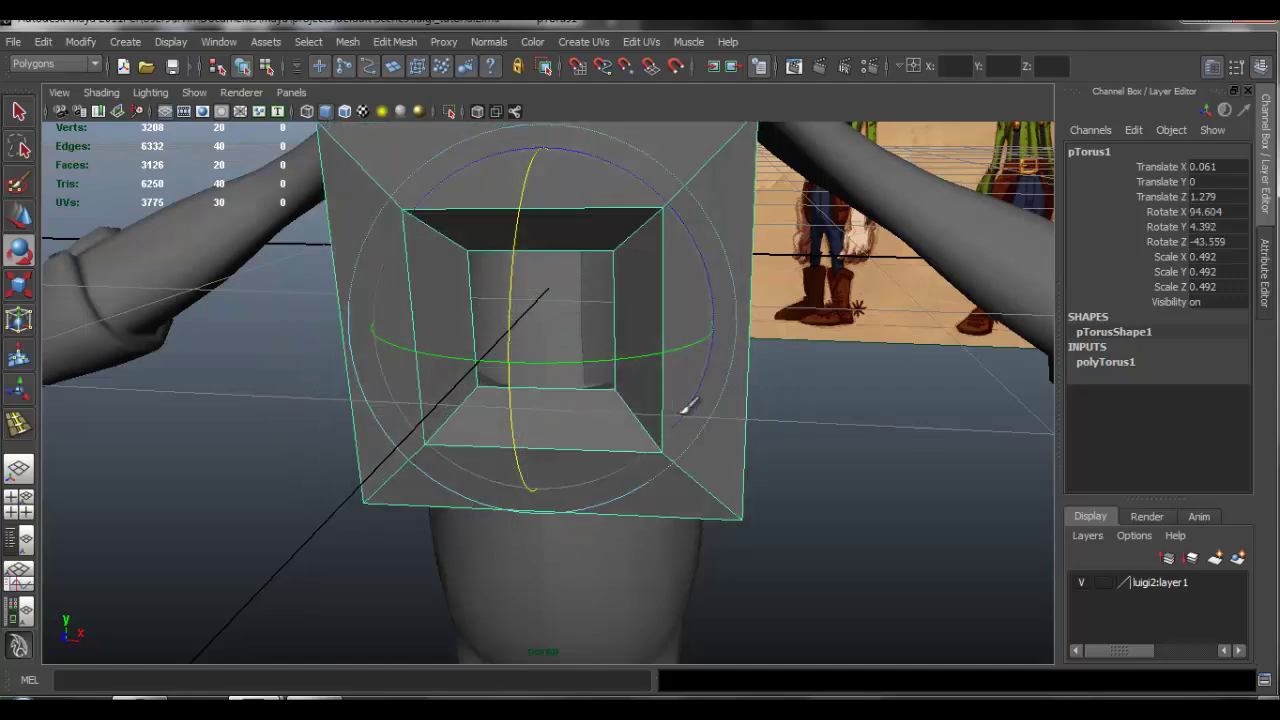
alt+drag(686, 405, 505, 370)
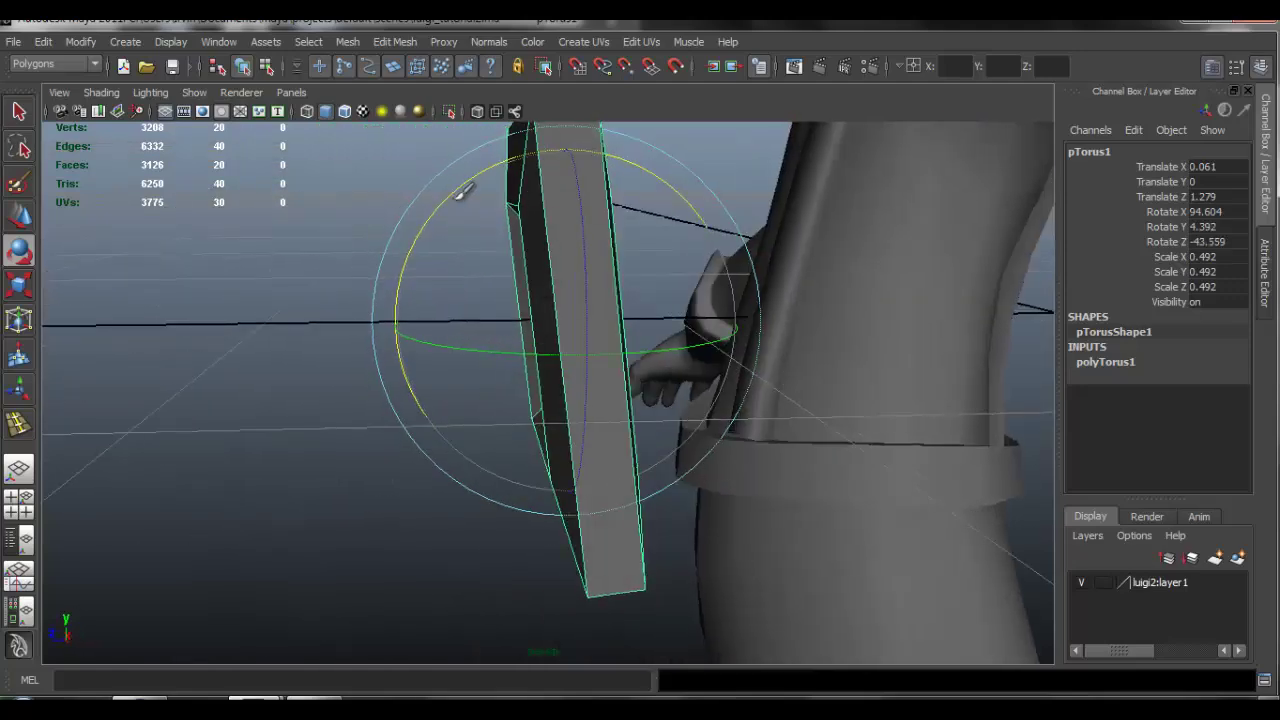